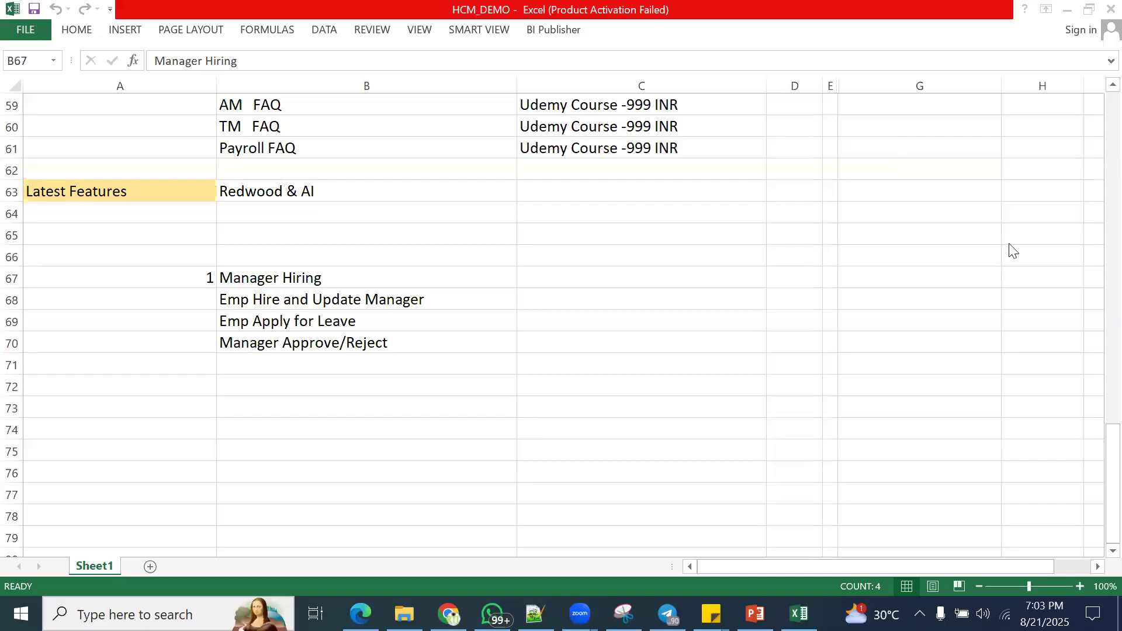
- Switch from the workbook to the Oracle Fusion home page in Microsoft Edge and show it full screen
click(467, 251)
click(477, 236)
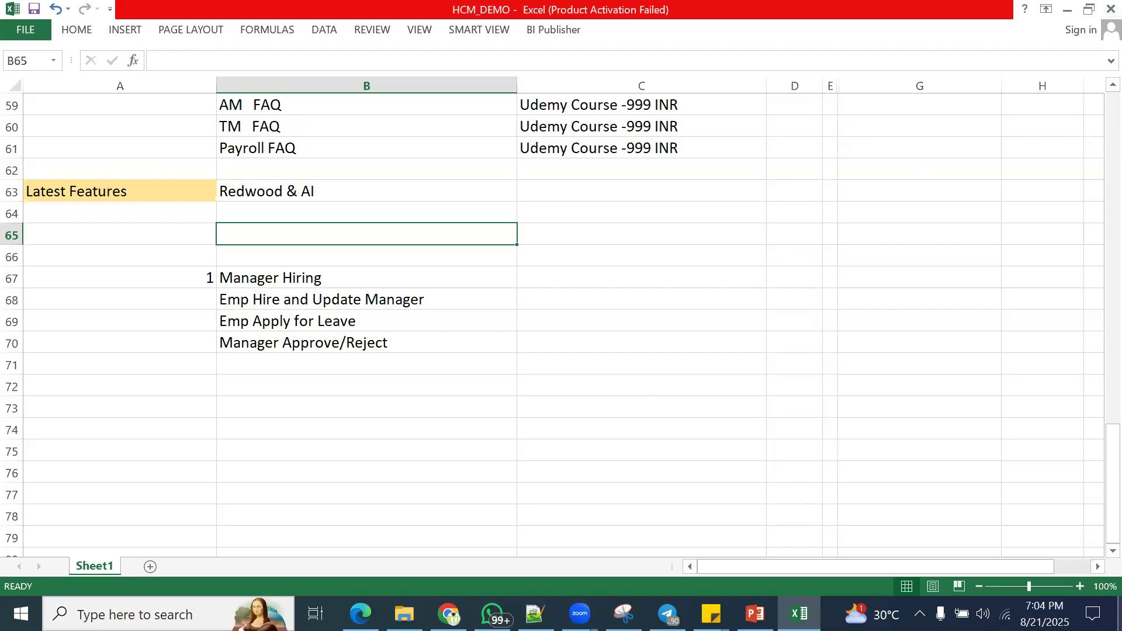
click(360, 613)
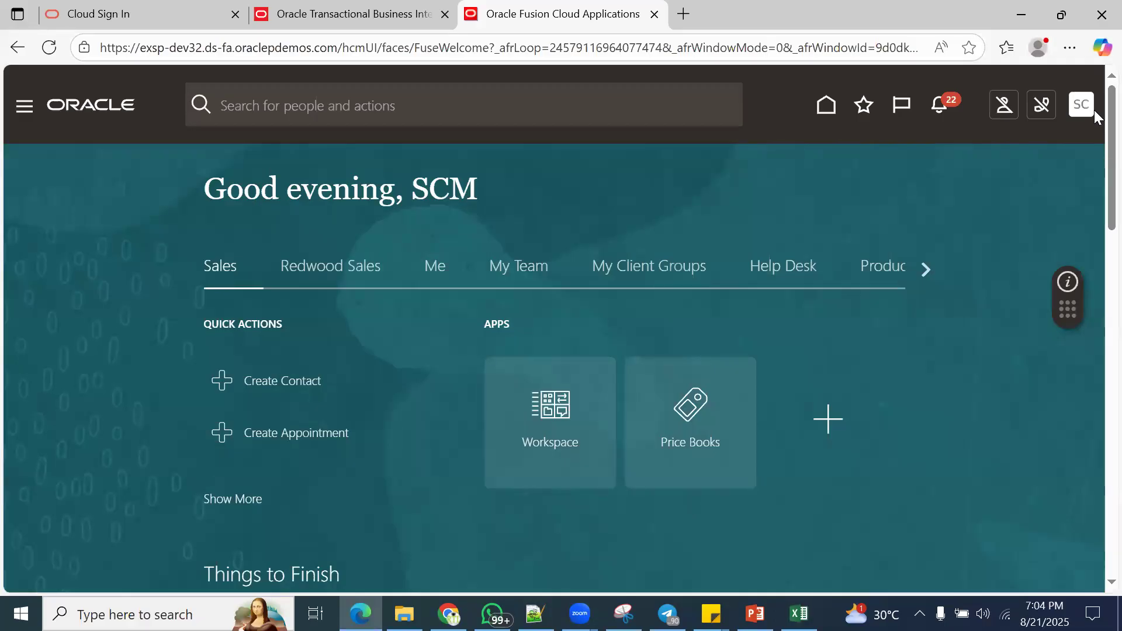
key(F11)
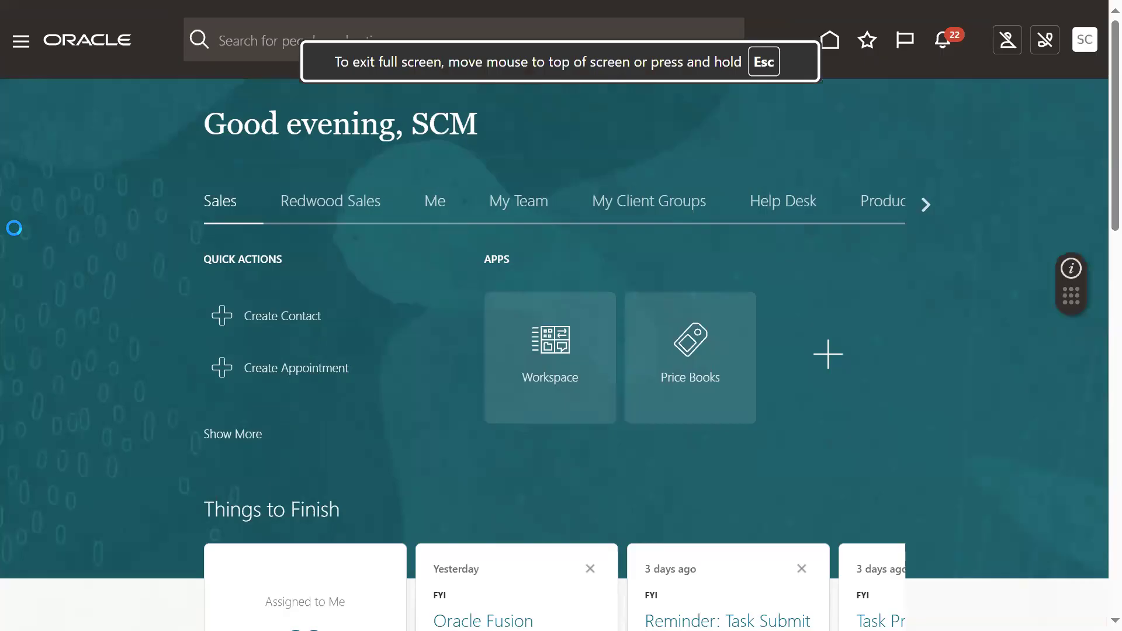
- Open the Security Console from the Tools group and go to its User Accounts page
scroll(151, 437, down, 9)
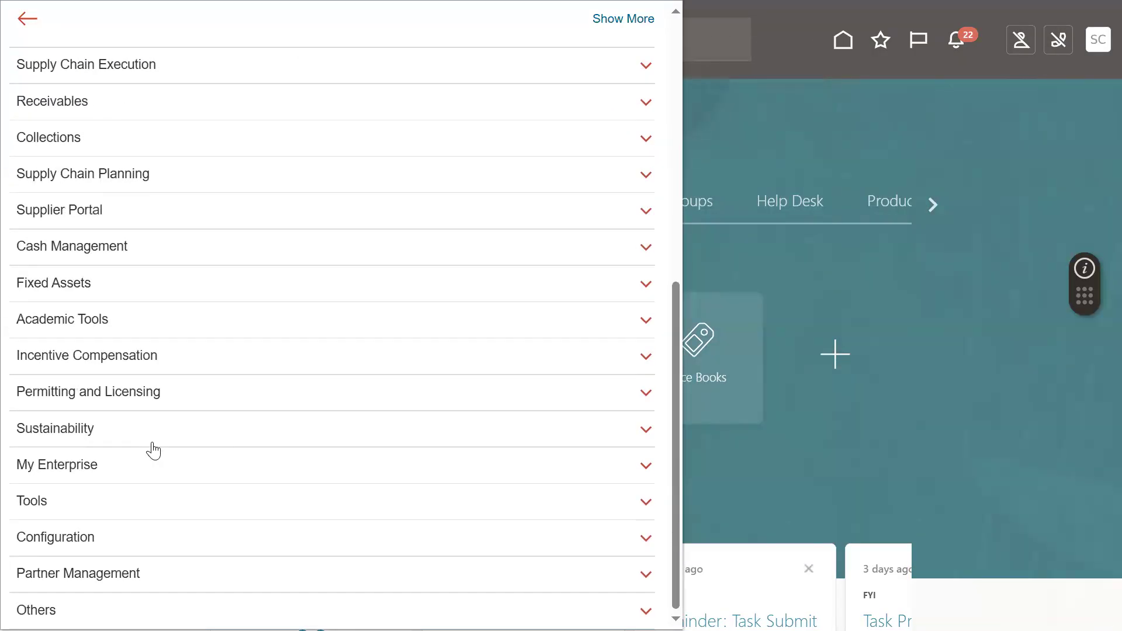
click(47, 501)
scroll(183, 599, down, 4)
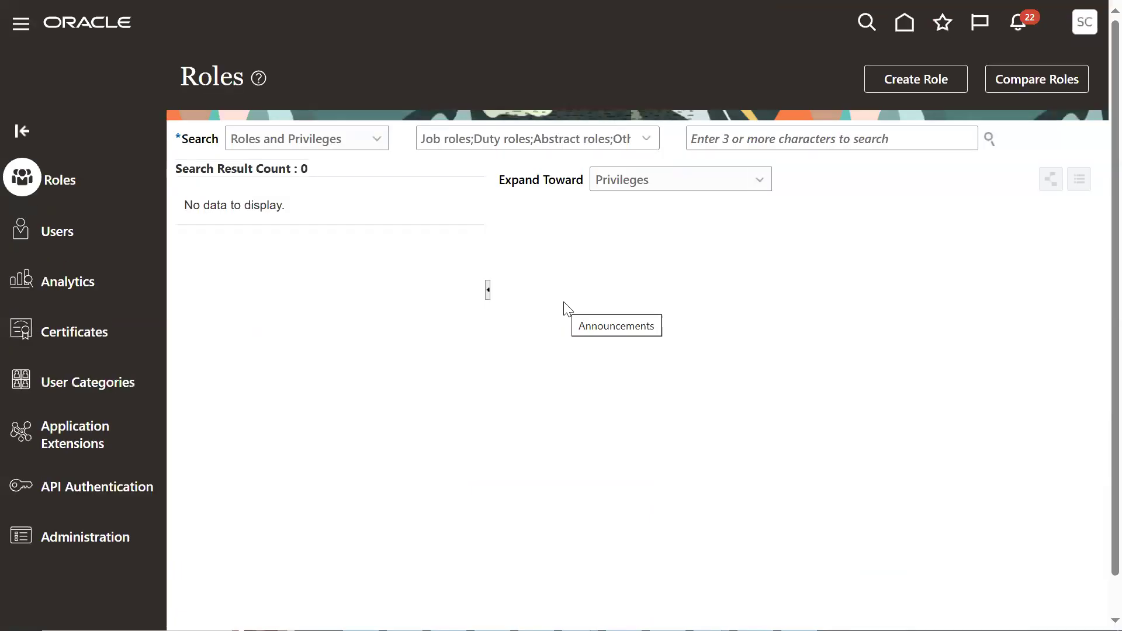
click(71, 224)
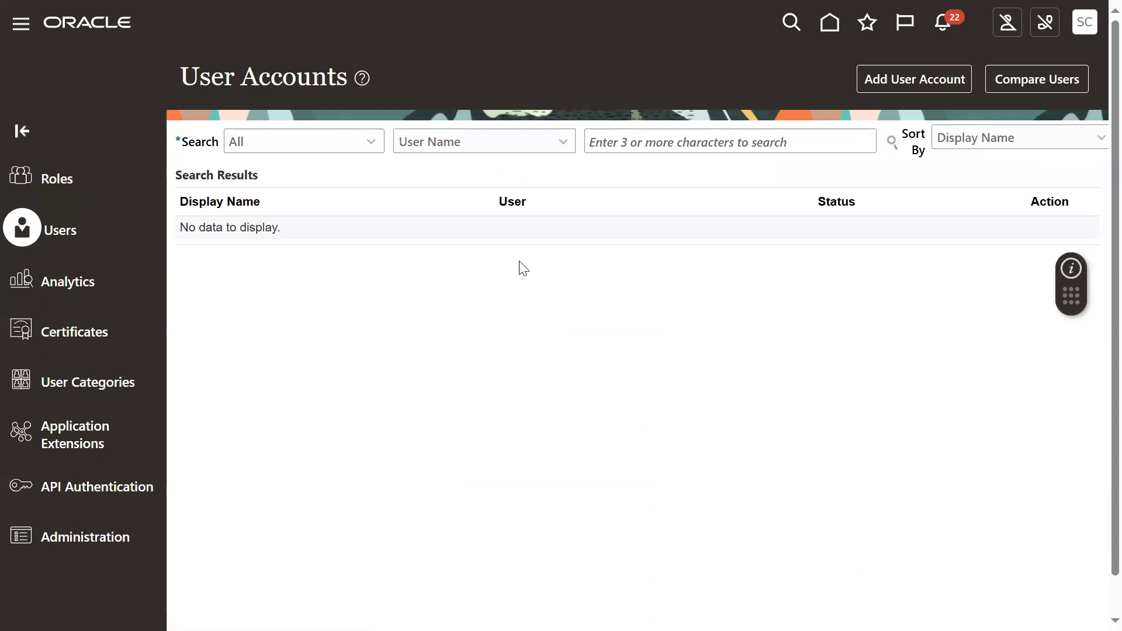
- Search the user accounts for the HR specialist's user name and open that account's details
click(621, 148)
text(curtisf)
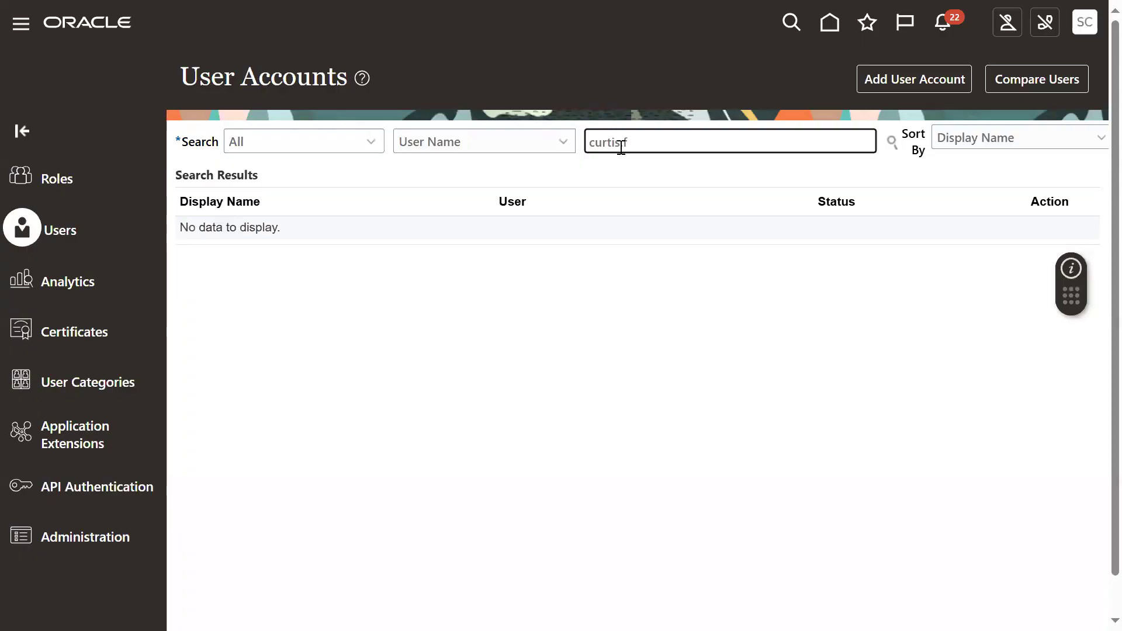
key(Return)
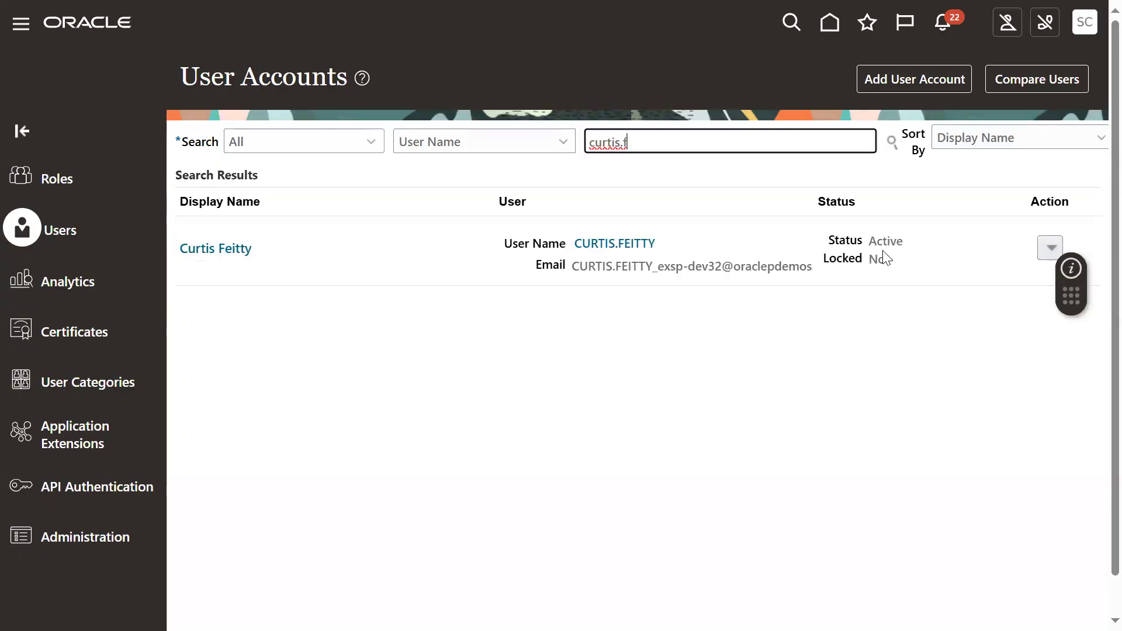
click(617, 241)
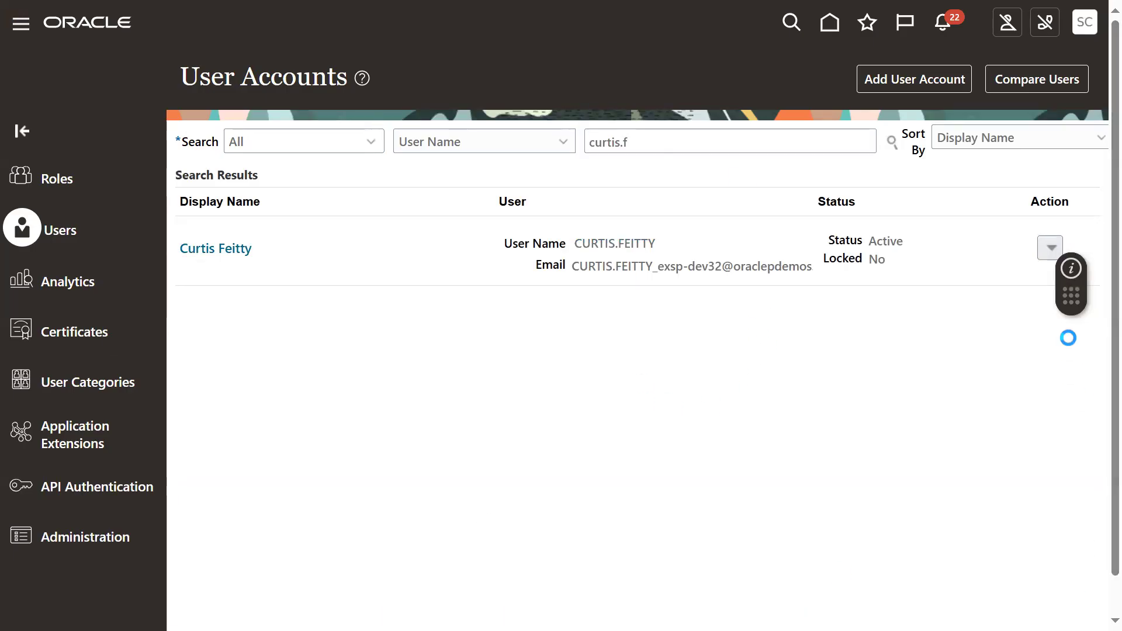
drag(1071, 292, 1094, 597)
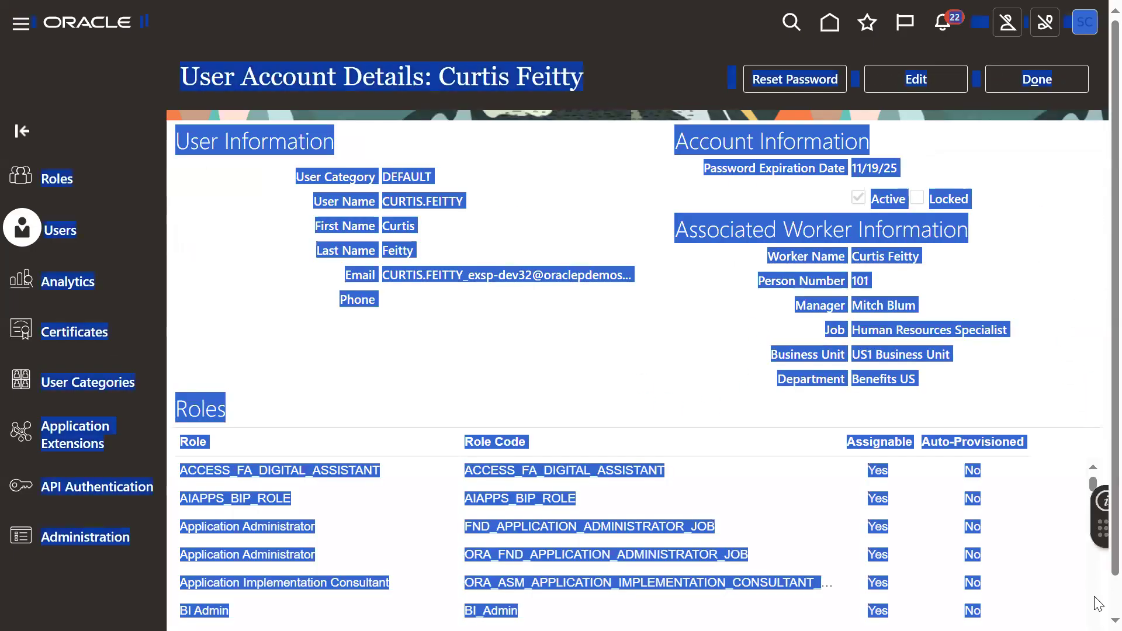
click(1019, 194)
- Manually reset the account's password by entering and confirming the new password, and return to the user accounts list
click(818, 80)
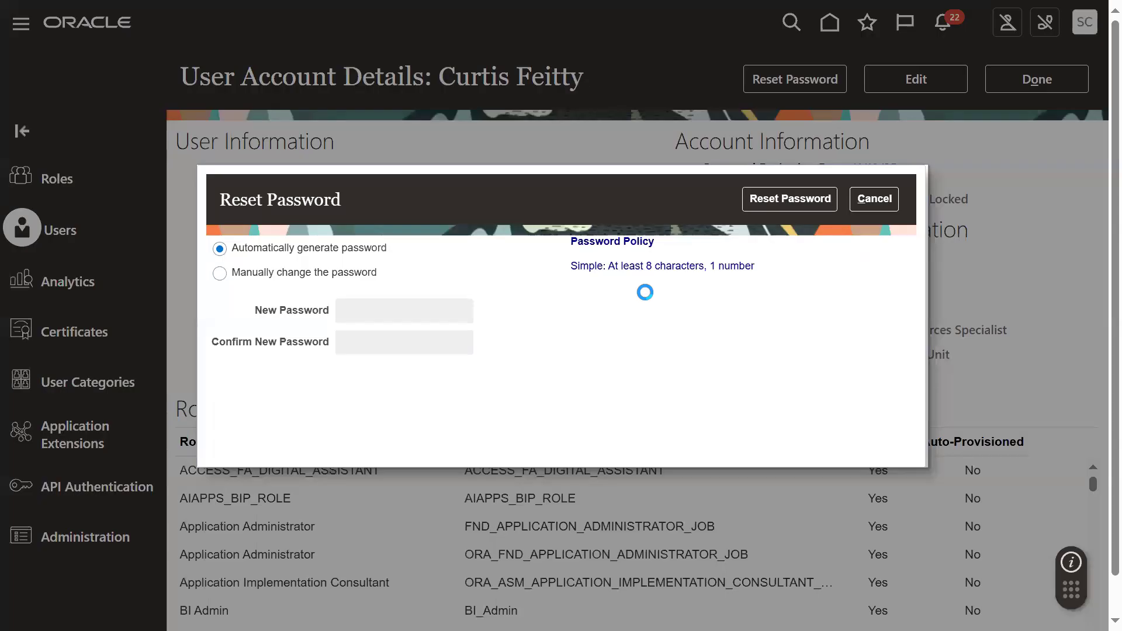
click(345, 274)
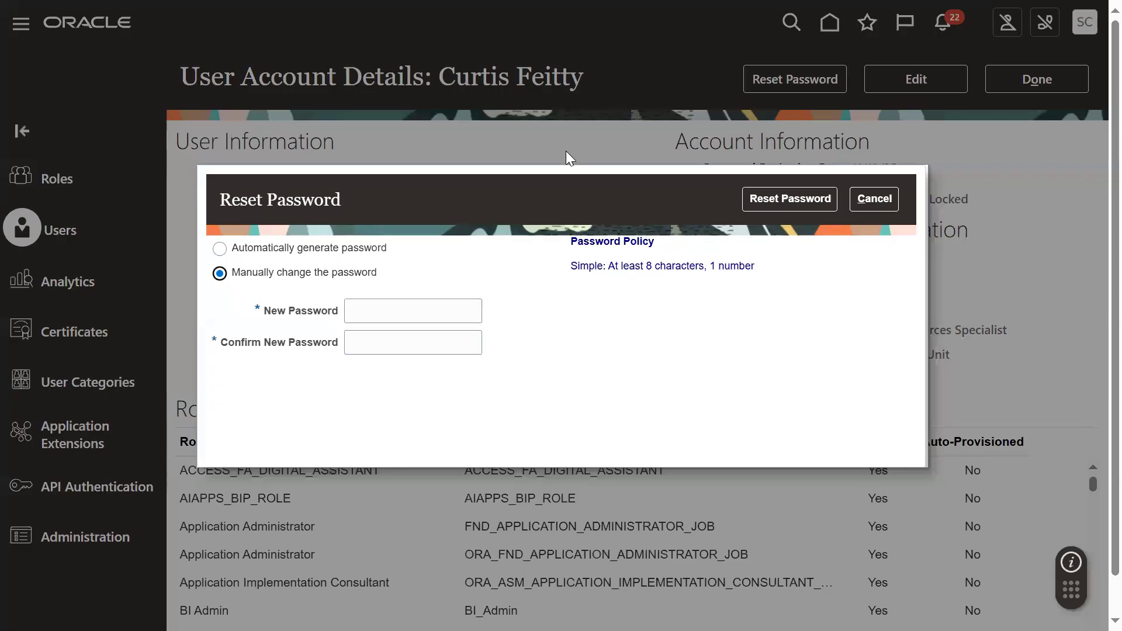
click(397, 310)
text(•••••••)
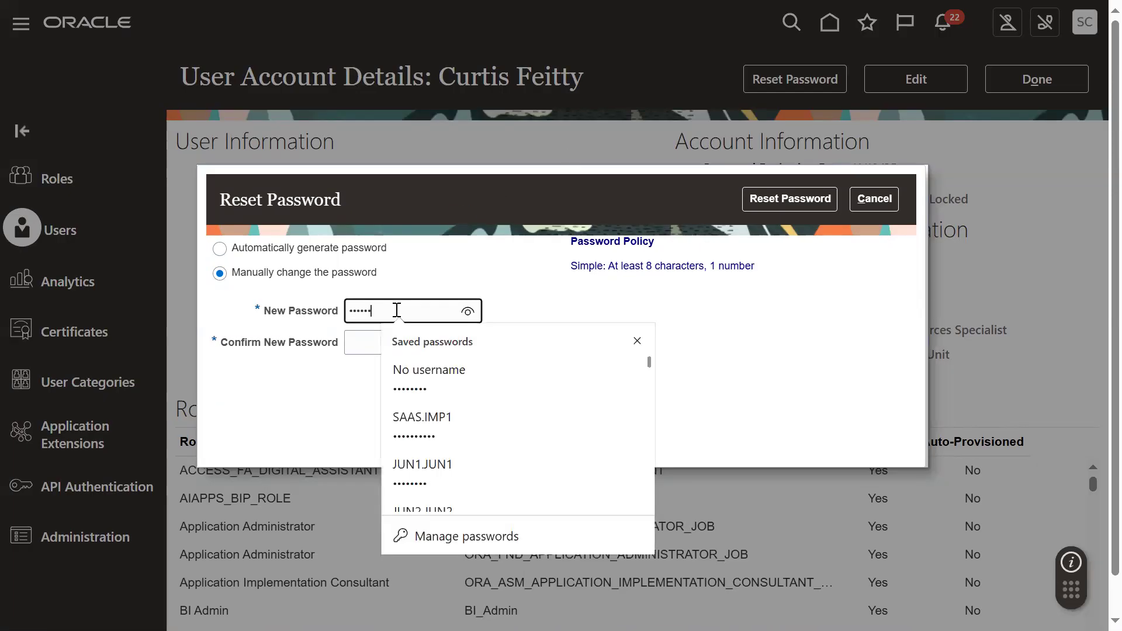
text(•)
key(Tab)
text(•••••)
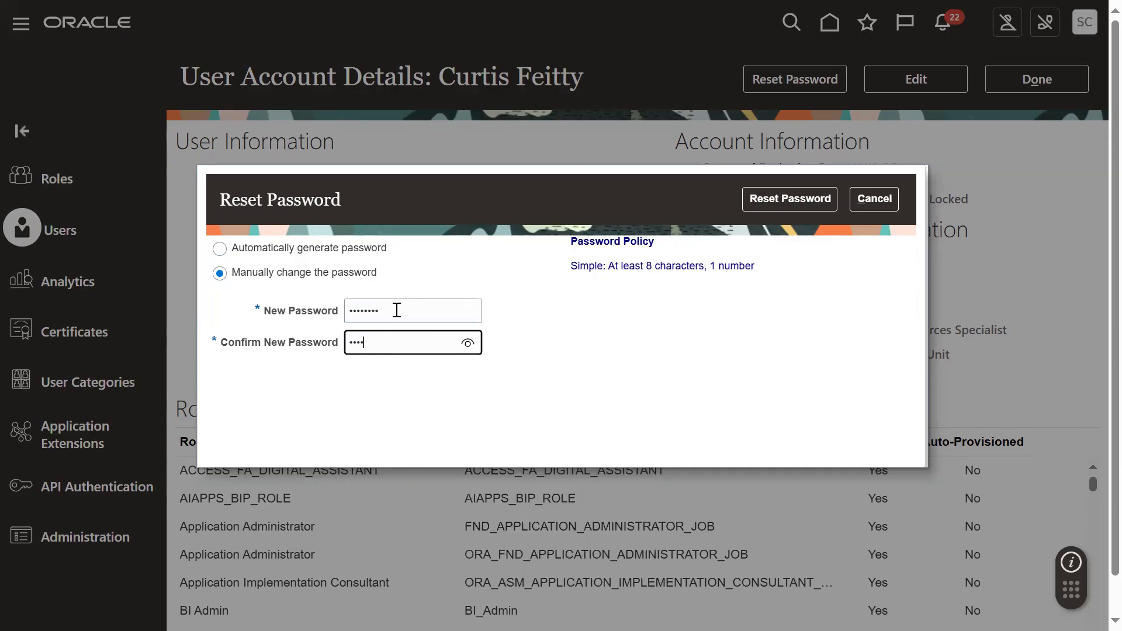
text(•••)
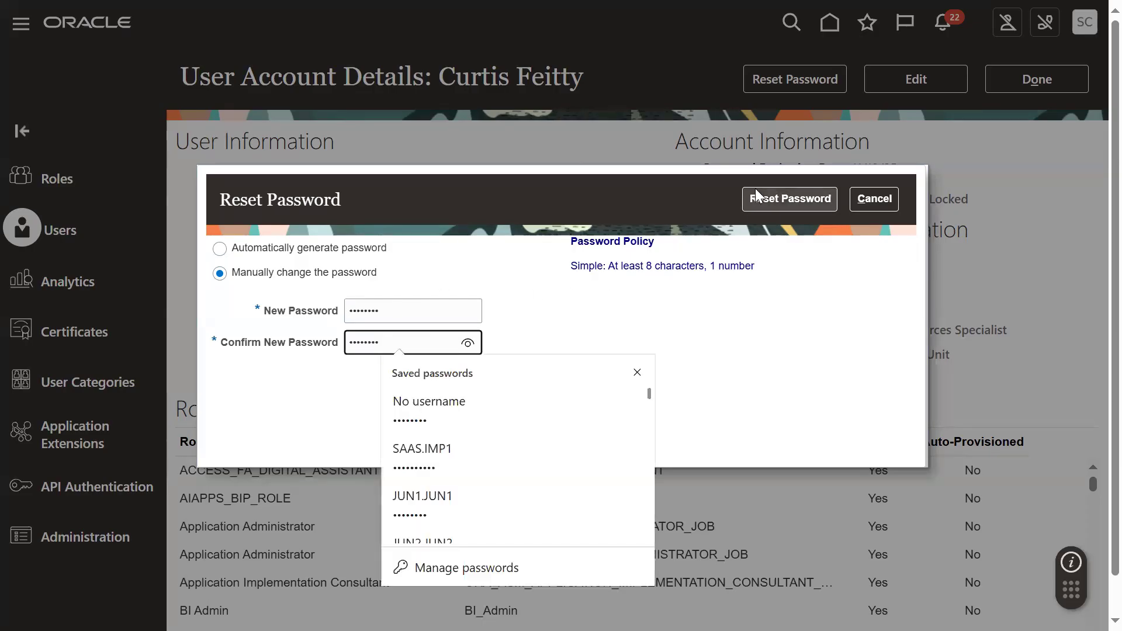
click(755, 196)
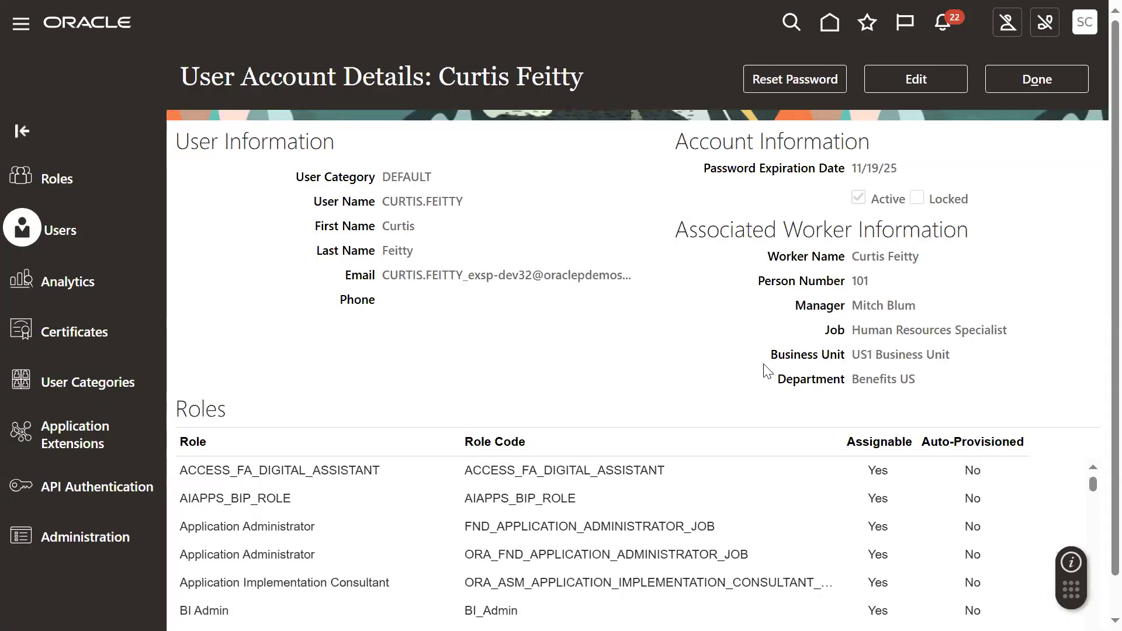
click(1040, 83)
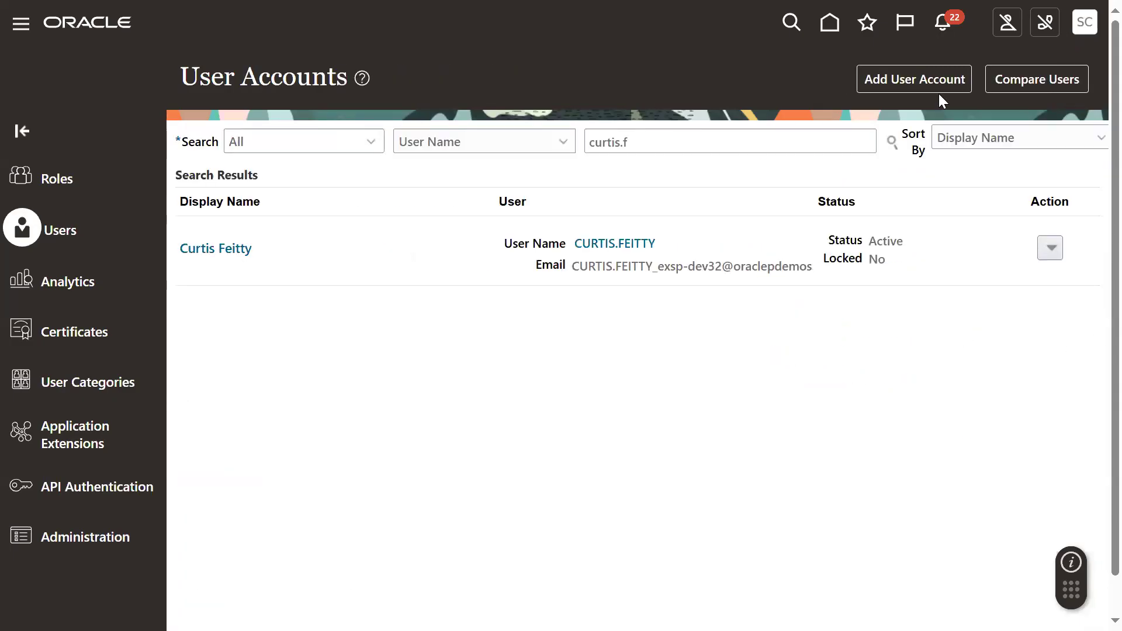
- Sign out of the implementation account and sign in with the HR specialist's saved user name and password
click(1085, 24)
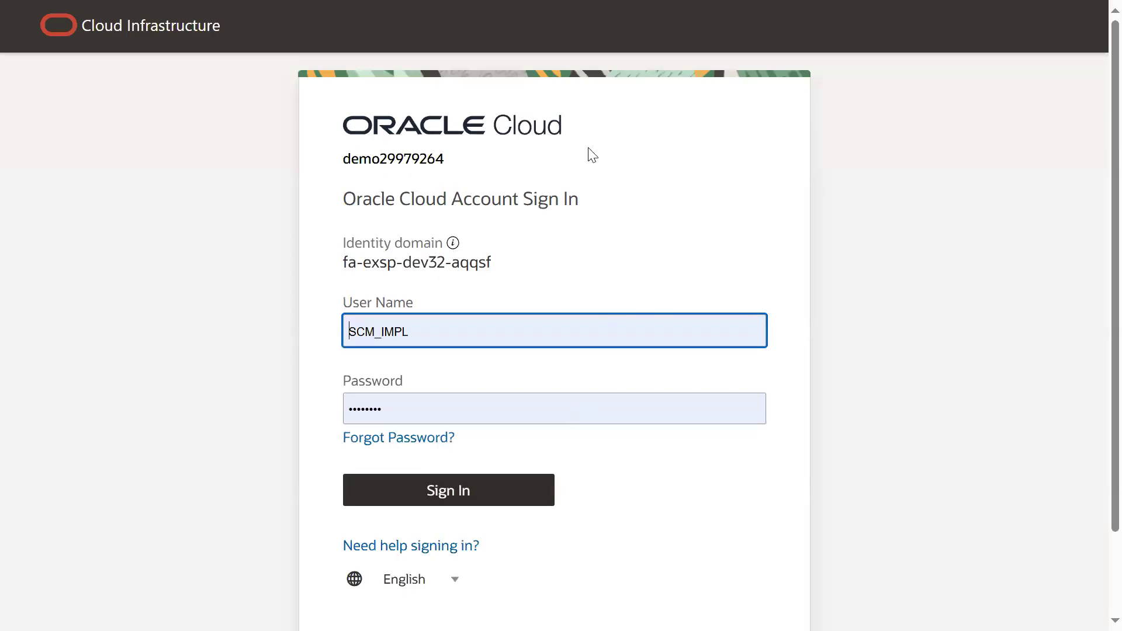
key(alt+Tab)
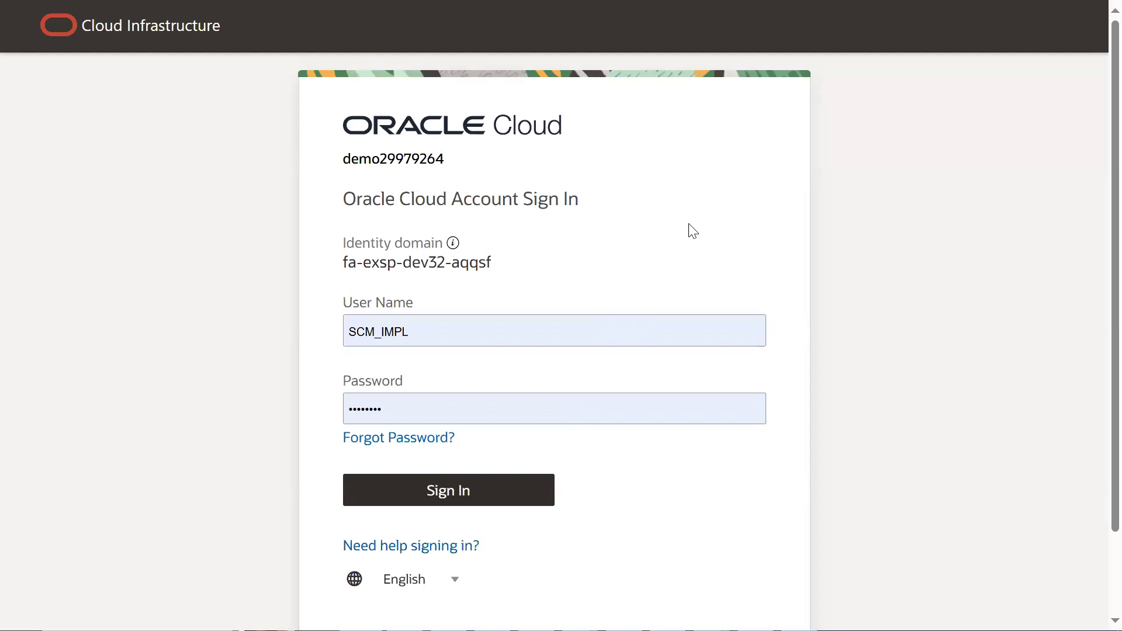
click(485, 339)
double_click(485, 339)
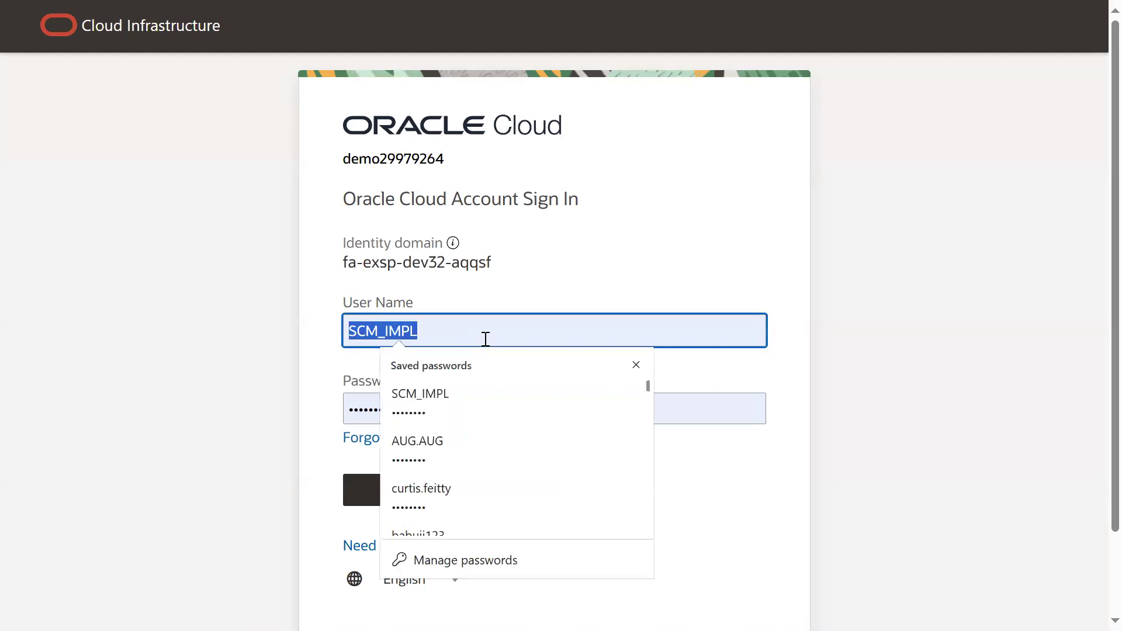
click(472, 488)
click(462, 488)
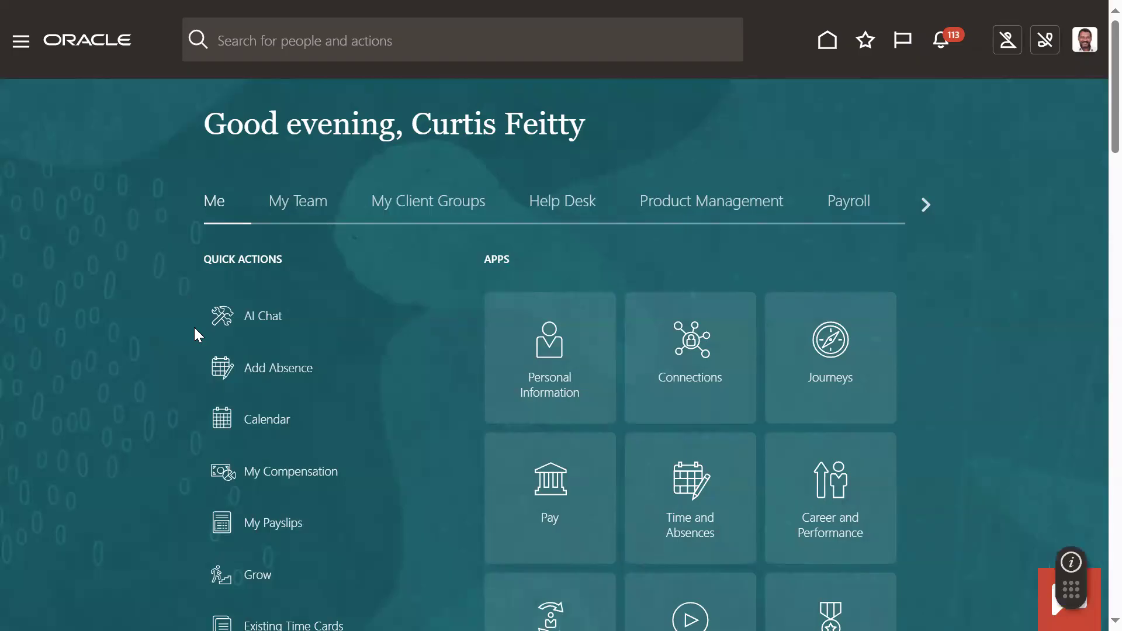
- Open the Hire an Employee task from New Person under My Client Groups
click(22, 41)
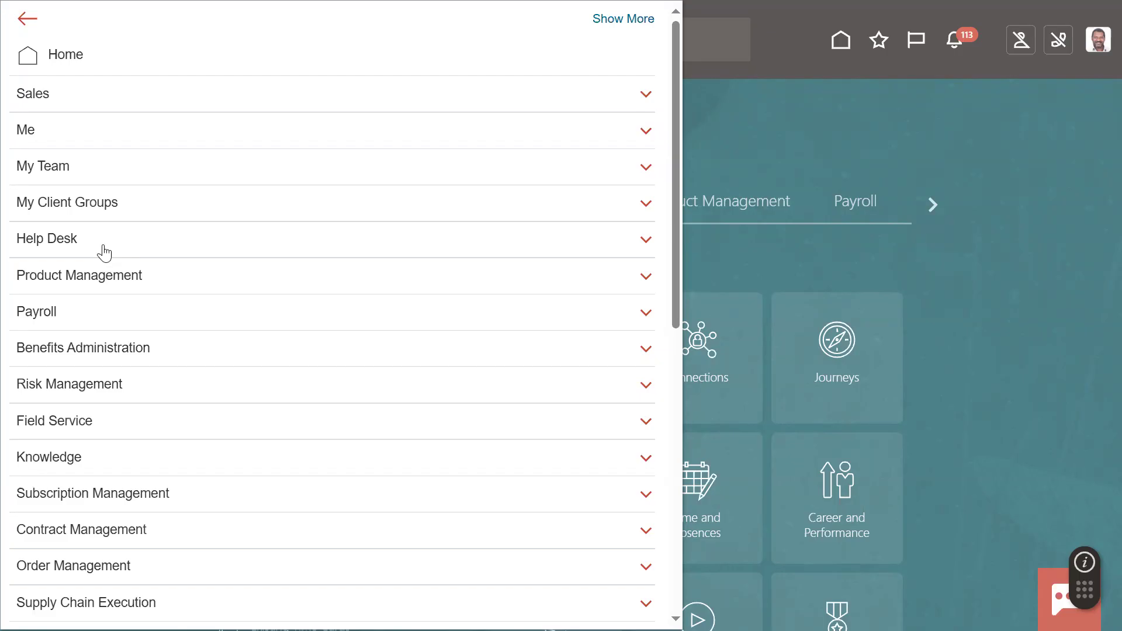
click(74, 202)
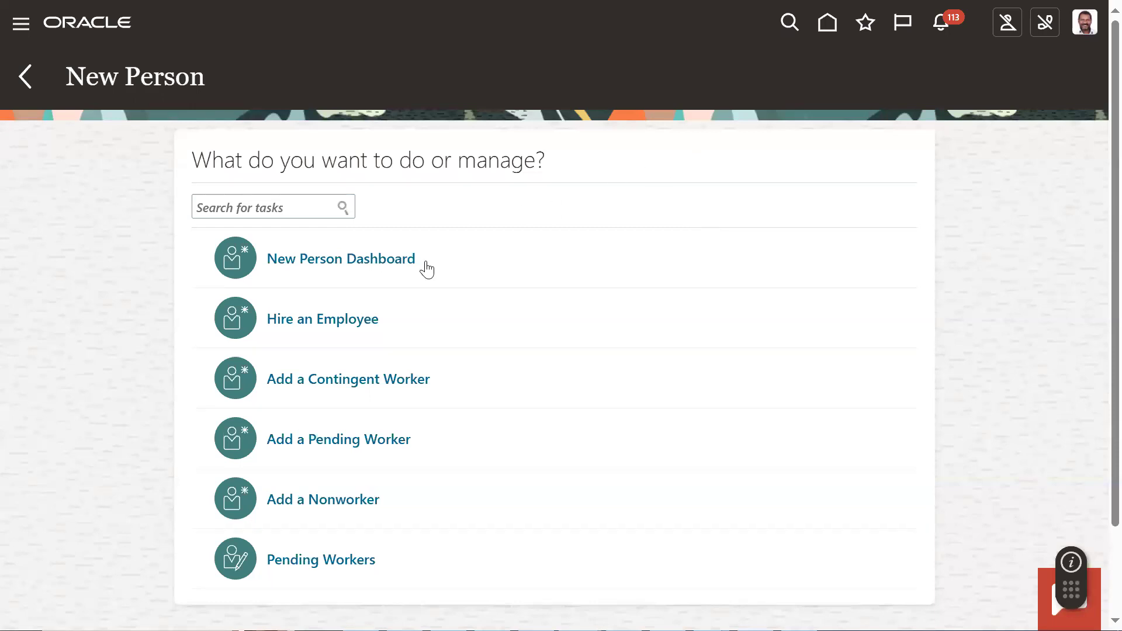
click(336, 323)
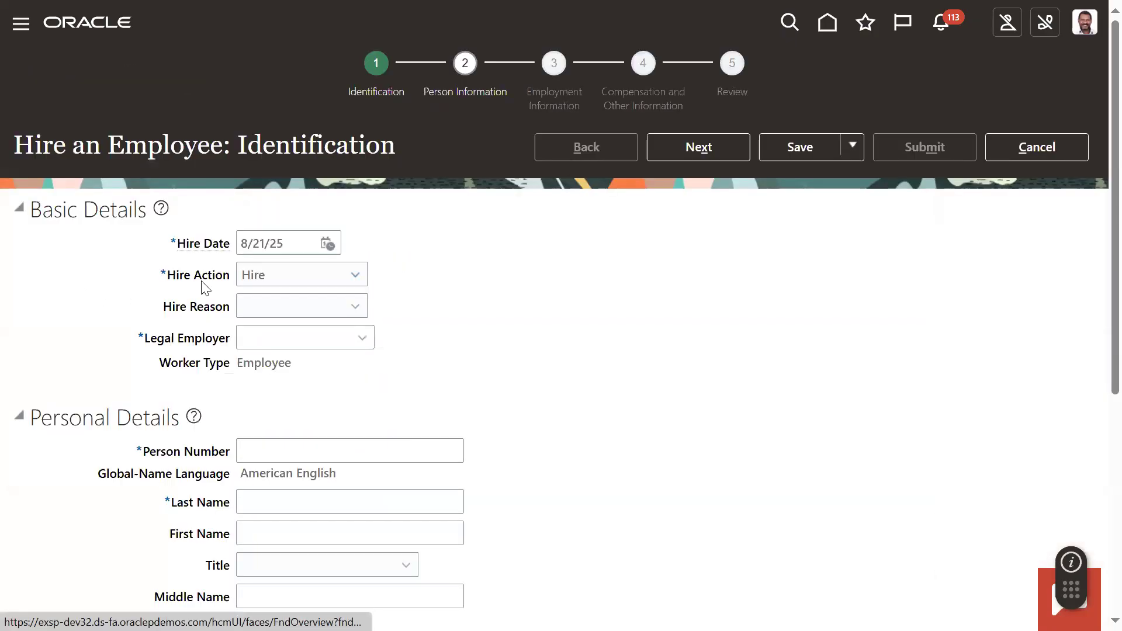
- Set the hire date to 1/1/25 and the legal employer to US1 Legal Entity
click(327, 243)
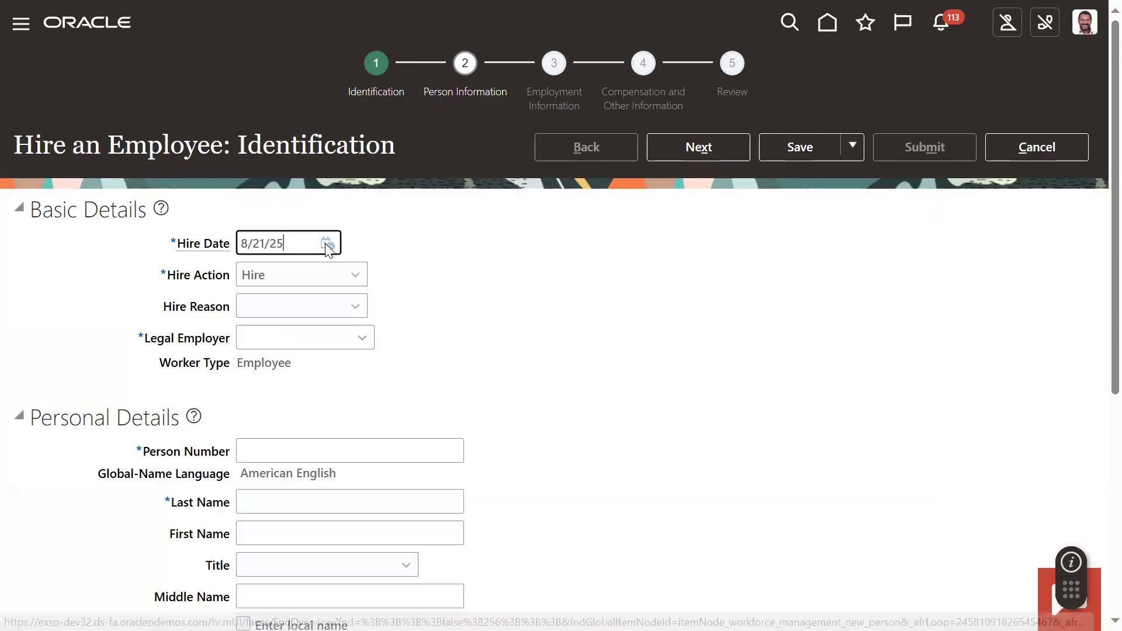
click(432, 273)
click(426, 300)
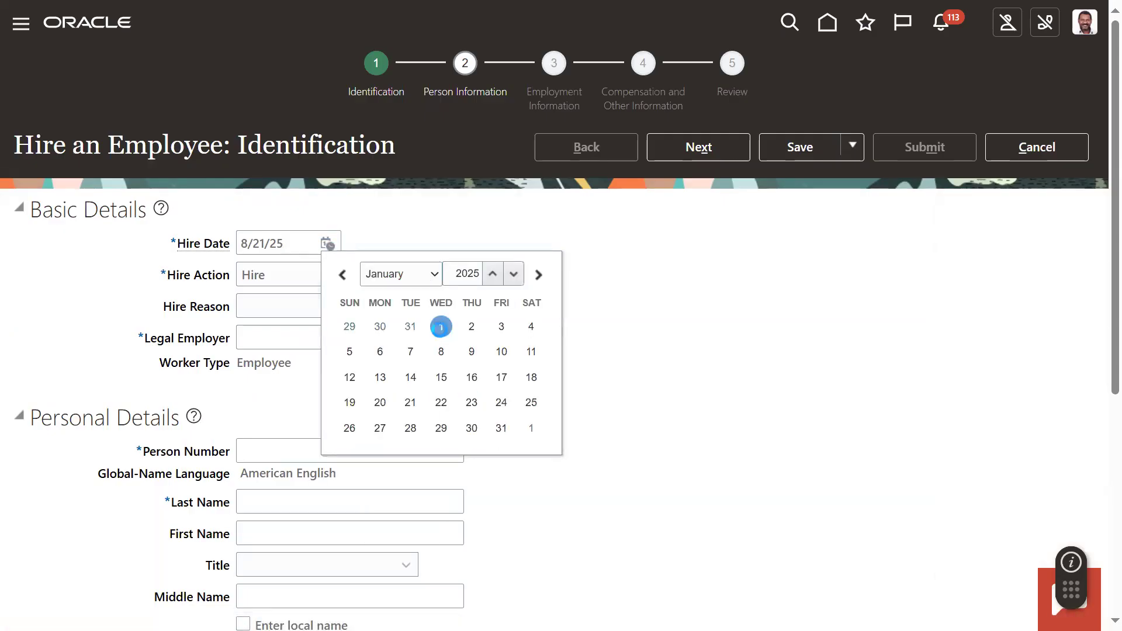
click(439, 325)
click(341, 328)
text(US1)
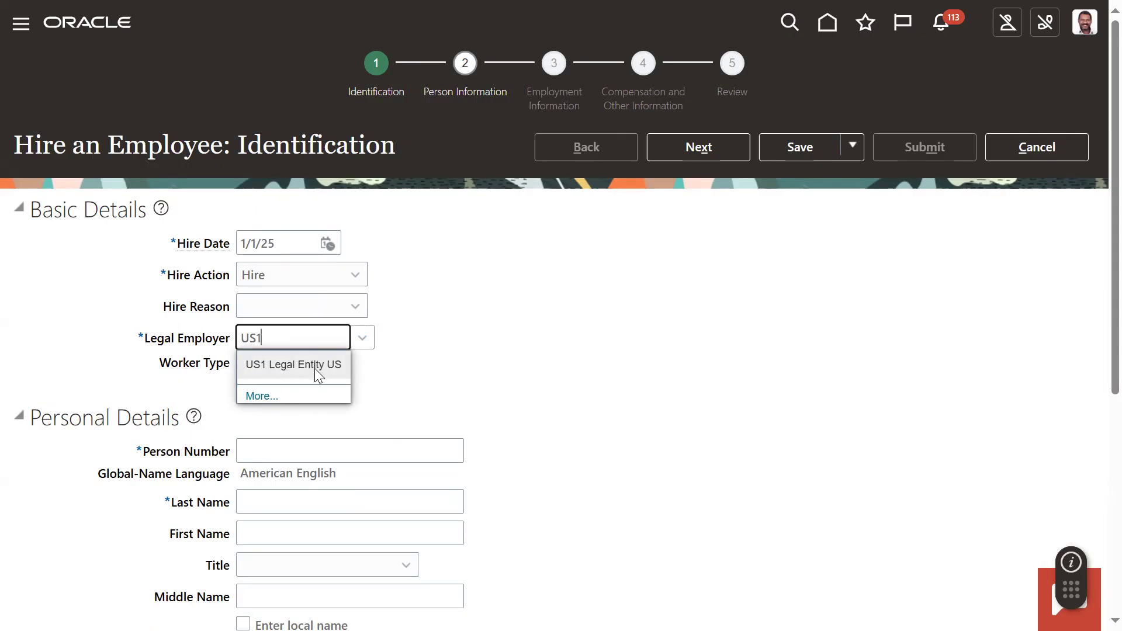
click(314, 368)
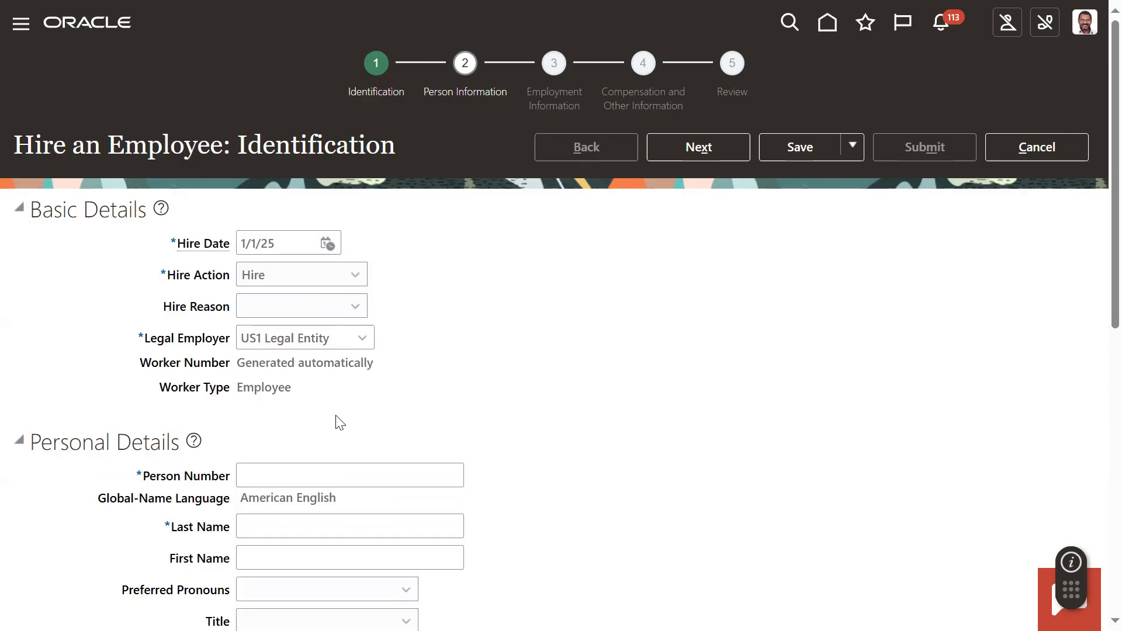
- Enter the new hire's person number, last name and first name in the personal details
click(301, 481)
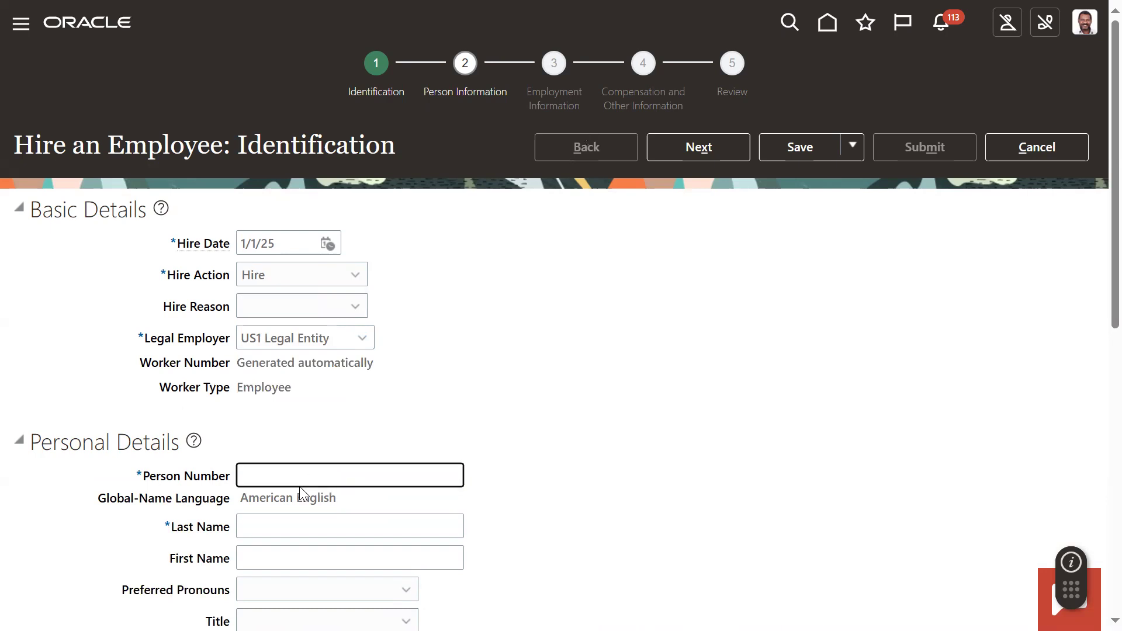
text(24325325426)
click(584, 455)
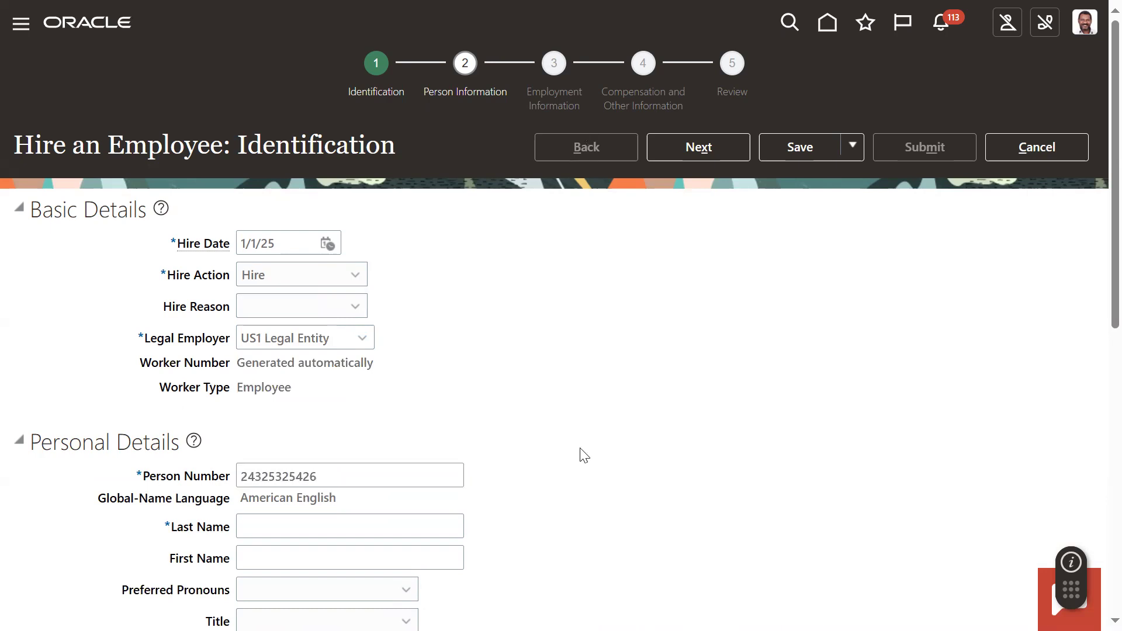
scroll(409, 368, down, 3)
click(405, 351)
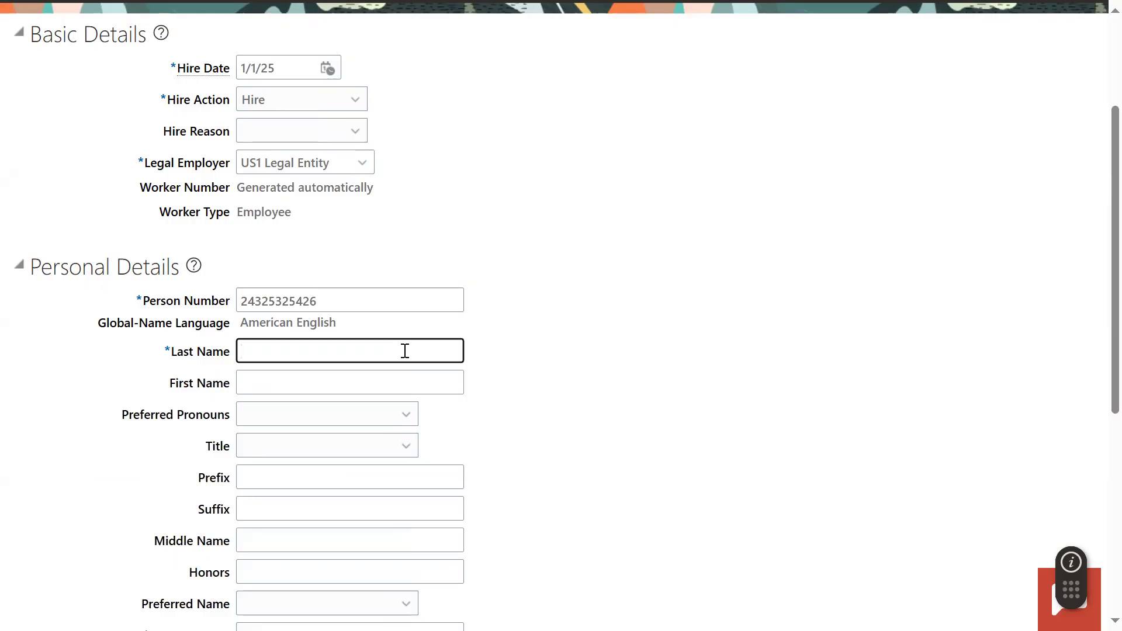
key(Tab)
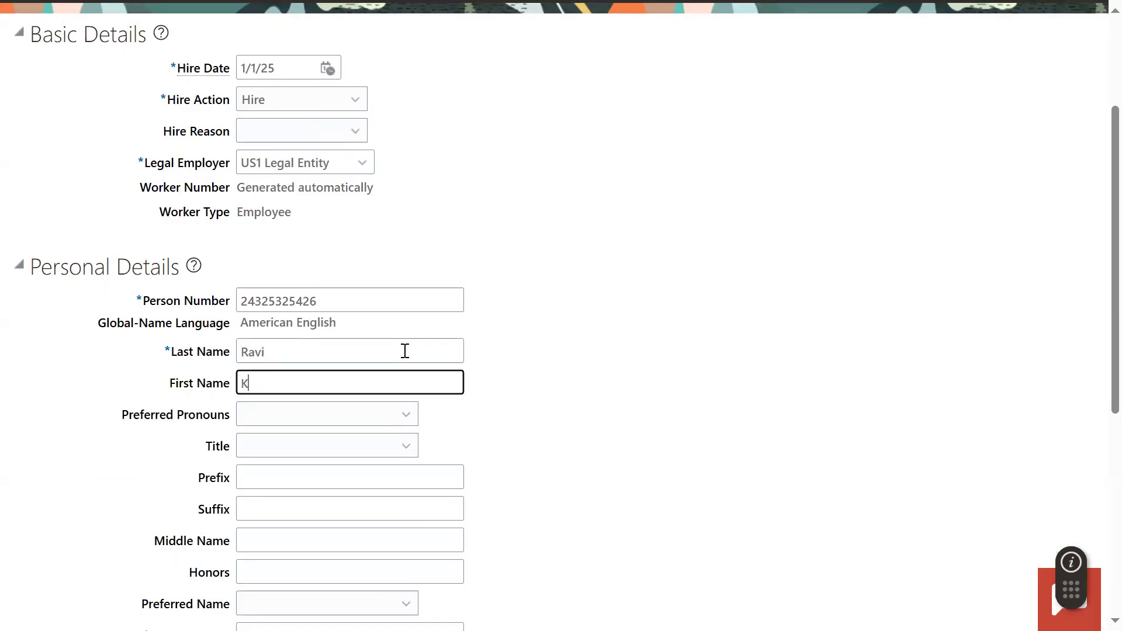
key(Tab)
click(489, 411)
- Set the new hire's gender to Male and fill in the date of birth
scroll(489, 411, down, 5)
click(305, 430)
click(255, 500)
click(257, 462)
click(275, 519)
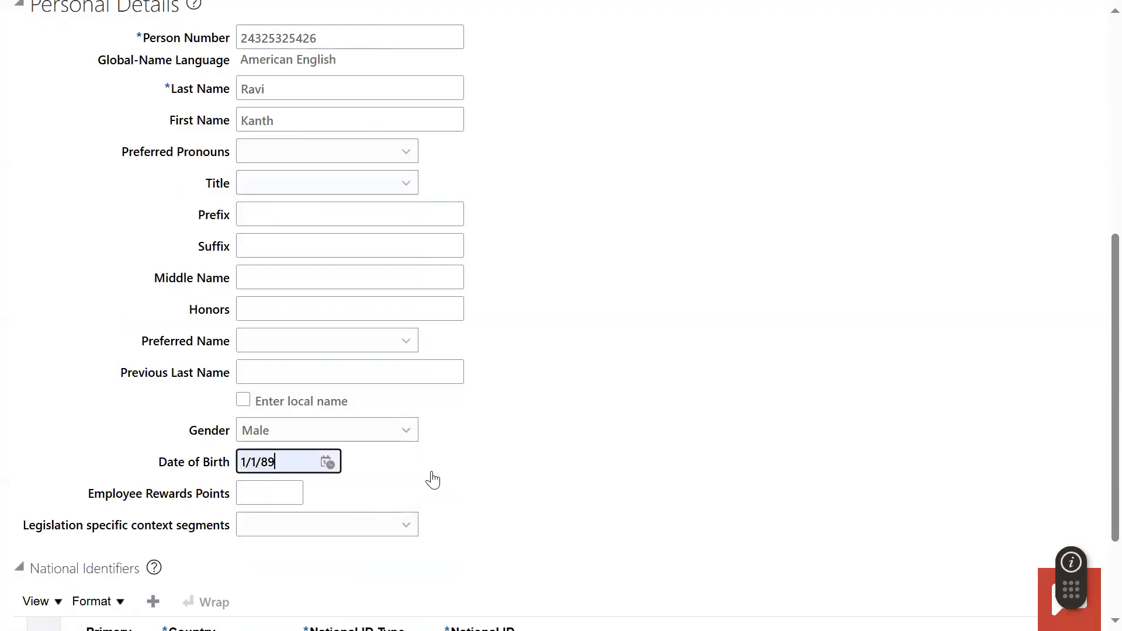
- Add a United States national identifier of the Social Security Number type and enter the new hire's national ID
scroll(433, 480, down, 3)
click(153, 461)
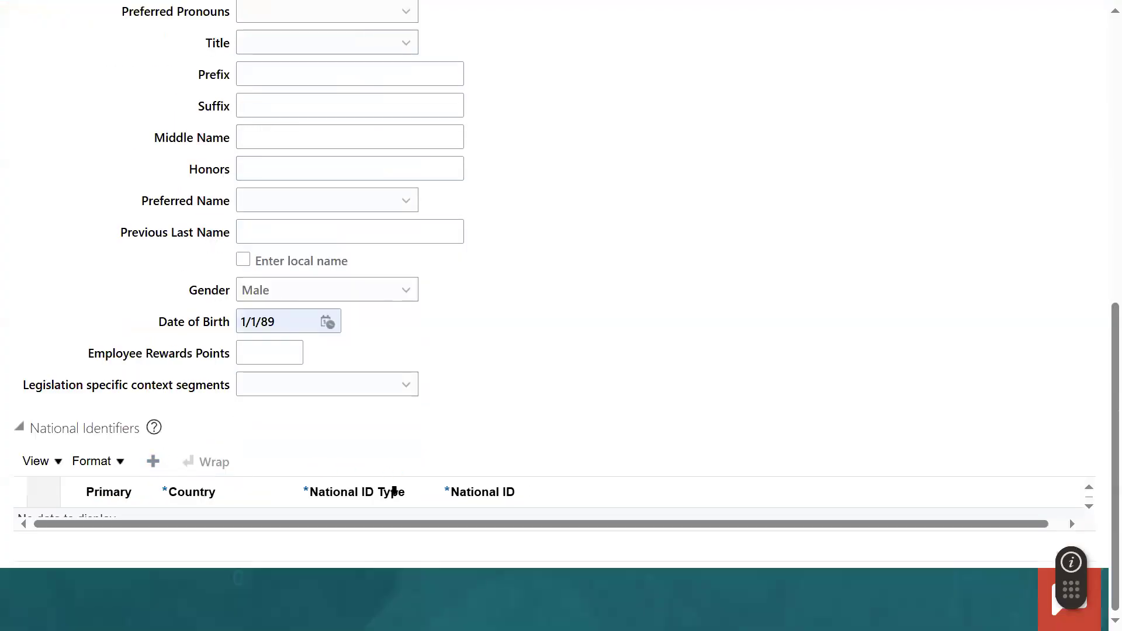
click(424, 527)
click(426, 474)
click(518, 528)
click(717, 347)
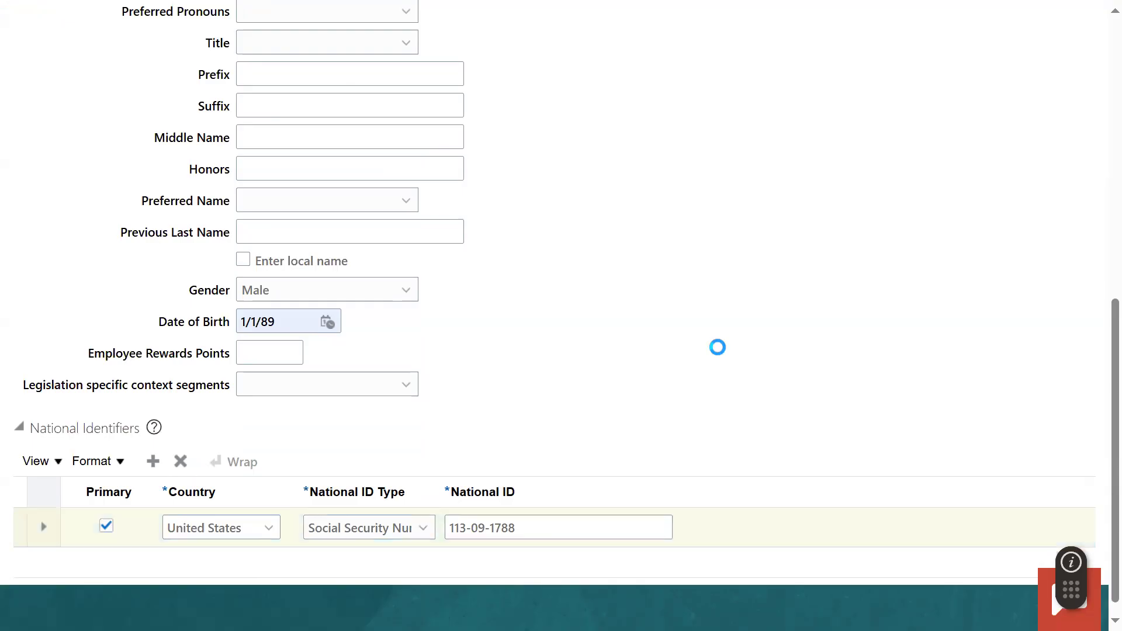
- Try to continue to Person Information, dismiss the matching person records, and change the last digit of the new hire's national ID
scroll(725, 363, up, 10)
click(715, 152)
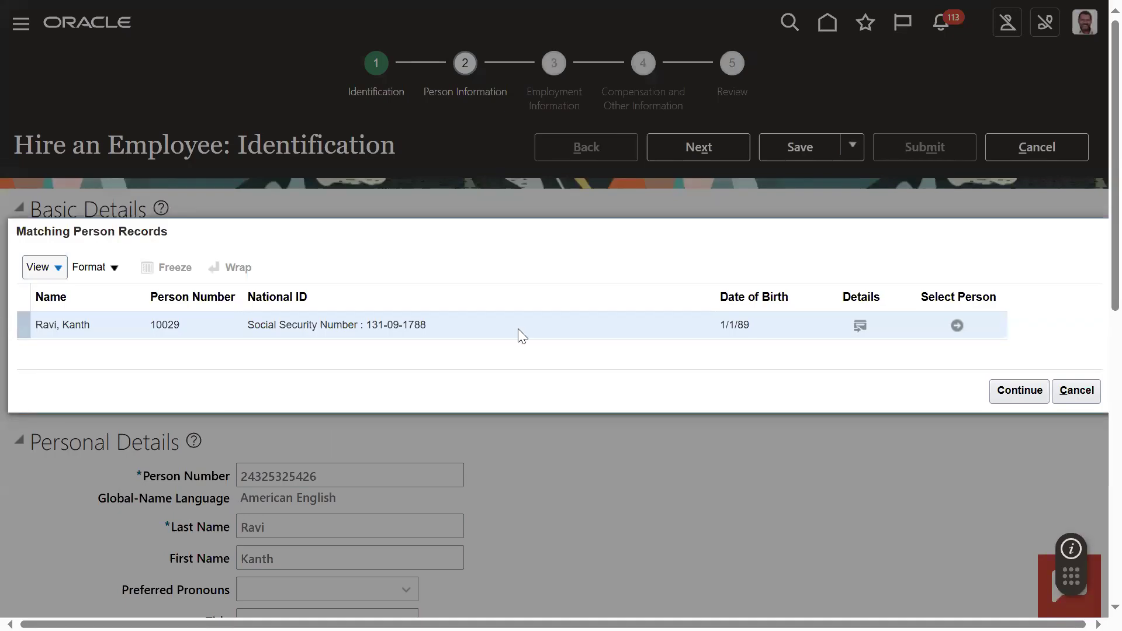
click(1073, 391)
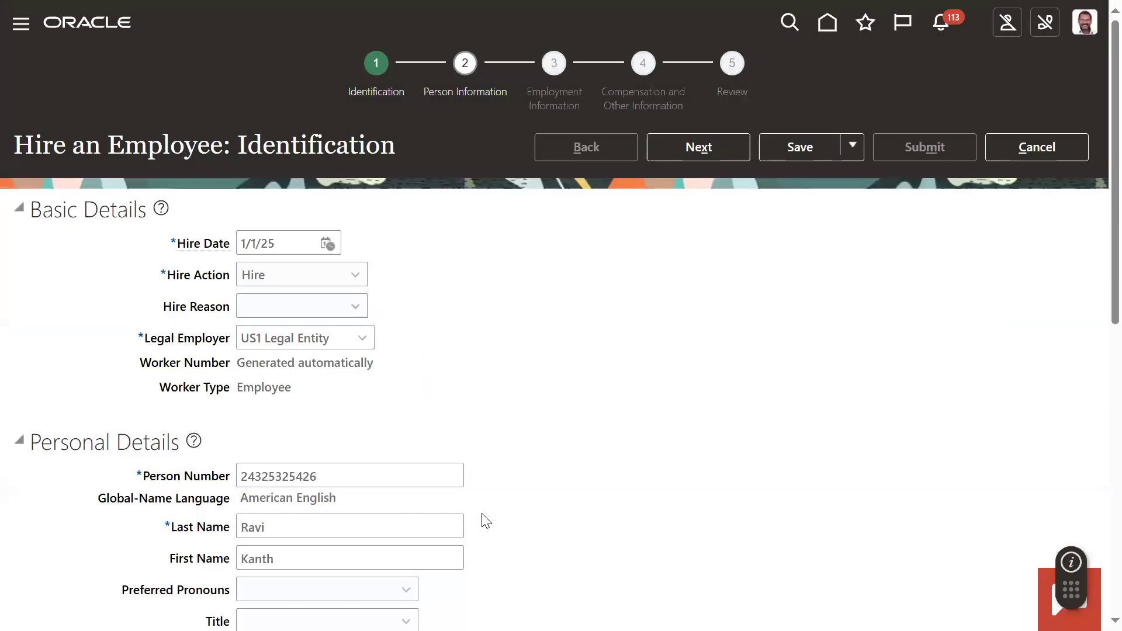
scroll(486, 521, down, 10)
drag(507, 509, 573, 501)
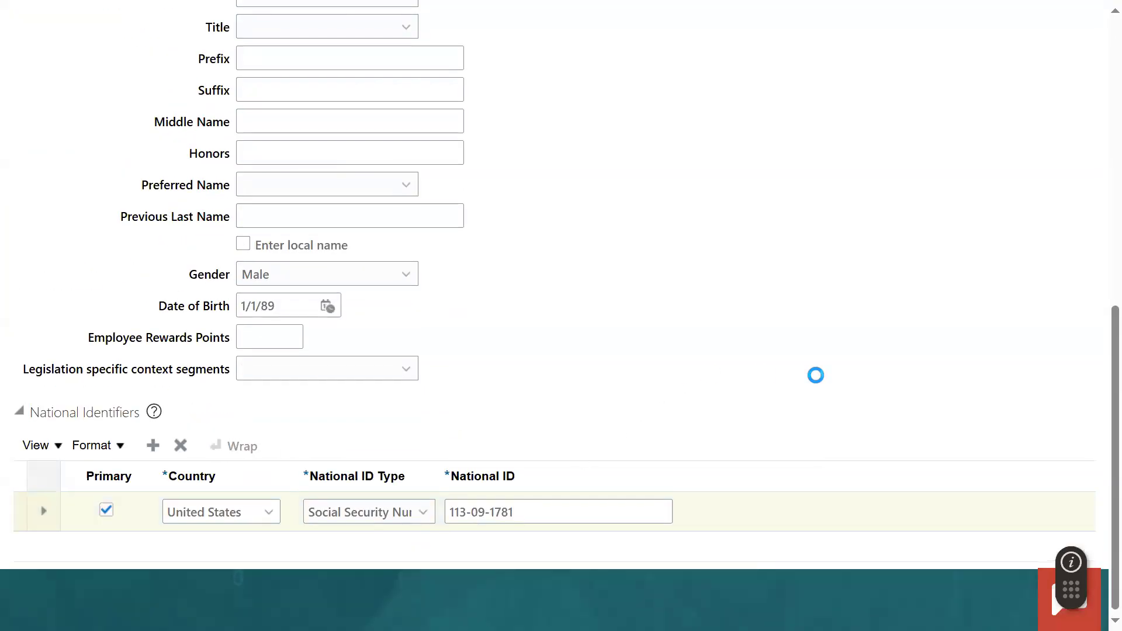
- Retry continuing, dismiss the matching person records, and replace the new hire's last name and first name in the personal details
scroll(809, 379, up, 10)
click(701, 146)
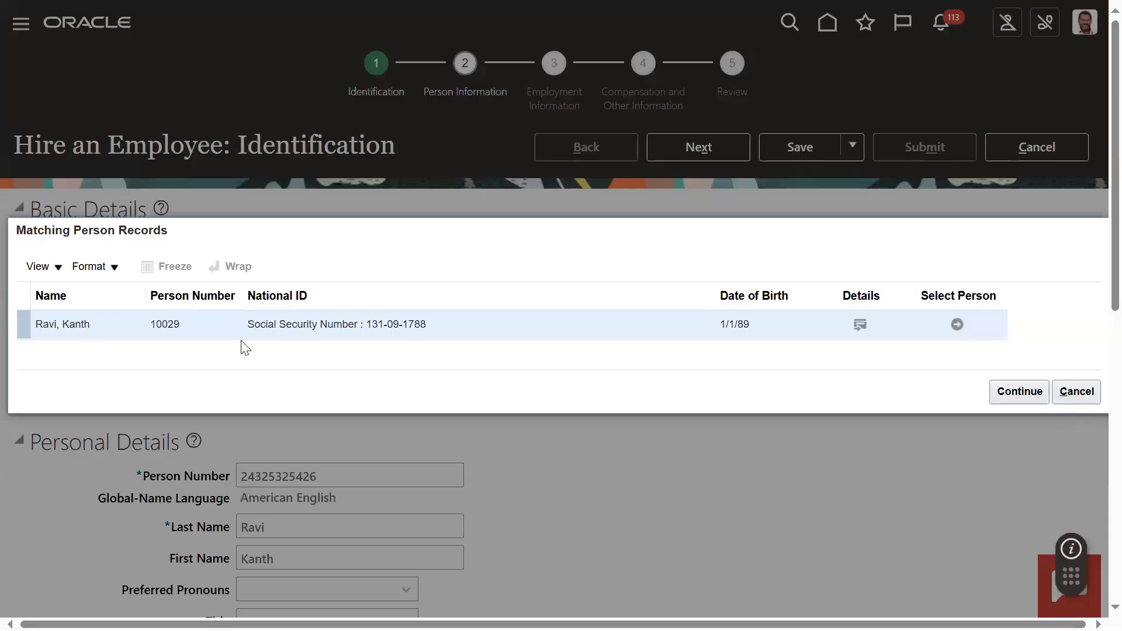
click(1027, 390)
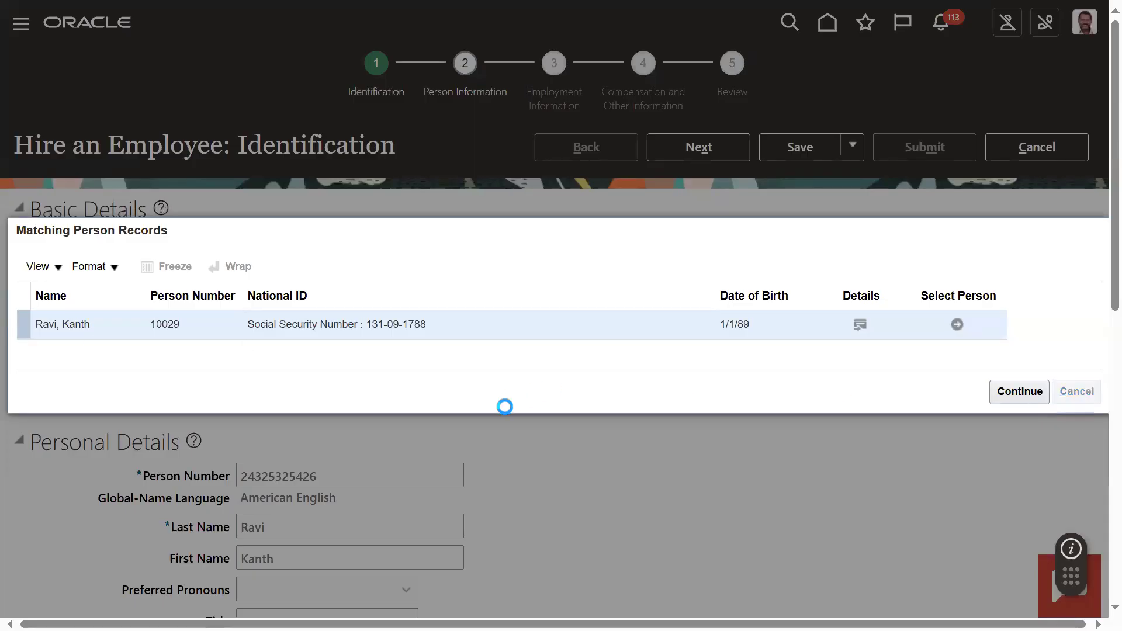
scroll(323, 454, down, 3)
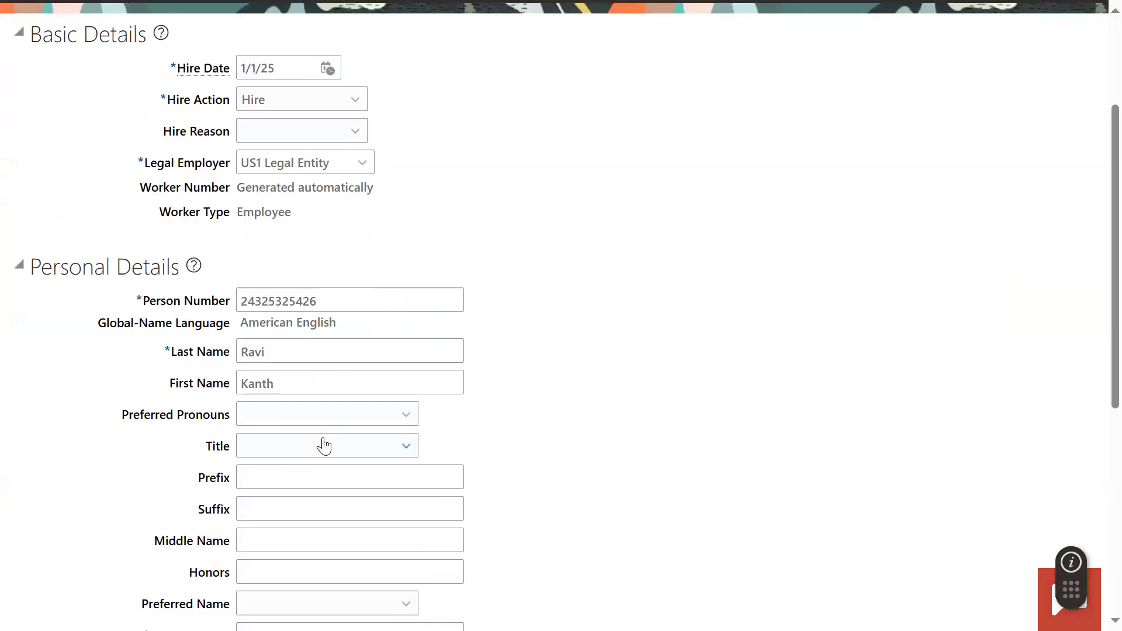
click(311, 353)
double_click(323, 353)
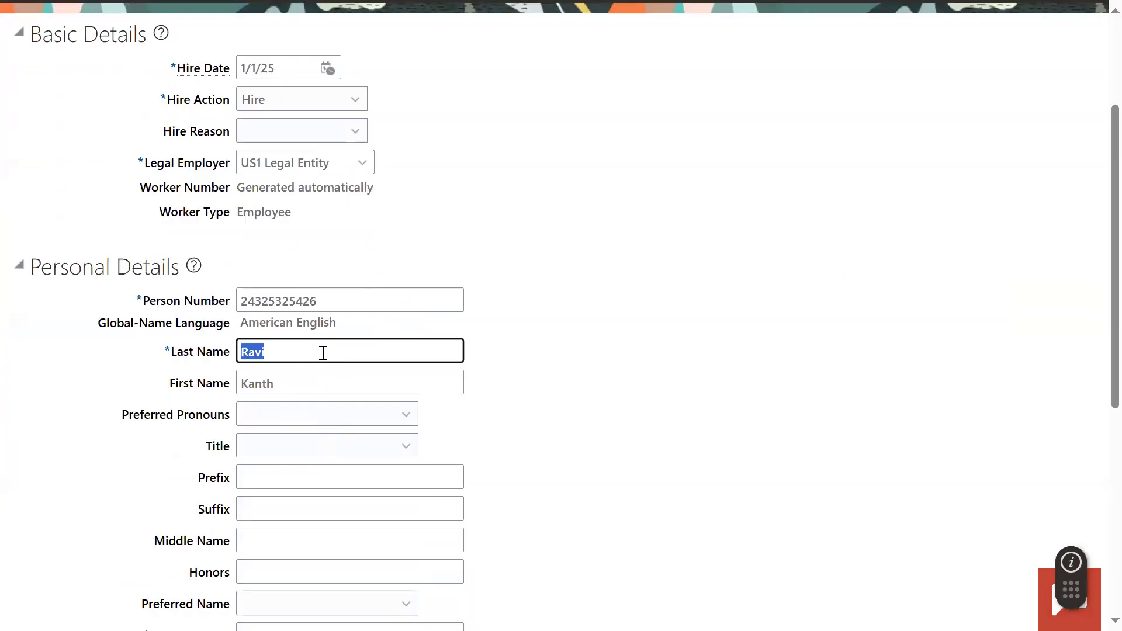
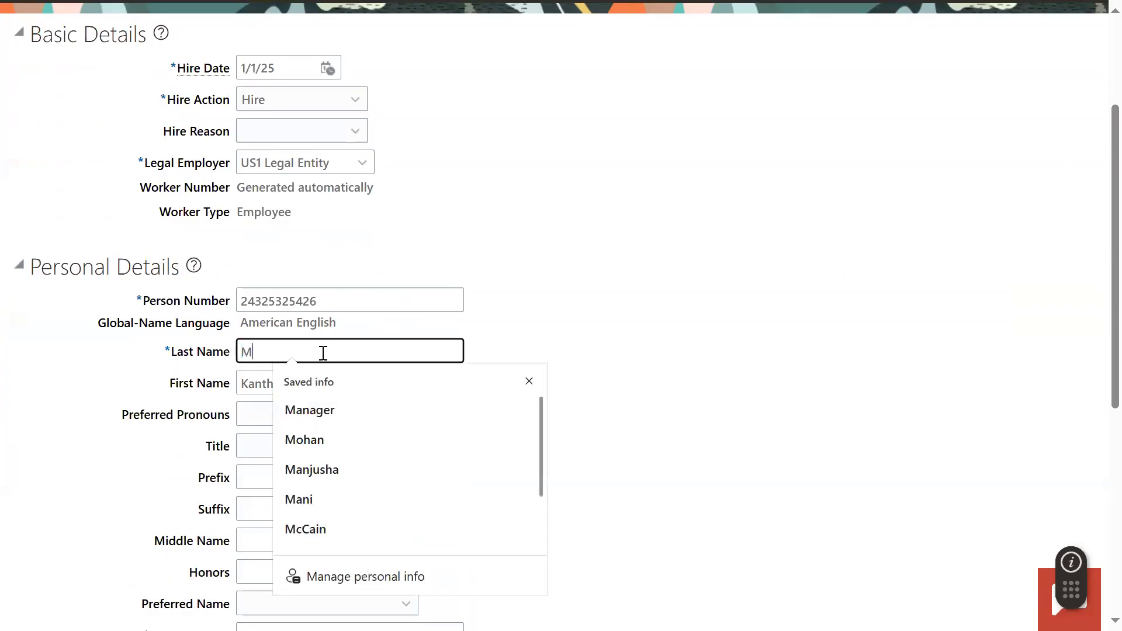
key(Tab)
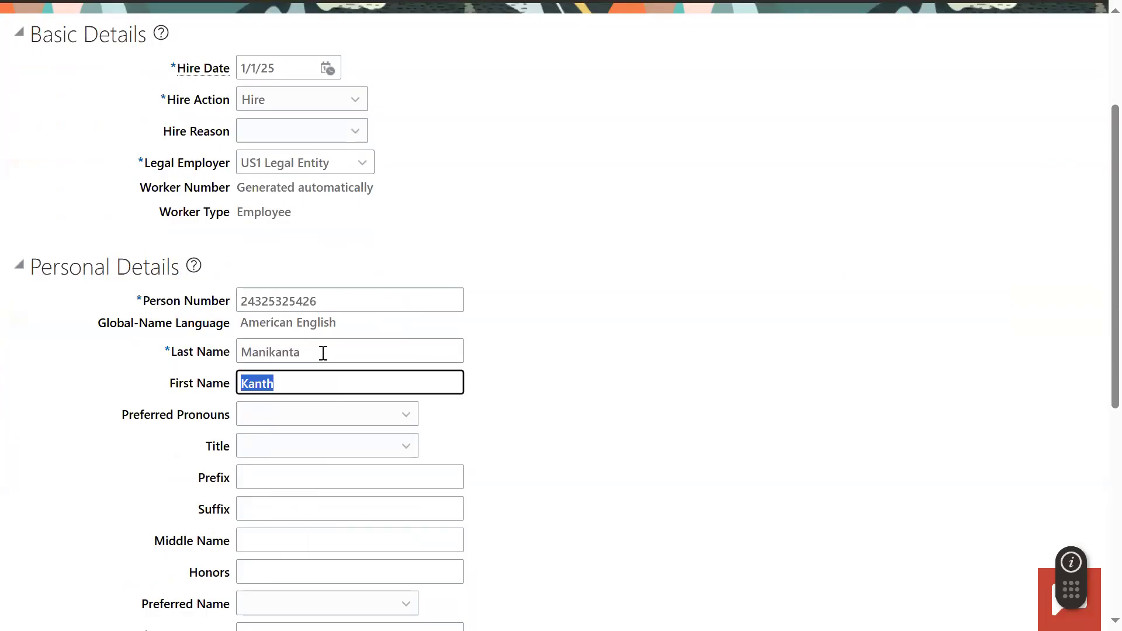
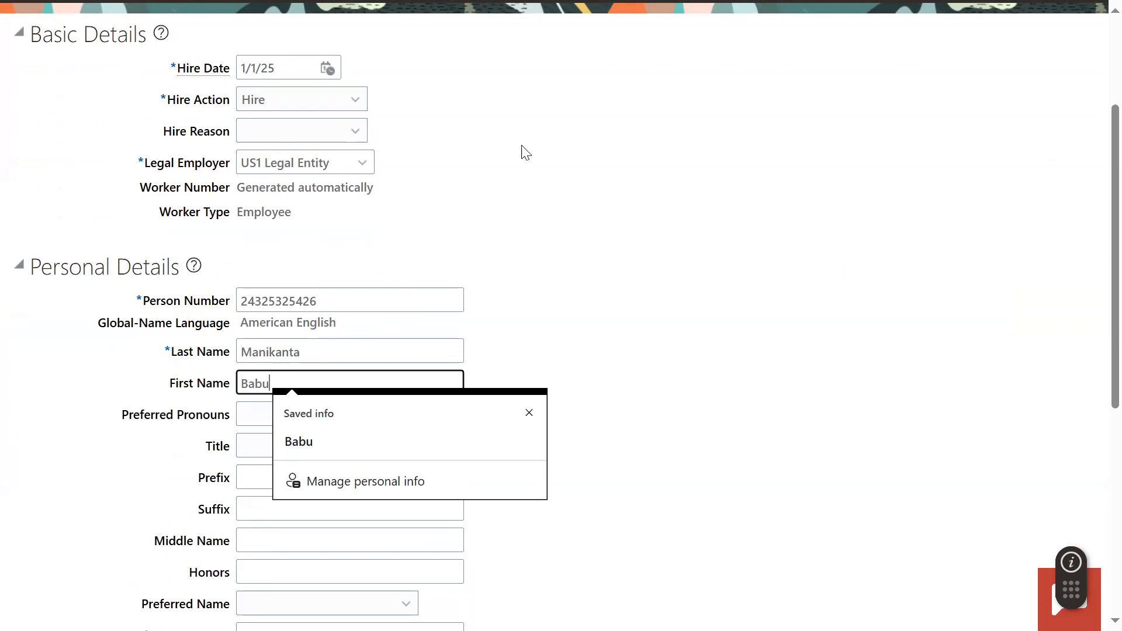
click(558, 161)
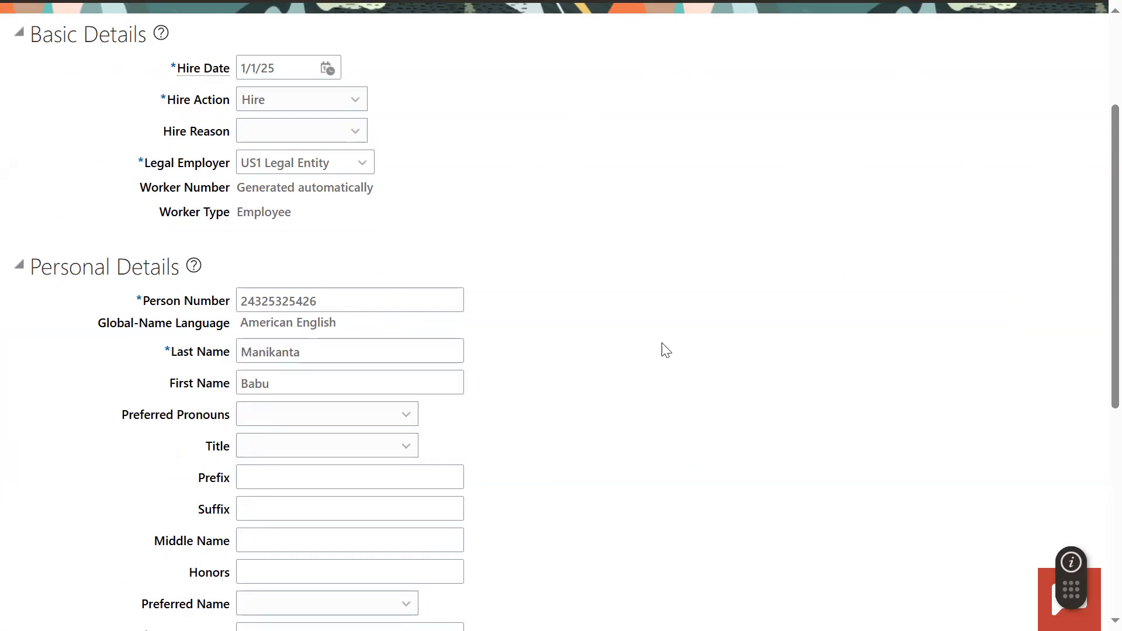
- Continue to Person Information and fill in the new hire's home address from the saved address suggestion
scroll(660, 347, down, 7)
scroll(684, 344, up, 10)
click(704, 152)
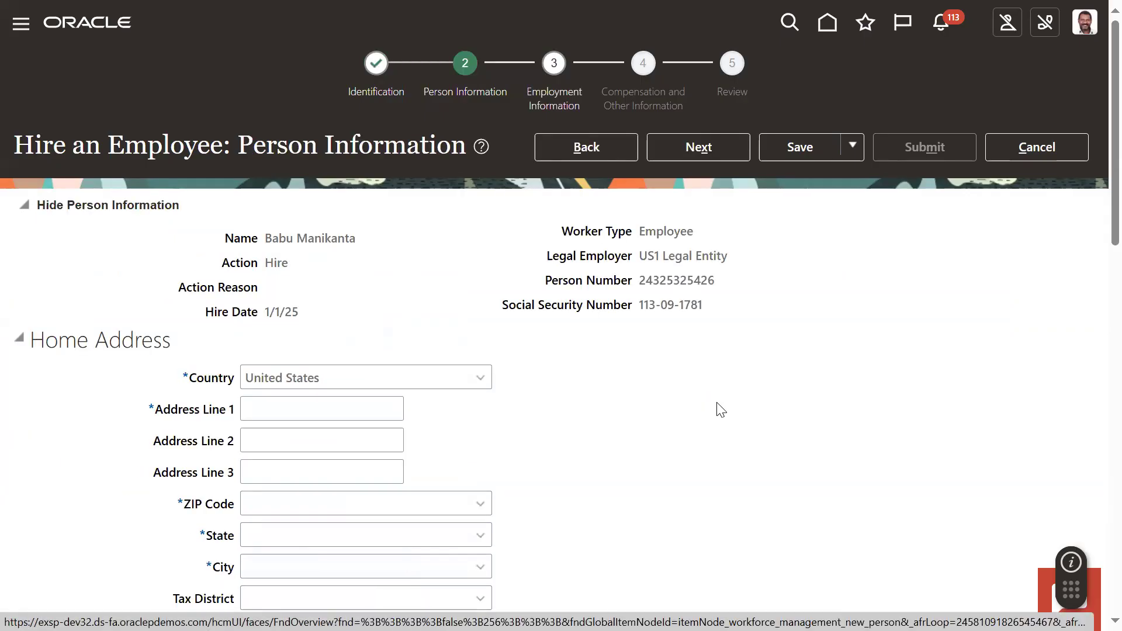
click(321, 411)
click(341, 468)
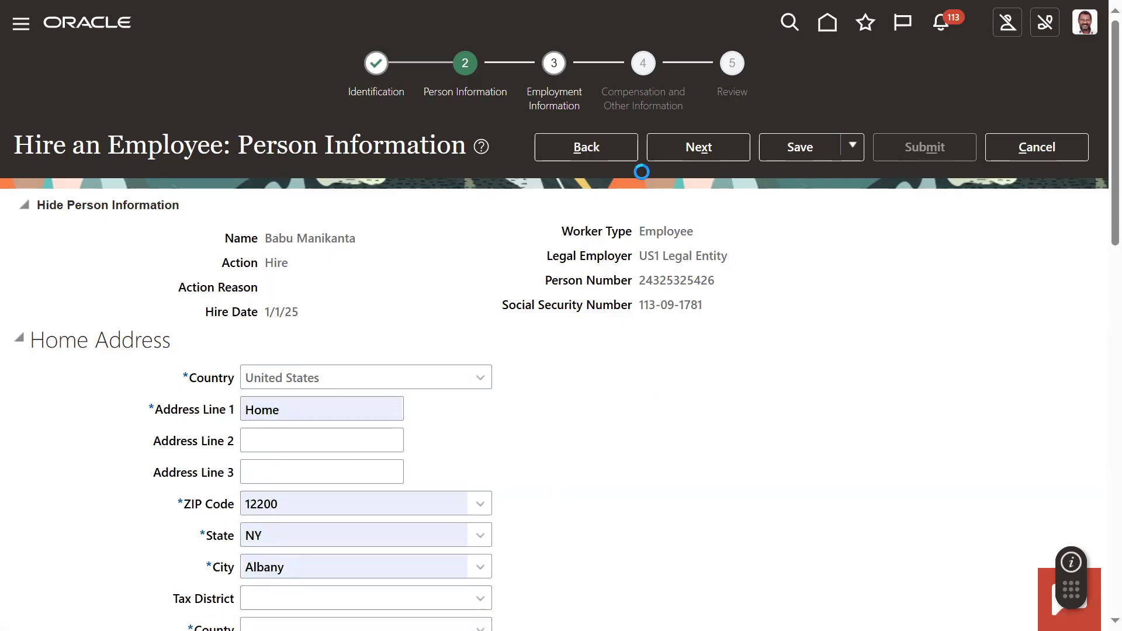
- Continue to Employment Information and set the assignment's business unit to US1 Business Unit
click(687, 148)
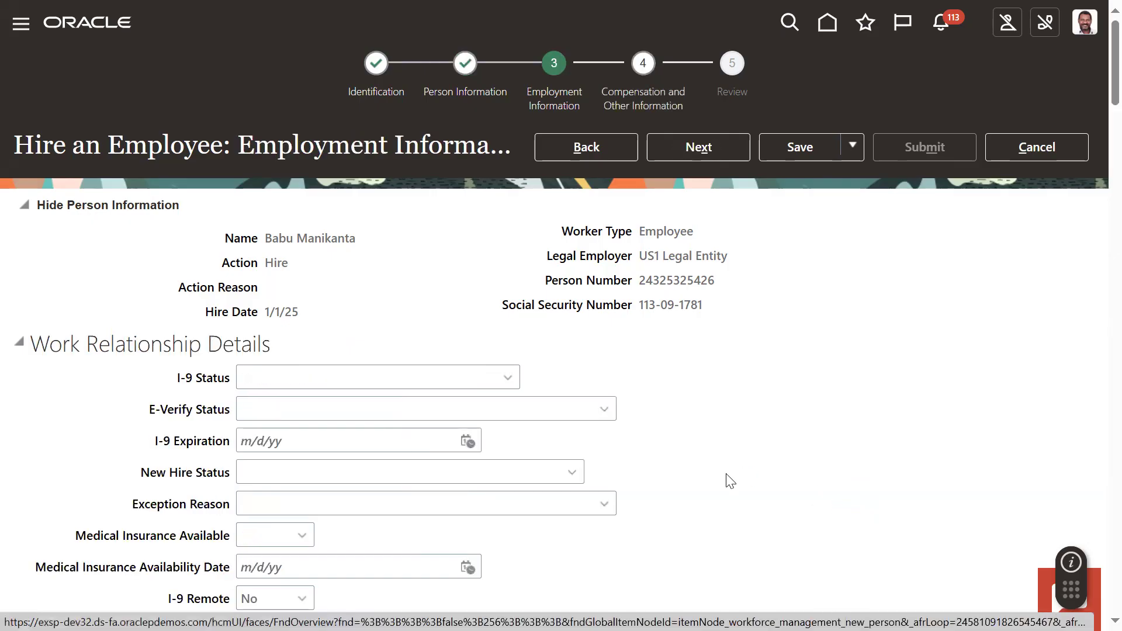
scroll(561, 458, down, 10)
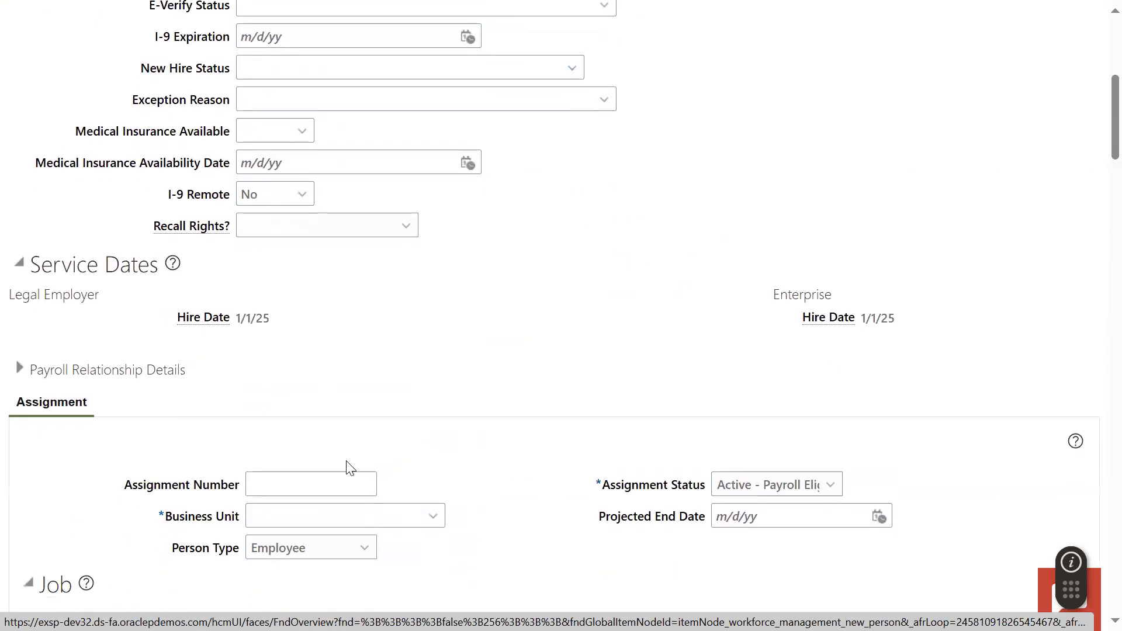
click(286, 253)
click(292, 226)
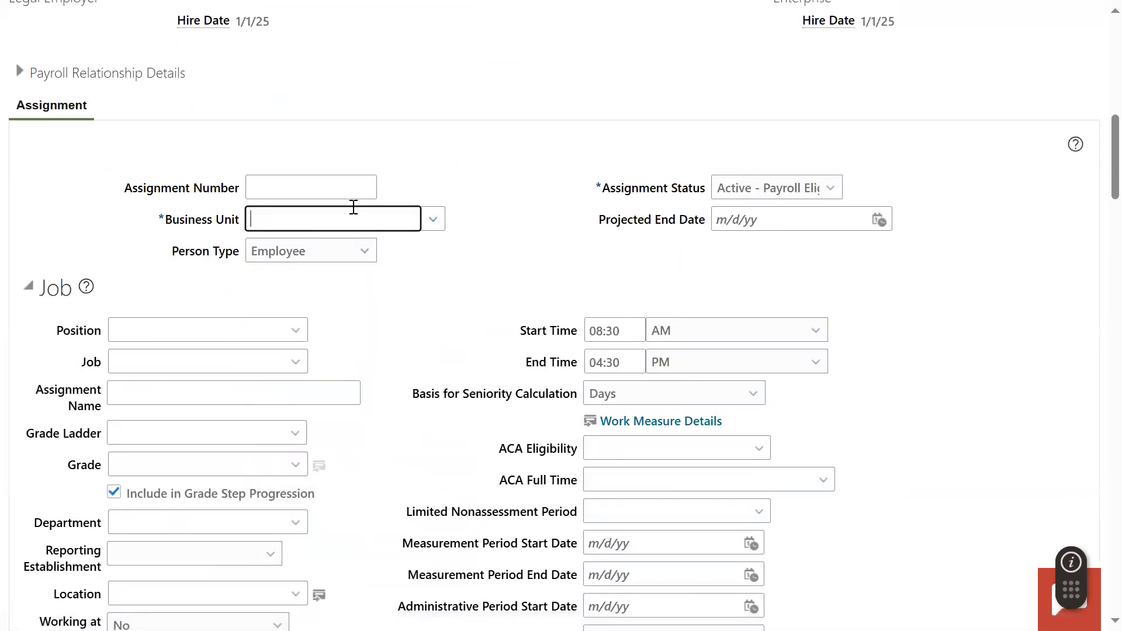
text(us1)
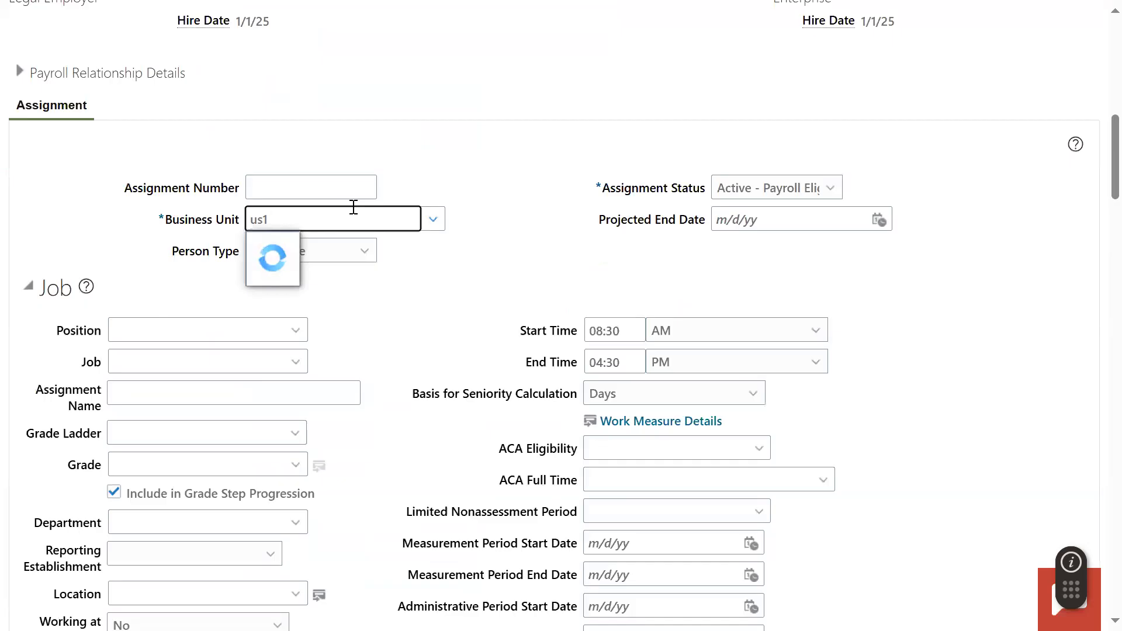
click(305, 246)
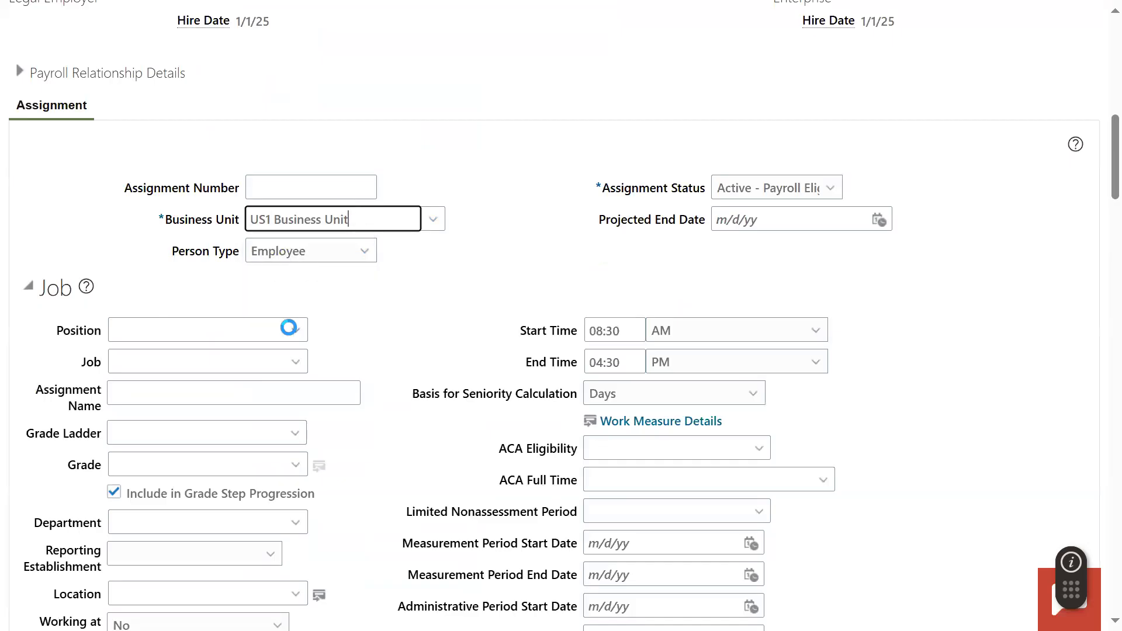
- Set the assignment's job to Human Resources Generalist and its location to Redwood City
click(227, 368)
text(hum)
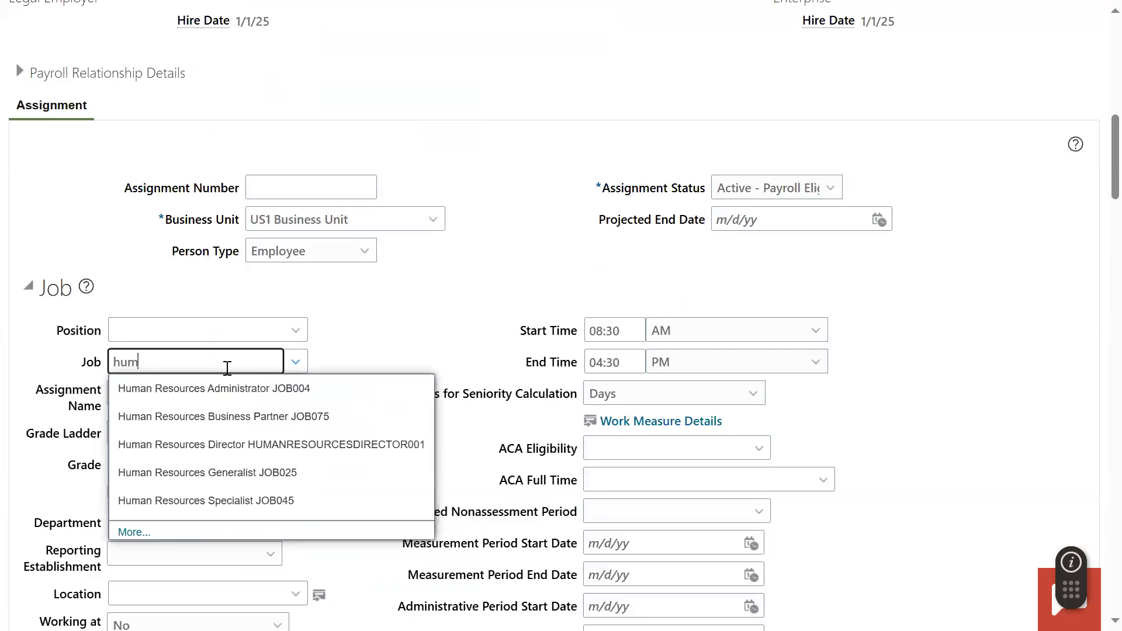
click(249, 465)
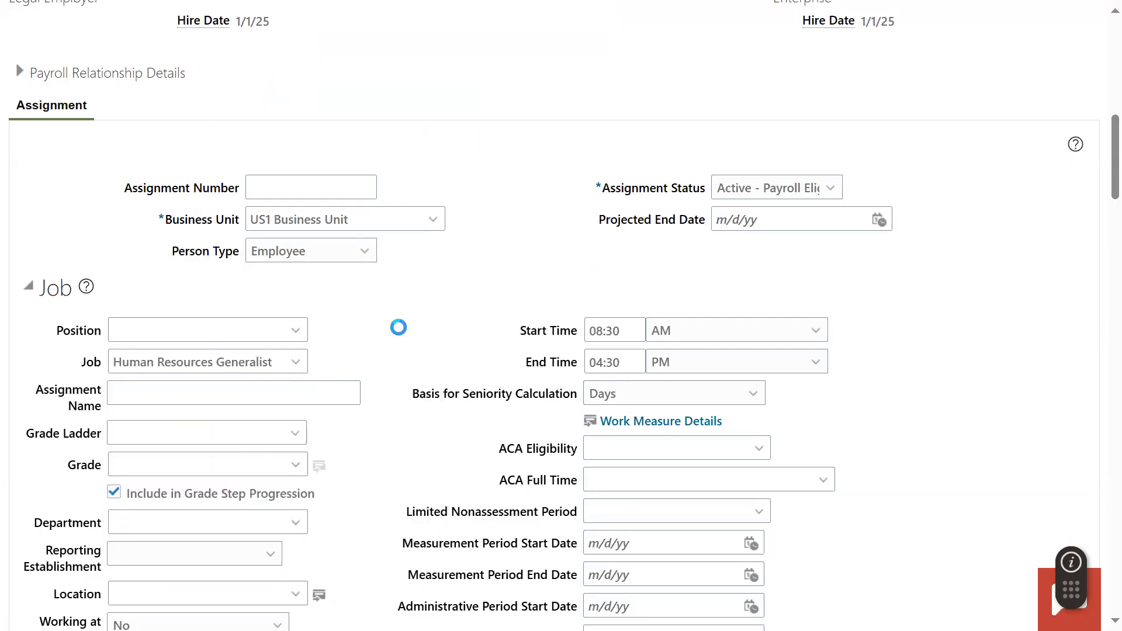
scroll(338, 458, down, 3)
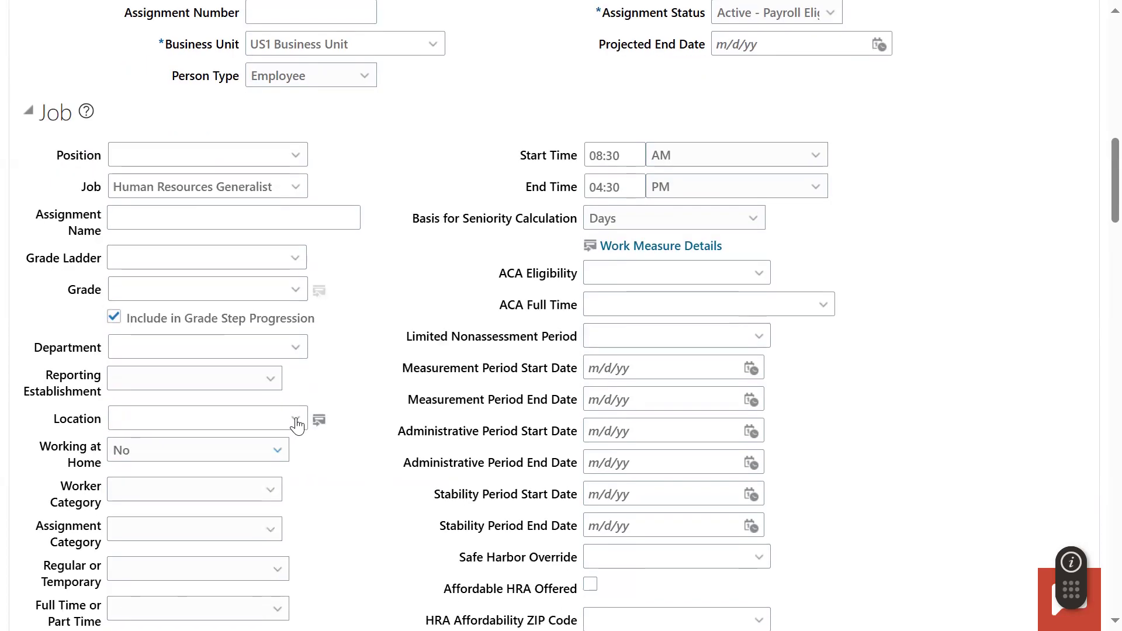
click(149, 424)
text(red)
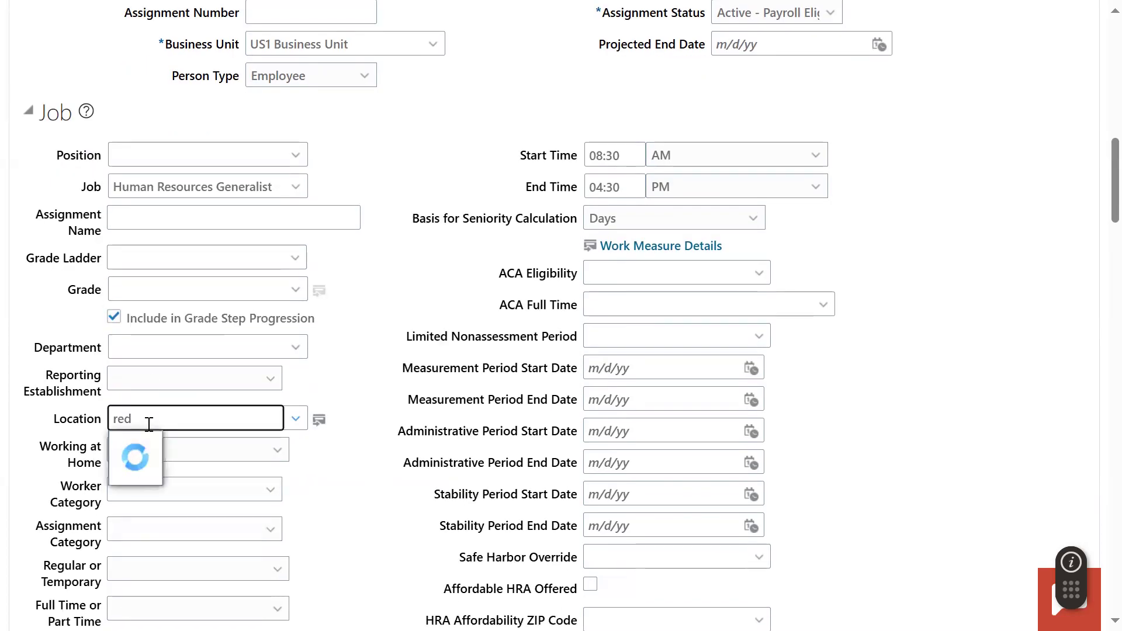
click(158, 445)
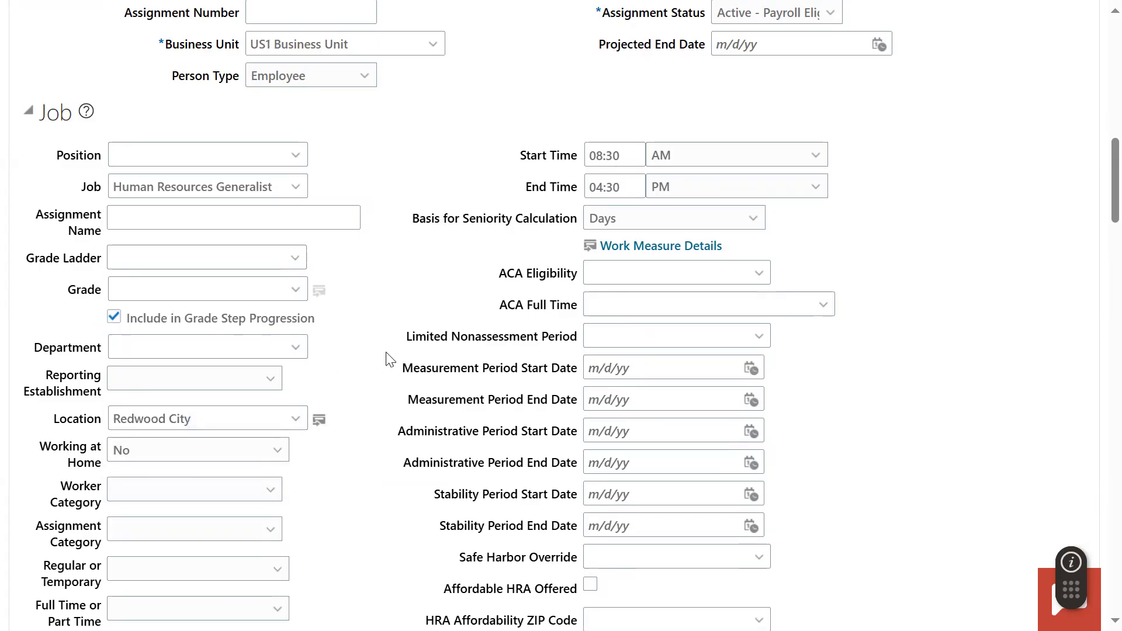
- Set Working as a Manager to Yes and make the assignment Salaried and Full time
scroll(390, 359, down, 6)
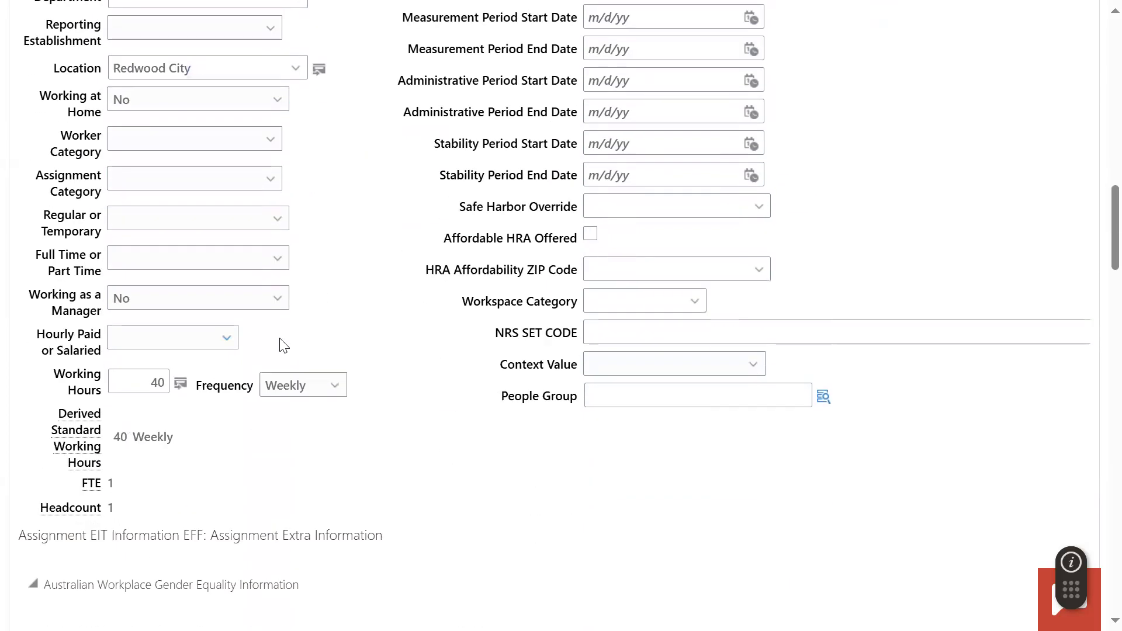
click(140, 299)
click(157, 346)
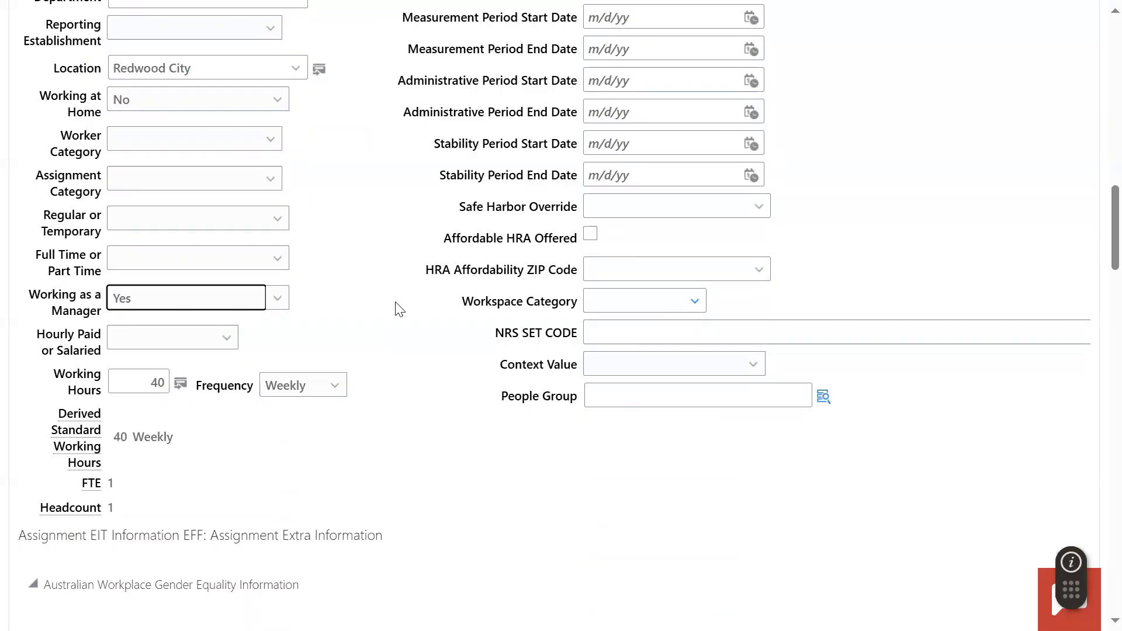
click(400, 333)
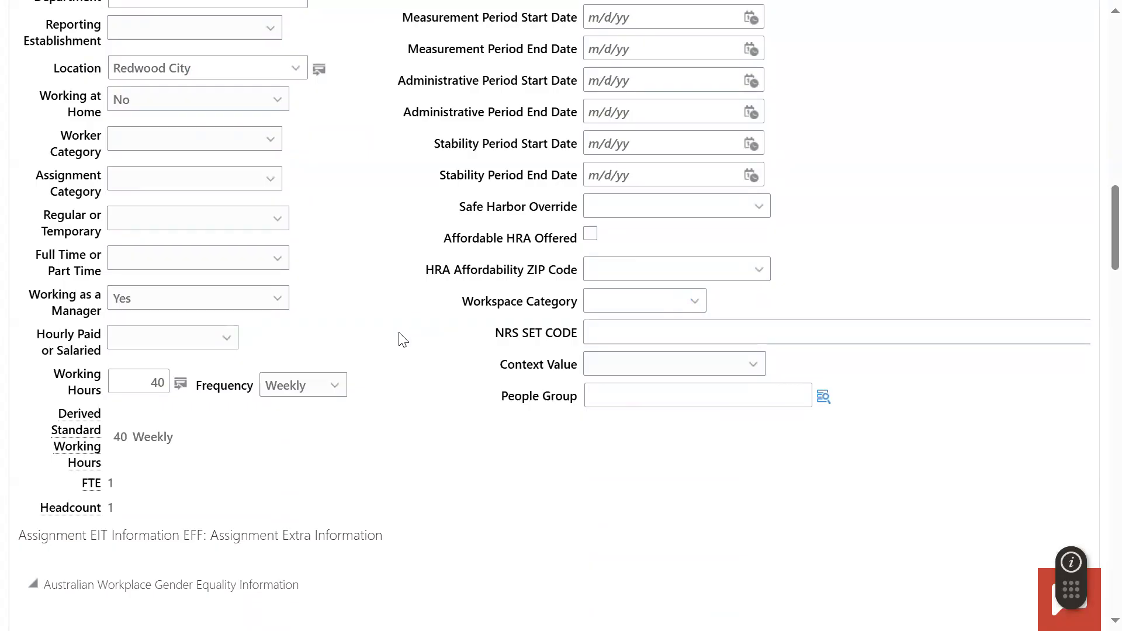
click(136, 338)
click(149, 407)
click(169, 266)
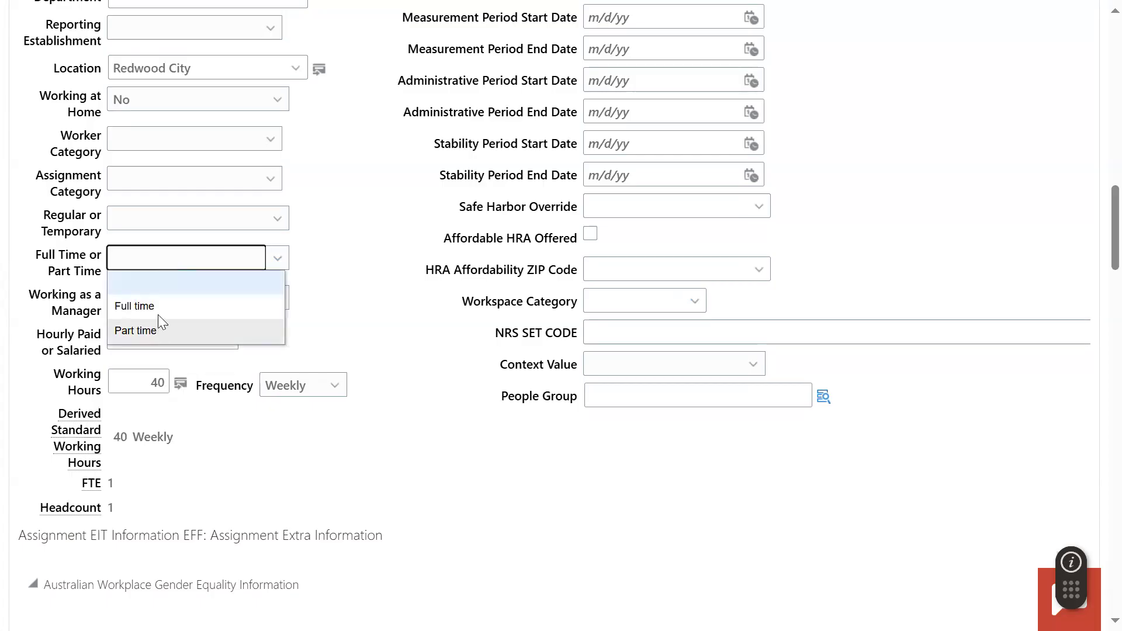
click(158, 311)
- Set the assignment category to Full-time regular, the worker category to Technical white collar, and the assignment to Regular
click(185, 177)
click(181, 233)
click(180, 143)
click(180, 209)
click(185, 228)
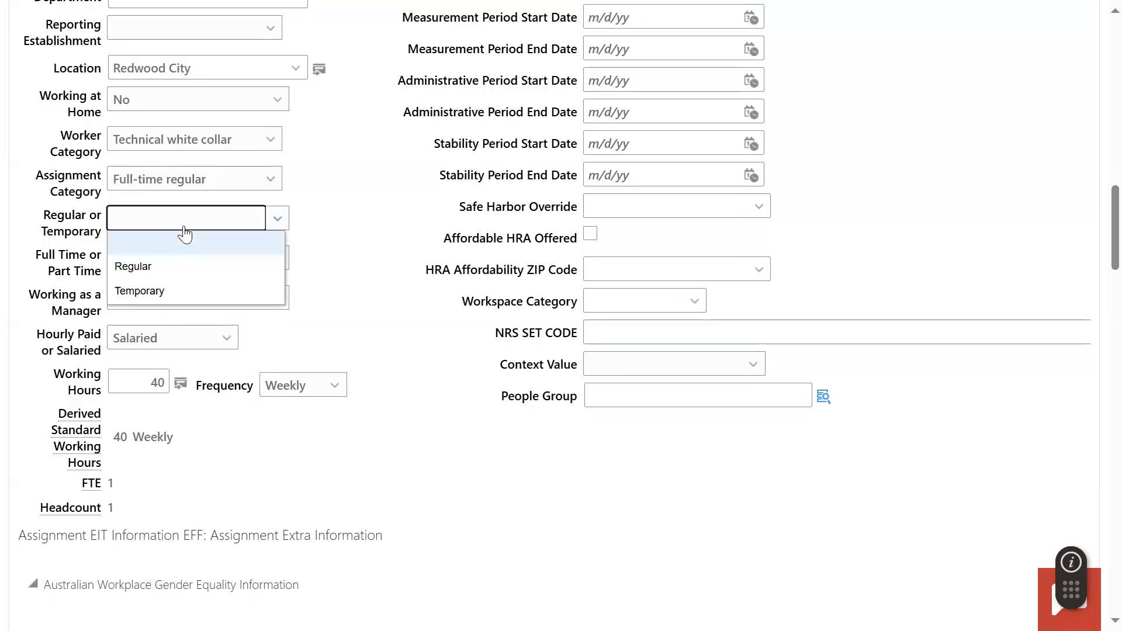
click(182, 265)
- Continue from Employment Information through Compensation and Other Information to the Review stage, leaving the salary details empty
scroll(374, 308, down, 5)
scroll(374, 309, down, 10)
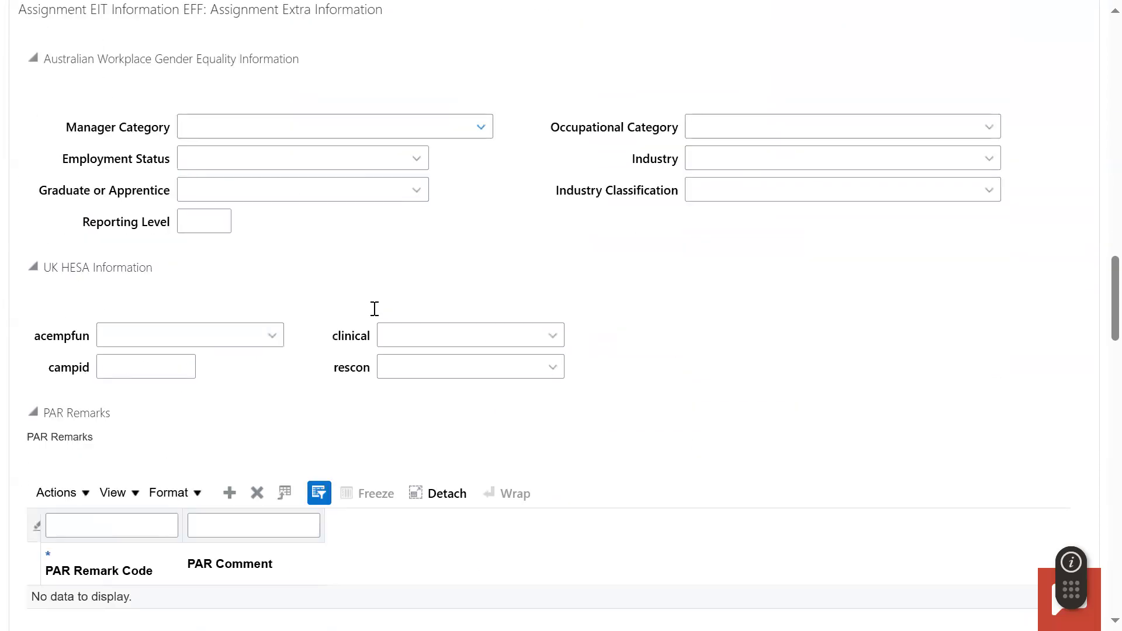
scroll(979, 241, up, 10)
scroll(1008, 223, up, 10)
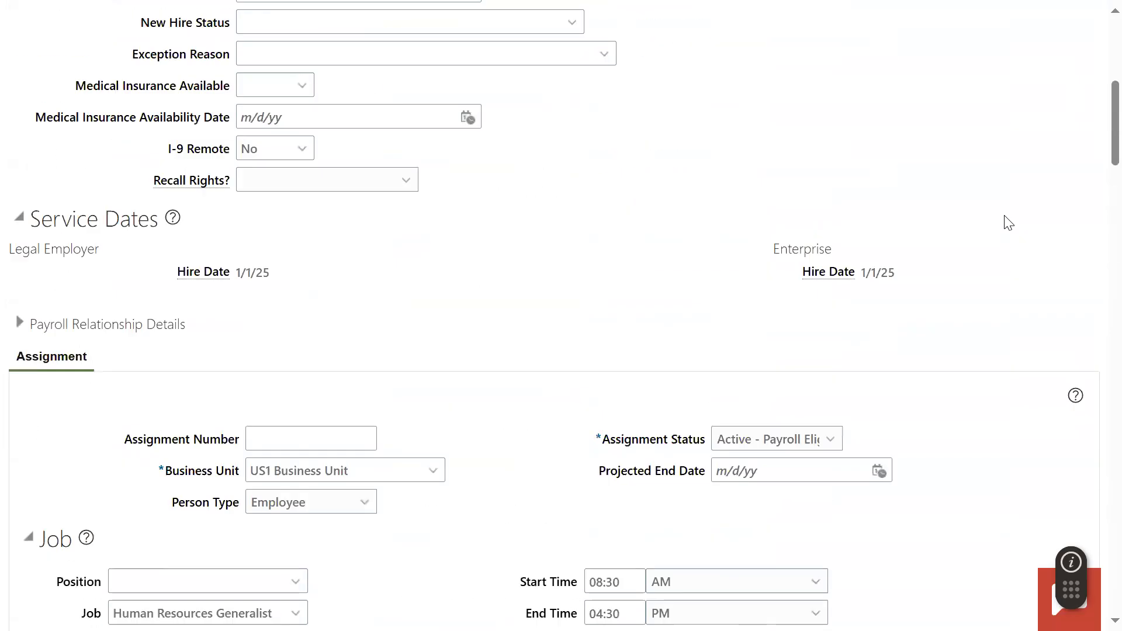
click(699, 149)
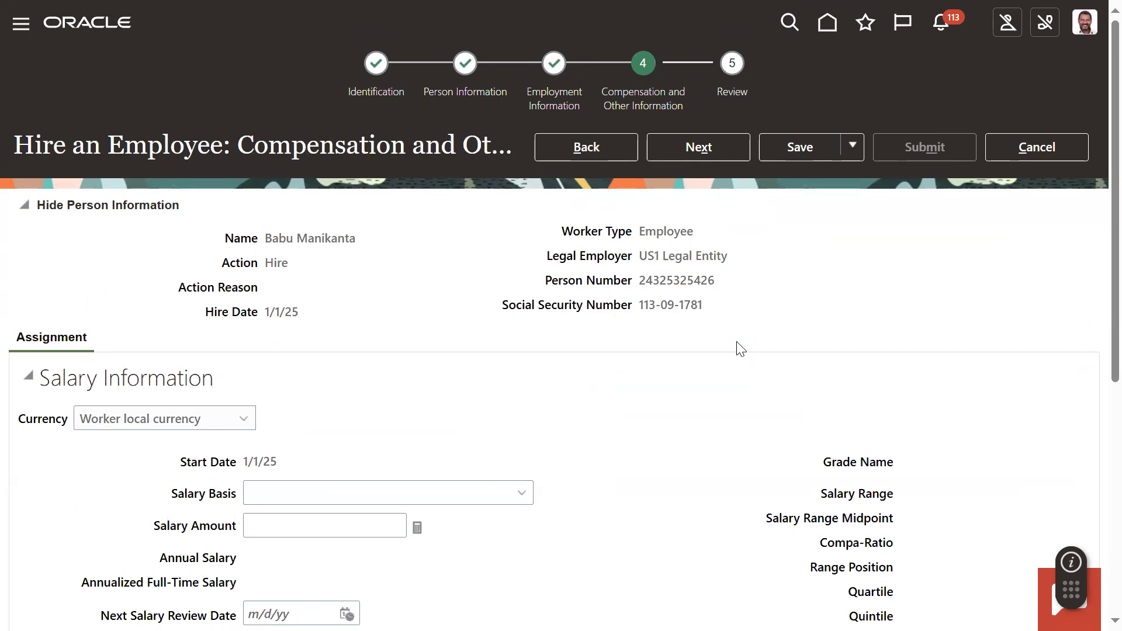
click(704, 153)
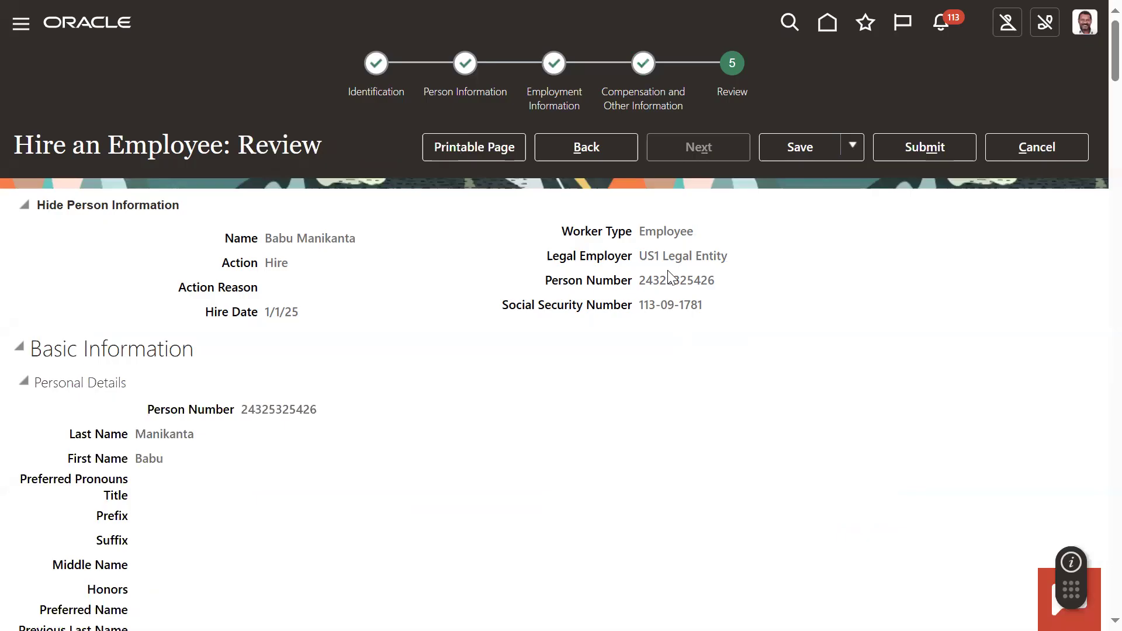
- Submit the hire request, agree to continue, and close the confirmation
click(924, 157)
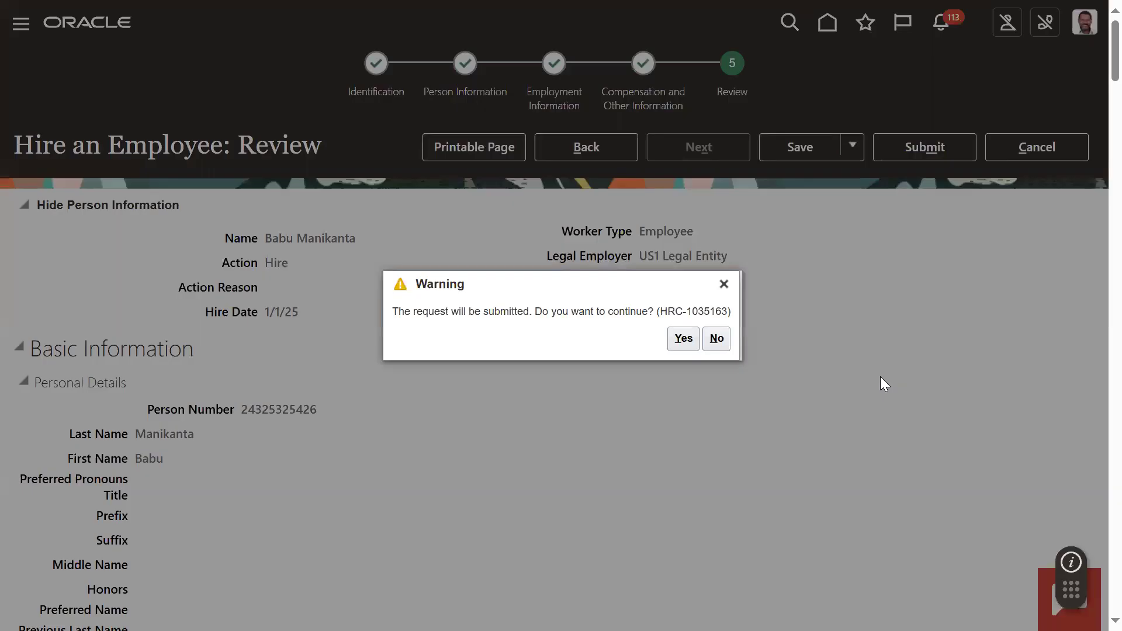
click(694, 343)
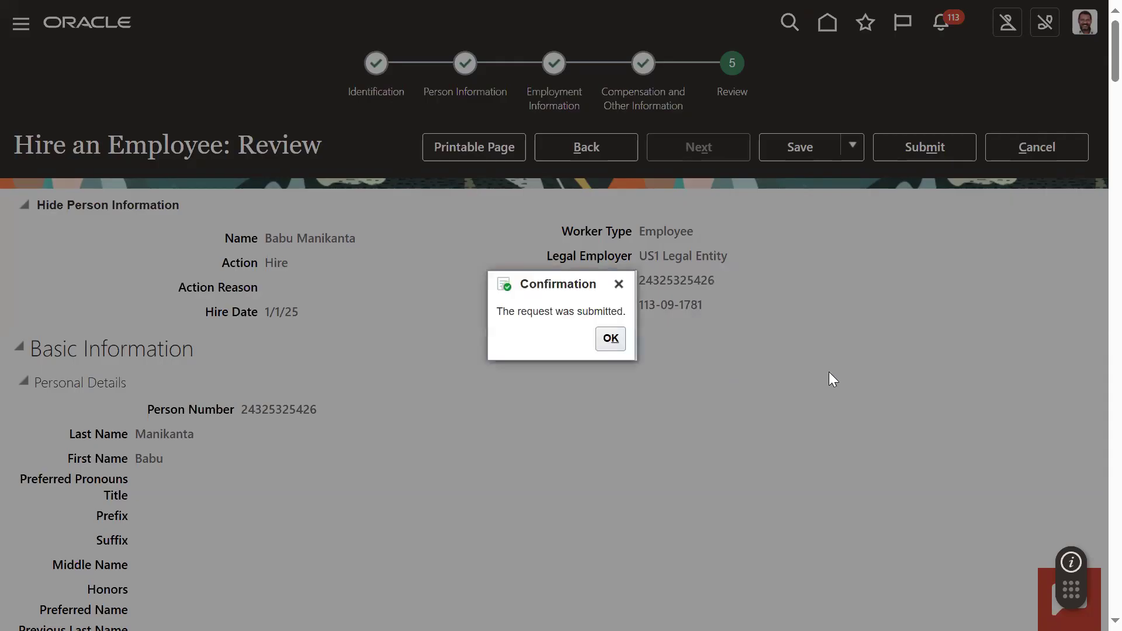
click(622, 343)
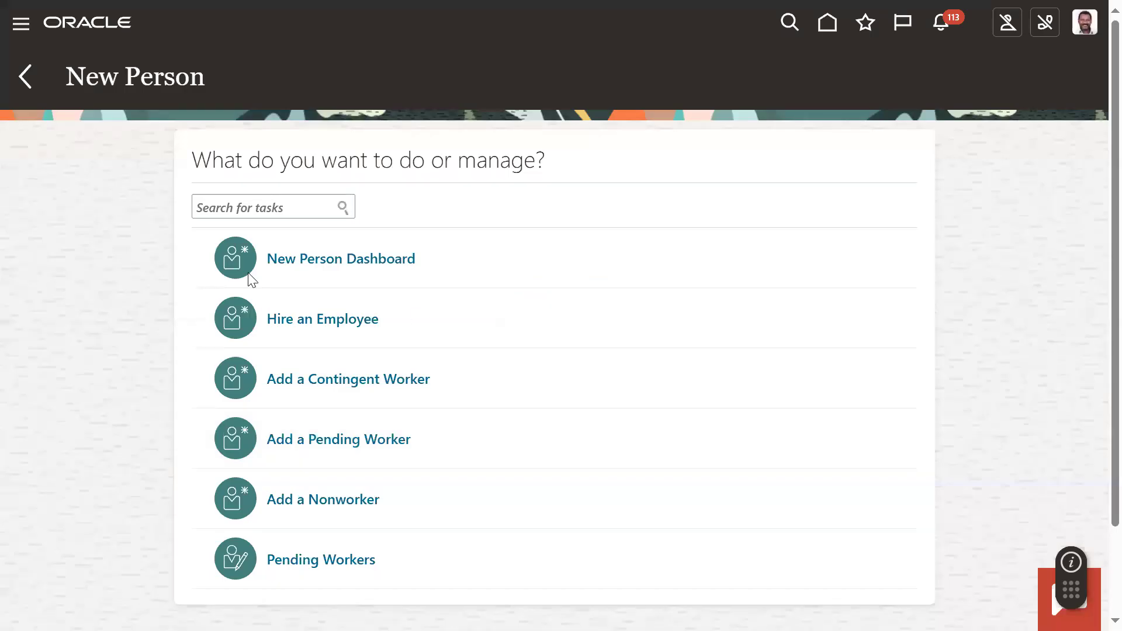
- Start hiring another employee and set the legal employer to US1 Legal Entity
click(273, 323)
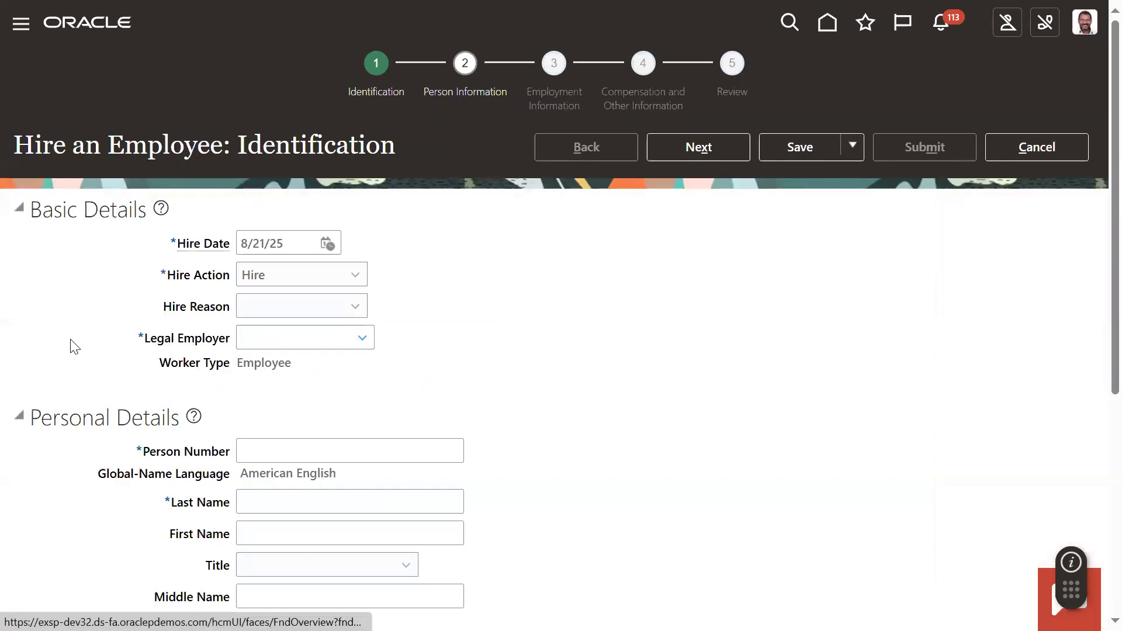
click(309, 342)
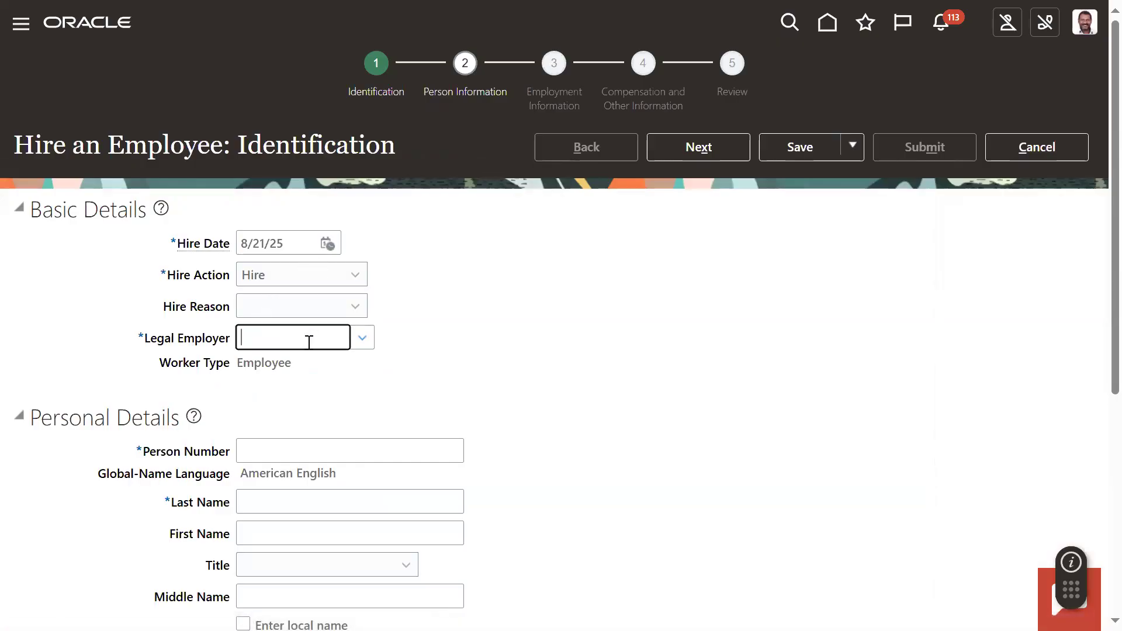
text(U1S)
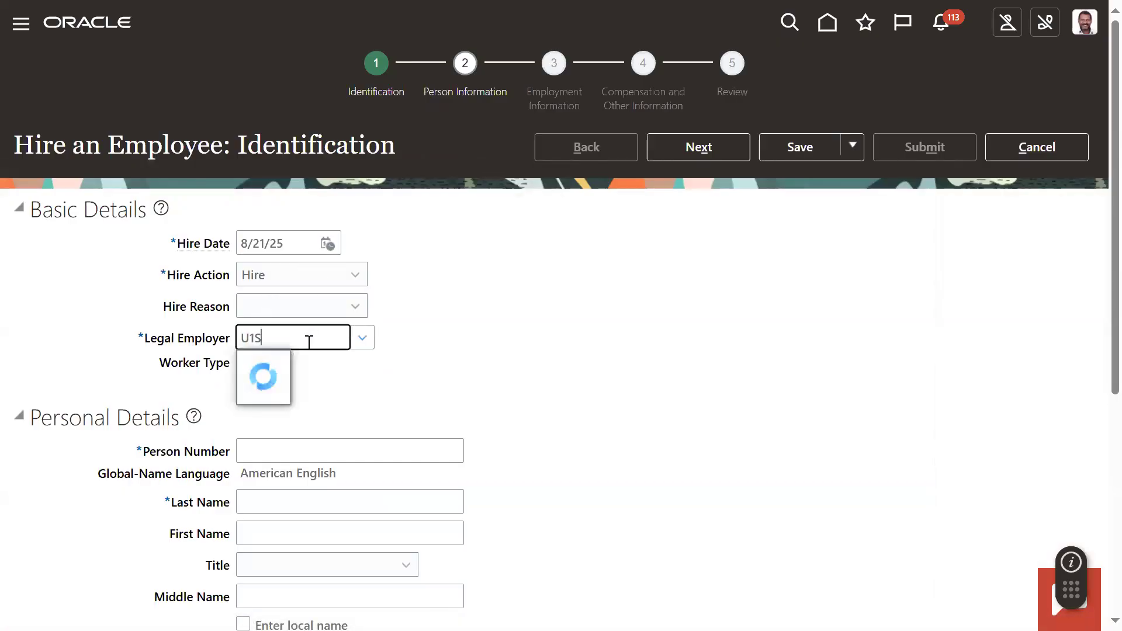
text(US1)
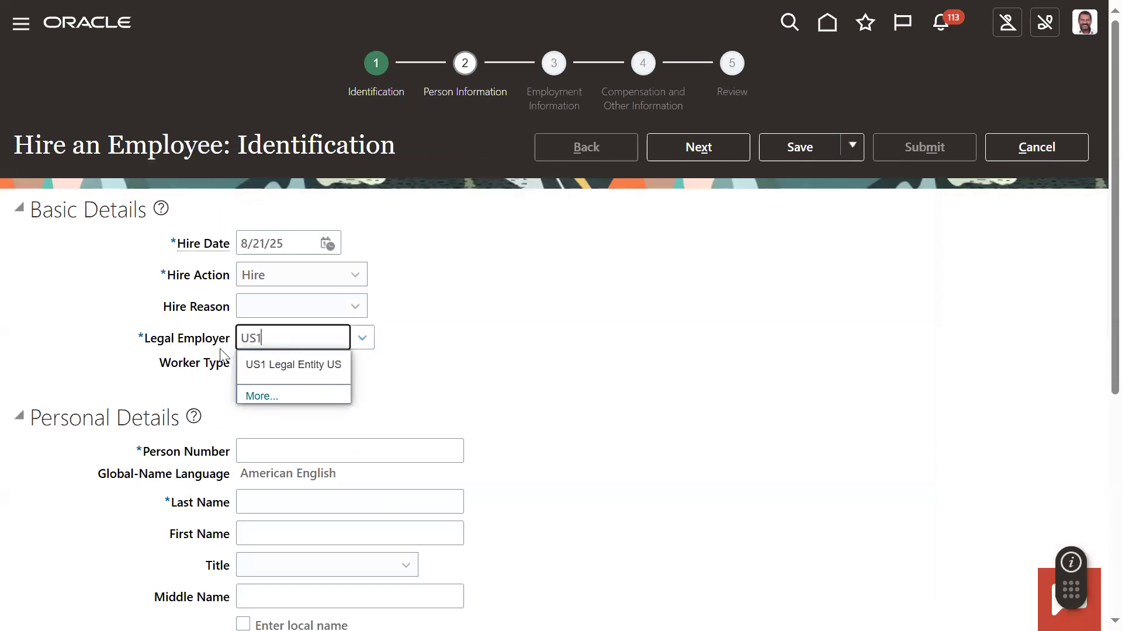
click(309, 369)
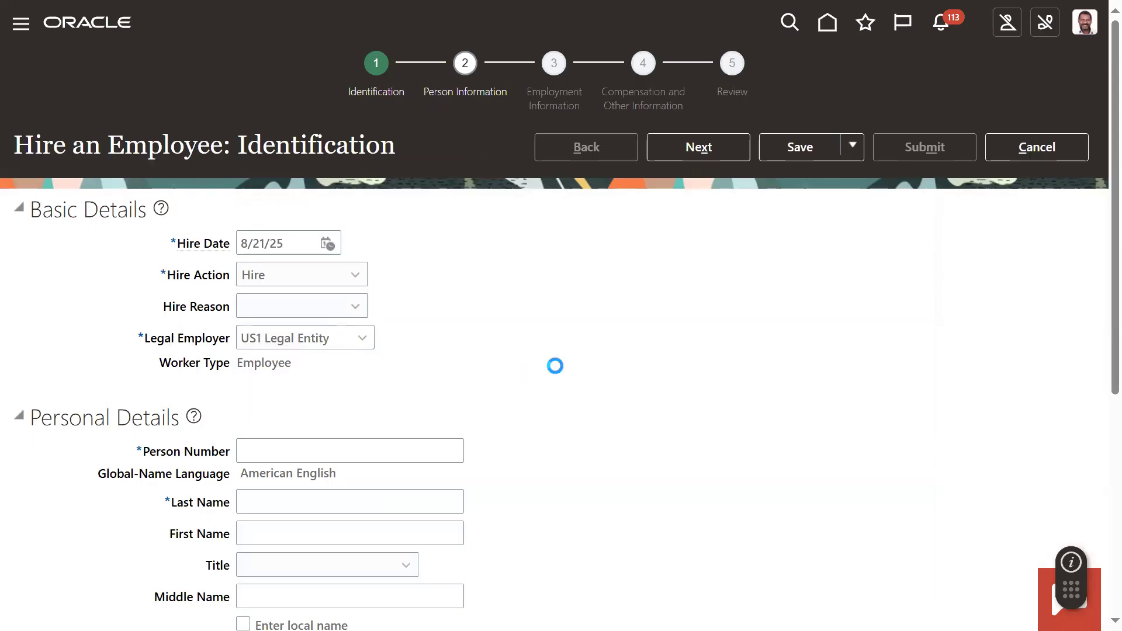
- Enter the new employee's person number, last name and first name in the personal details
scroll(561, 368, down, 4)
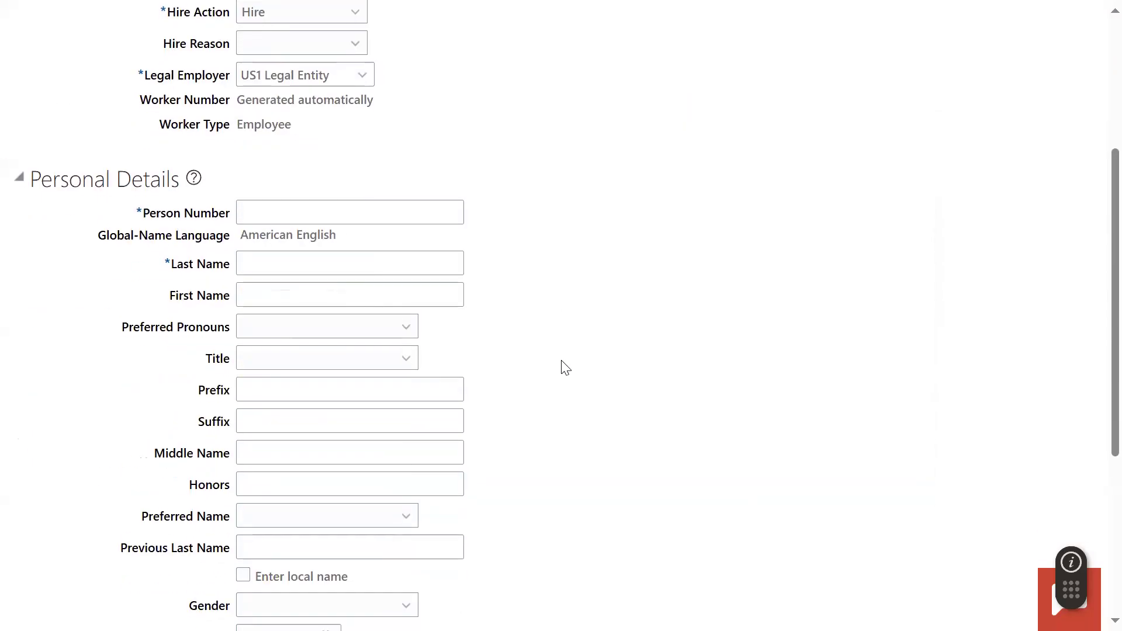
click(325, 216)
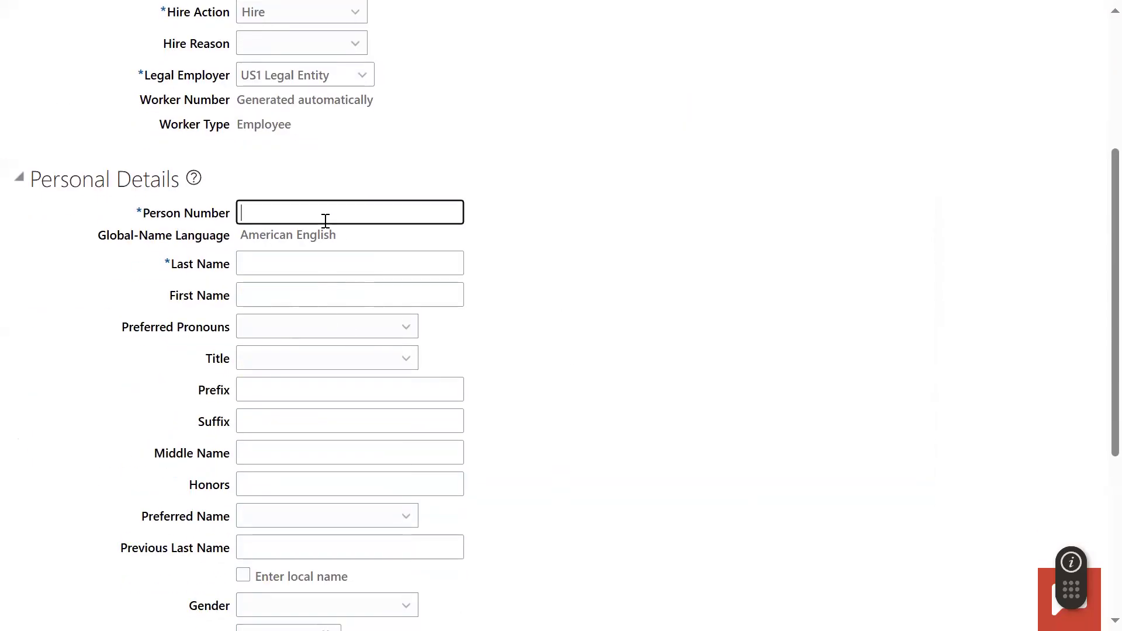
text(3254326436)
click(323, 257)
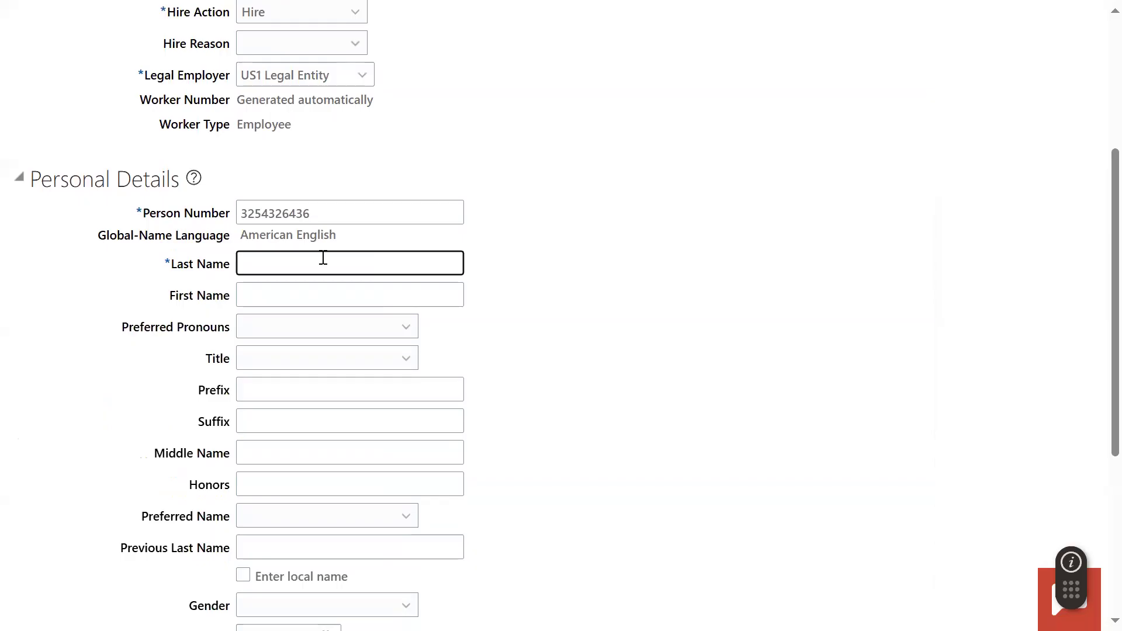
key(Tab)
click(582, 379)
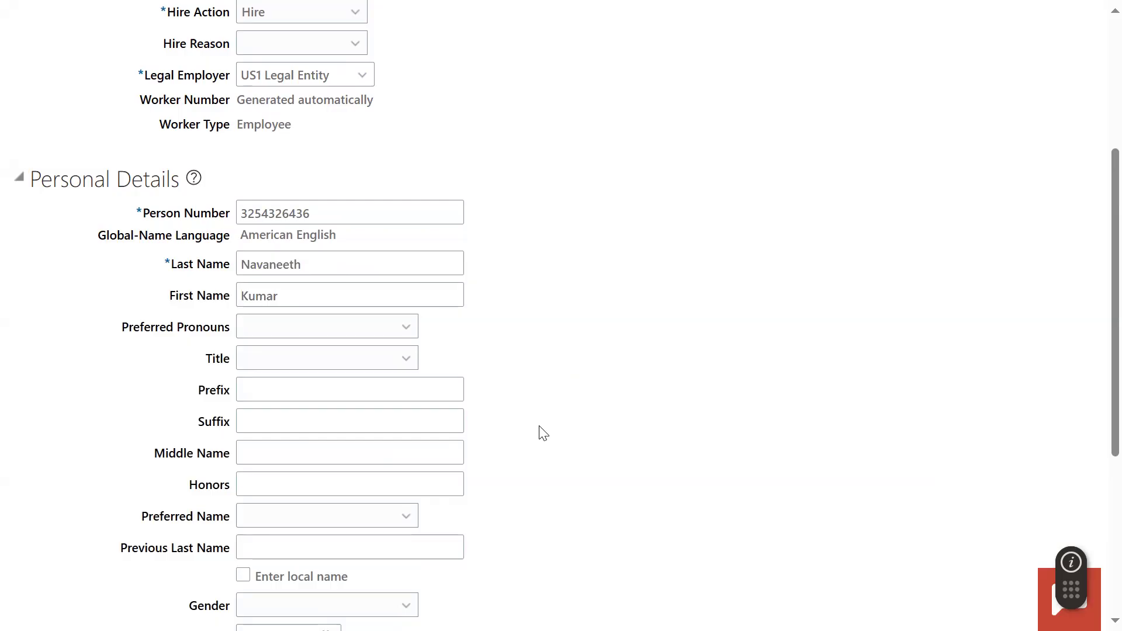
- Set the gender to Male and fill in the employee's date of birth
scroll(541, 432, down, 3)
click(284, 429)
click(255, 503)
click(274, 462)
click(350, 518)
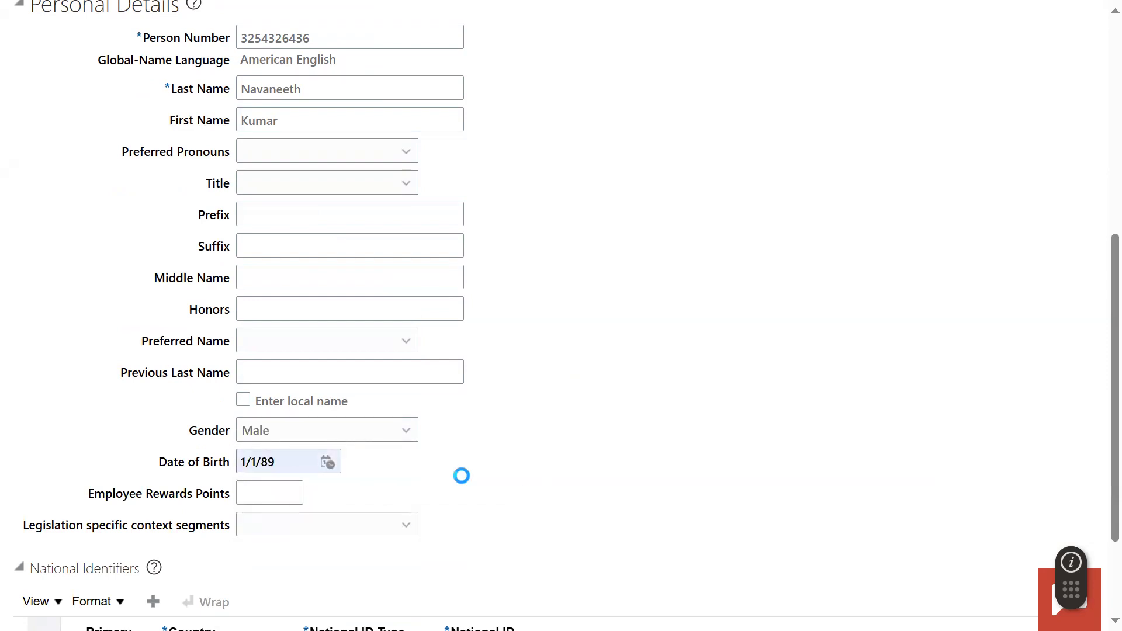
- Add a United States national identifier of type Social Security Number, enter the ID number, and continue to Person Information
scroll(420, 478, down, 3)
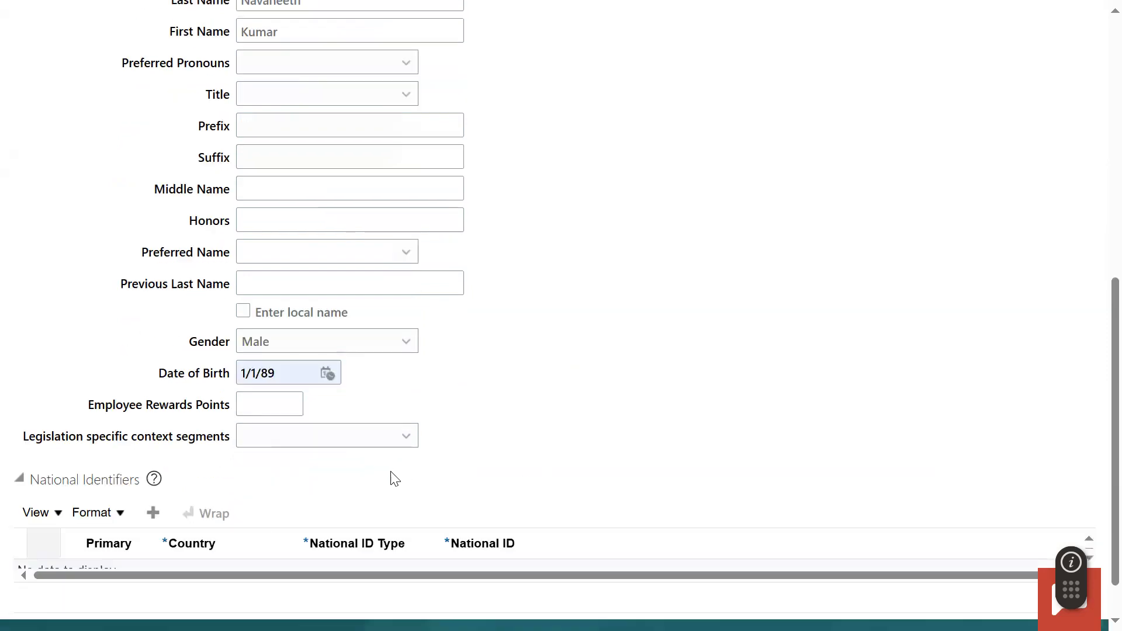
click(159, 464)
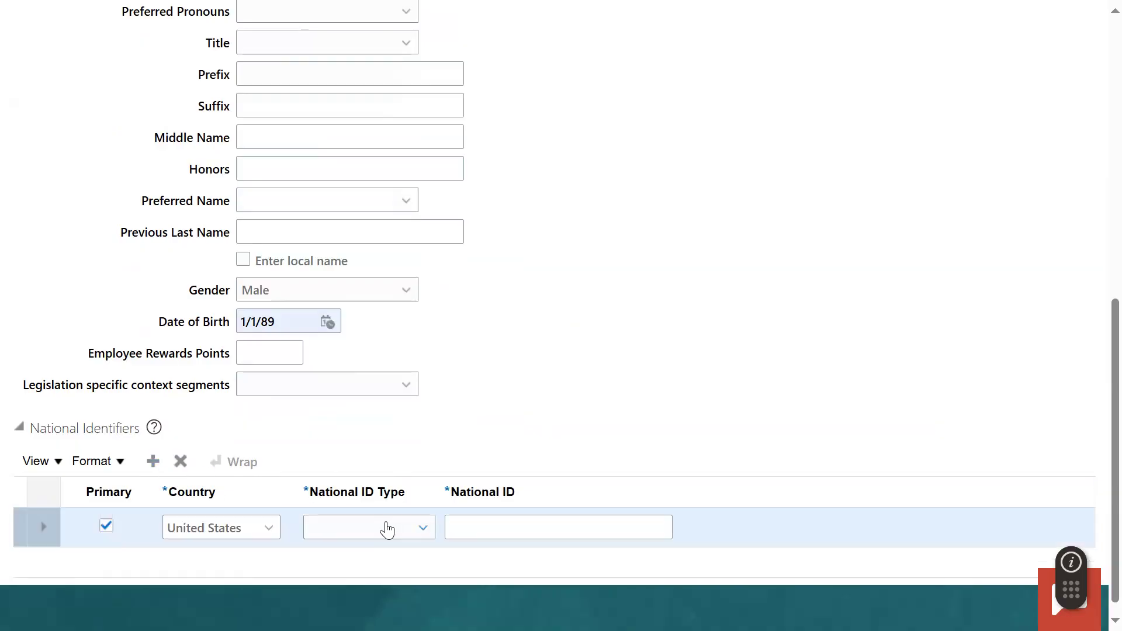
click(384, 528)
click(392, 473)
click(499, 528)
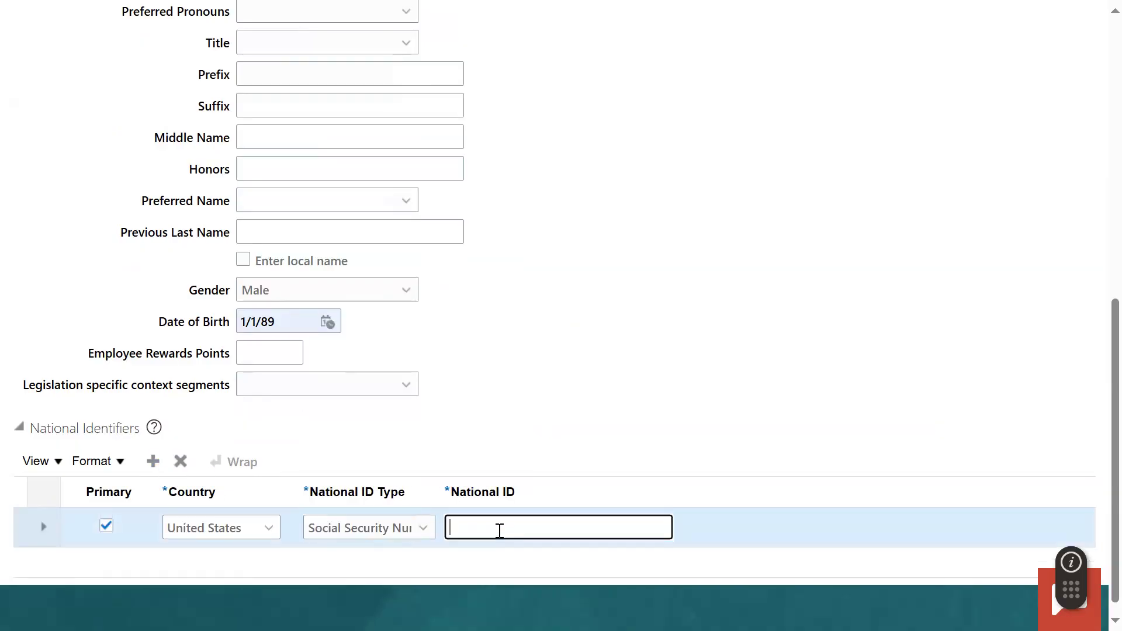
click(581, 418)
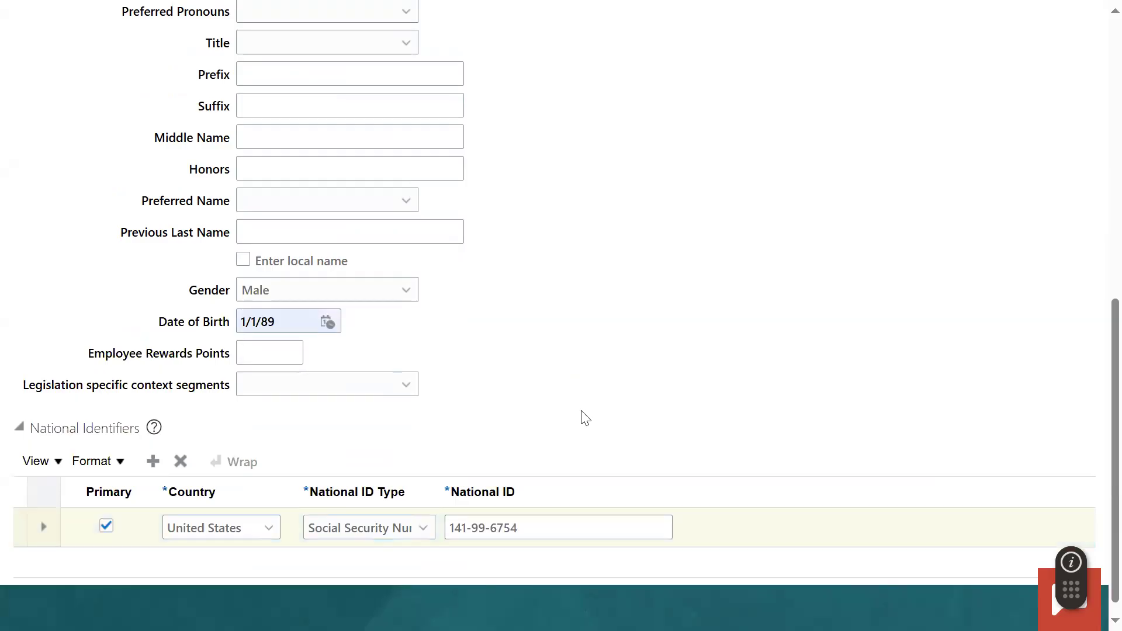
scroll(560, 419, up, 10)
click(695, 150)
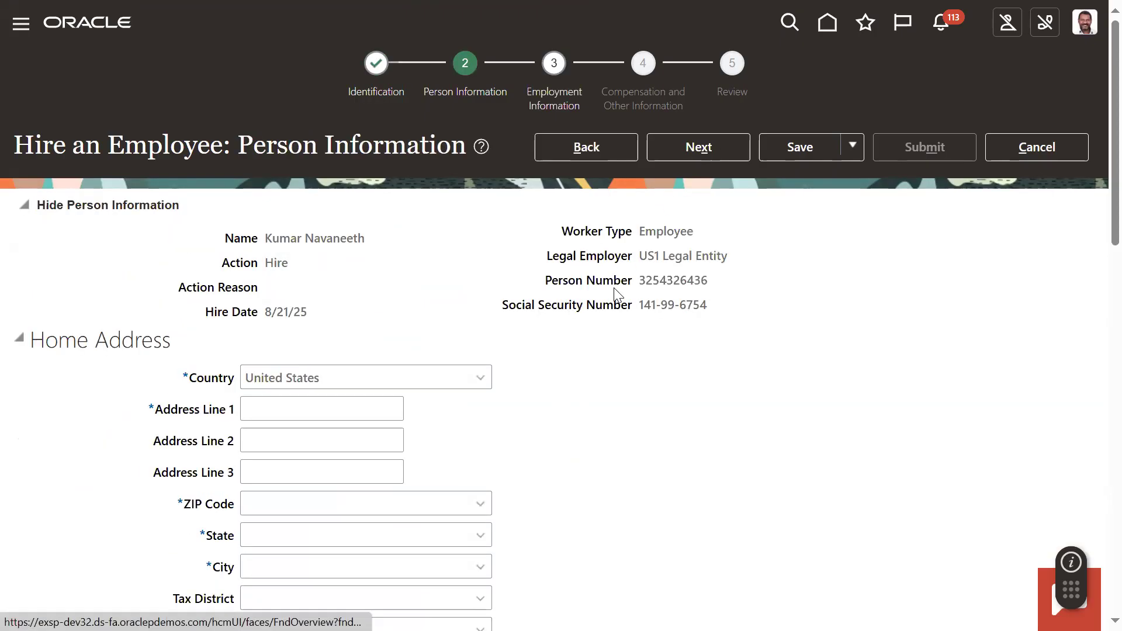
- Fill the home address from the first saved Home entry and continue to Employment Information
click(275, 416)
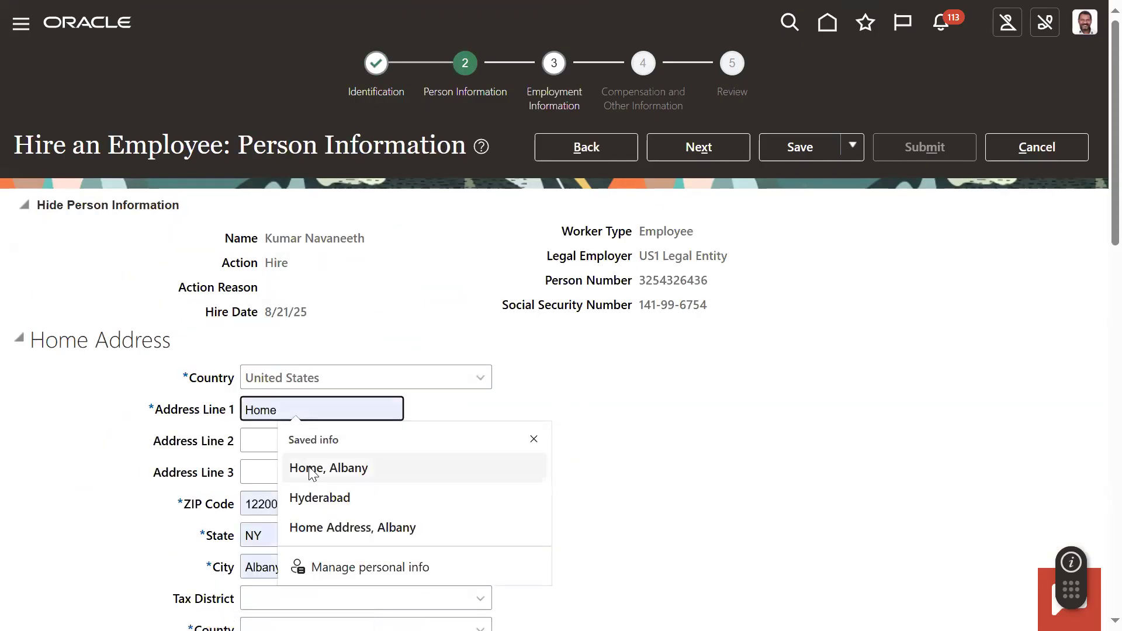
click(308, 465)
click(702, 153)
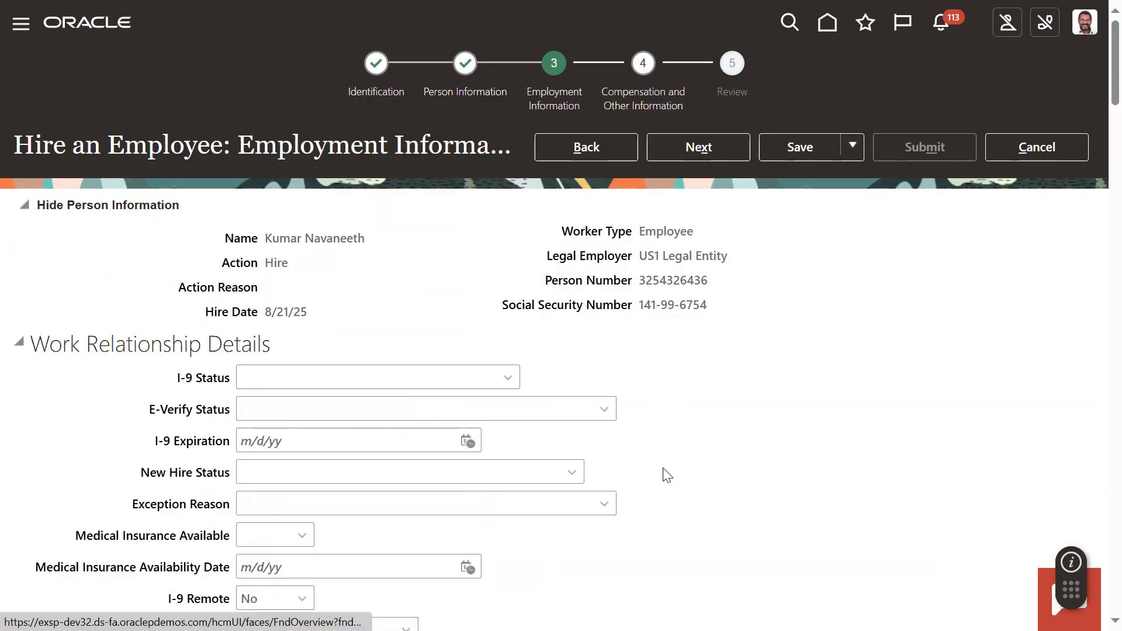
- Set the assignment's business unit to US1 Business Unit
scroll(595, 443, down, 10)
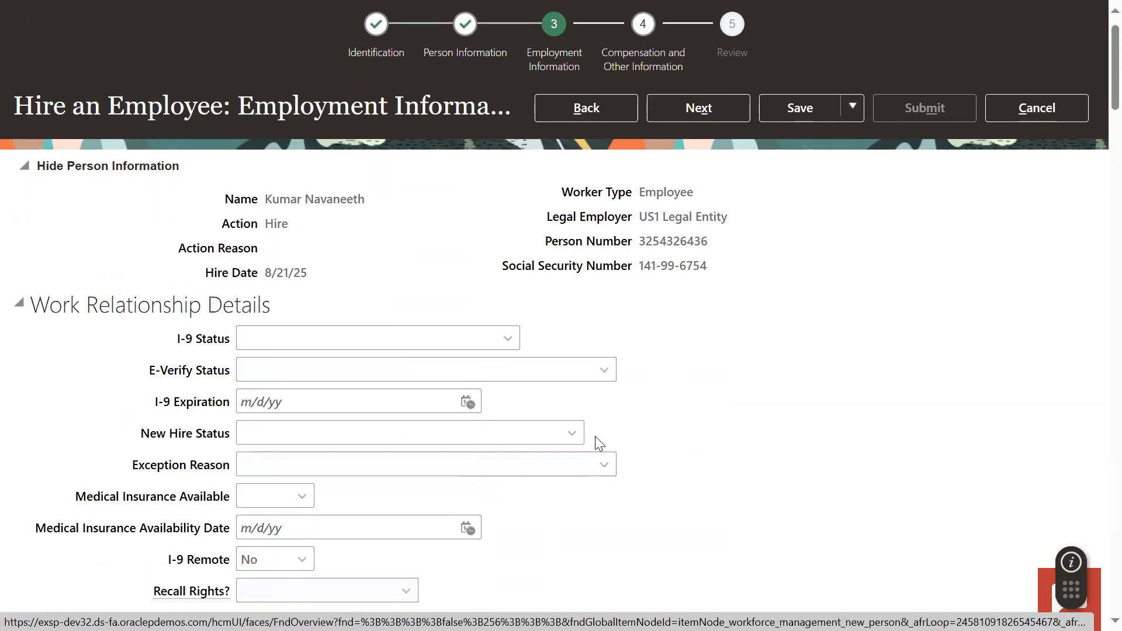
click(353, 226)
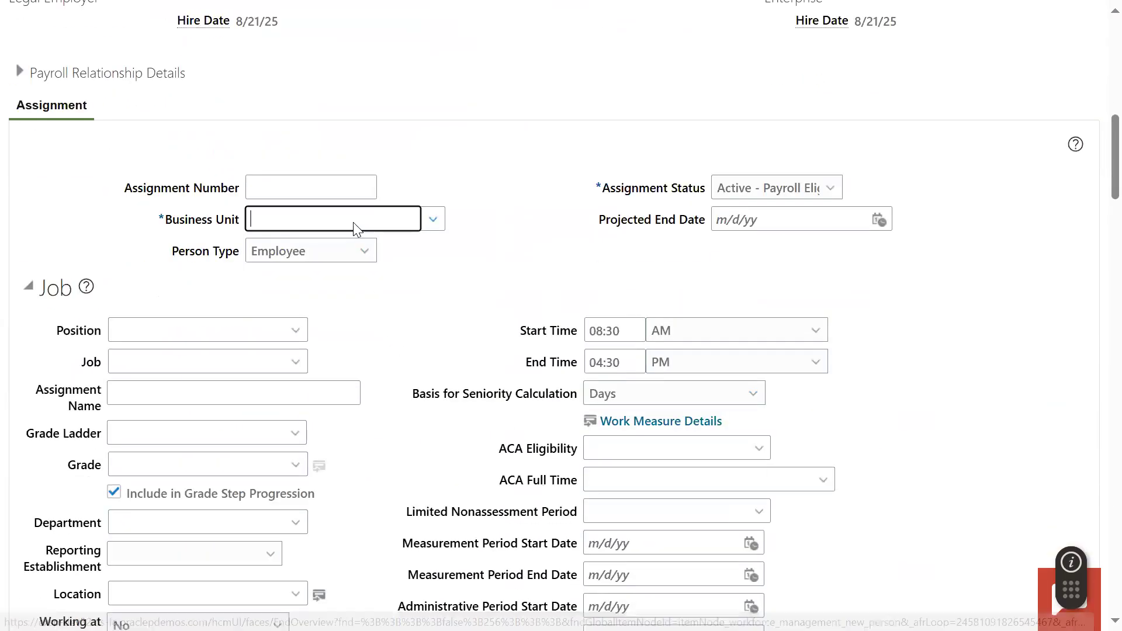
text(US1)
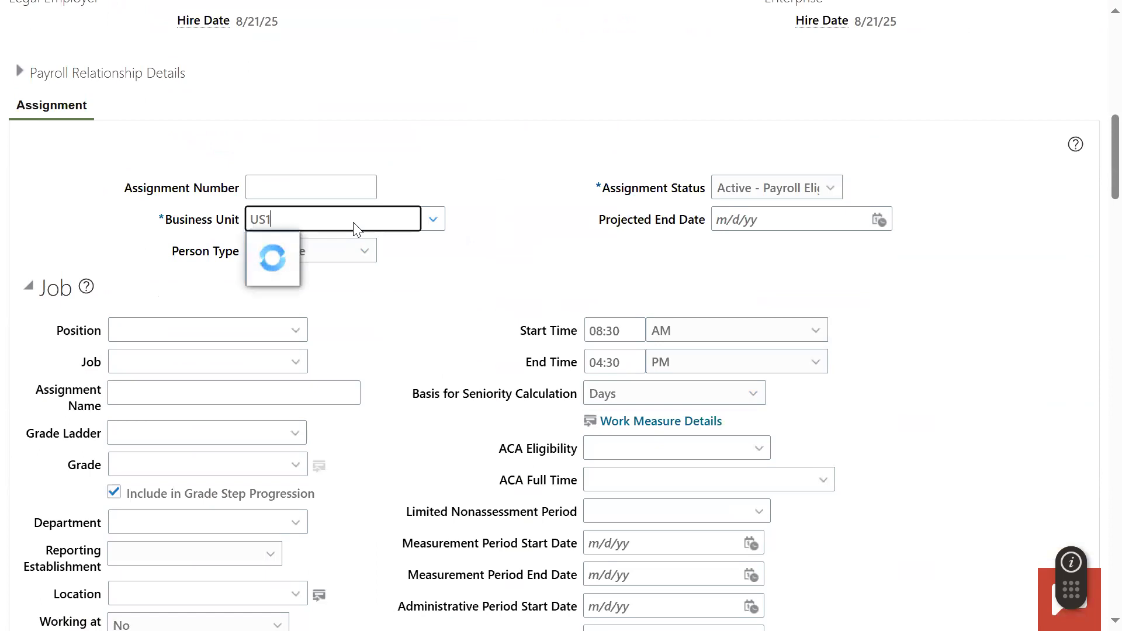
click(348, 245)
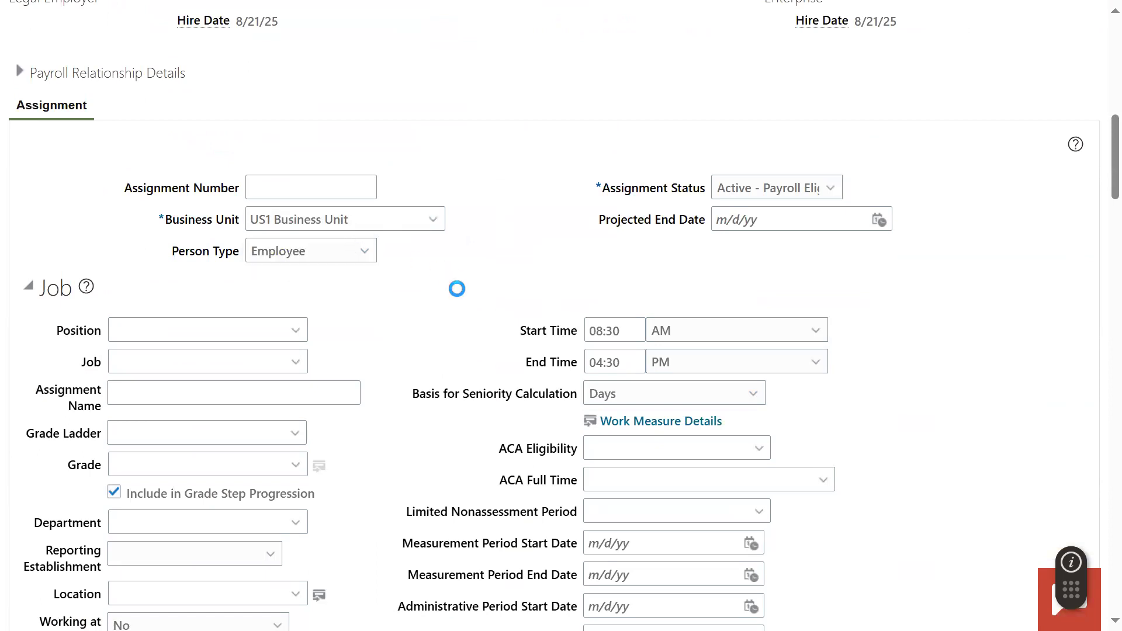
- Set the assignment's job to Sales Representative
click(248, 364)
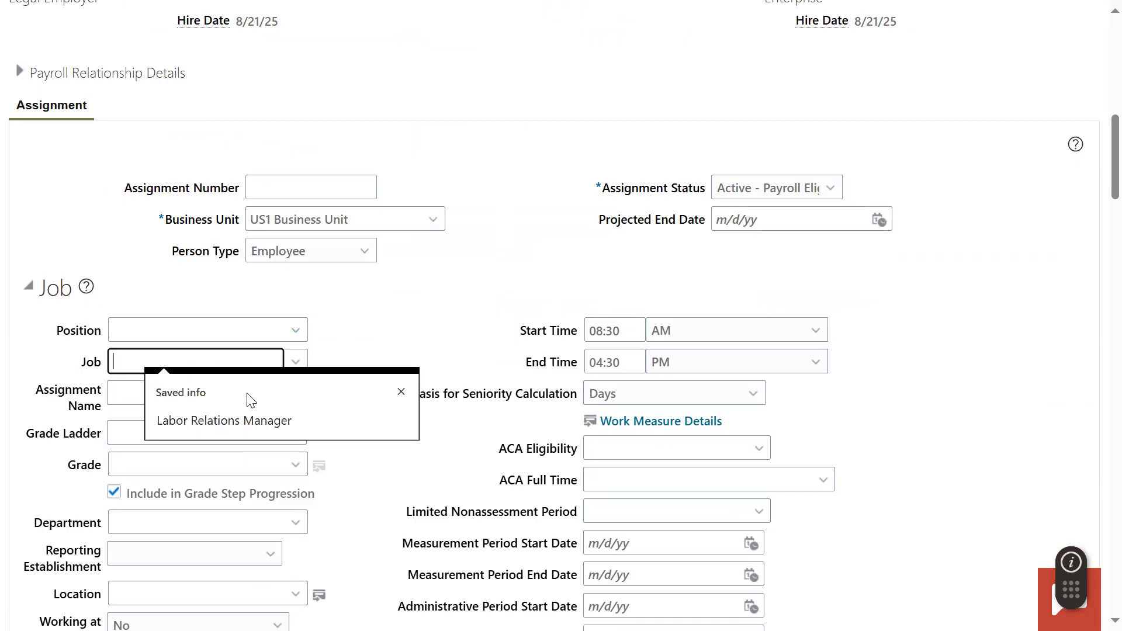
text(s)
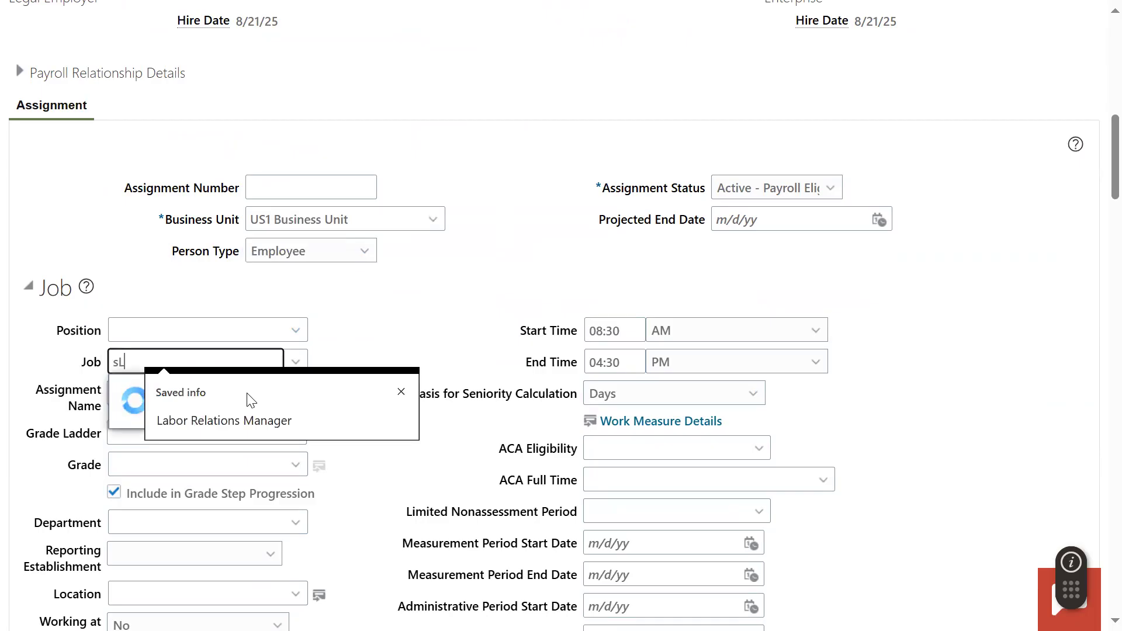
text(L)
key(BackSpace)
text(ALES)
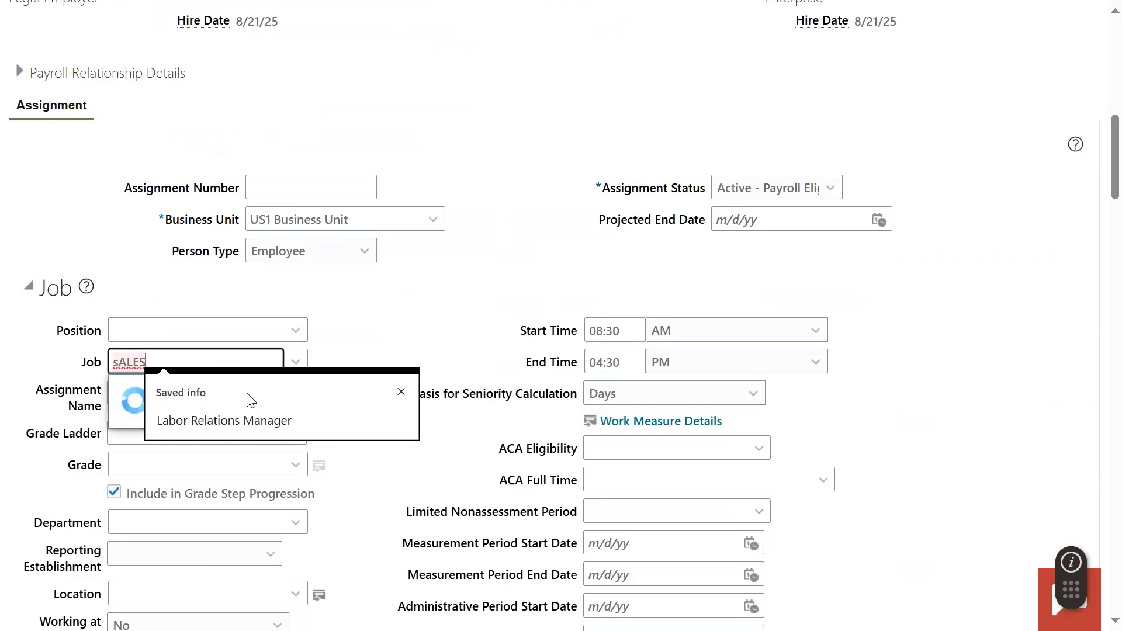
click(207, 471)
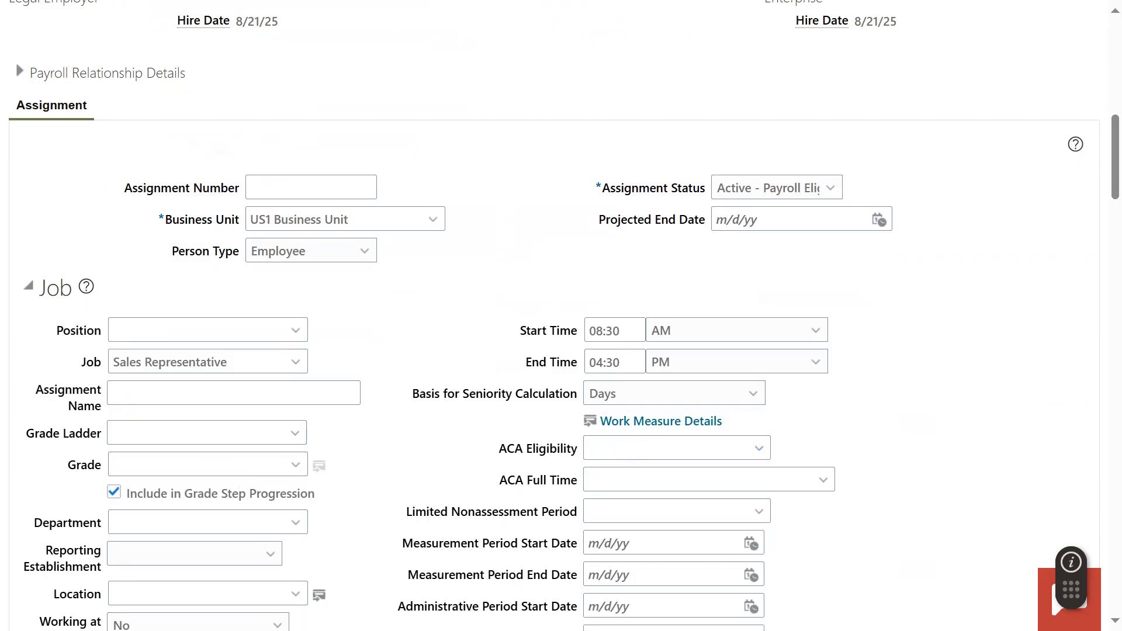
- Set the job location to Redwood City, leaving the department empty
scroll(391, 436, down, 3)
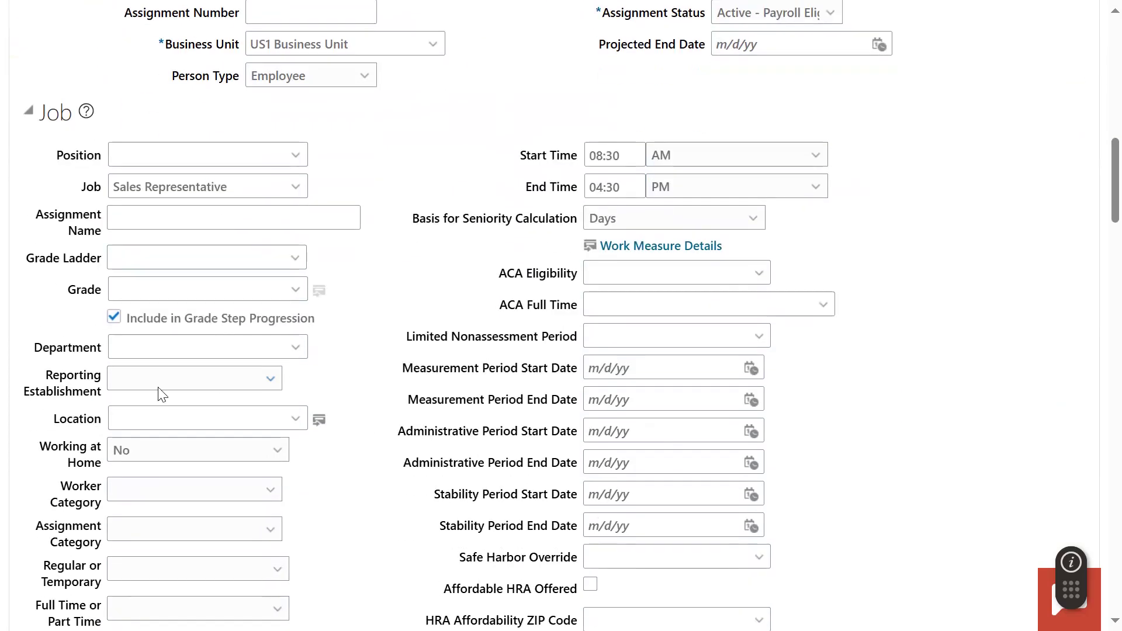
click(166, 347)
click(149, 410)
text(RED)
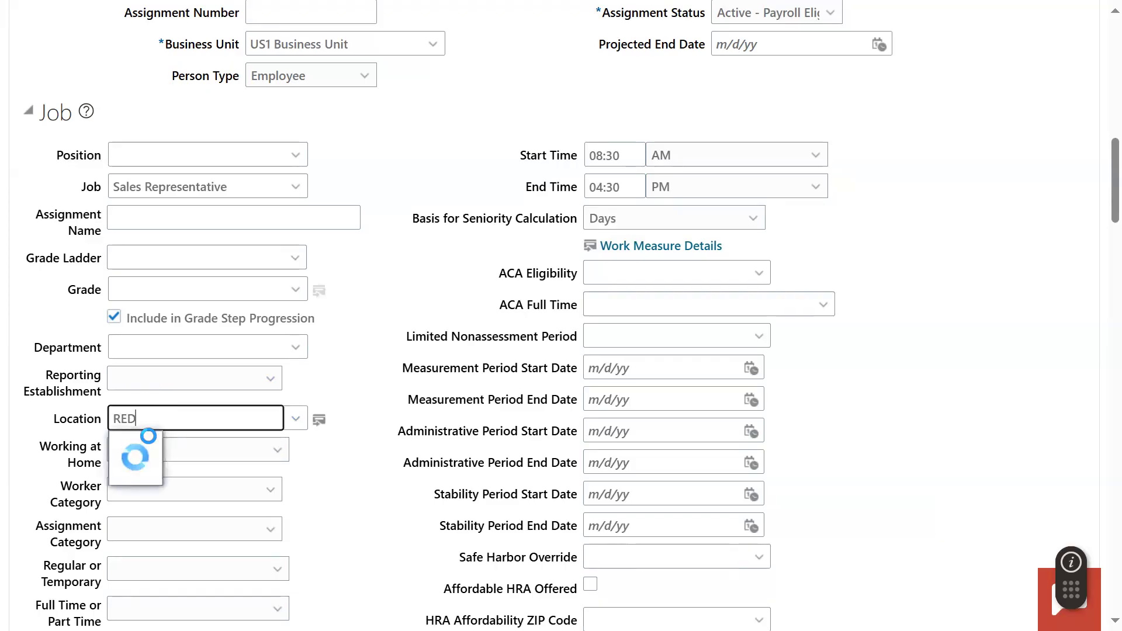
click(151, 445)
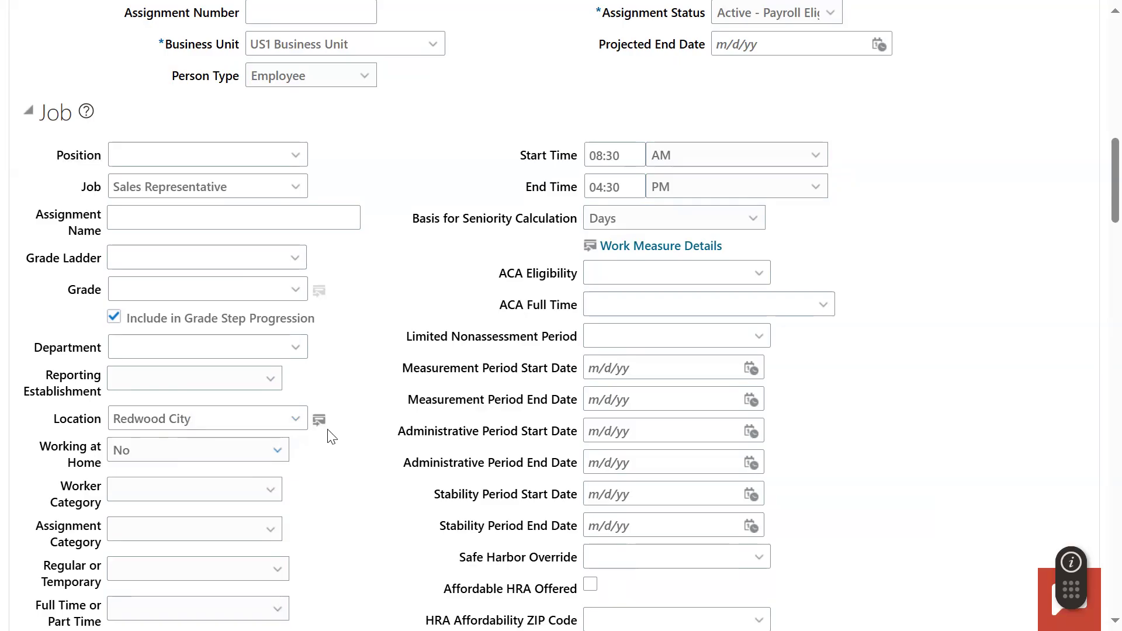
- Expand Manager Details and choose the active Human Resources Generalist as the employee's line manager
scroll(330, 418, down, 4)
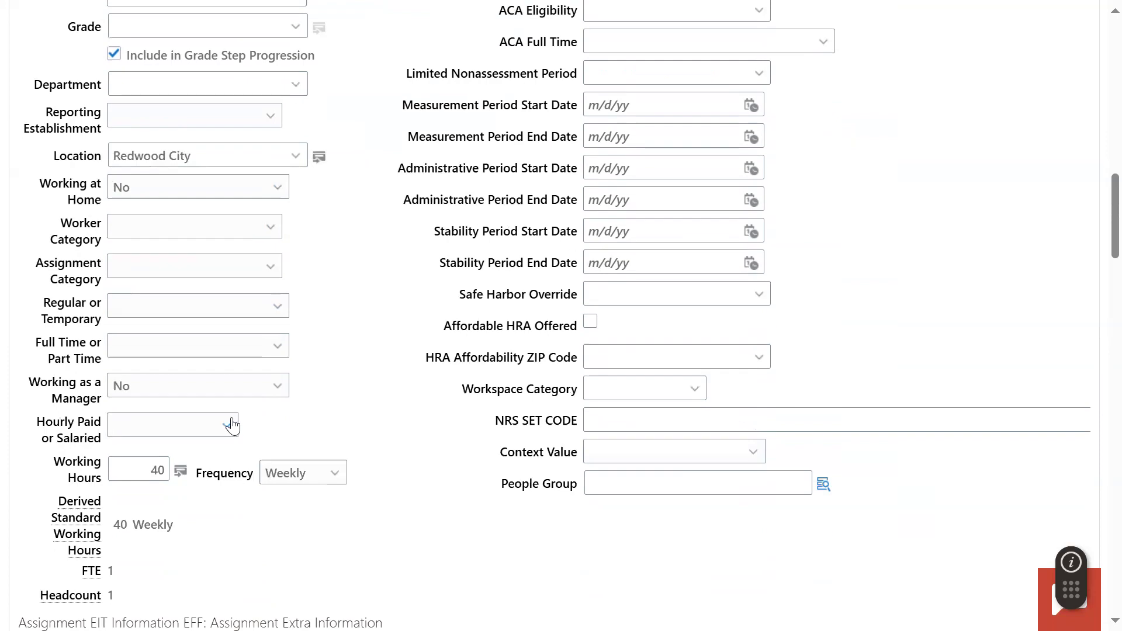
scroll(190, 476, down, 5)
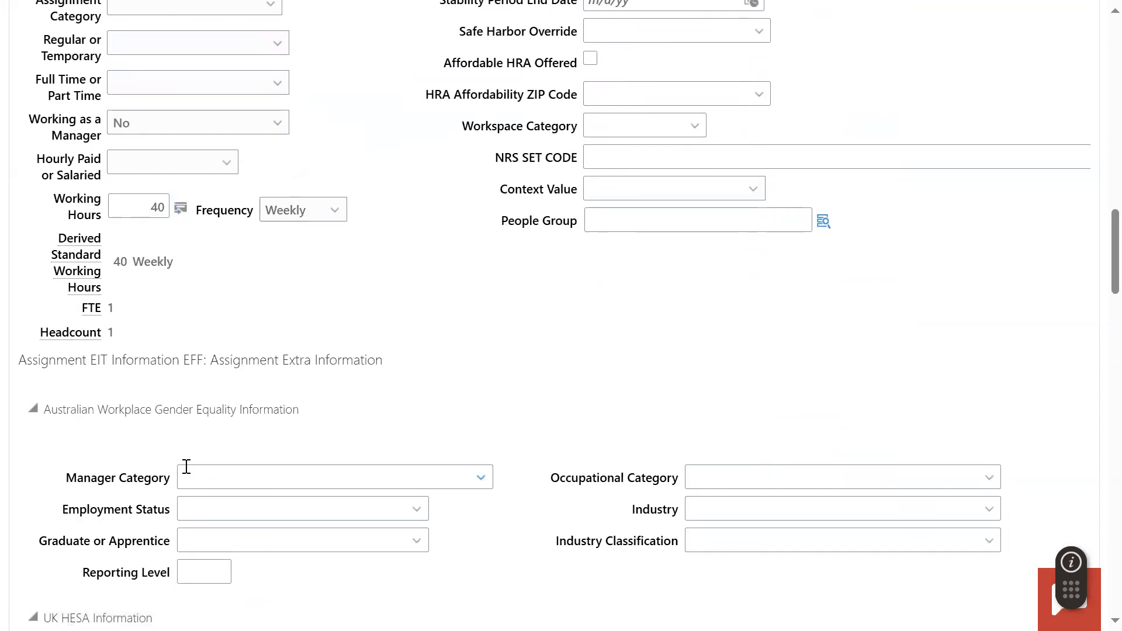
scroll(220, 481, down, 13)
scroll(220, 482, down, 3)
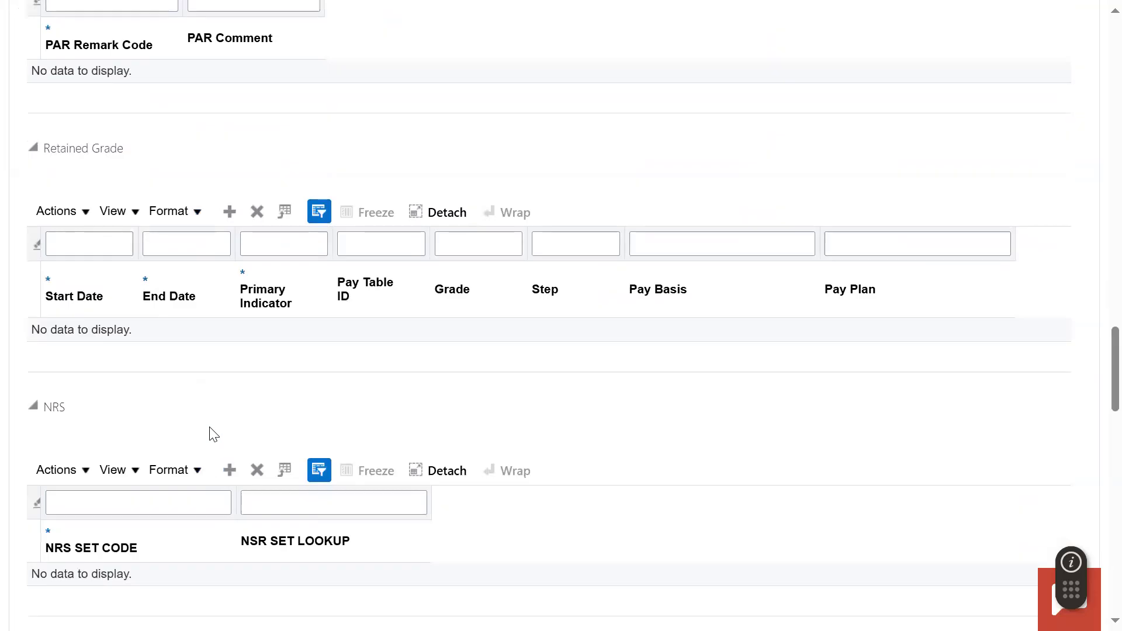
scroll(208, 383, up, 6)
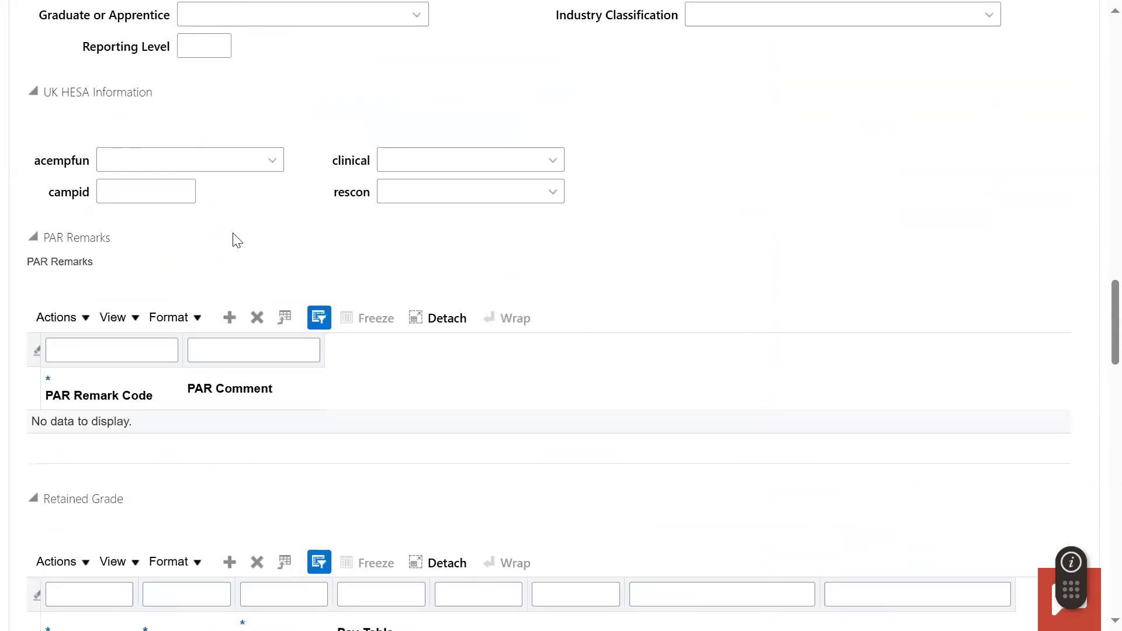
scroll(227, 311, up, 4)
scroll(230, 326, down, 6)
scroll(230, 326, down, 15)
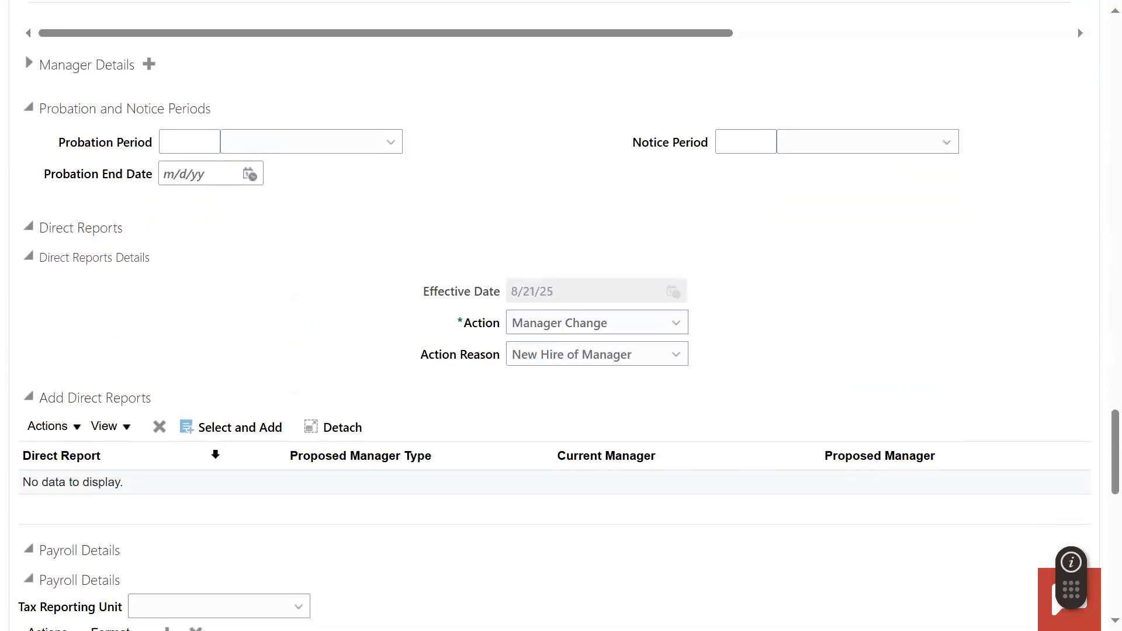
scroll(208, 315, up, 2)
click(29, 152)
click(249, 180)
text(MANI)
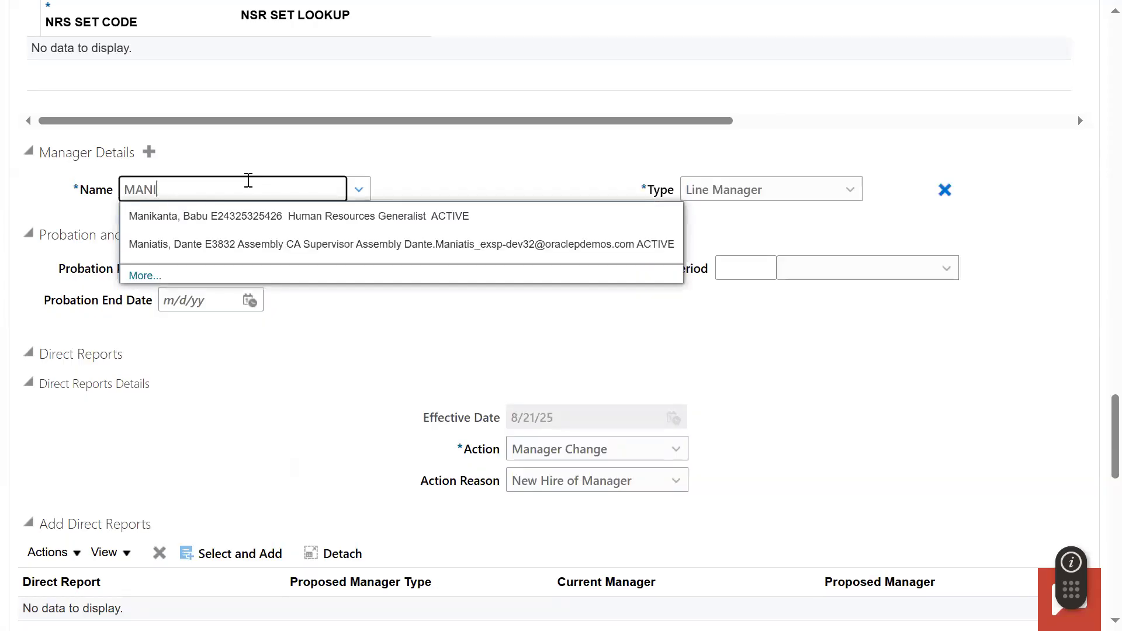
click(244, 220)
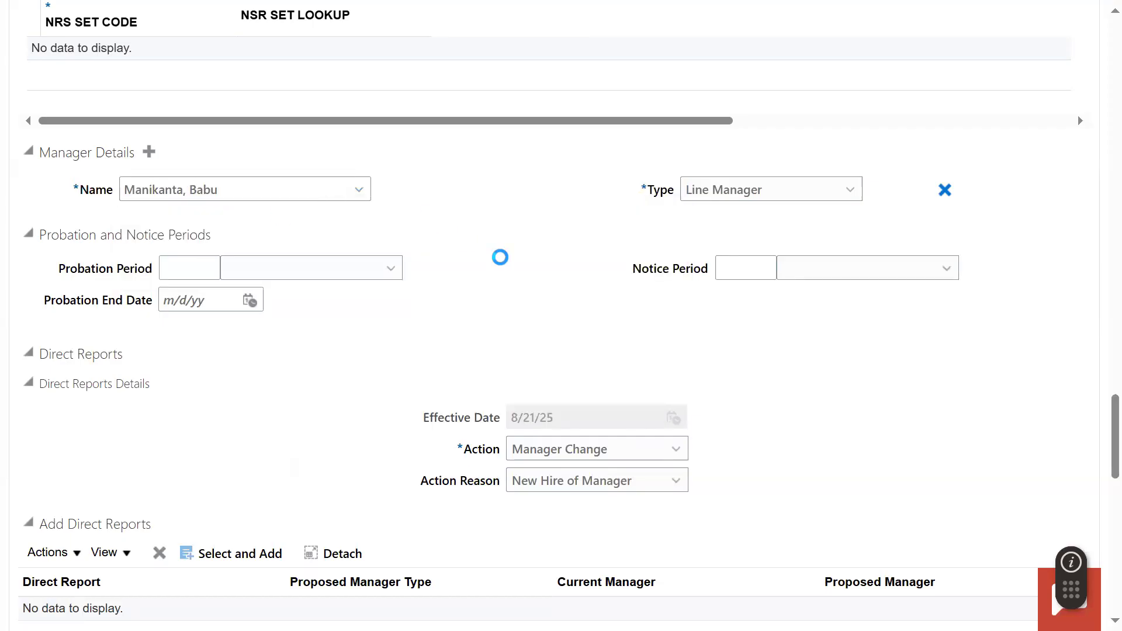
- Check the available manager types for the assigned manager, keeping Line Manager selected
click(746, 198)
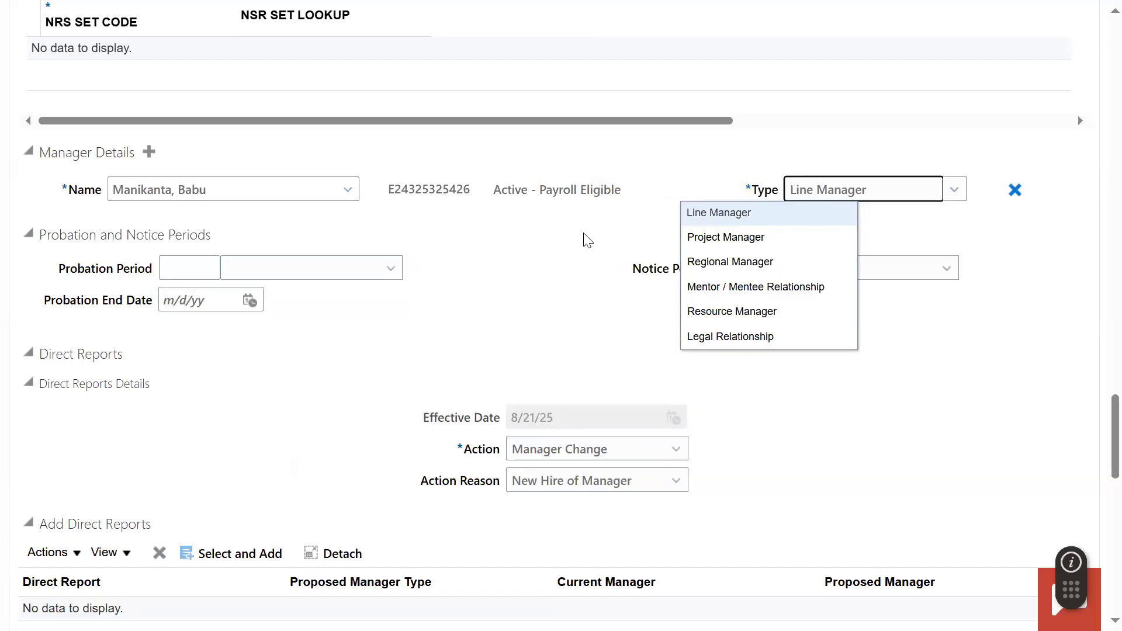
click(542, 255)
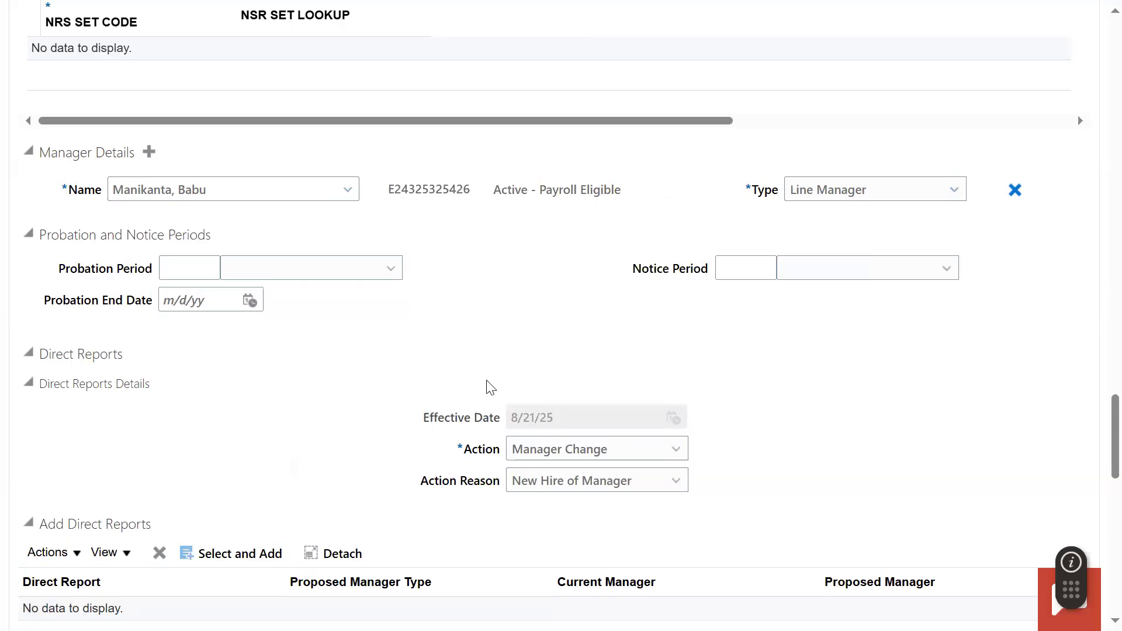
- Set the tax reporting unit to US1 Legal Entity and the payroll to Monthly in Payroll Details
scroll(514, 357, down, 6)
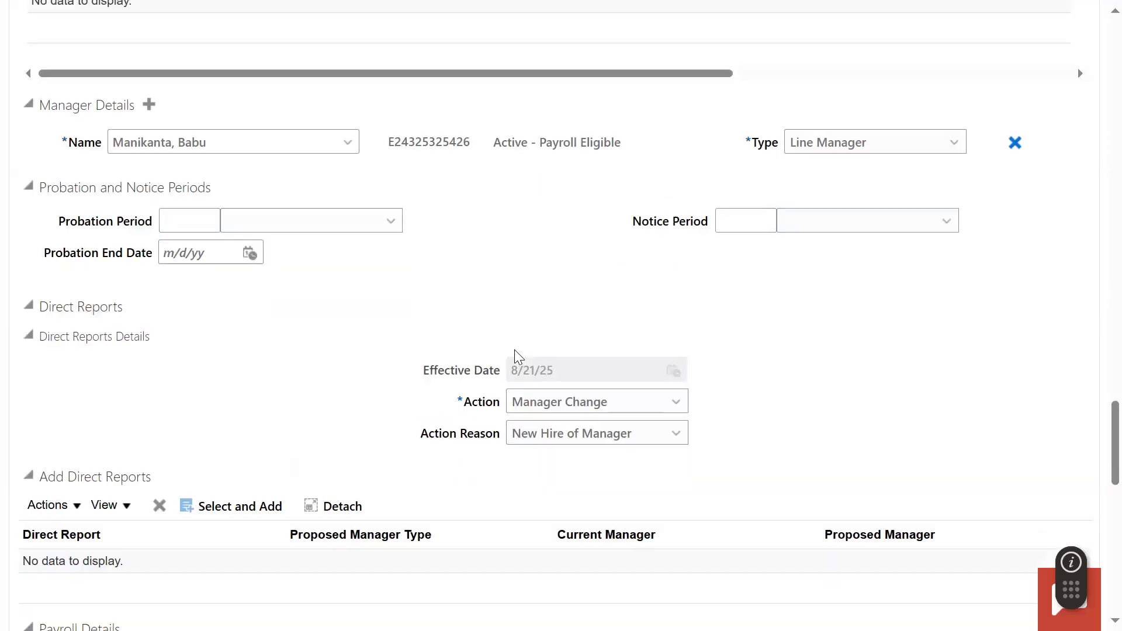
scroll(517, 357, down, 1)
click(298, 294)
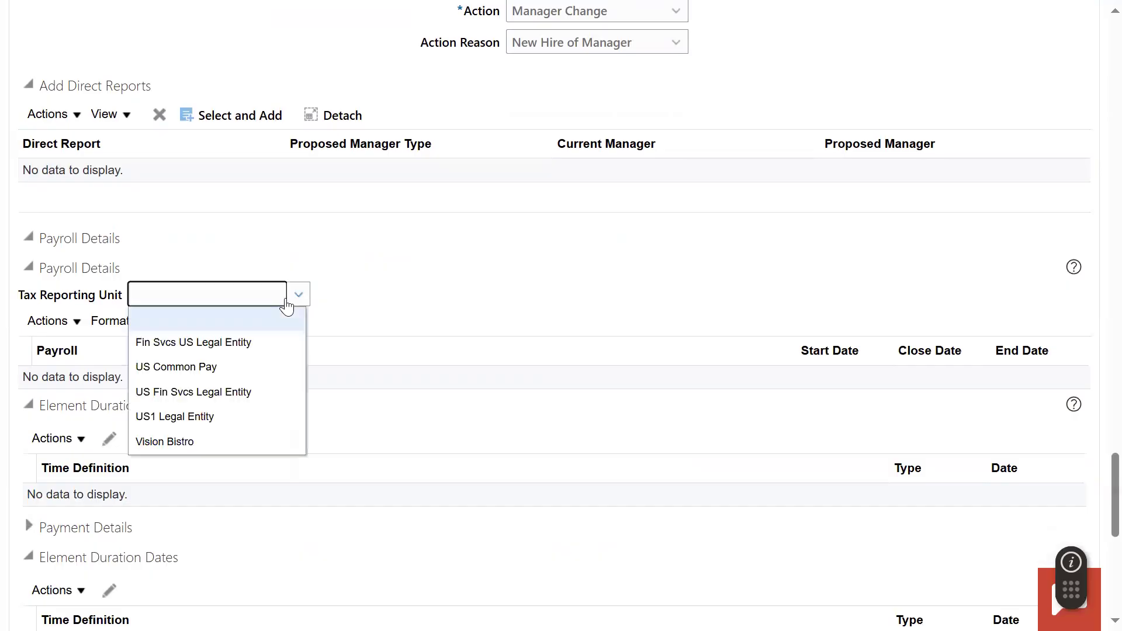
click(207, 412)
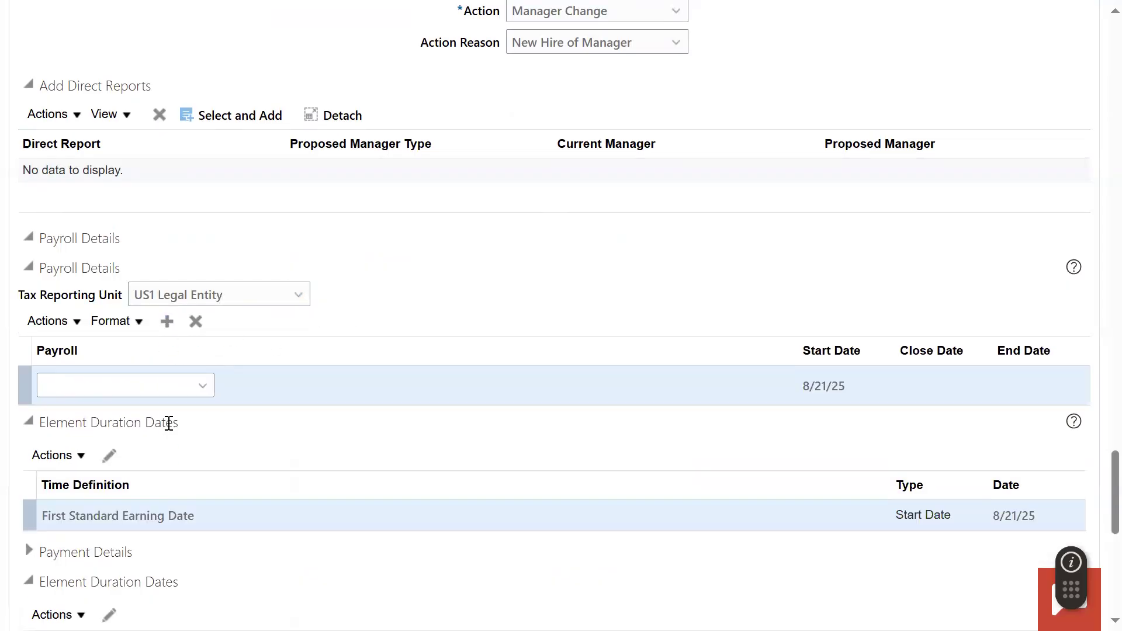
click(203, 385)
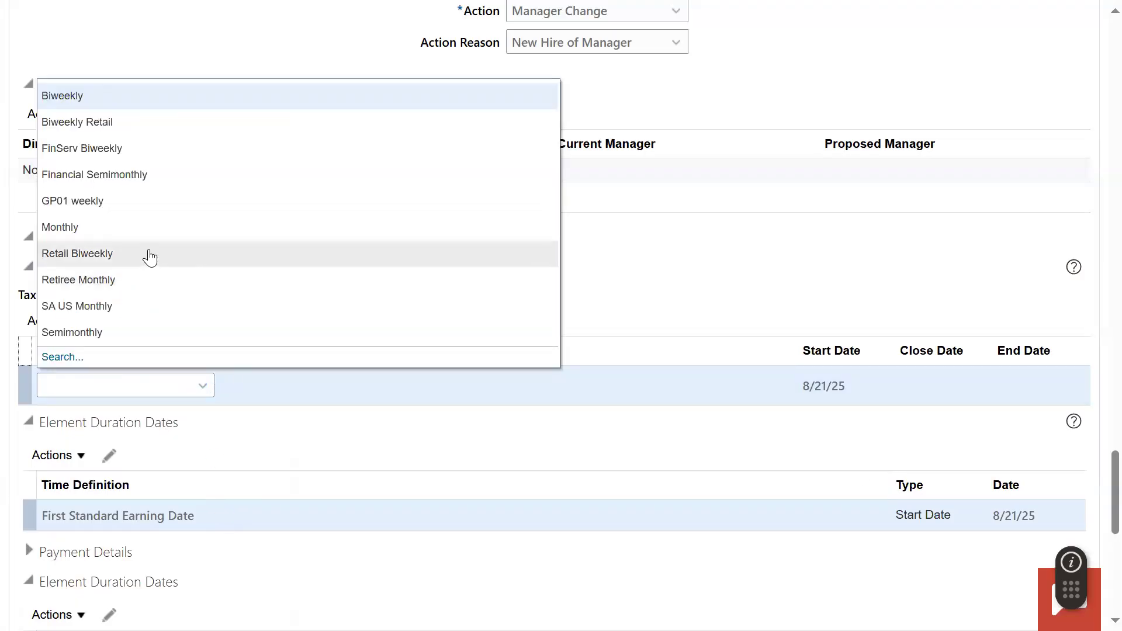
click(151, 225)
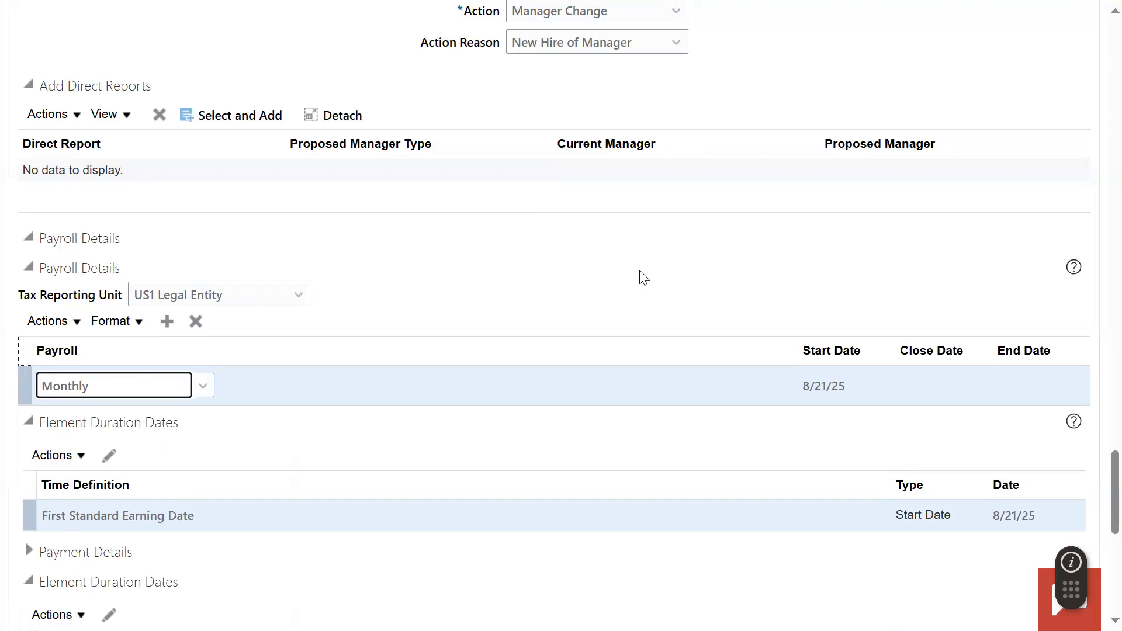
- Continue to Compensation and Other Information and set the salary basis to US1 Annual Salary ARR
scroll(643, 278, up, 15)
scroll(643, 277, up, 15)
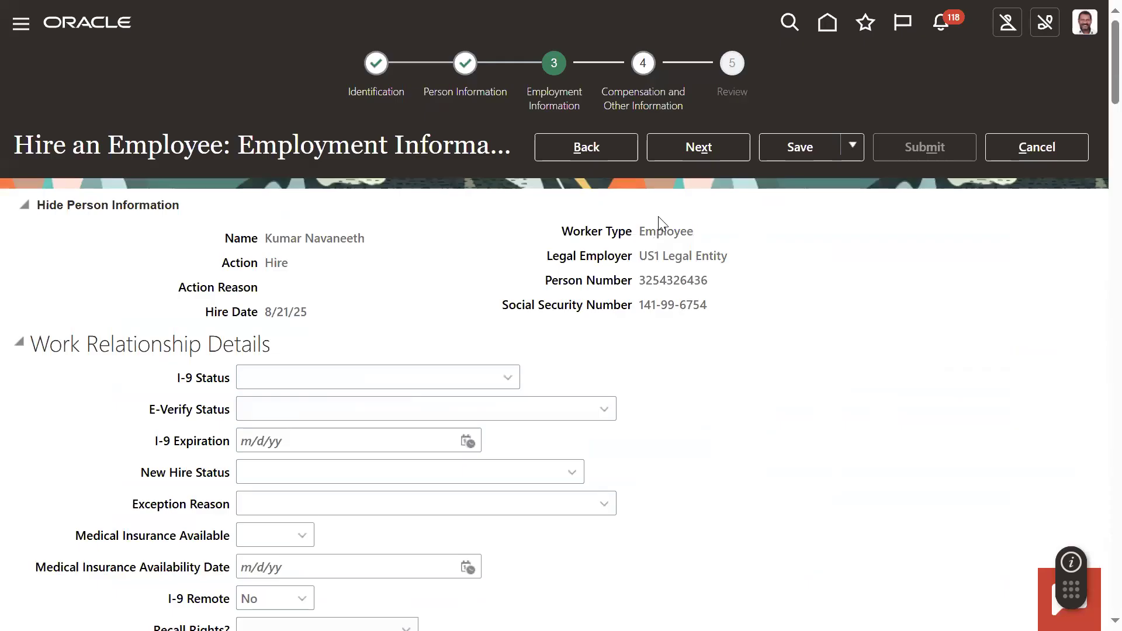
click(701, 153)
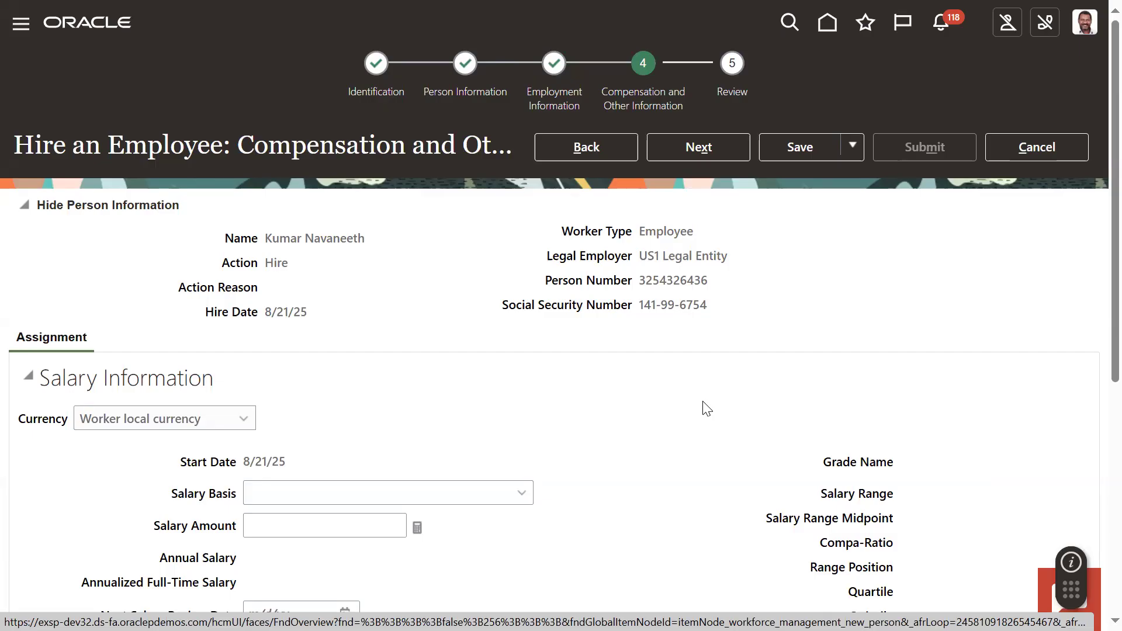
click(527, 494)
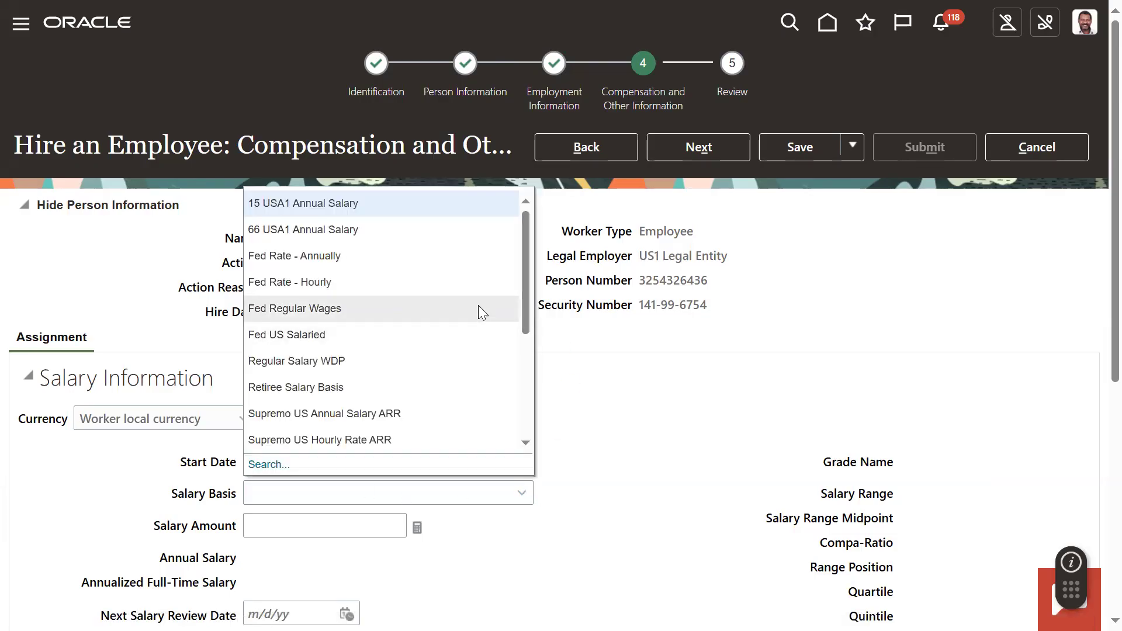
drag(527, 323, 528, 415)
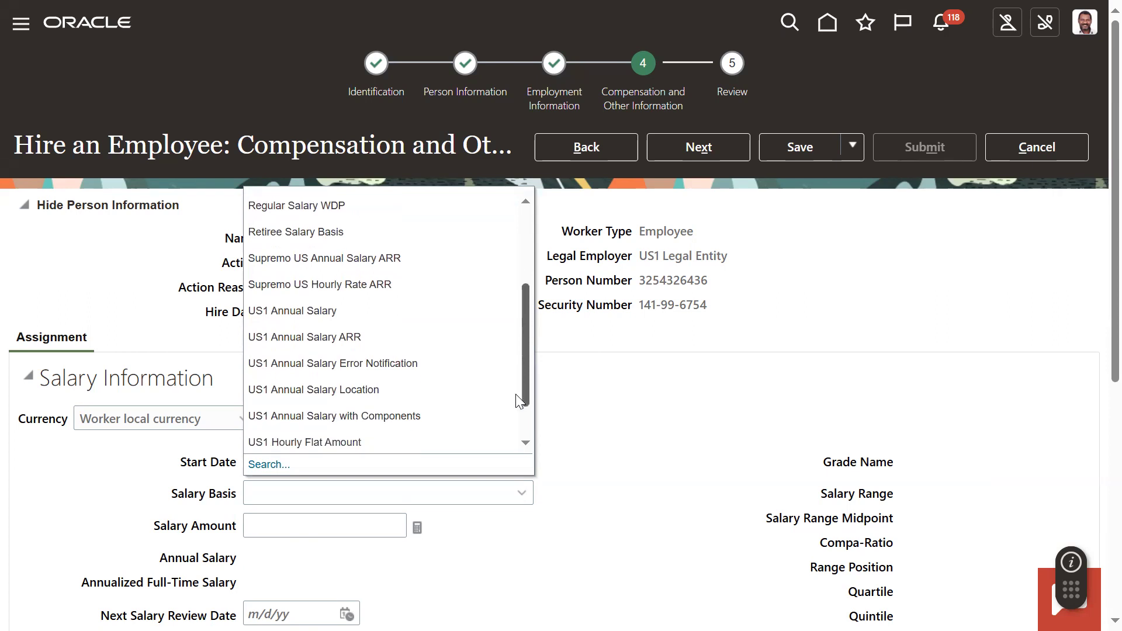
click(430, 336)
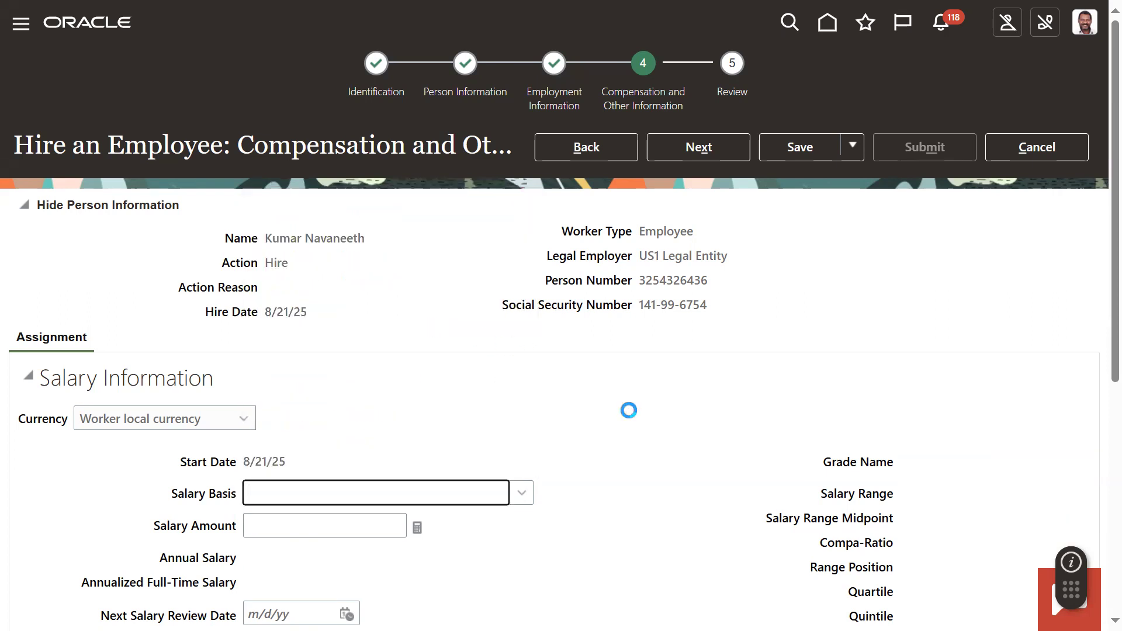
- Set the salary amount to 50,000 and proceed to the hire review
click(380, 529)
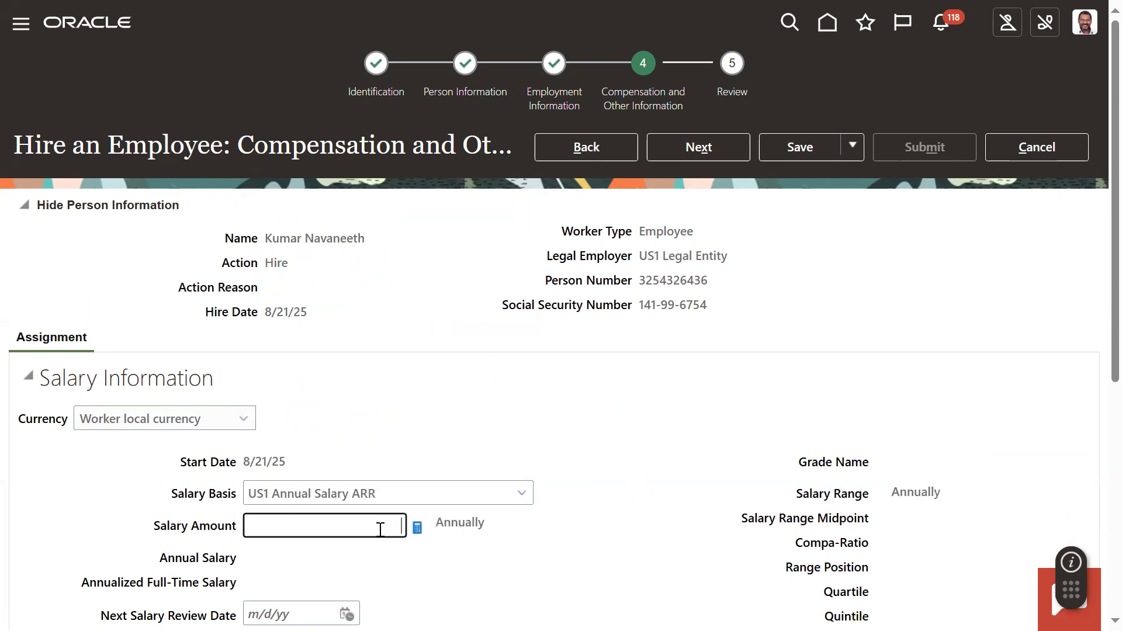
text(50000)
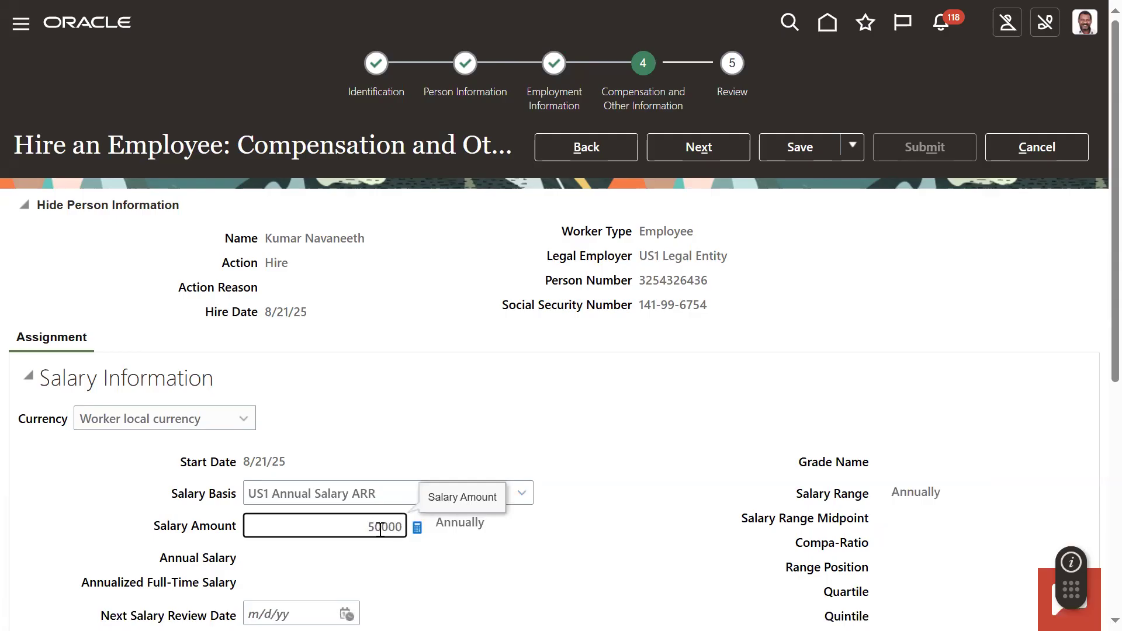
click(686, 440)
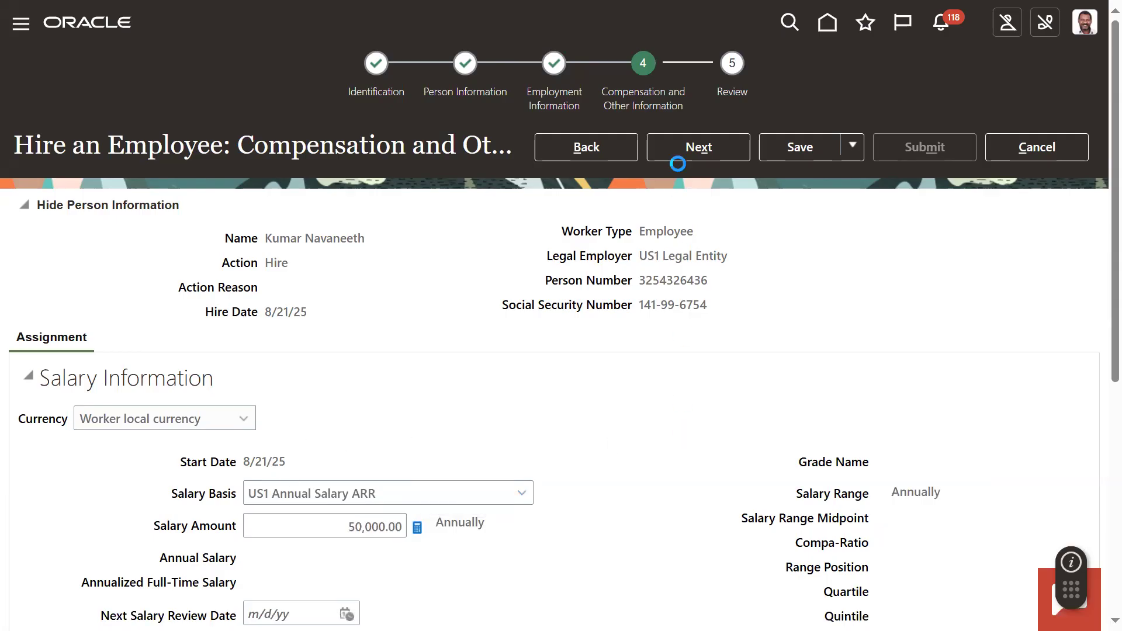
click(681, 149)
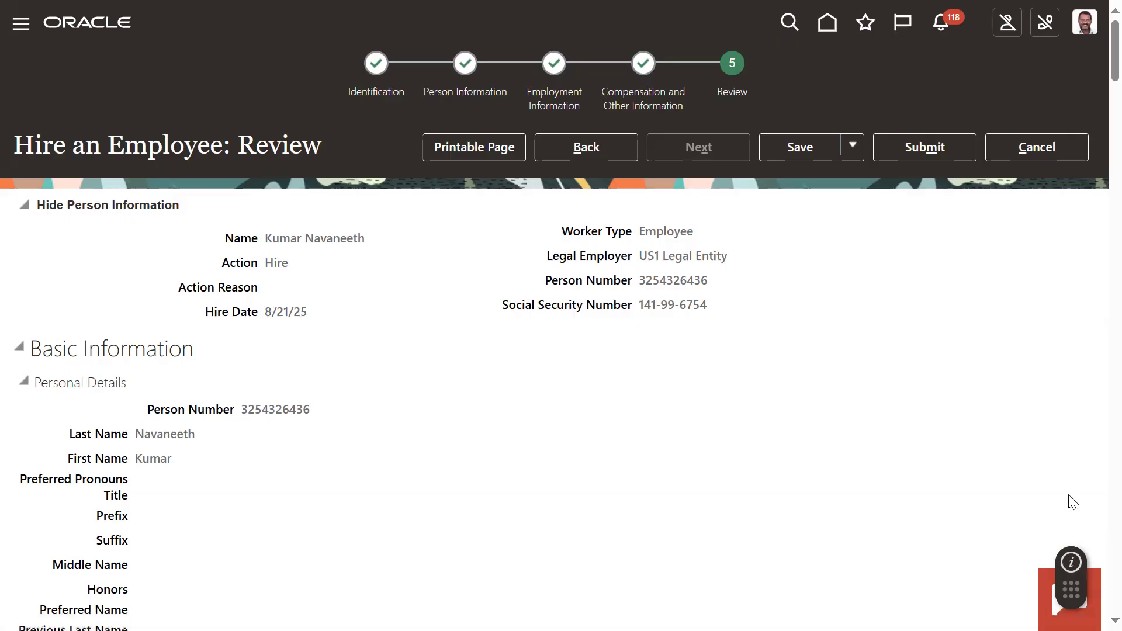
- Submit the employee's hire request, confirm the submission and return to the New Person tasks
click(919, 149)
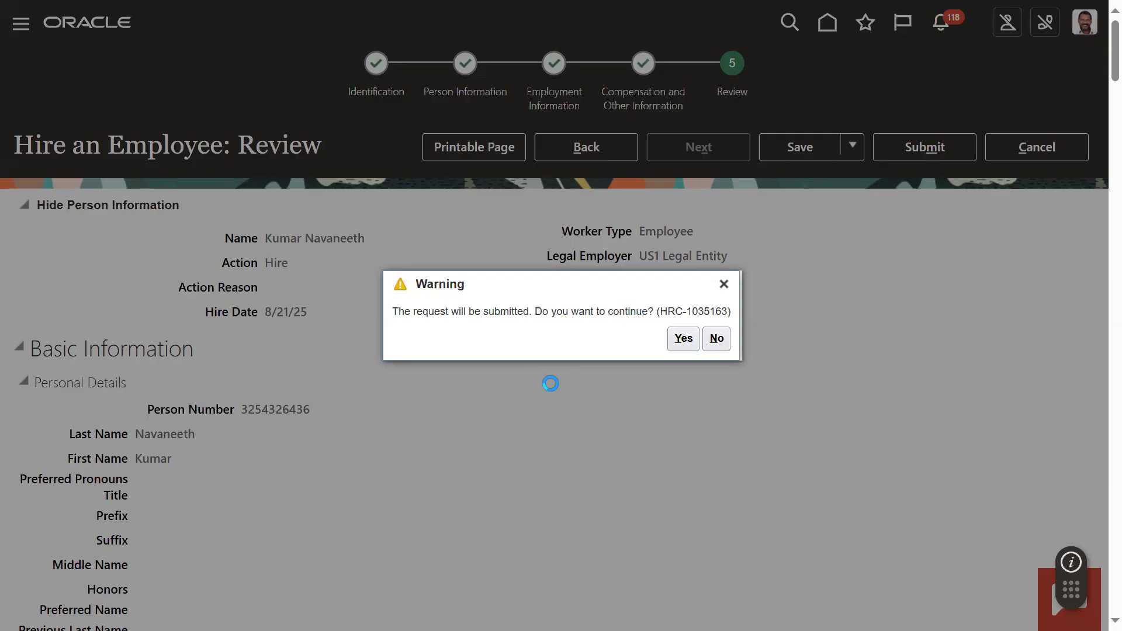
click(679, 338)
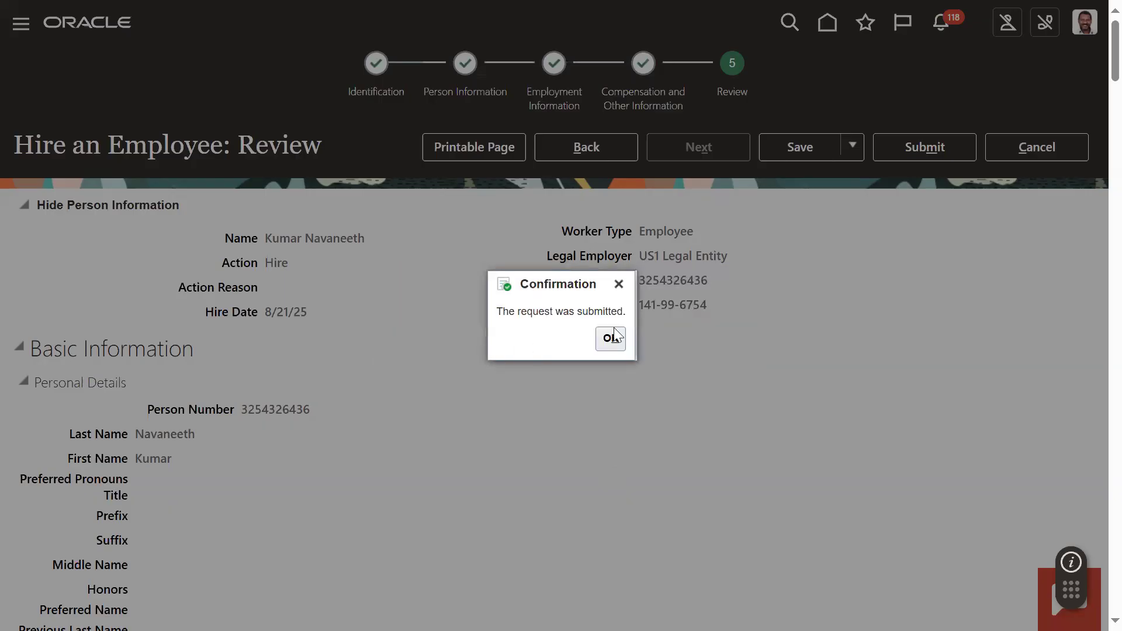
click(617, 342)
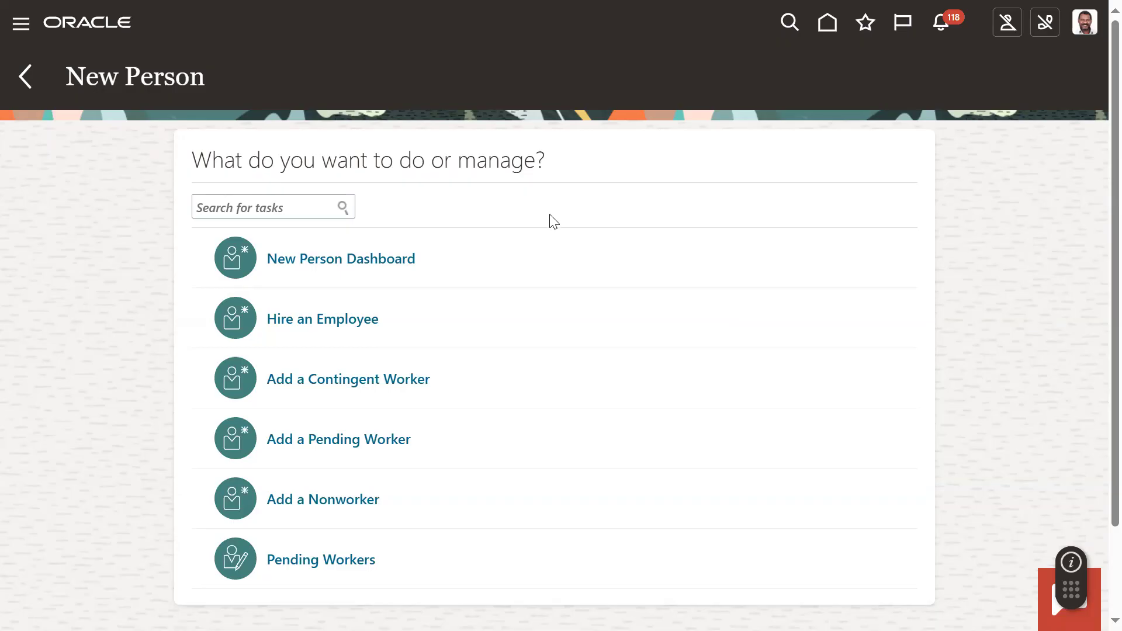
- Go to Person Management and search for the newly hired employee by first name
click(22, 26)
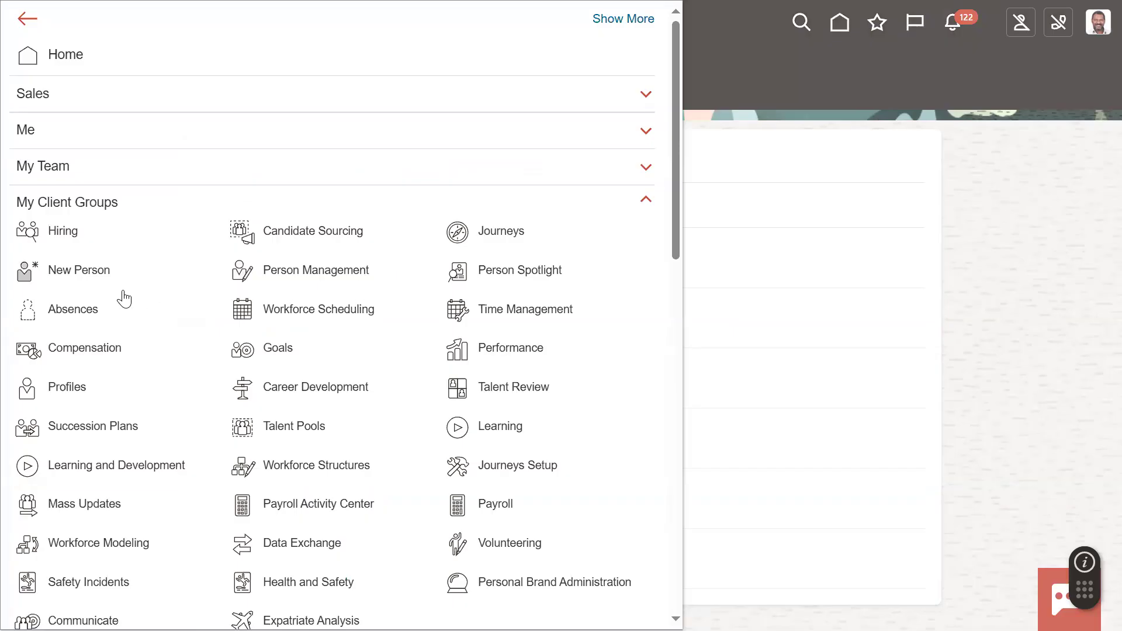
click(335, 281)
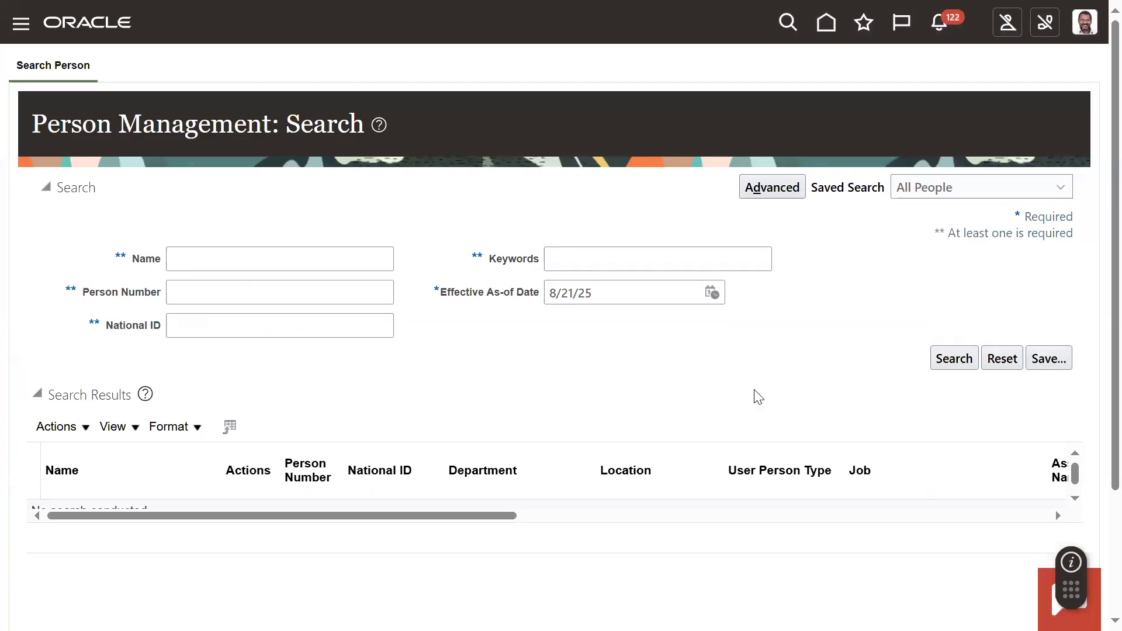
click(262, 262)
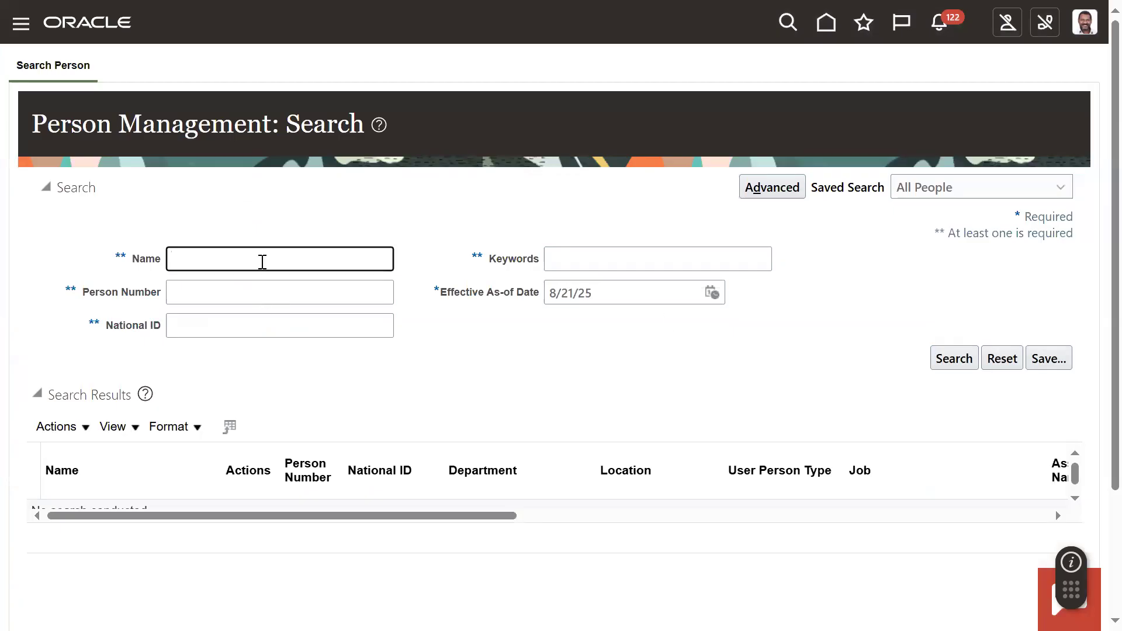
text(Mani)
key(Return)
key(ctrl+a)
text(kumar)
key(Return)
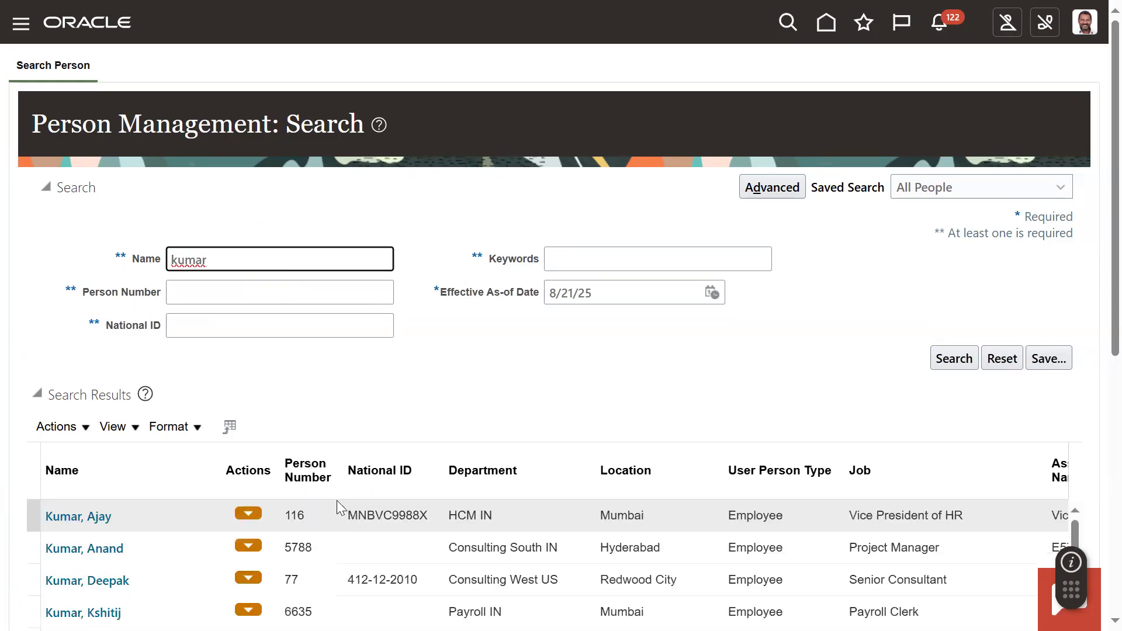
- Find the newly hired Sales Representative in Redwood City among the search results and open the employee's employment record
scroll(365, 405, down, 5)
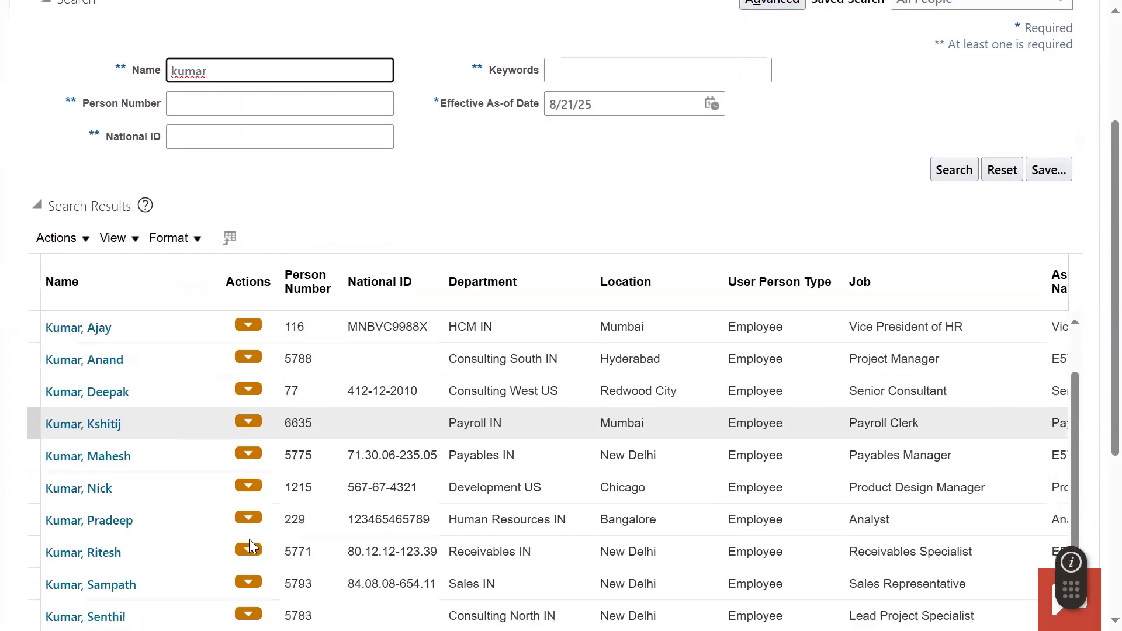
scroll(205, 560, down, 4)
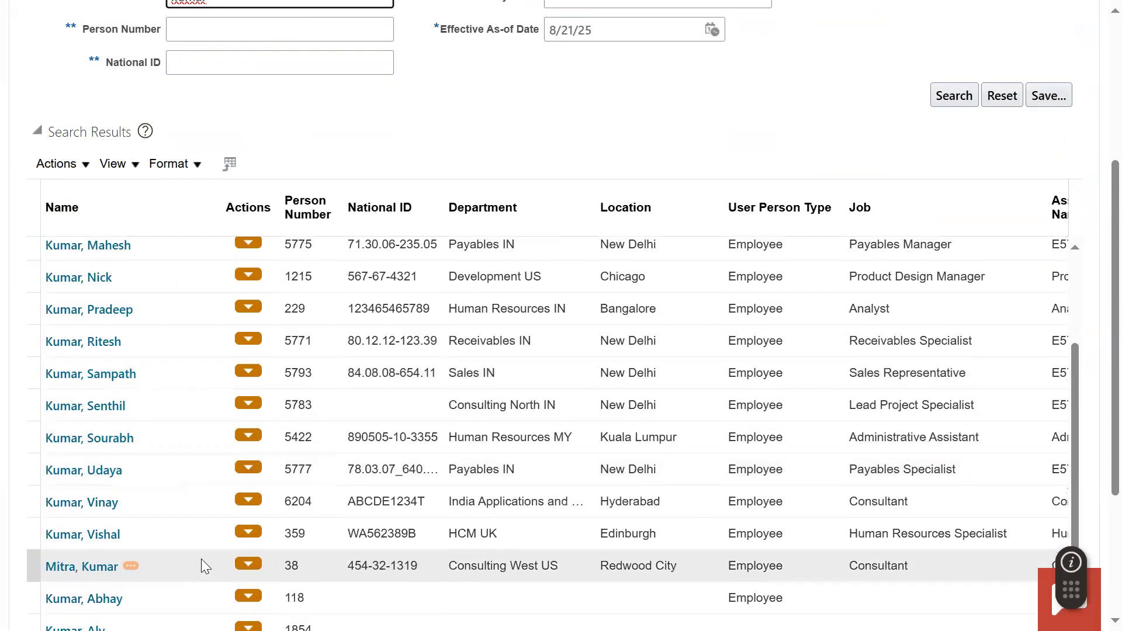
scroll(204, 565, down, 3)
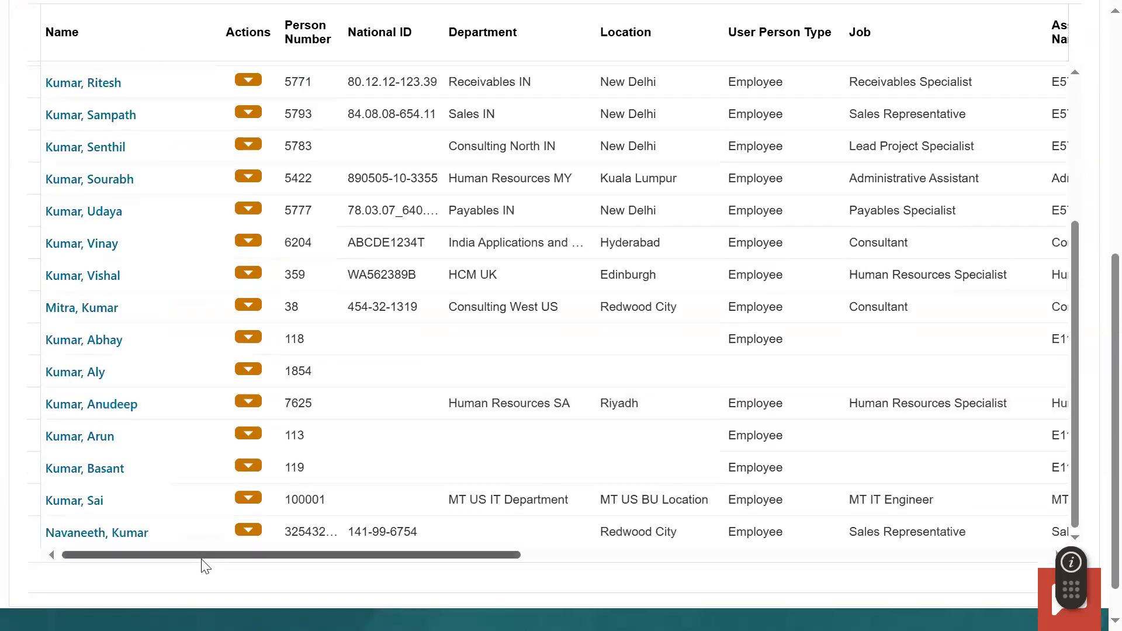
scroll(192, 481, down, 1)
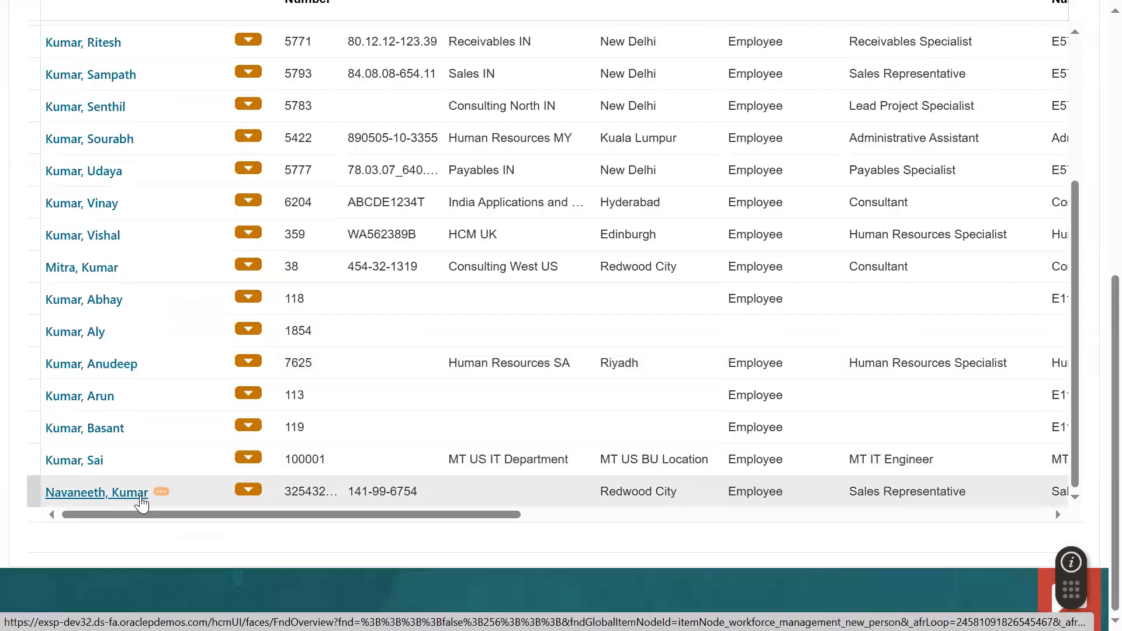
scroll(181, 313, up, 10)
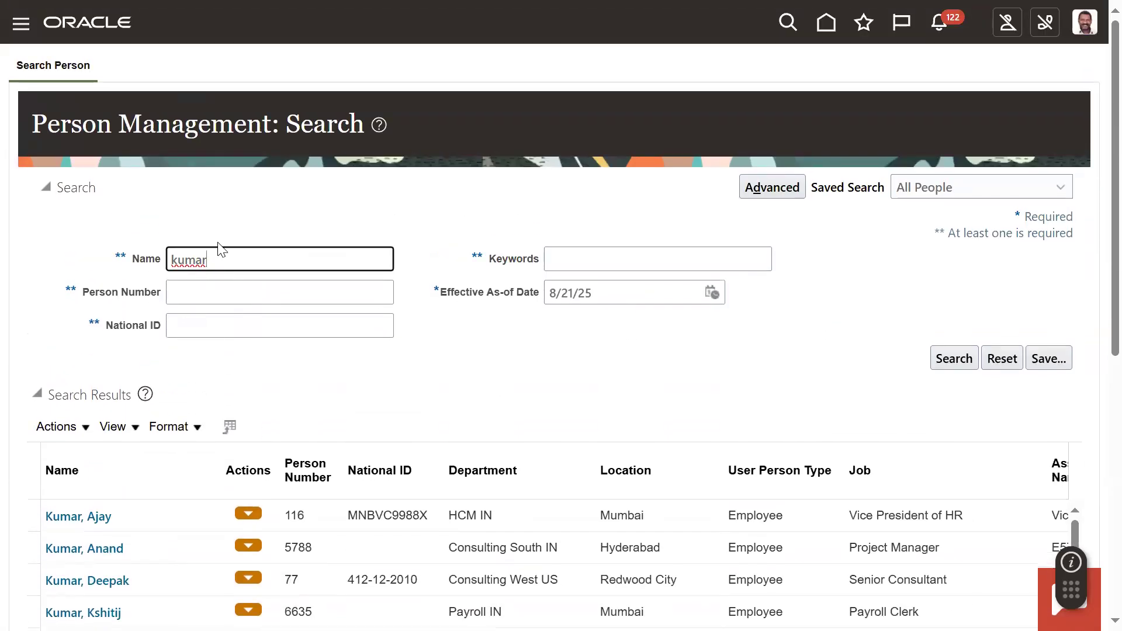
scroll(217, 382, down, 8)
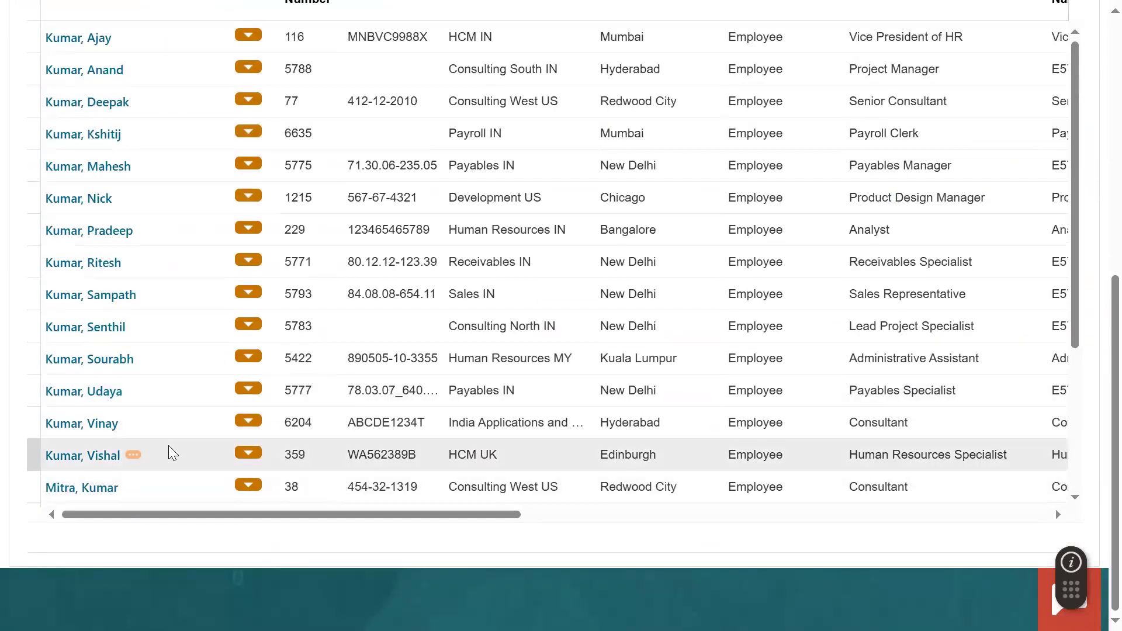
scroll(170, 452, down, 4)
click(114, 494)
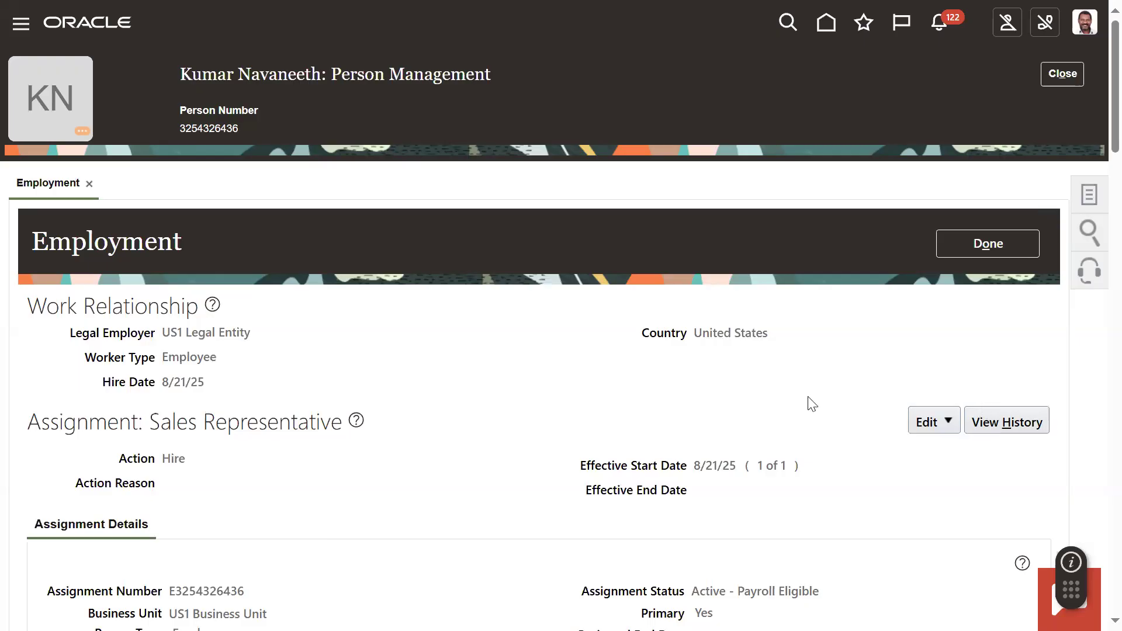
- Copy the line manager's assignment number from the employee's Manager Details
scroll(807, 403, down, 9)
scroll(608, 491, down, 6)
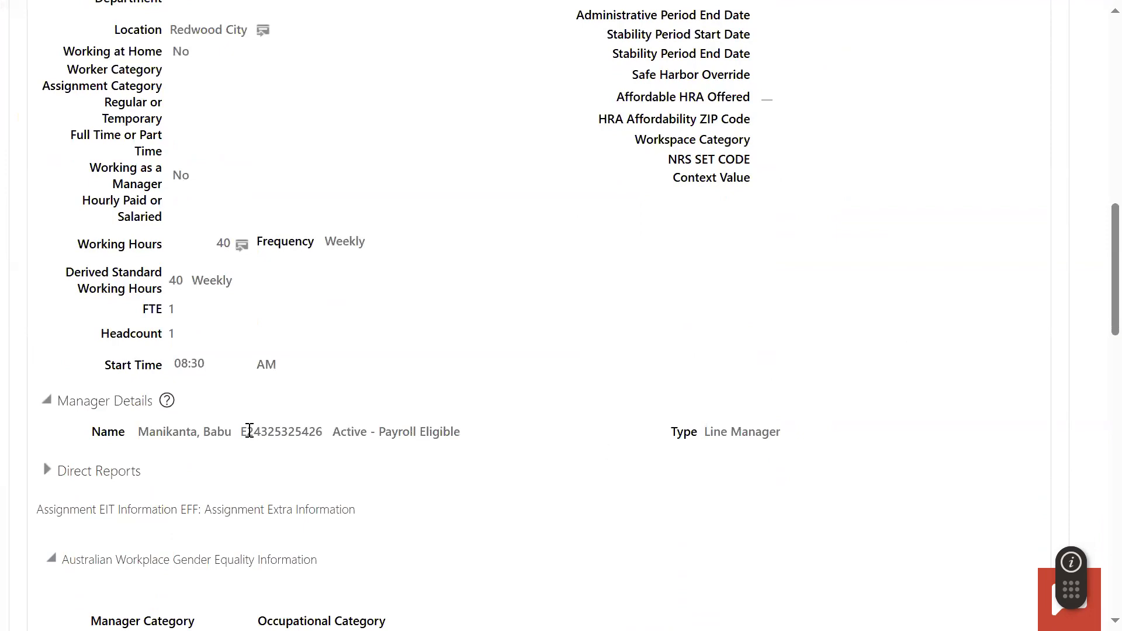
double_click(286, 431)
right_click(298, 426)
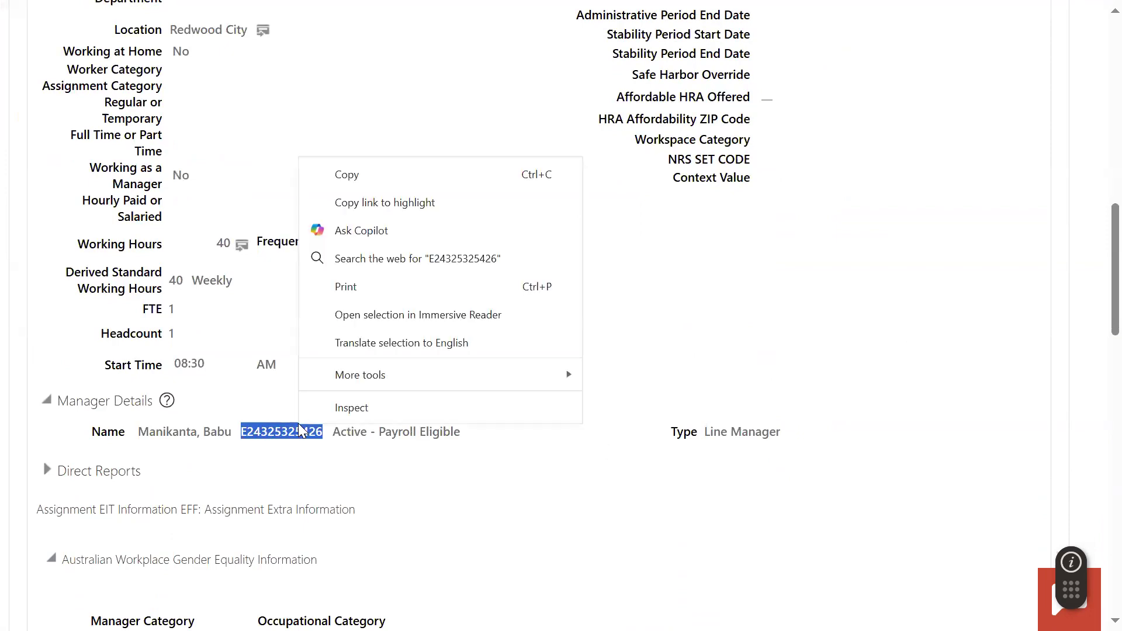
click(359, 172)
- Open the new employee's User Account page and check the user name and account status
scroll(1075, 239, up, 12)
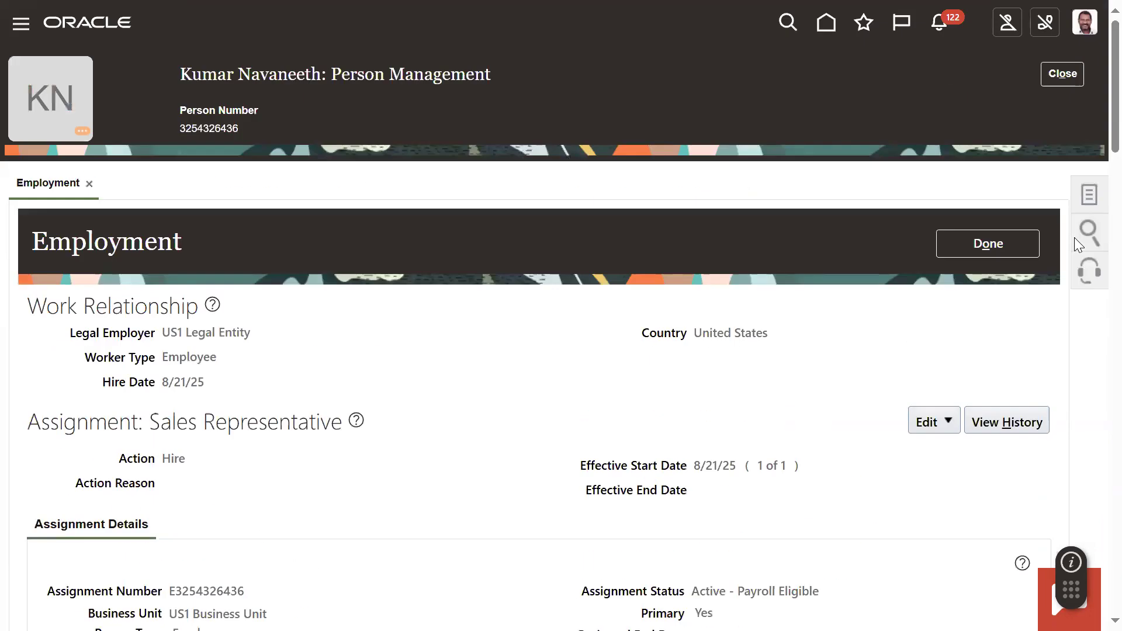
click(1088, 188)
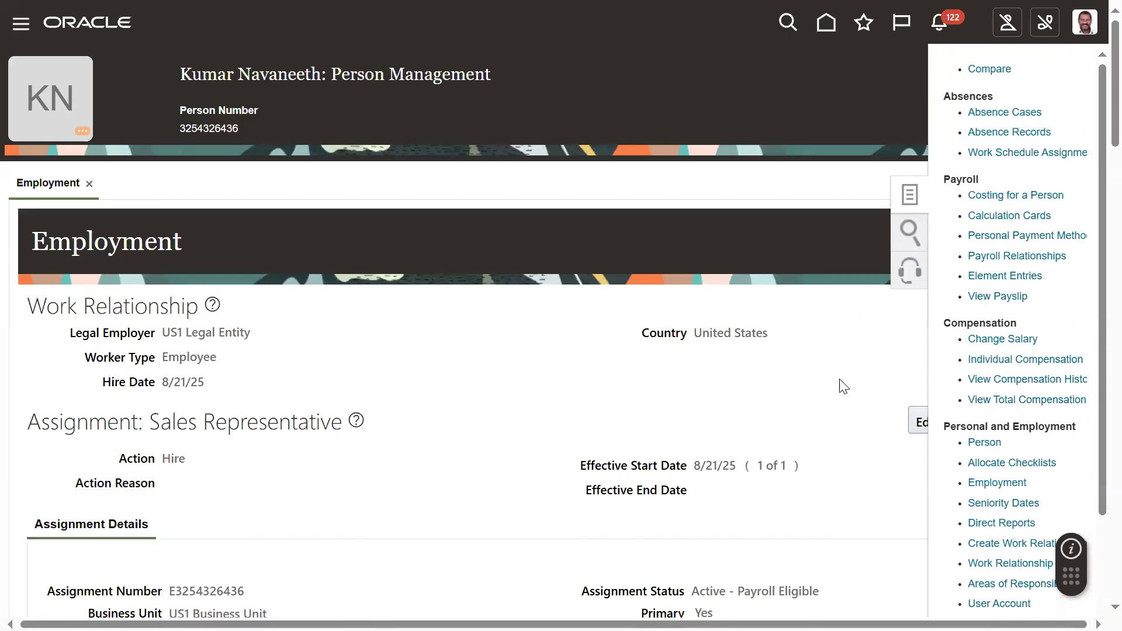
double_click(986, 96)
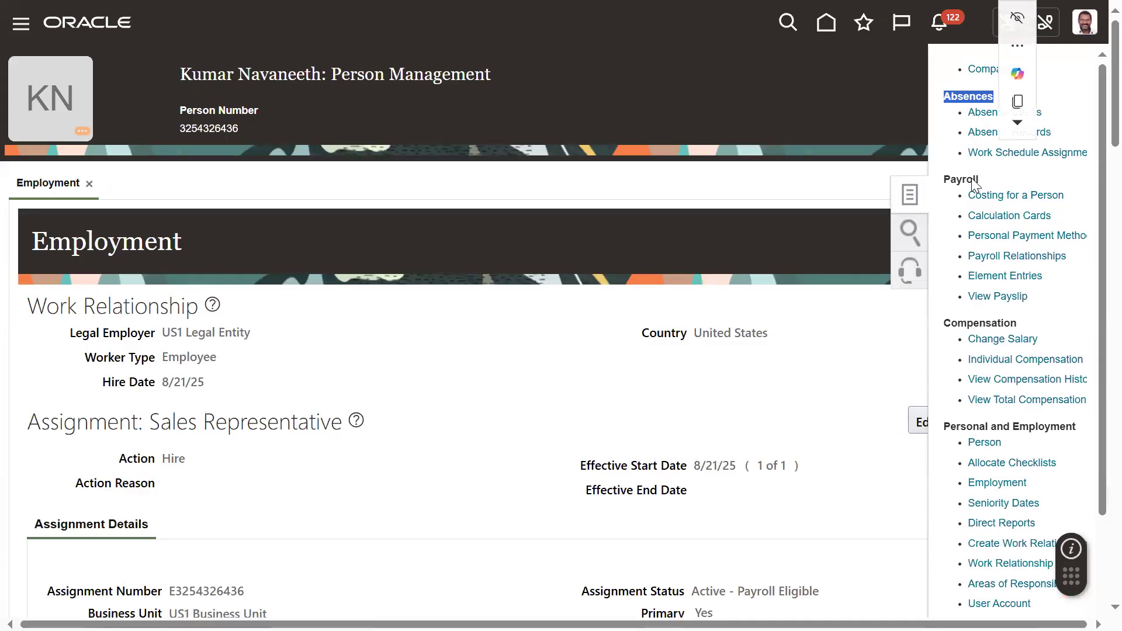
scroll(976, 377, down, 2)
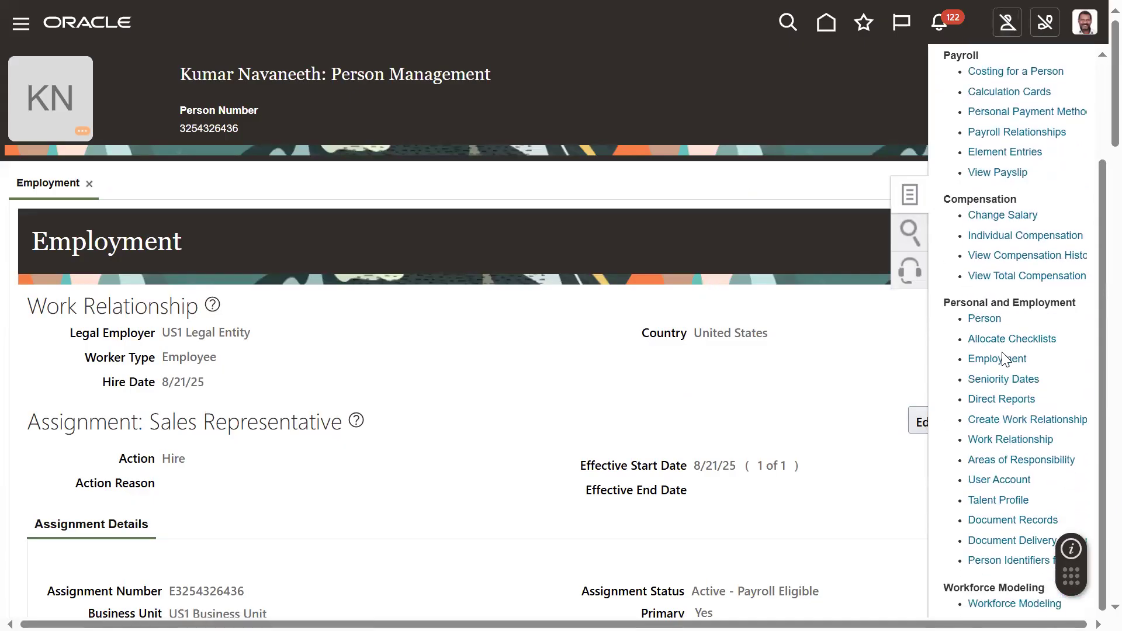
scroll(981, 374, down, 3)
click(1007, 396)
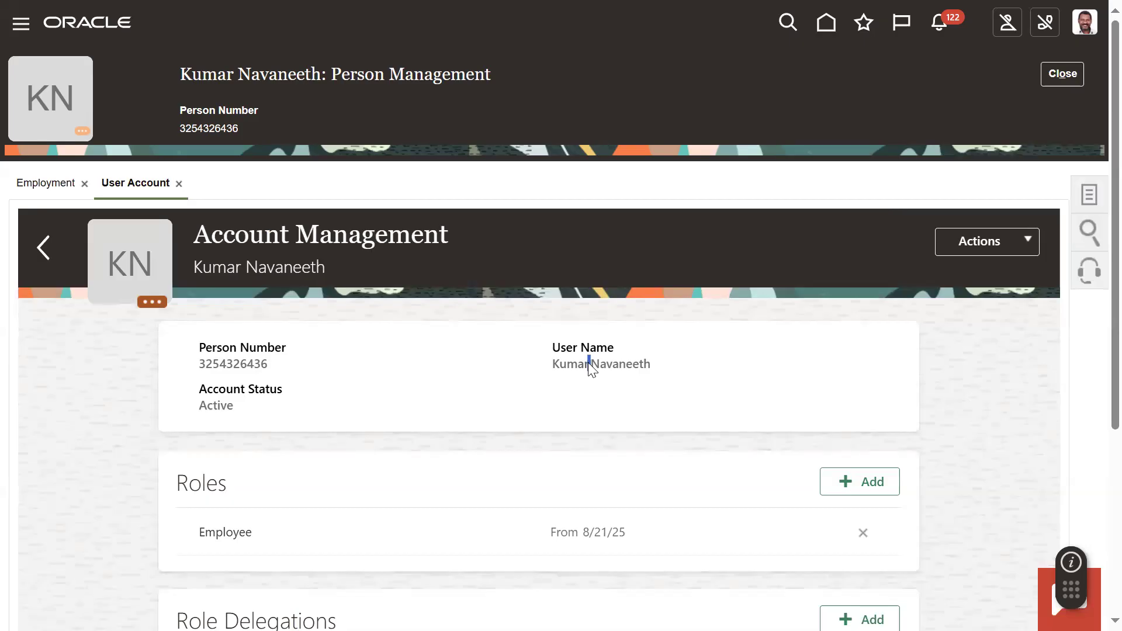
double_click(588, 363)
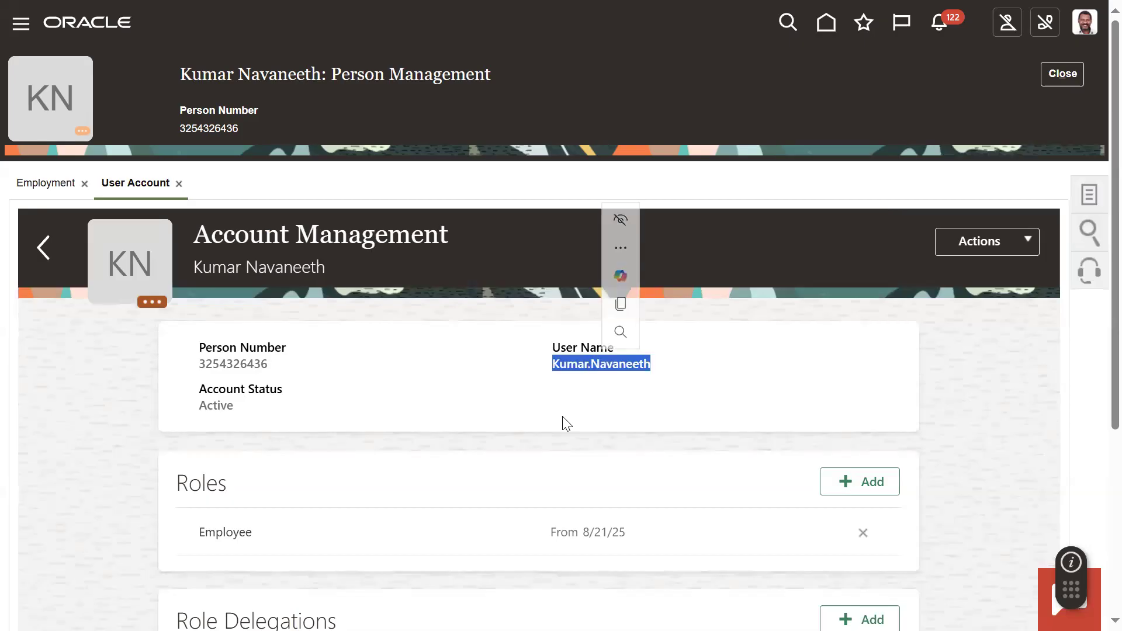
double_click(216, 405)
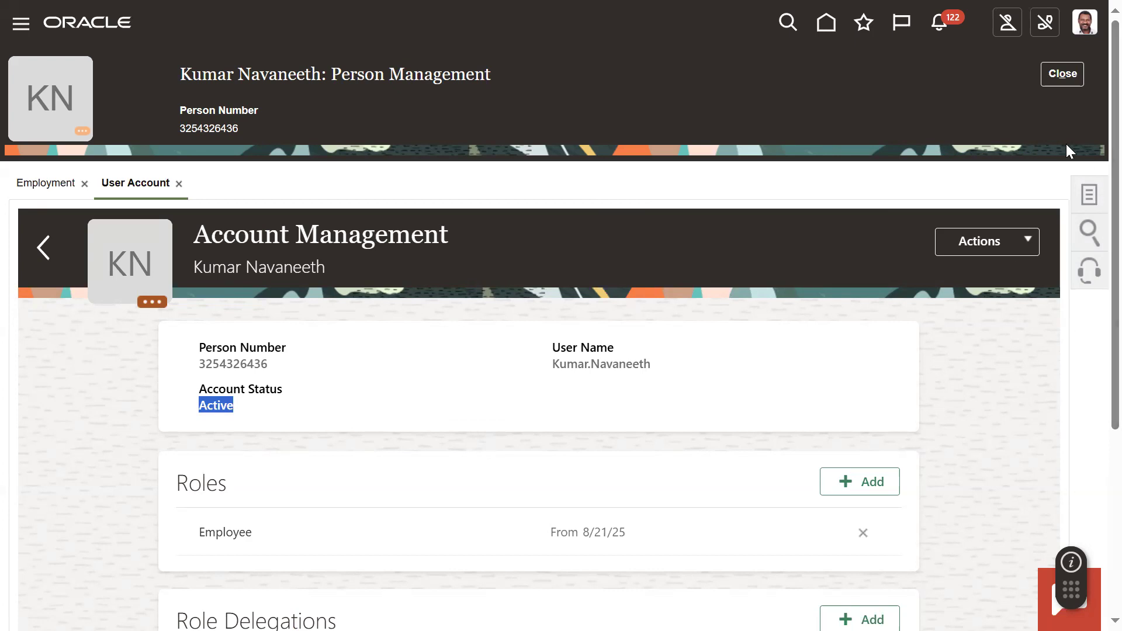
- Close the employee's record and try a Person Management search with the manager's number, without its leading E, as the Name
click(1066, 80)
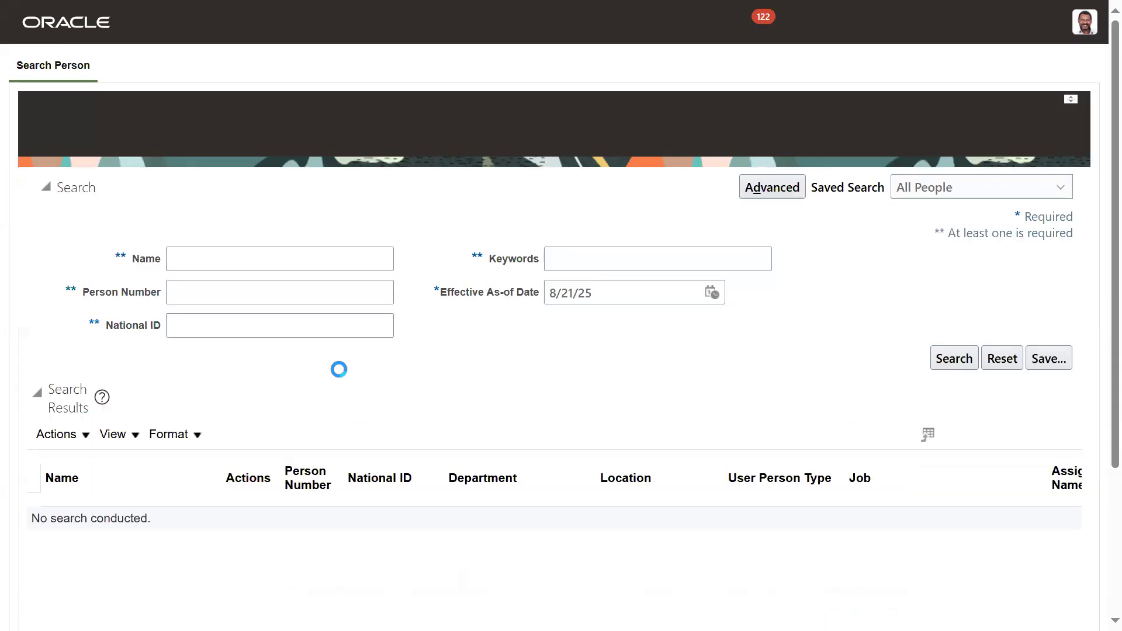
click(278, 255)
right_click(278, 259)
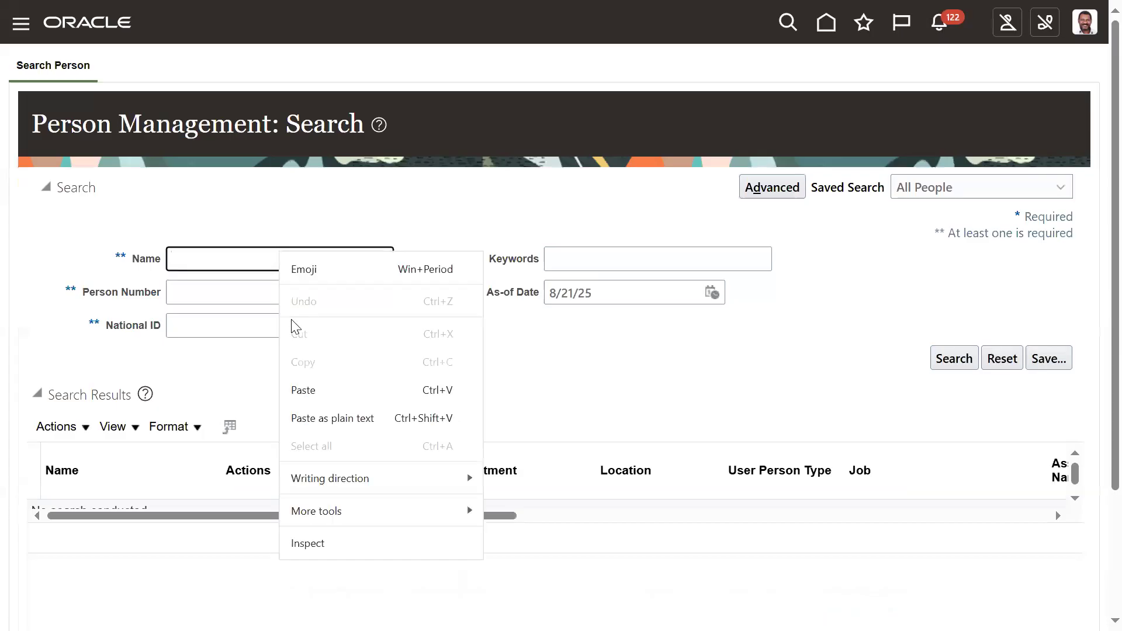
click(298, 388)
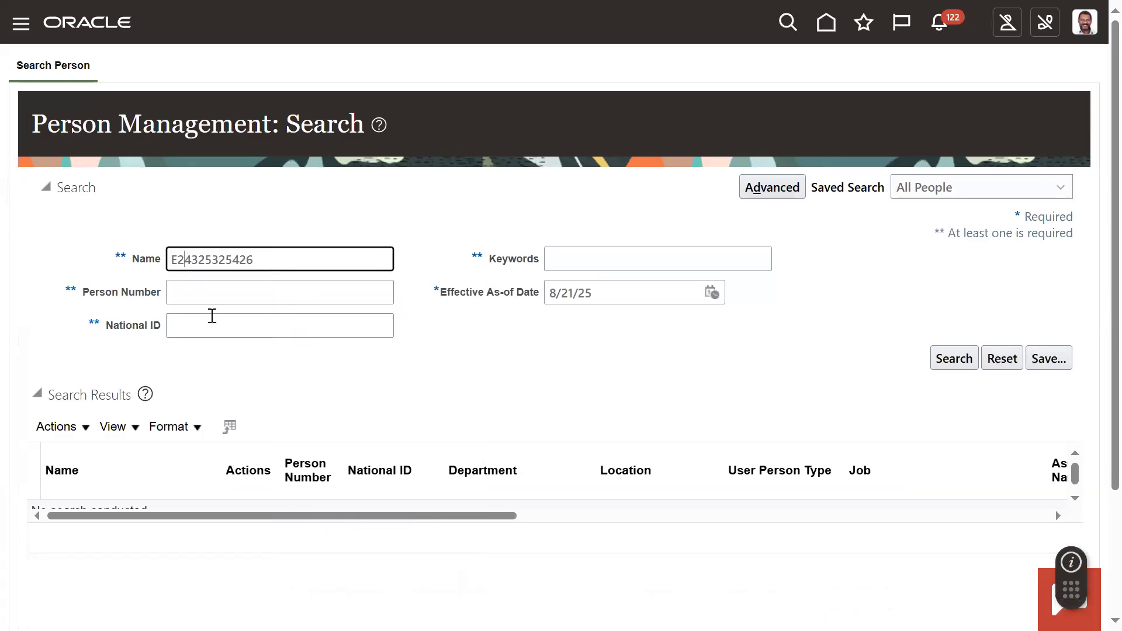
key(BackSpace)
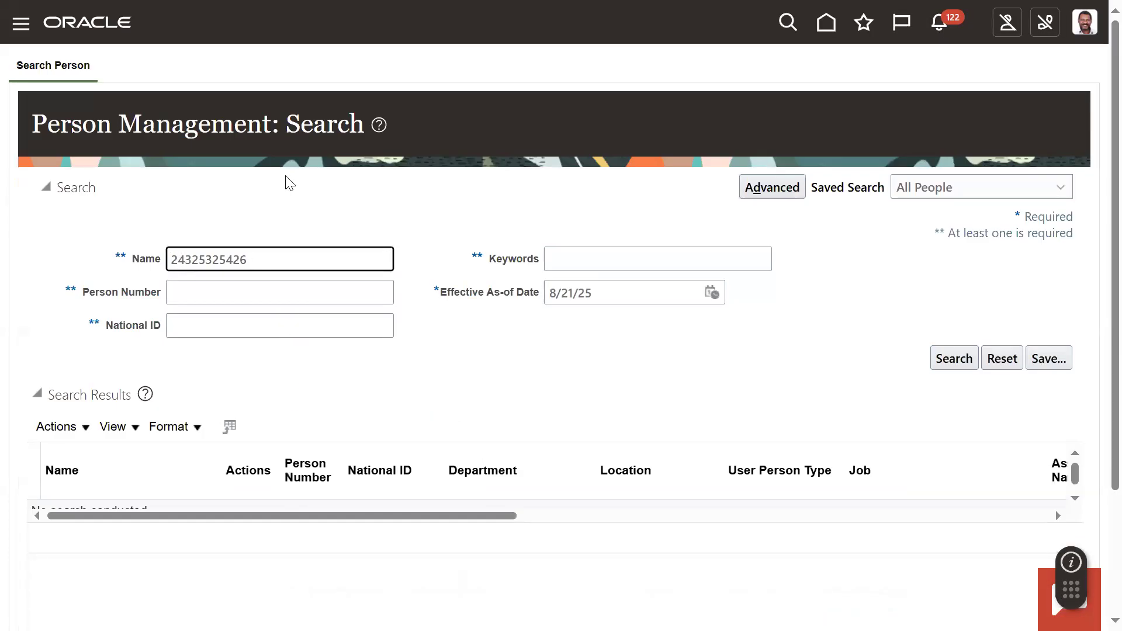
key(Return)
- Move the manager's number from the Name criterion to Person Number and run the search
click(286, 252)
double_click(286, 252)
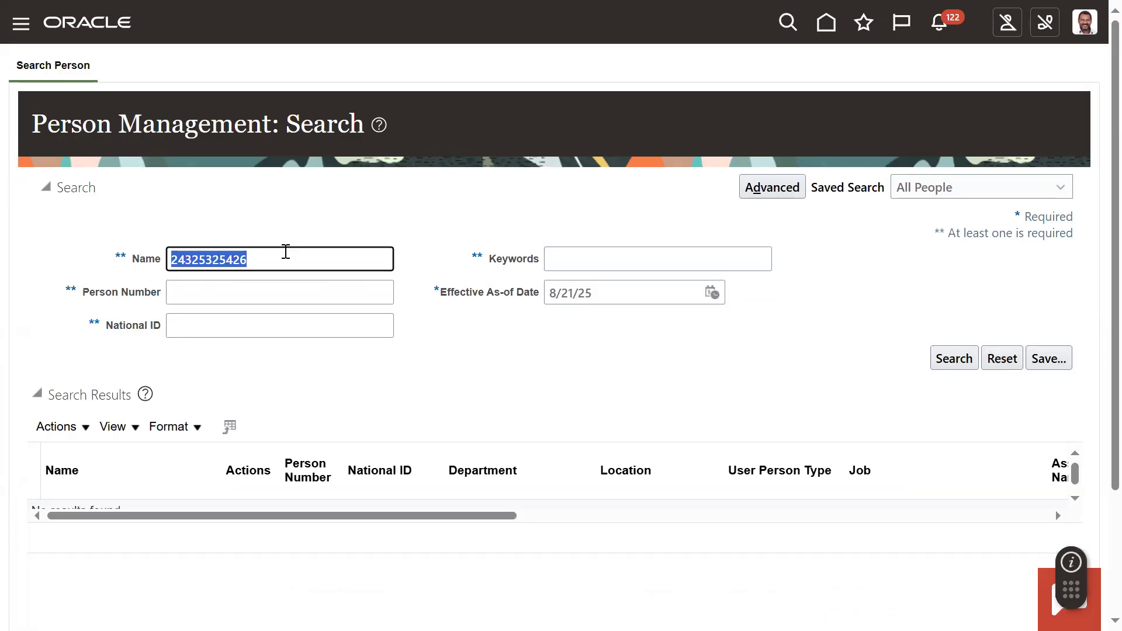
right_click(246, 257)
click(290, 306)
click(252, 294)
right_click(252, 294)
click(300, 427)
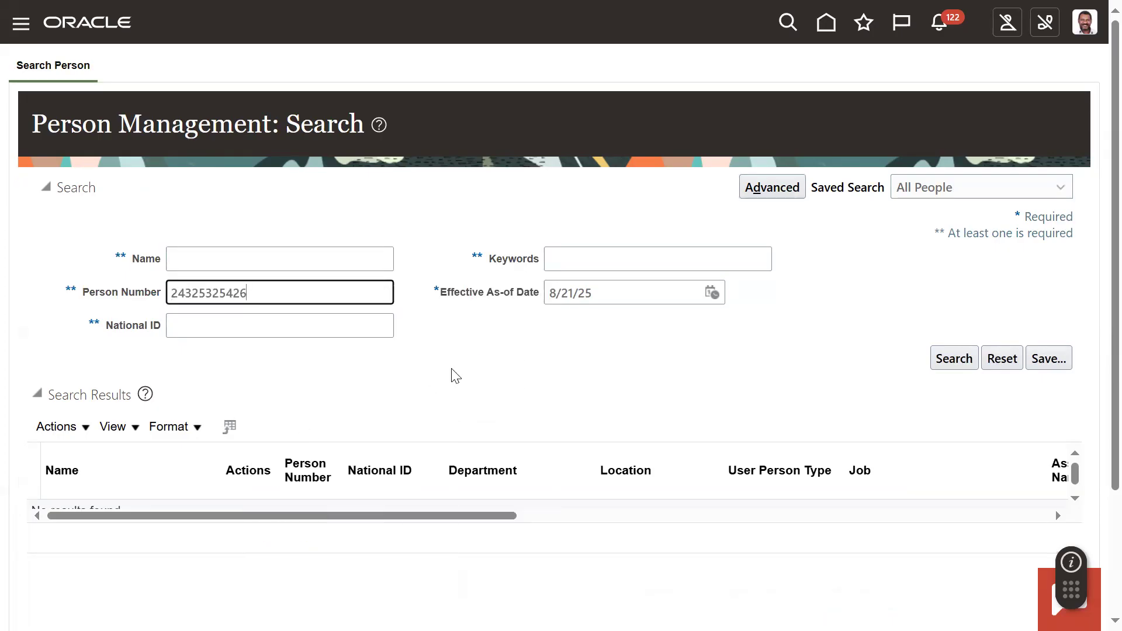
click(953, 358)
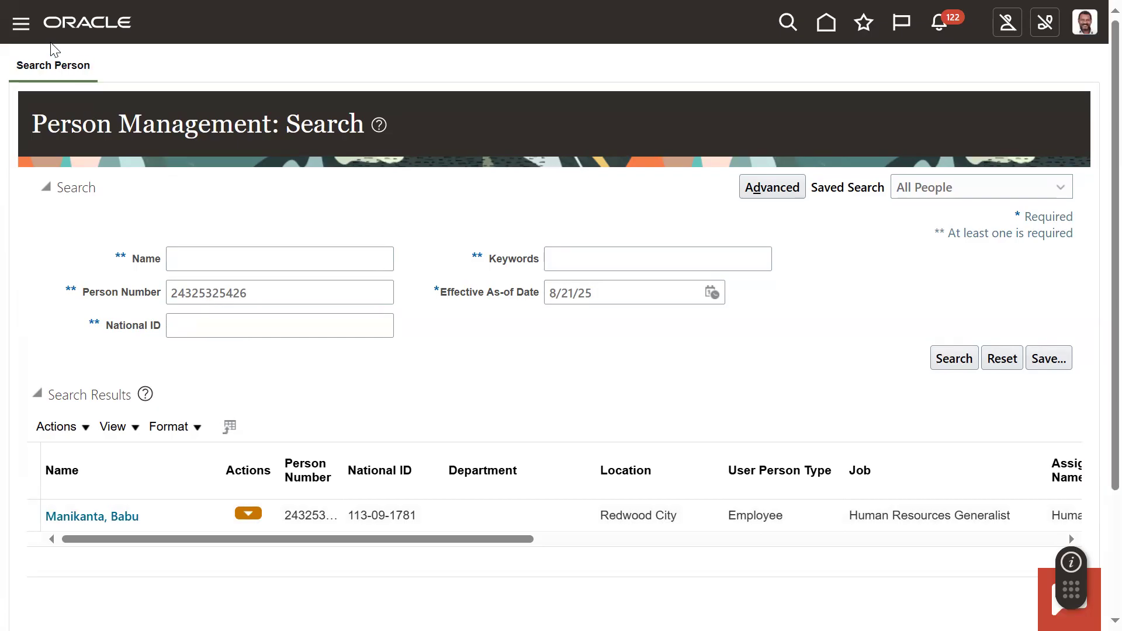
- Go to the Security Console from the Tools group and open its user accounts
click(16, 25)
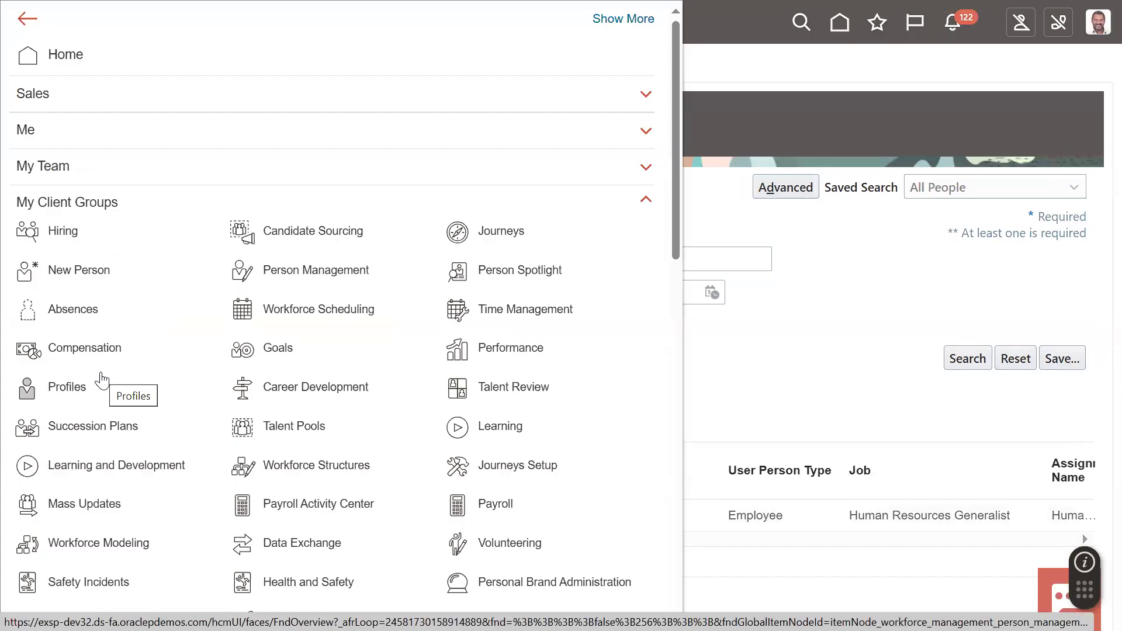
scroll(117, 357, down, 15)
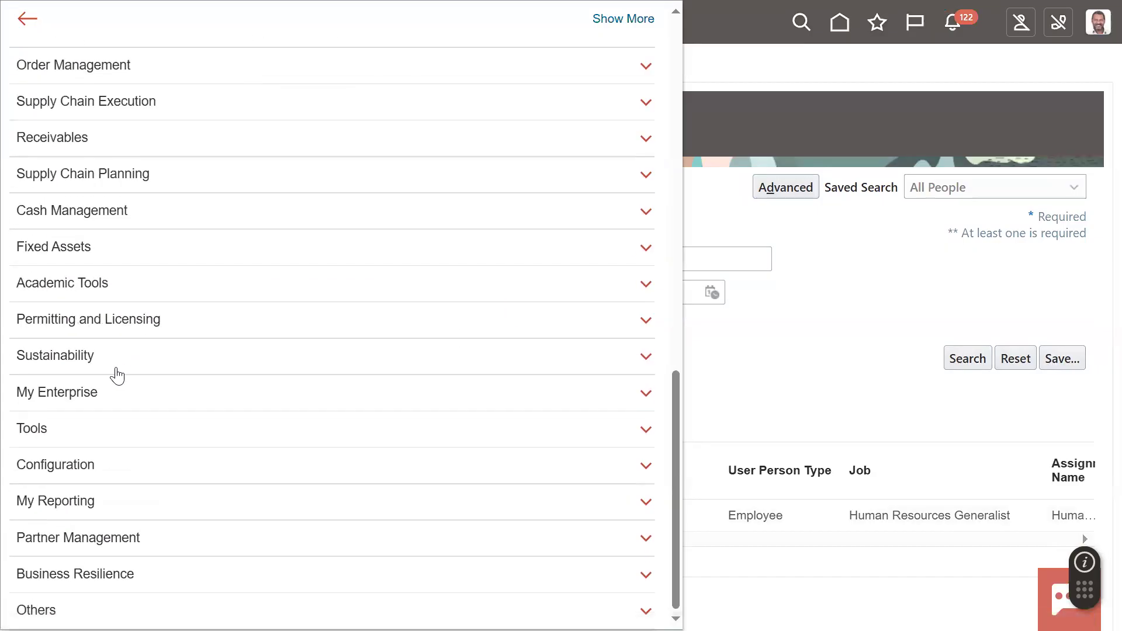
click(97, 428)
scroll(108, 406, down, 5)
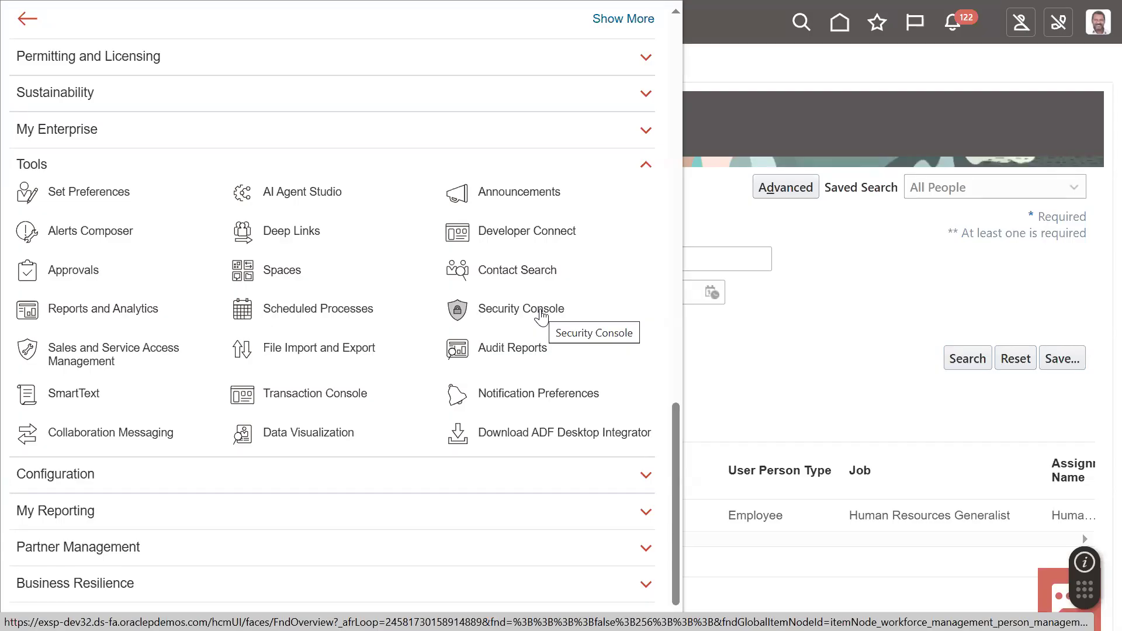
click(541, 312)
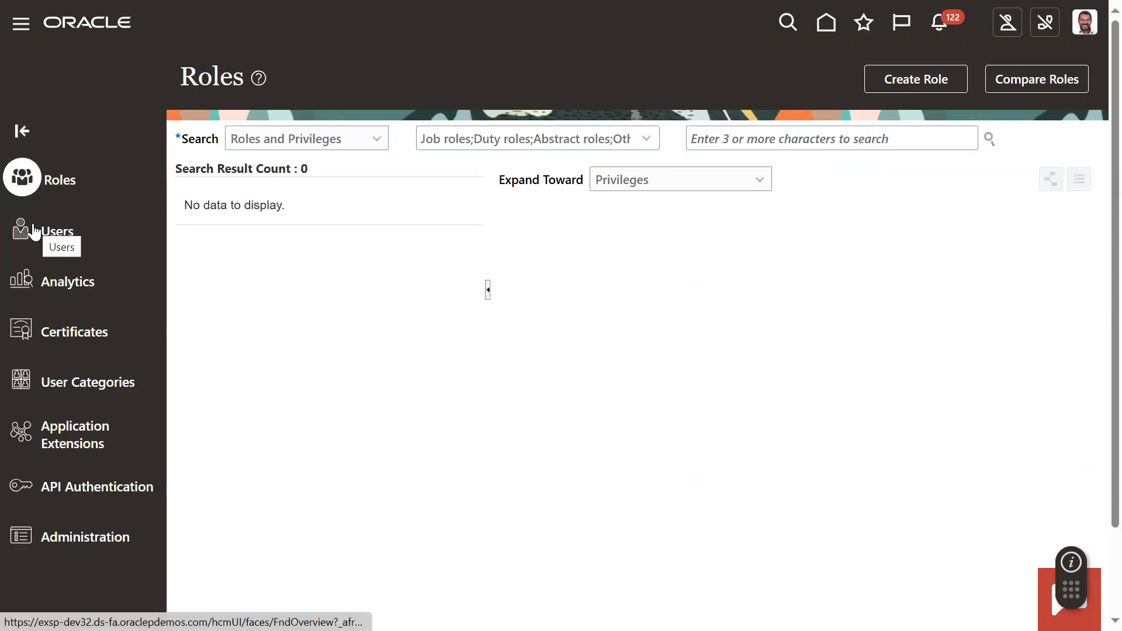
click(63, 229)
- Search the user accounts for the new employee's user name and open the matching account details
click(617, 135)
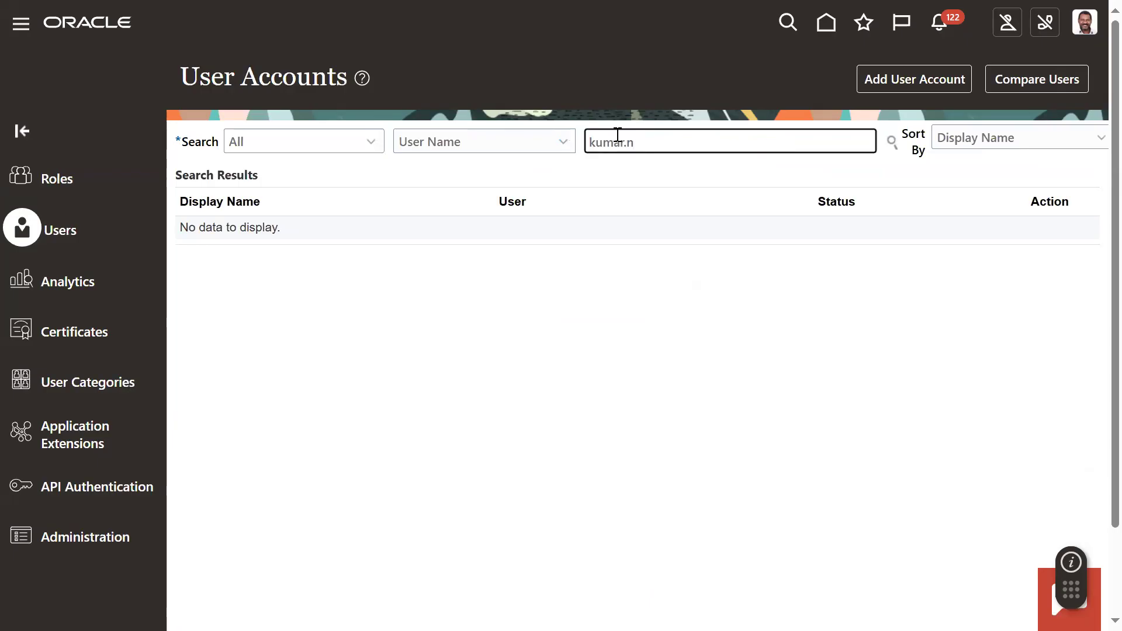
key(Return)
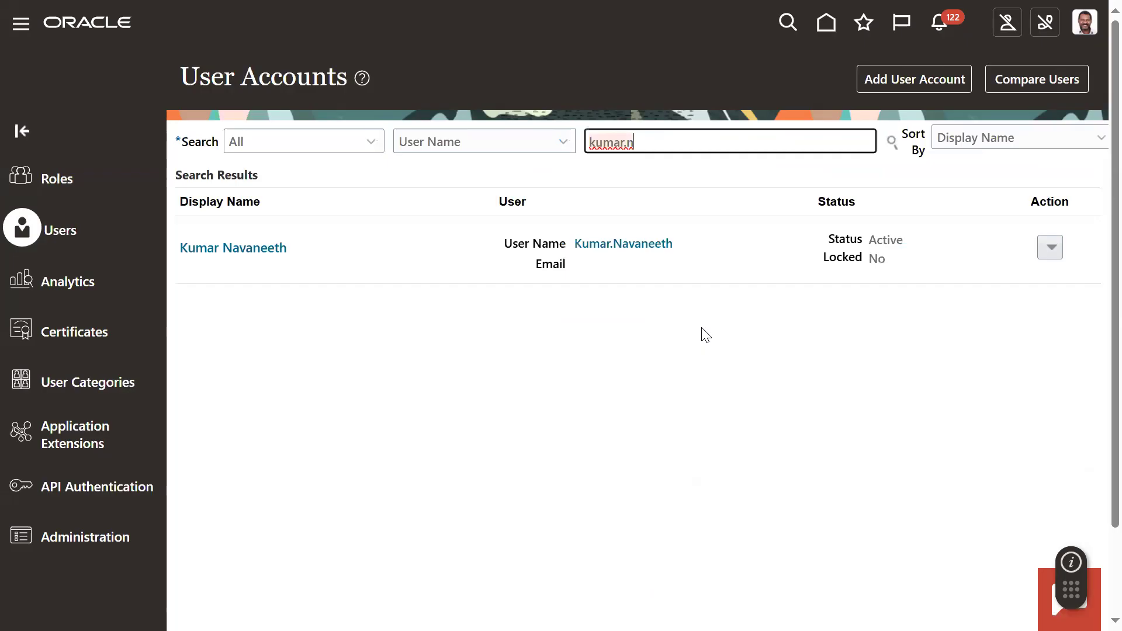
click(649, 250)
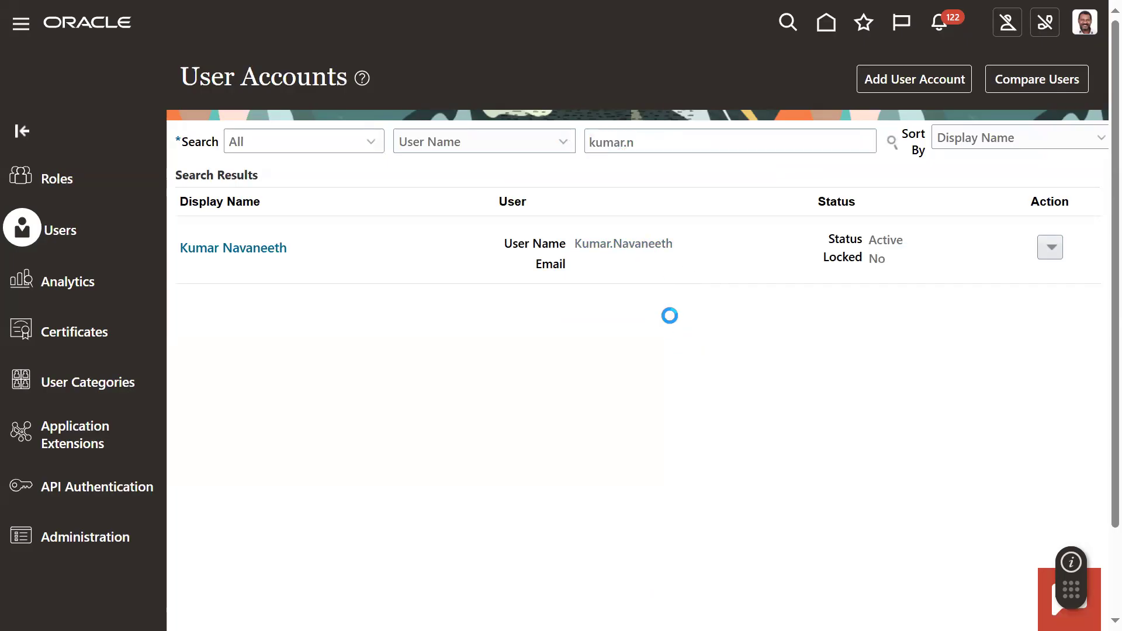
- Reset the employee's password manually by entering and confirming a new password, and return to the user accounts
click(826, 81)
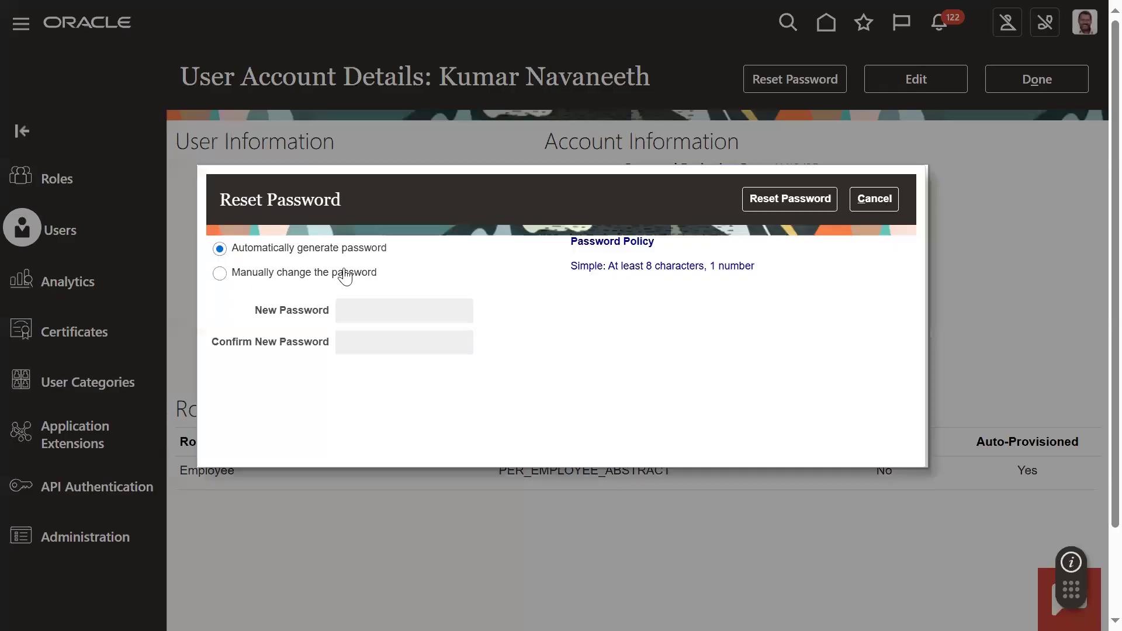
click(345, 274)
click(357, 318)
text(••••••••)
key(Tab)
text(••••••••)
click(769, 200)
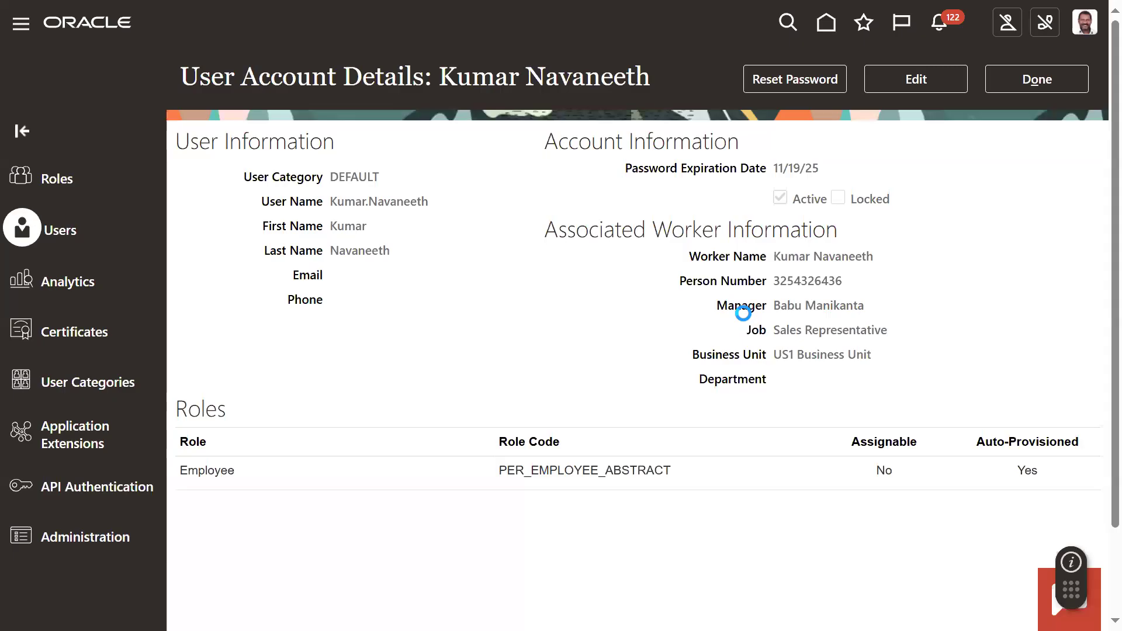
click(999, 85)
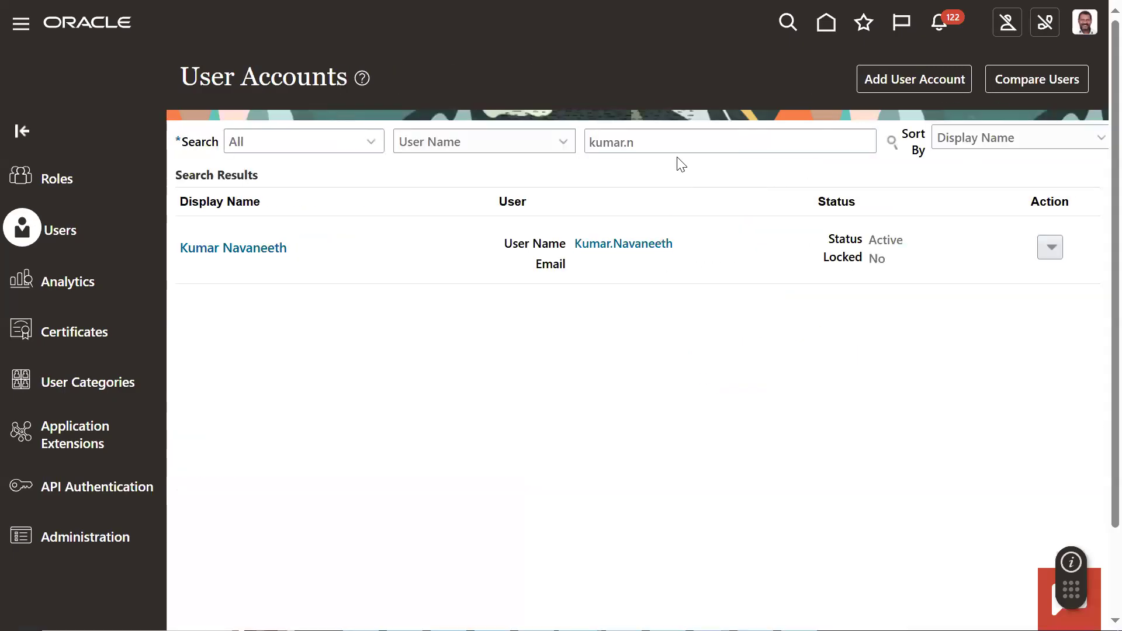
- Search the user accounts for the line manager's user name and open the matching account details
text(mani)
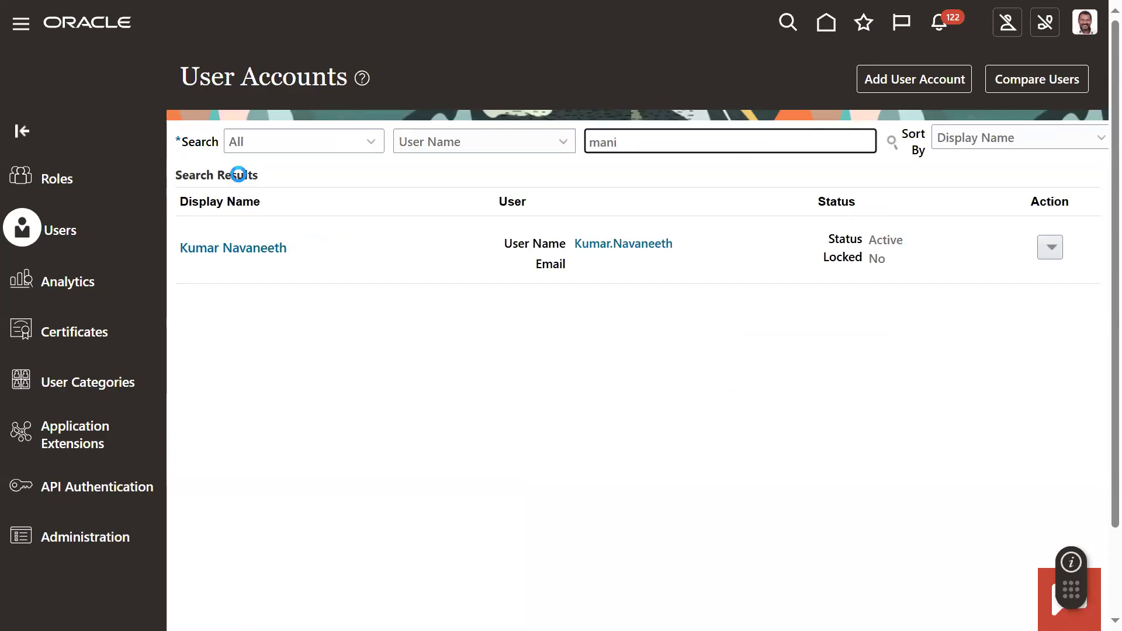
key(BackSpace)
key(BackSpace)
key(BackSpace)
key(BackSpace)
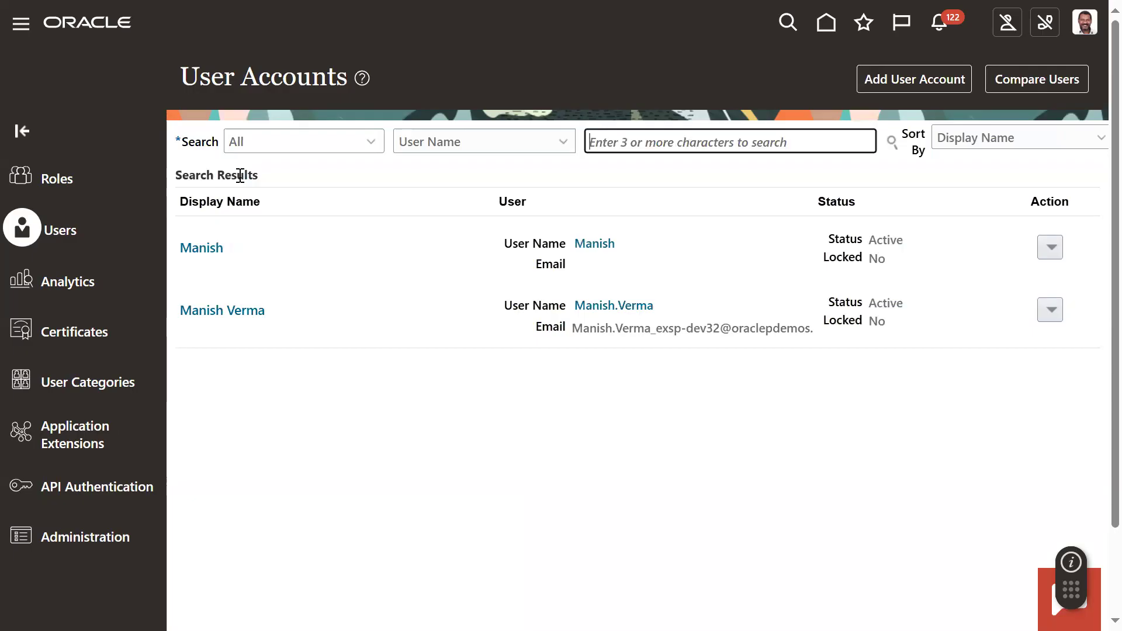
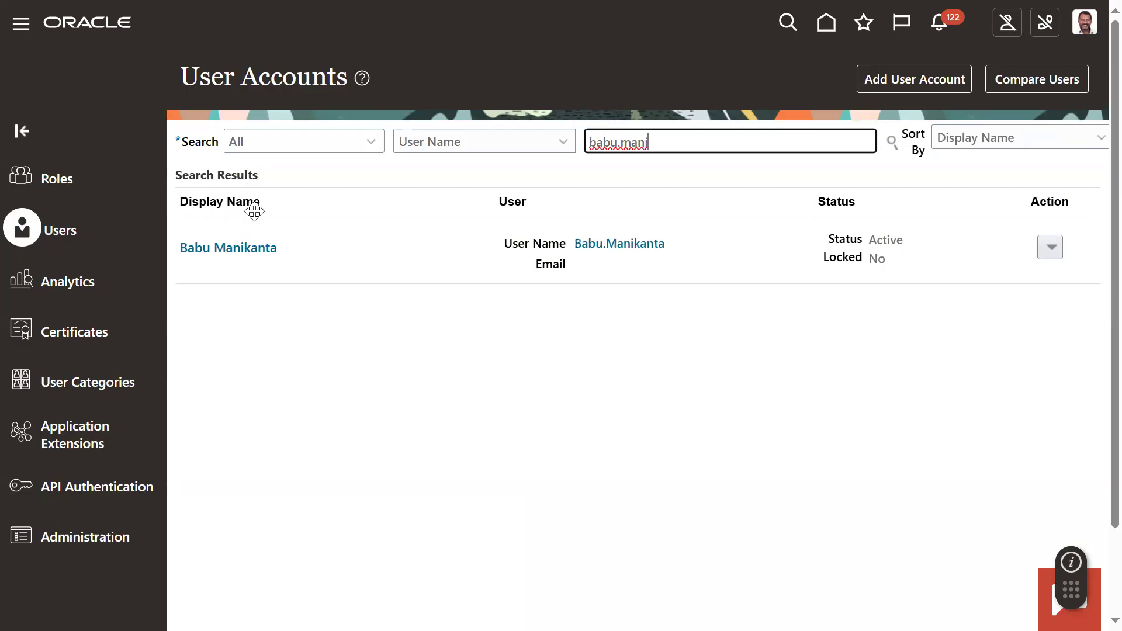
click(617, 245)
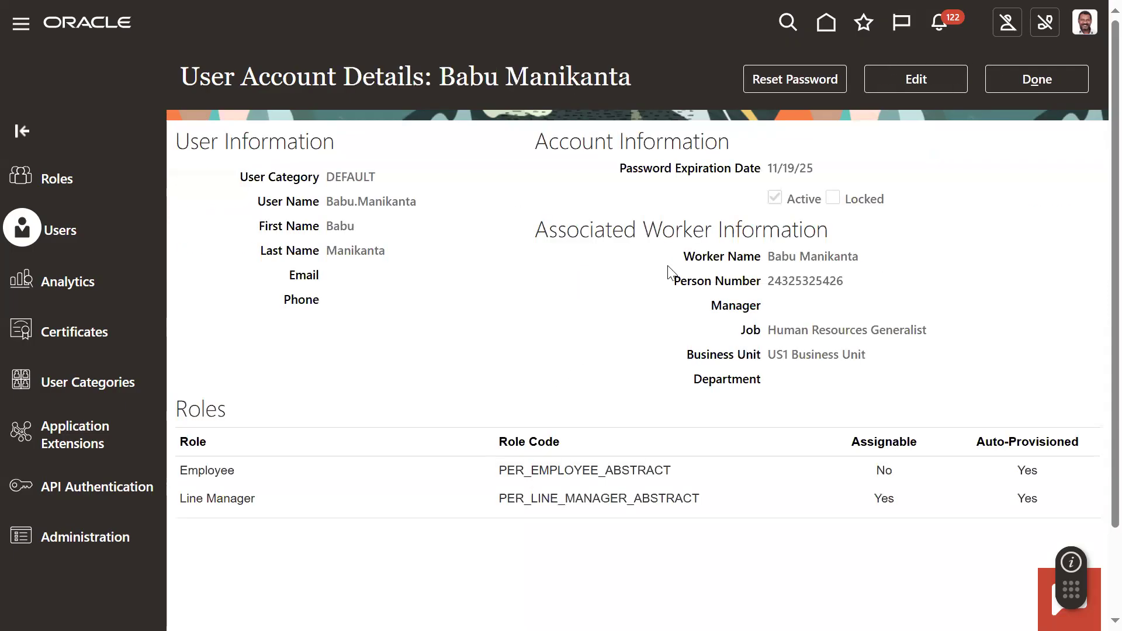
- Highlight the line manager's user name in the User Information section
drag(332, 201, 398, 201)
click(330, 204)
double_click(332, 205)
click(331, 204)
drag(330, 204, 423, 203)
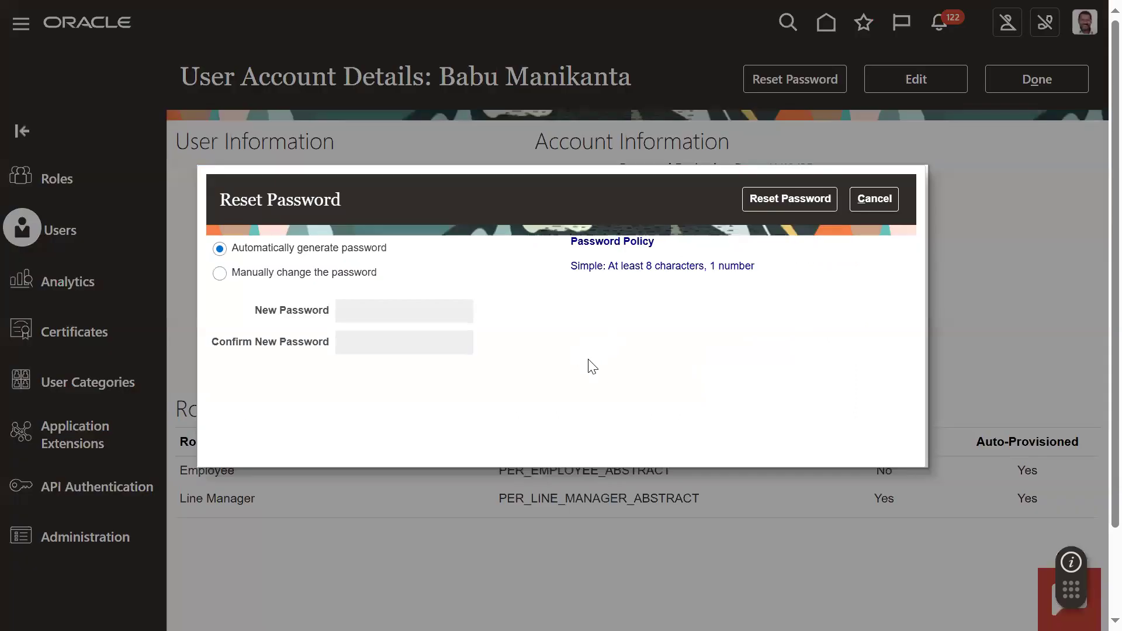
- Reset the line manager's password manually by entering and confirming a new password
click(357, 279)
click(410, 313)
text(Welcome1)
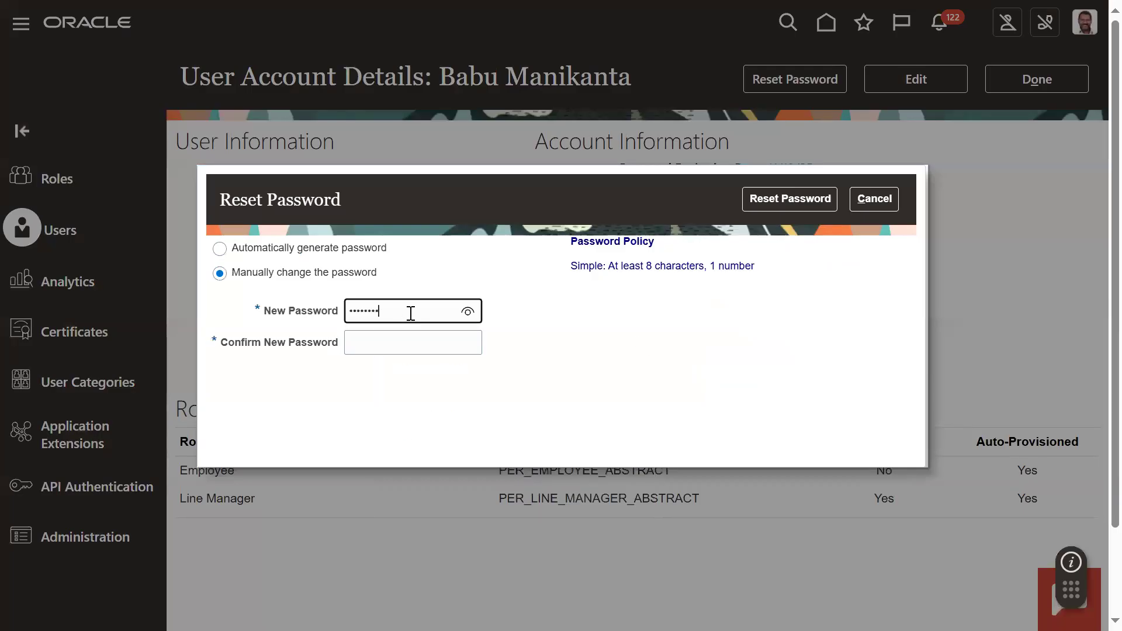
key(Tab)
text(Welcome1)
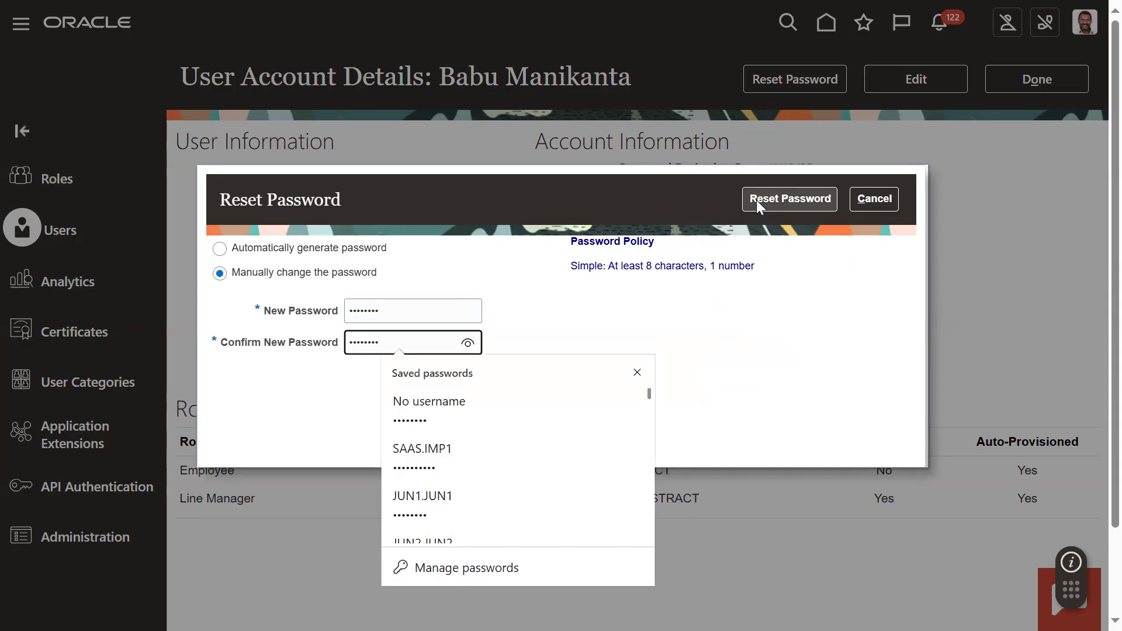
click(756, 199)
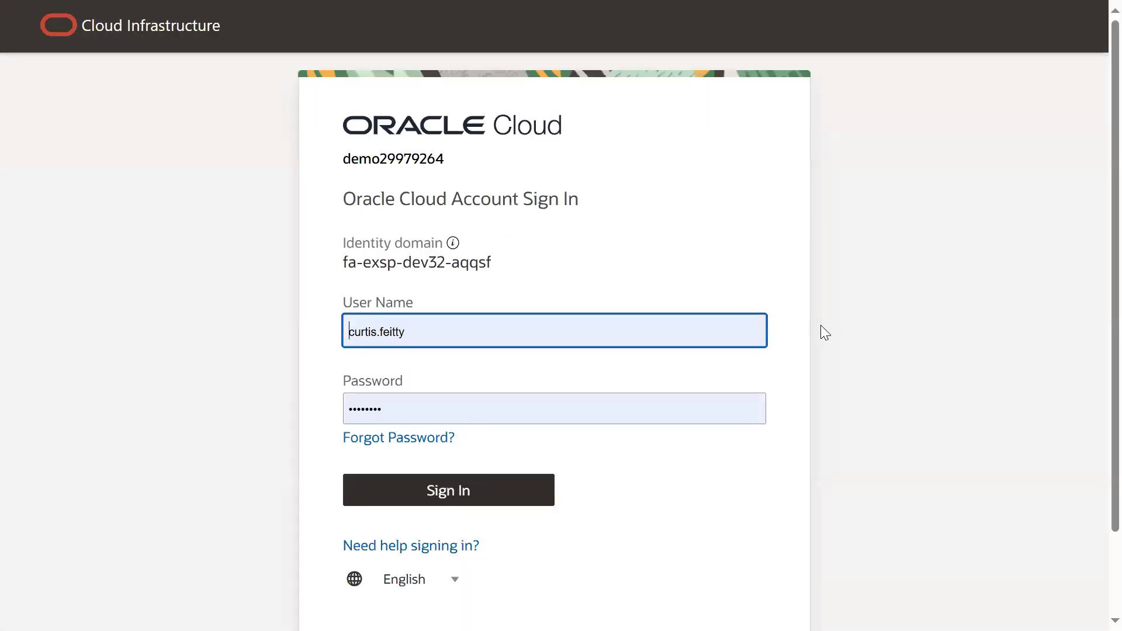
- Sign in to Oracle Cloud with the employee's user name and password, and save the login in the browser
double_click(496, 331)
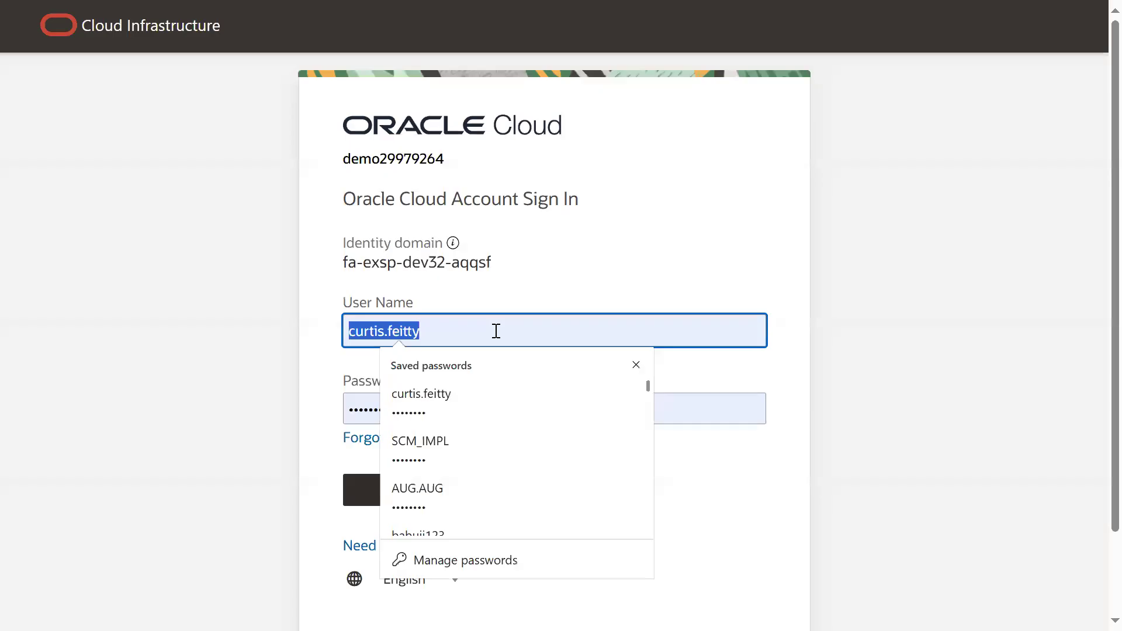
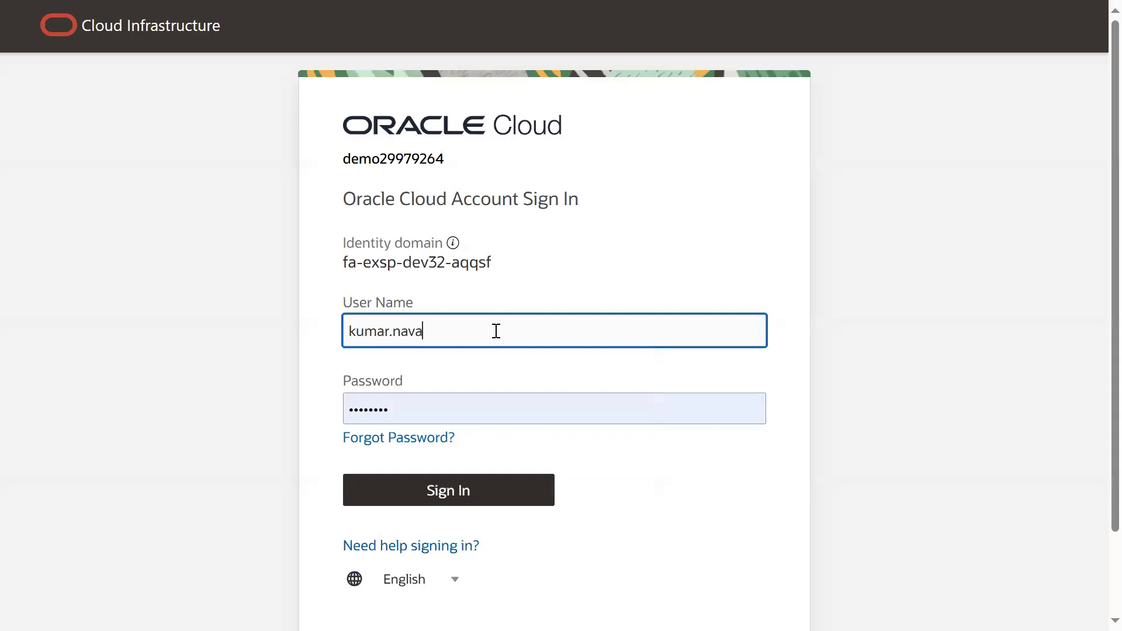
key(Tab)
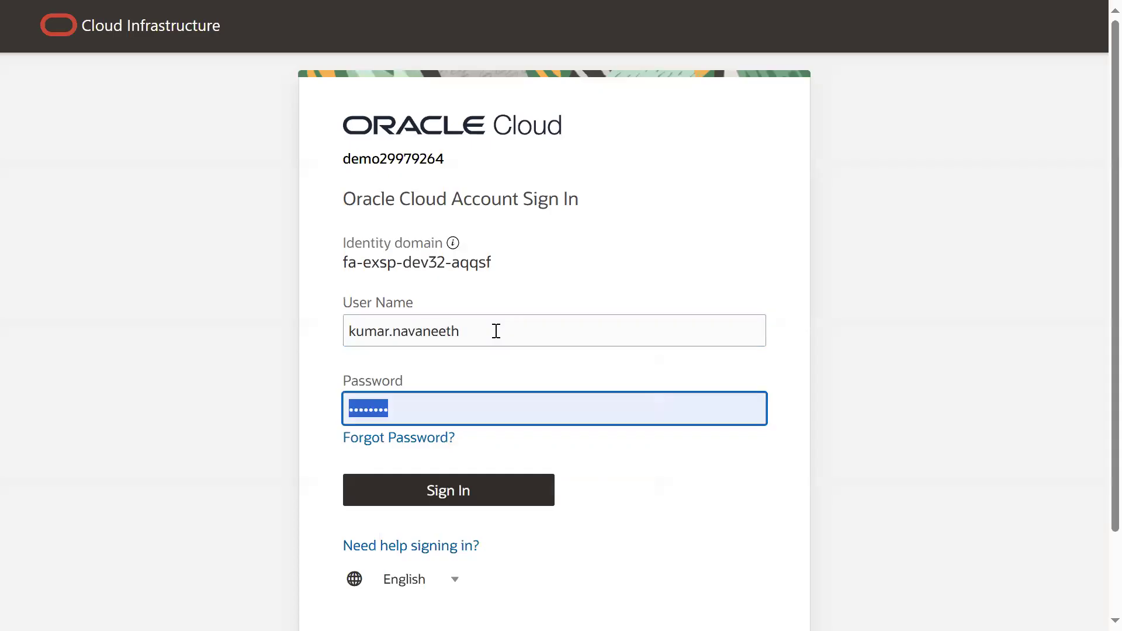
key(Return)
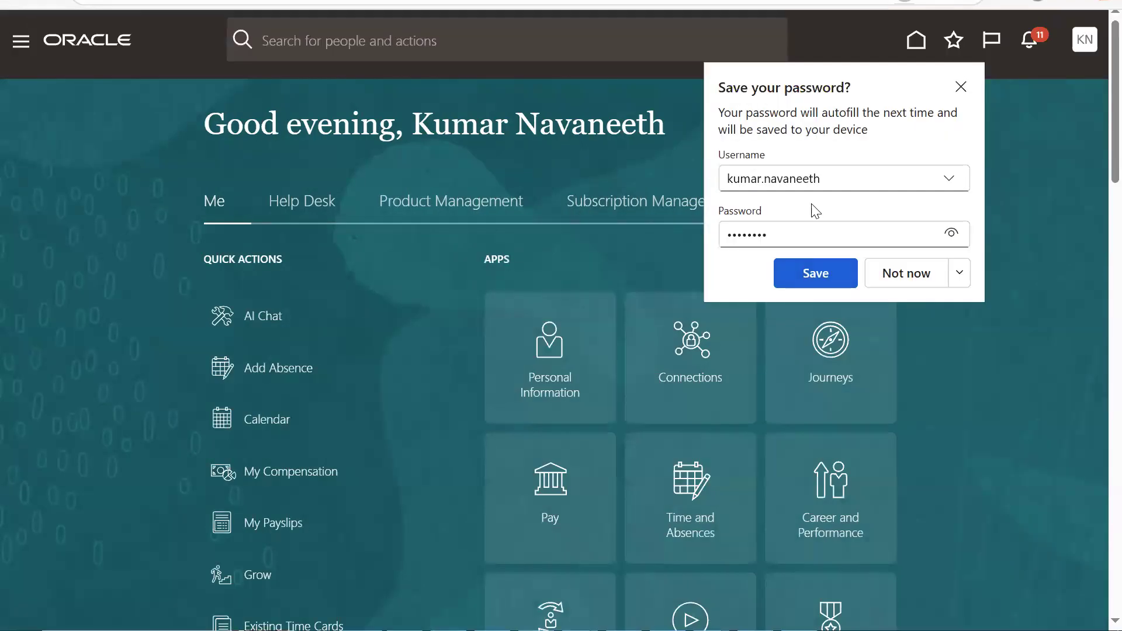
click(815, 206)
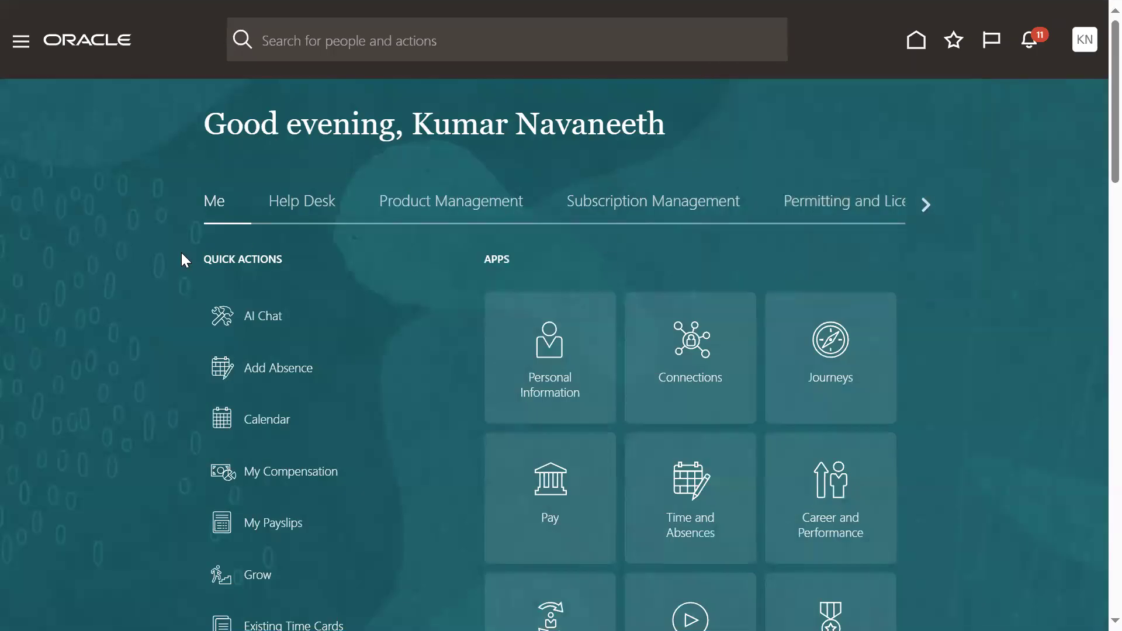
- Go to the employee's own Time and Absences page and start adding an absence
click(20, 41)
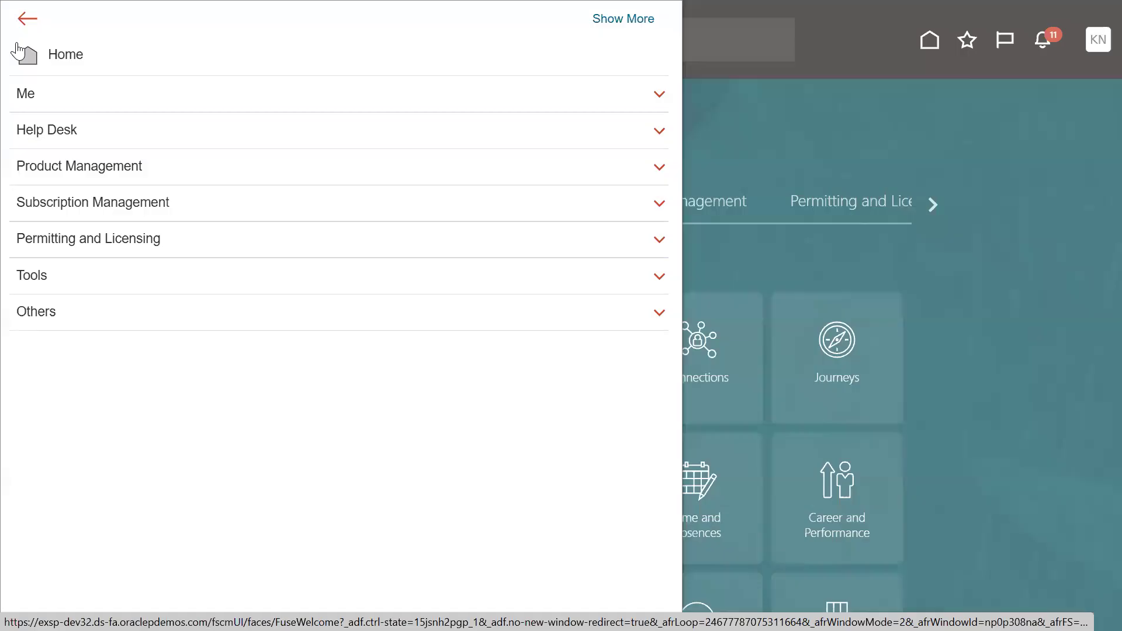
click(32, 96)
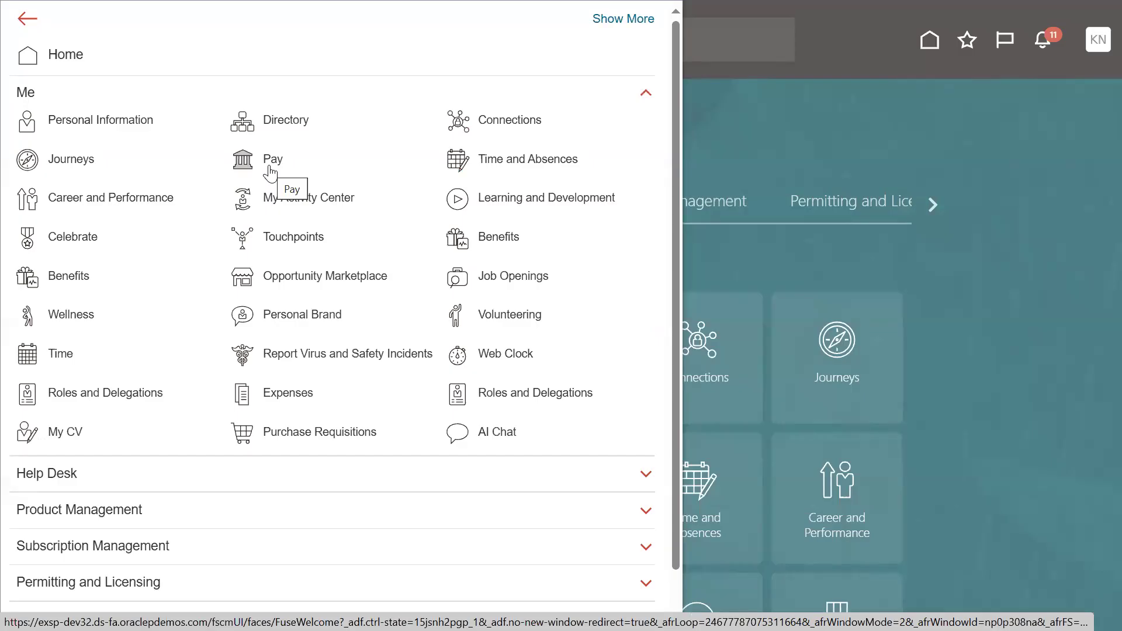
click(504, 164)
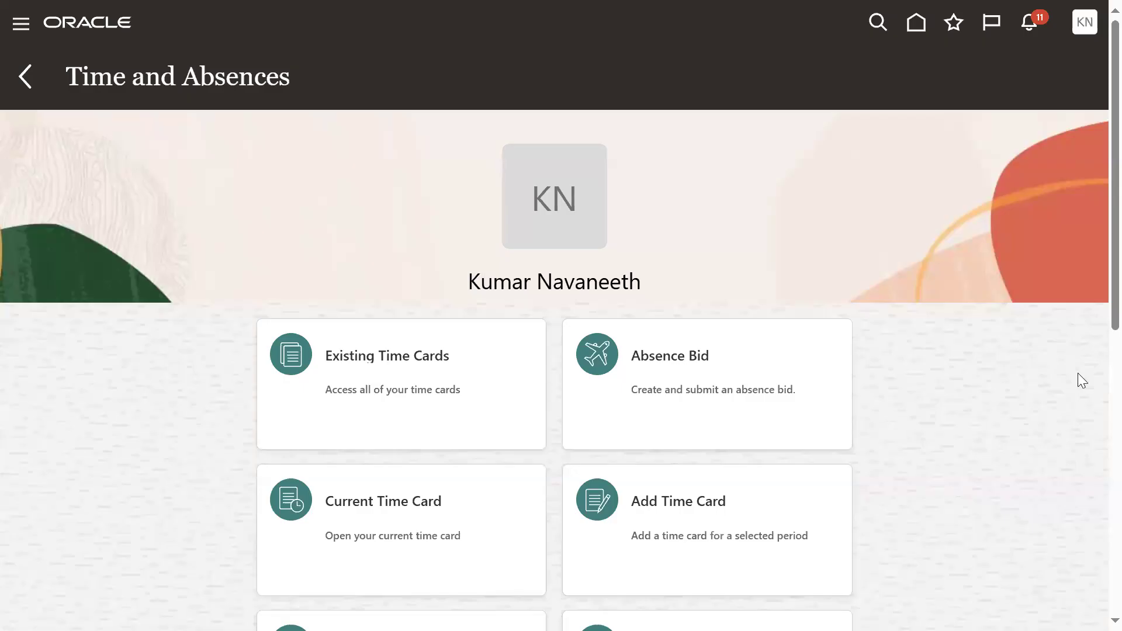
scroll(1081, 373, down, 4)
scroll(1062, 356, down, 3)
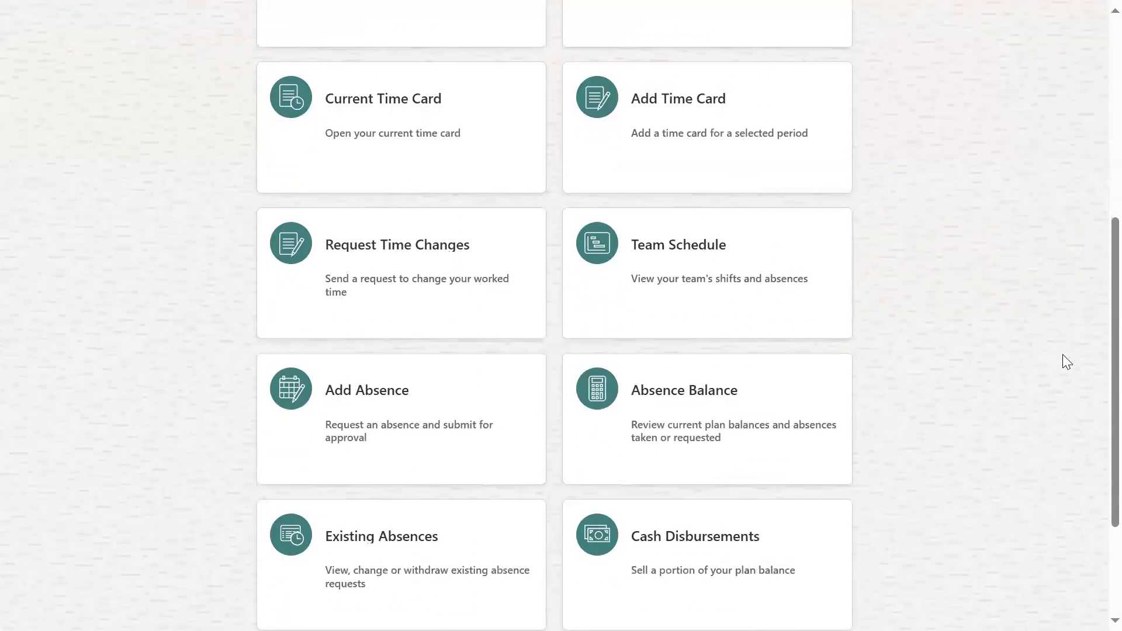
click(356, 376)
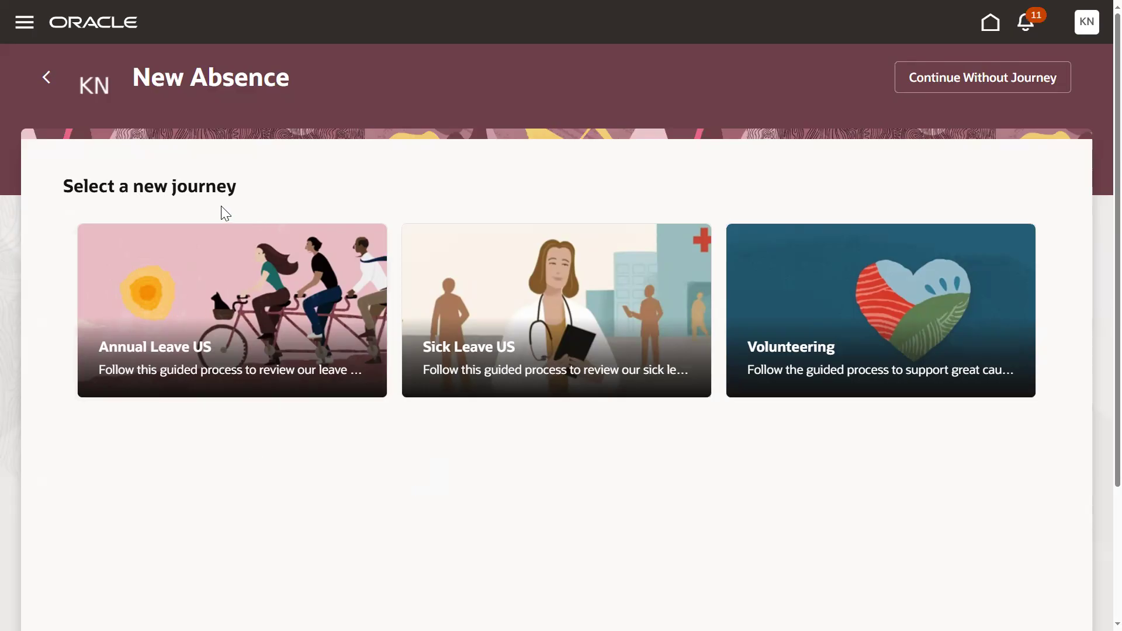
double_click(212, 190)
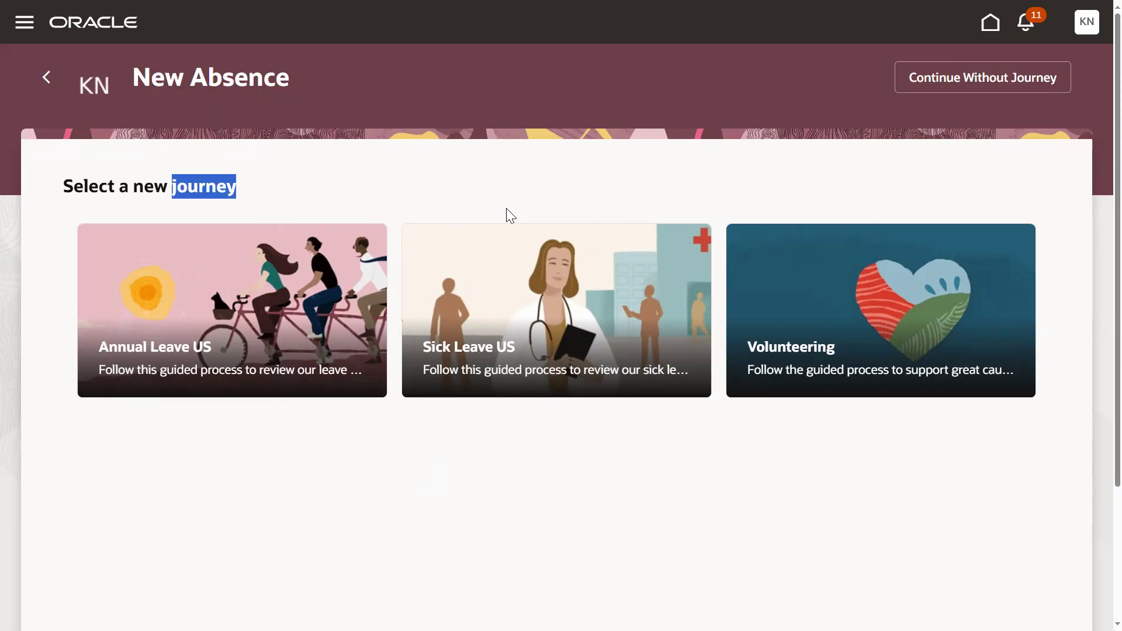
key(F11)
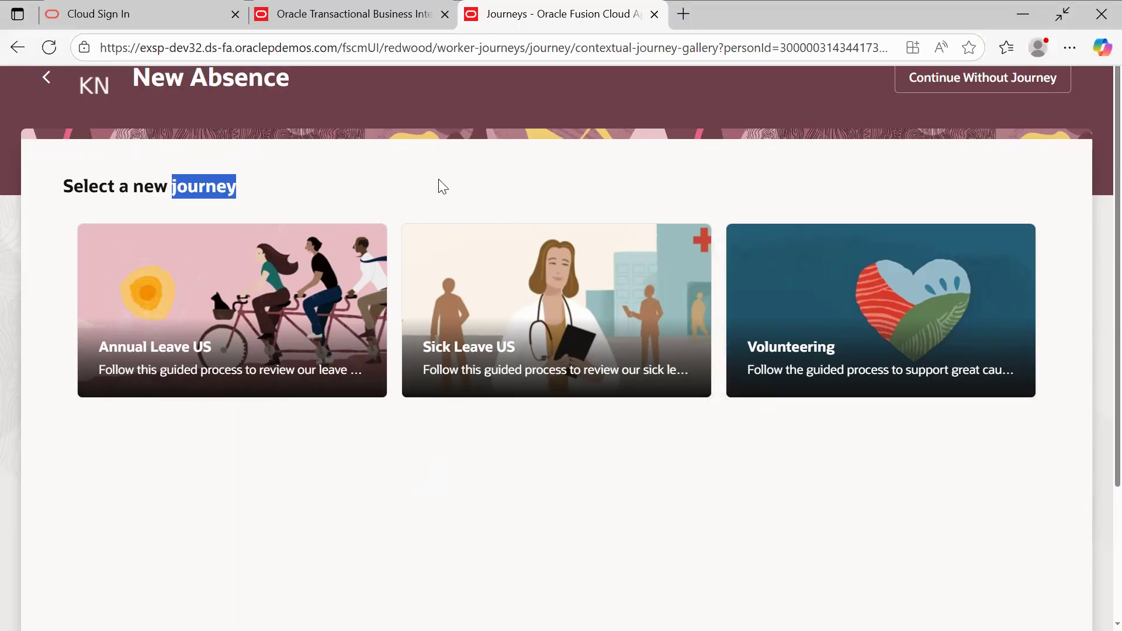
key(F11)
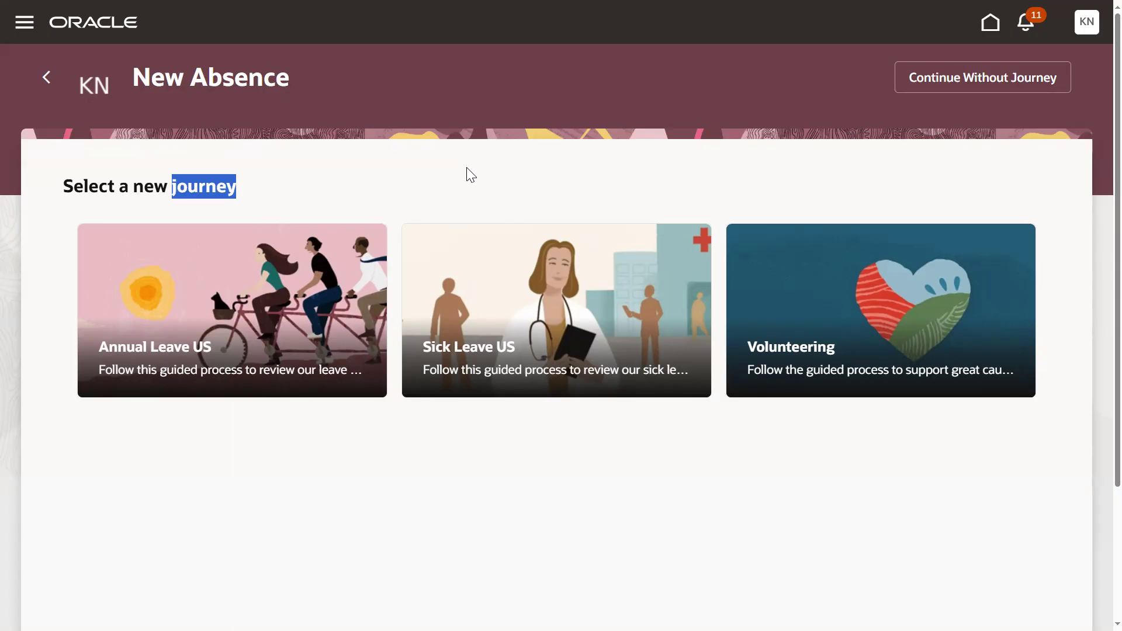
click(477, 171)
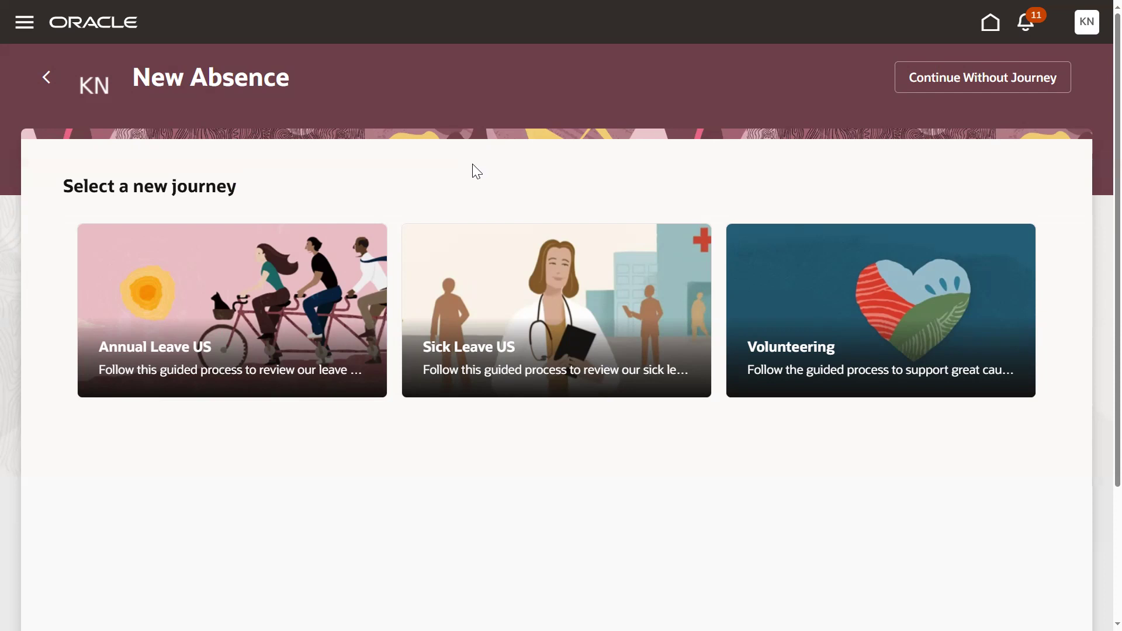
- Continue the new absence without a journey and set the absence type to Vacation
click(987, 87)
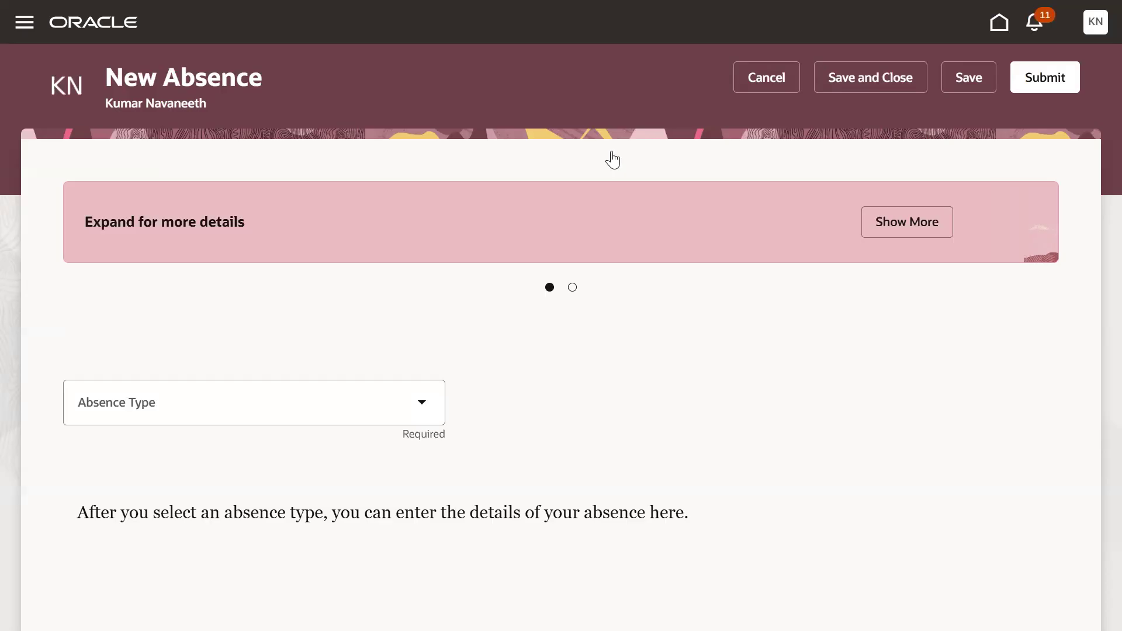
click(422, 408)
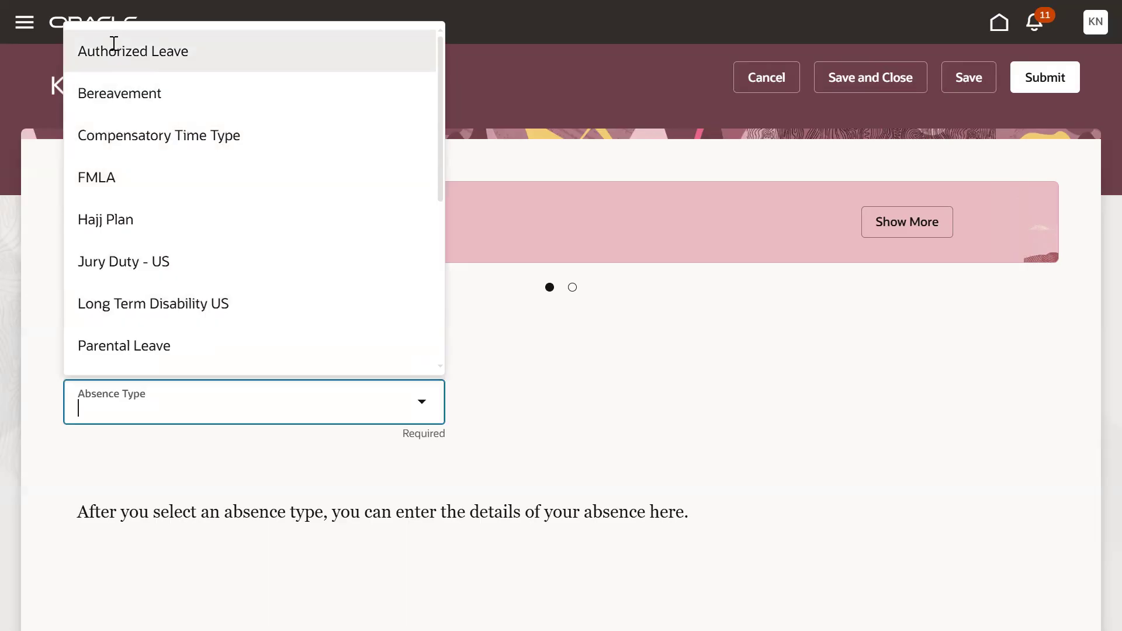
scroll(147, 187, down, 5)
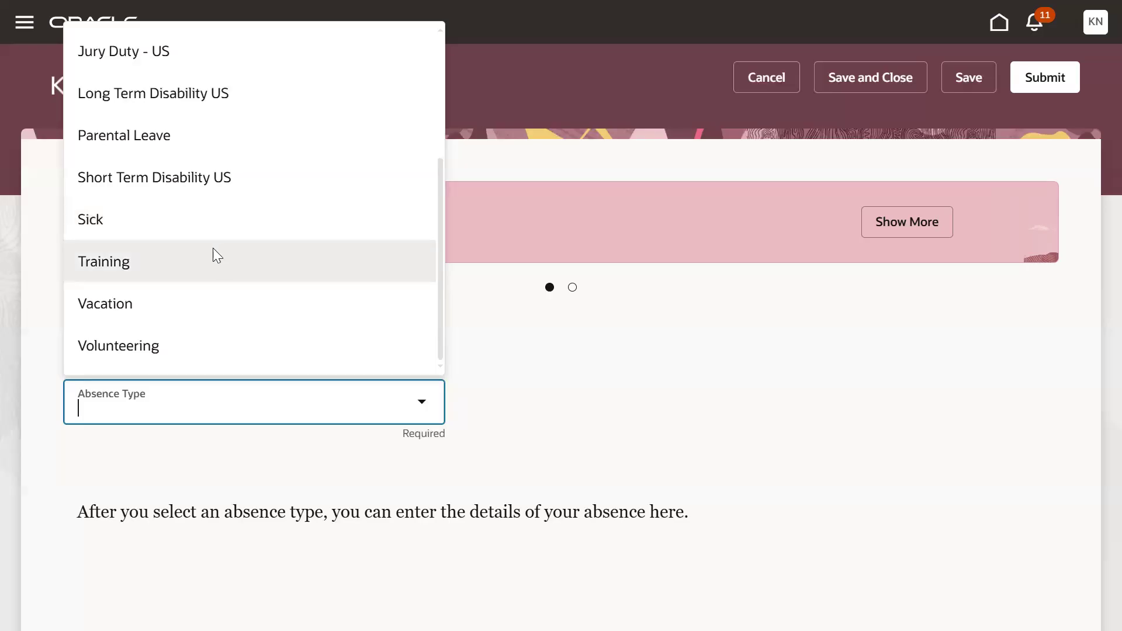
click(182, 304)
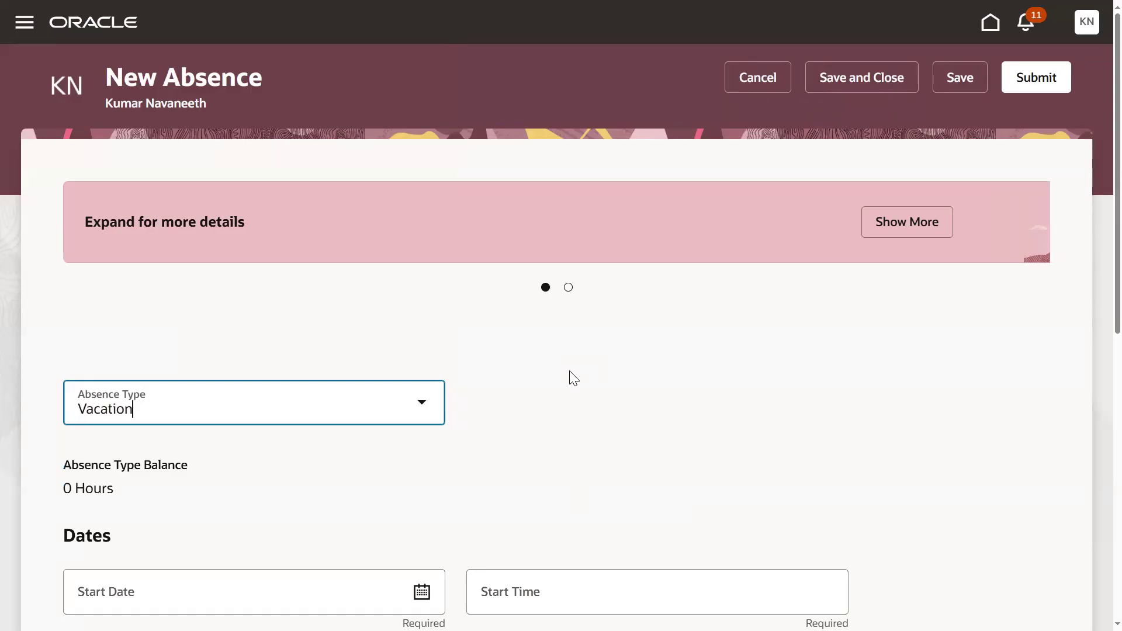
- Set the absence's start date to 8/22/25 and end date to 8/25/25, and submit the request
scroll(461, 338, down, 5)
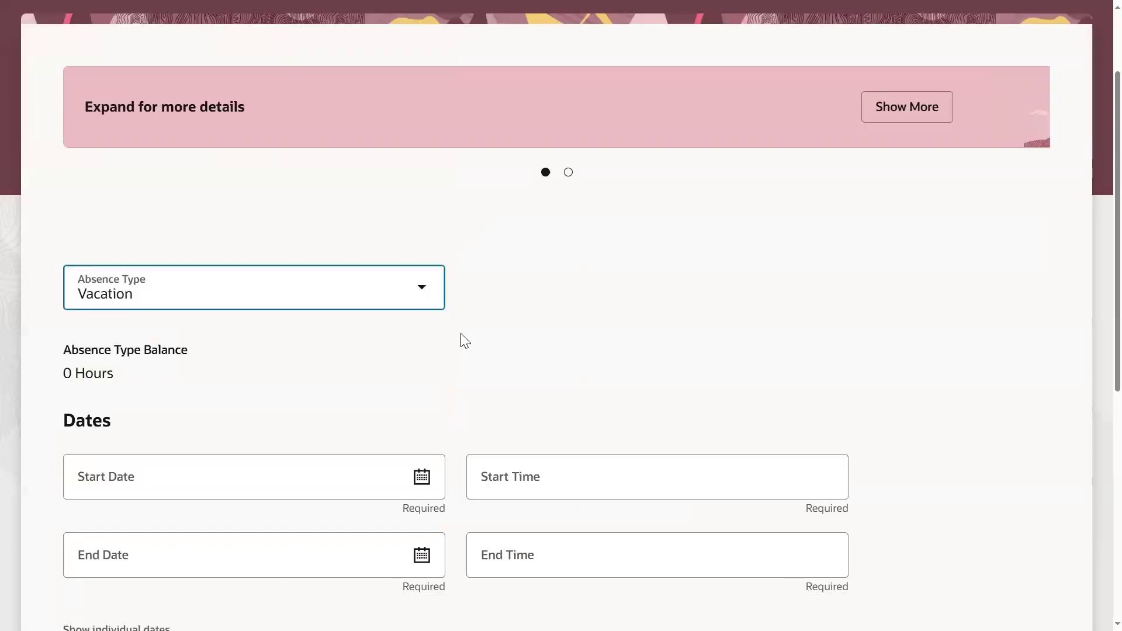
click(422, 328)
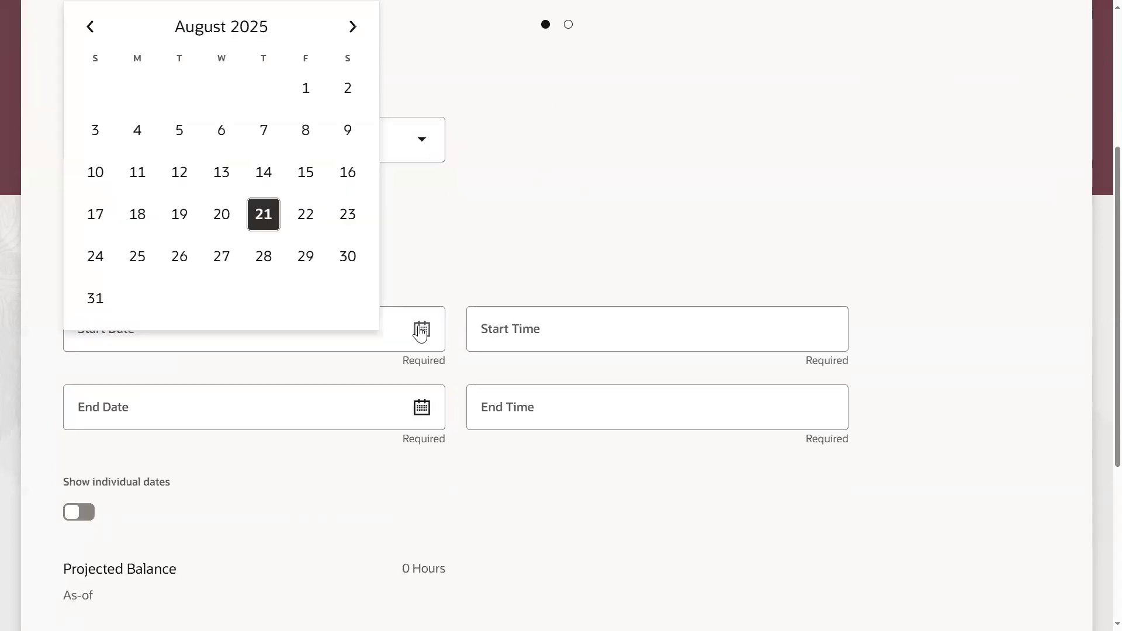
click(301, 228)
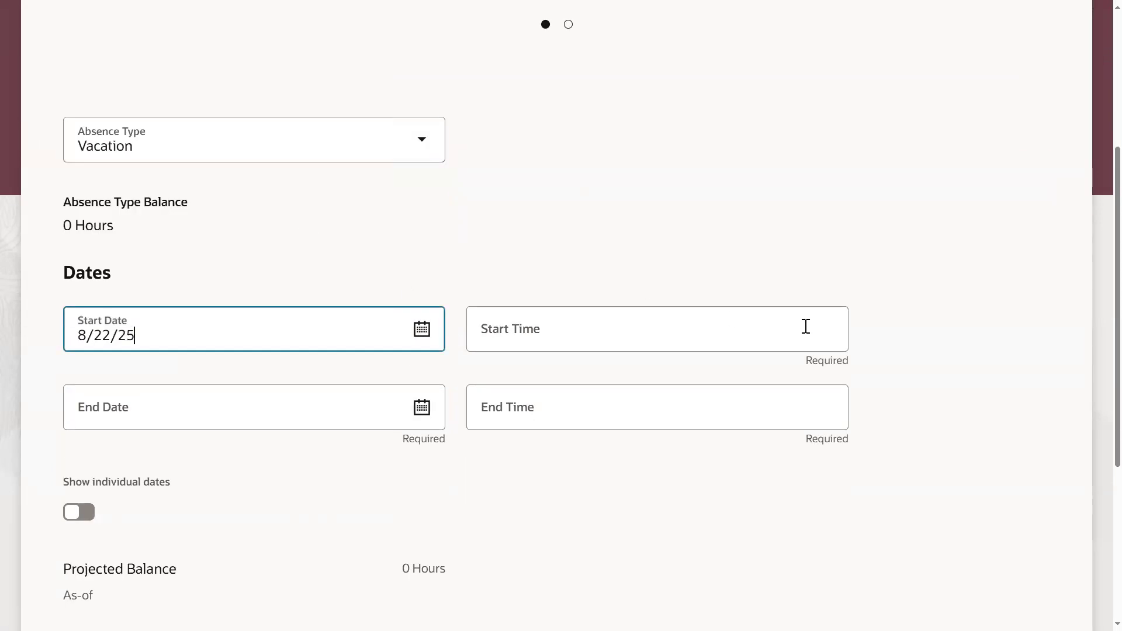
click(427, 416)
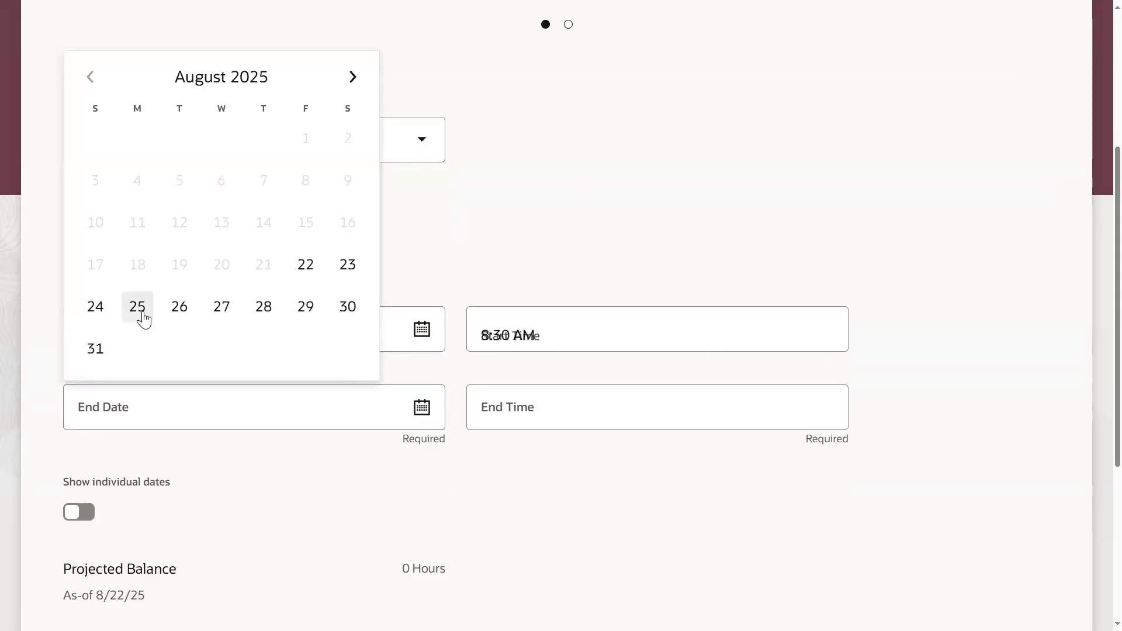
click(142, 312)
click(366, 528)
scroll(388, 501, down, 3)
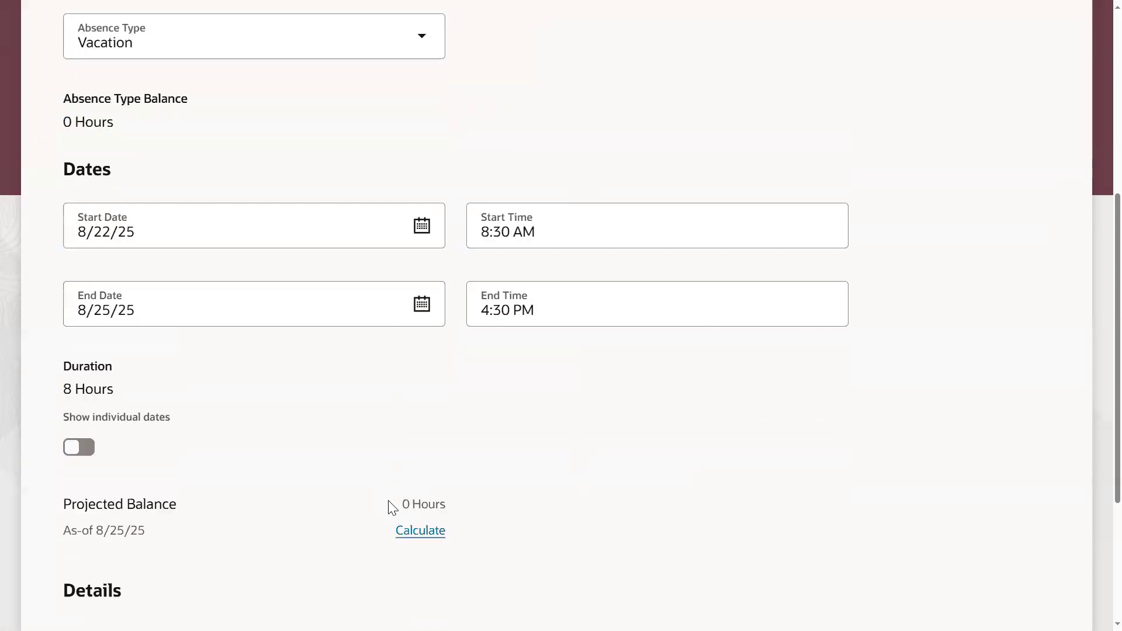
scroll(681, 450, up, 7)
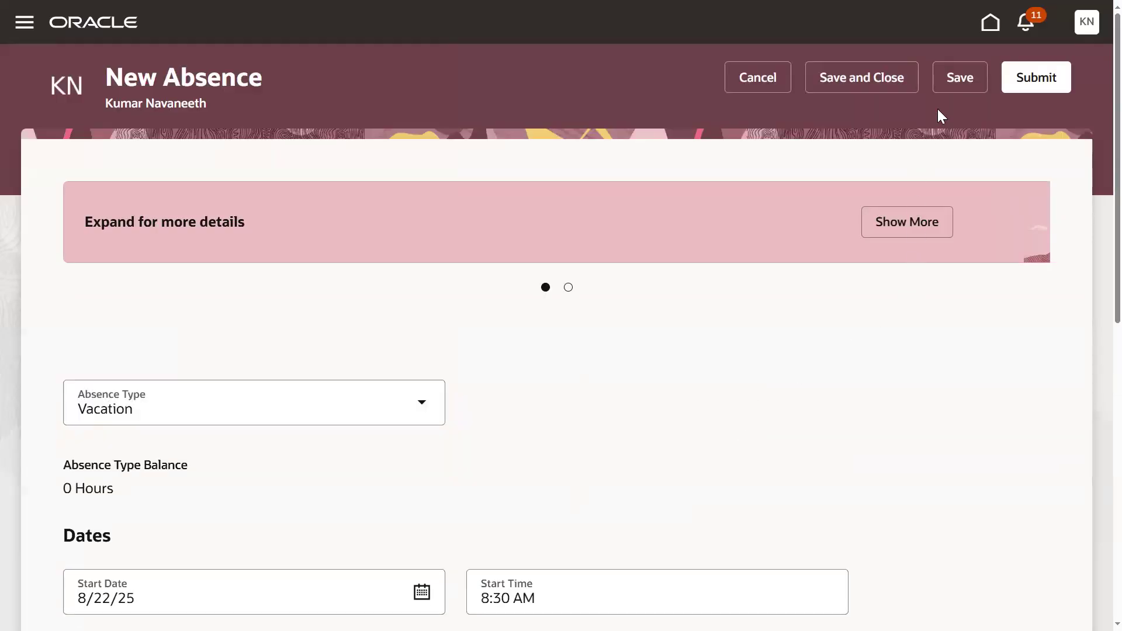
click(1023, 78)
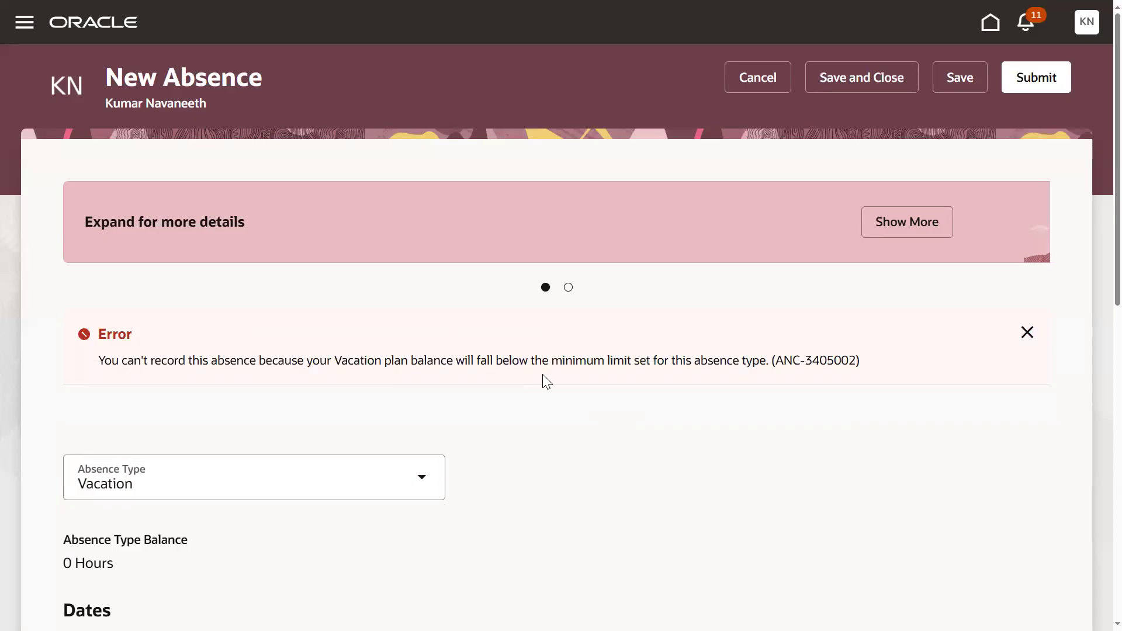
- Try to resubmit the vacation absence with the end date changed to 8/28/25
scroll(577, 381, down, 5)
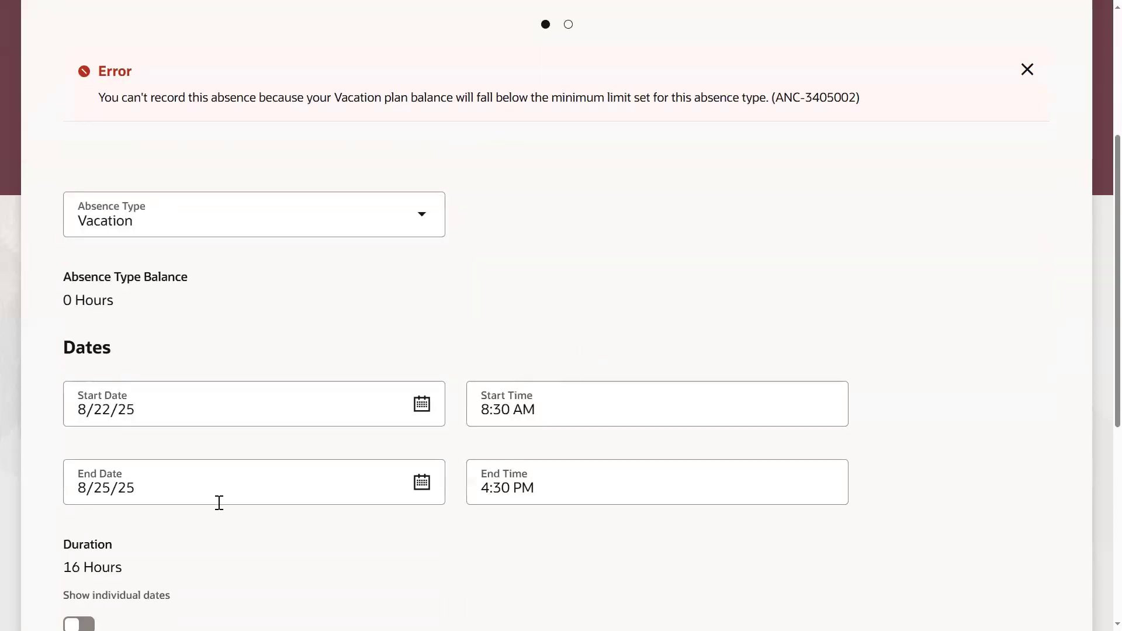
scroll(210, 520, down, 1)
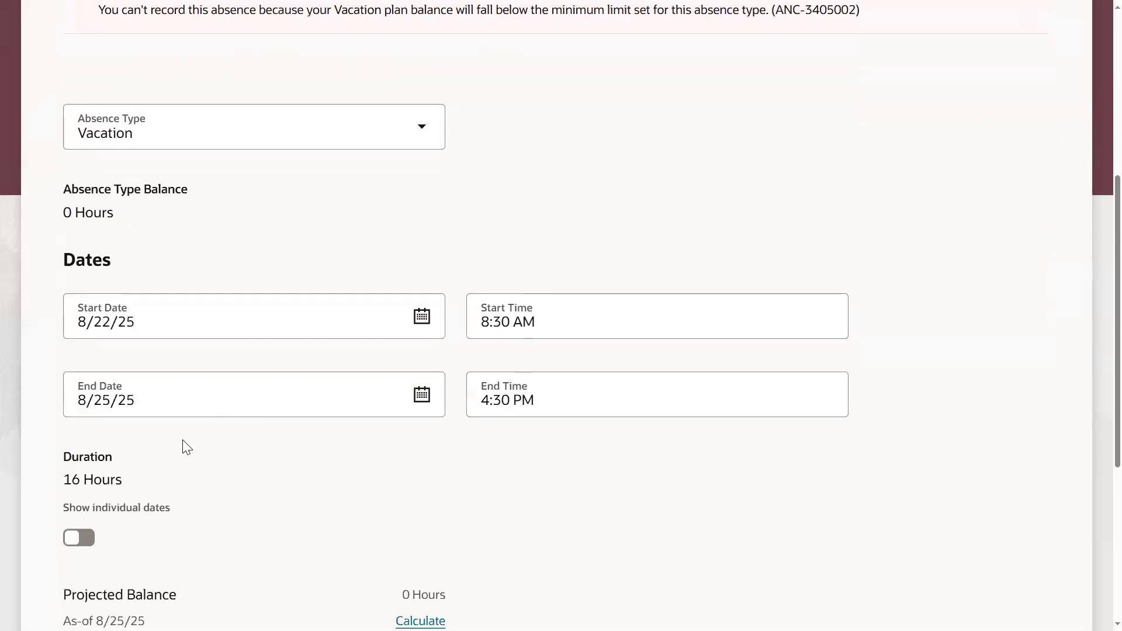
click(421, 394)
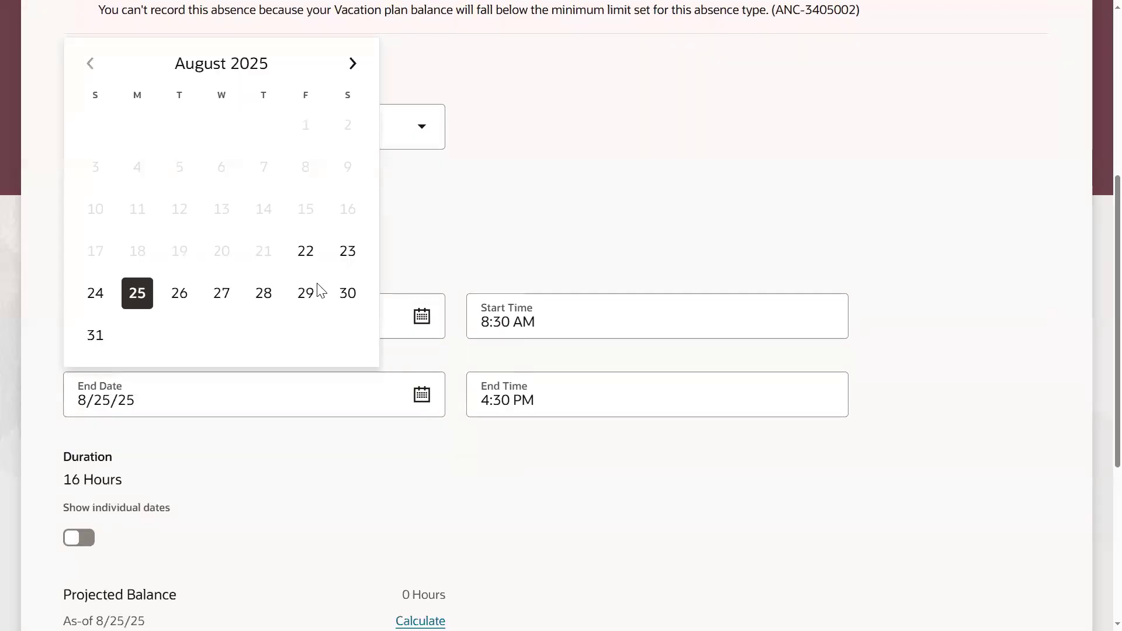
click(262, 294)
scroll(972, 314, up, 5)
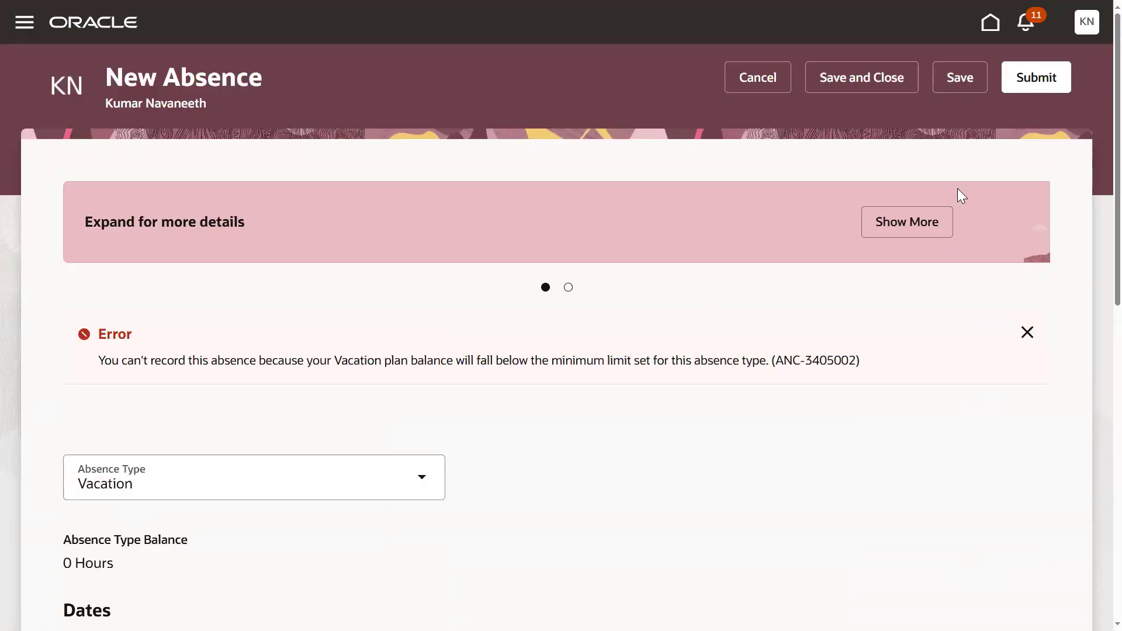
click(1035, 77)
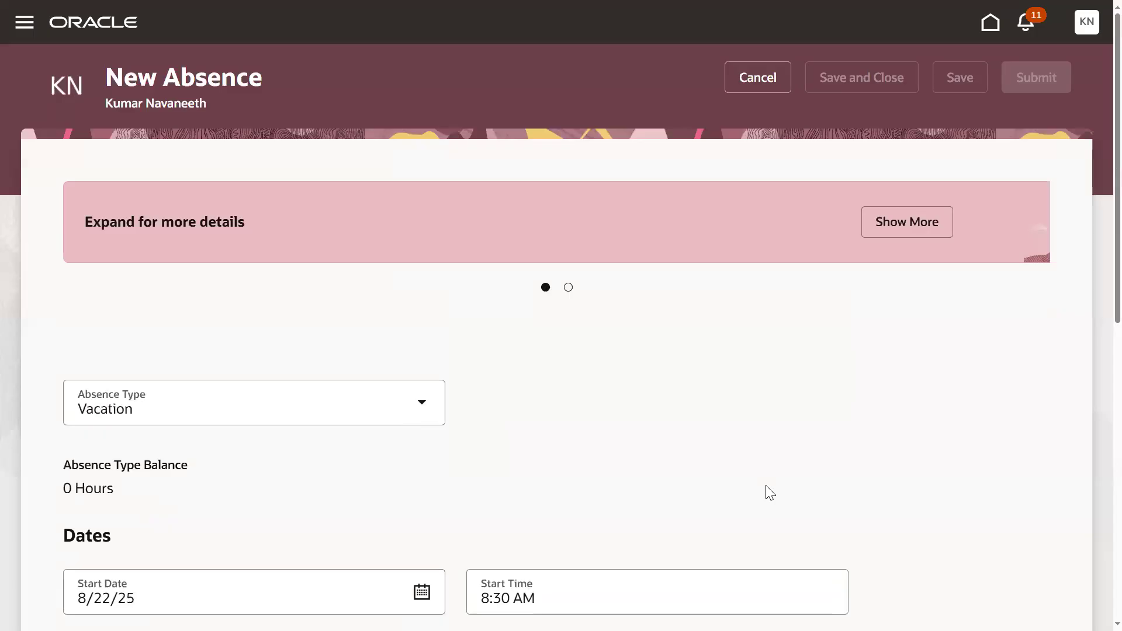
scroll(730, 449, down, 6)
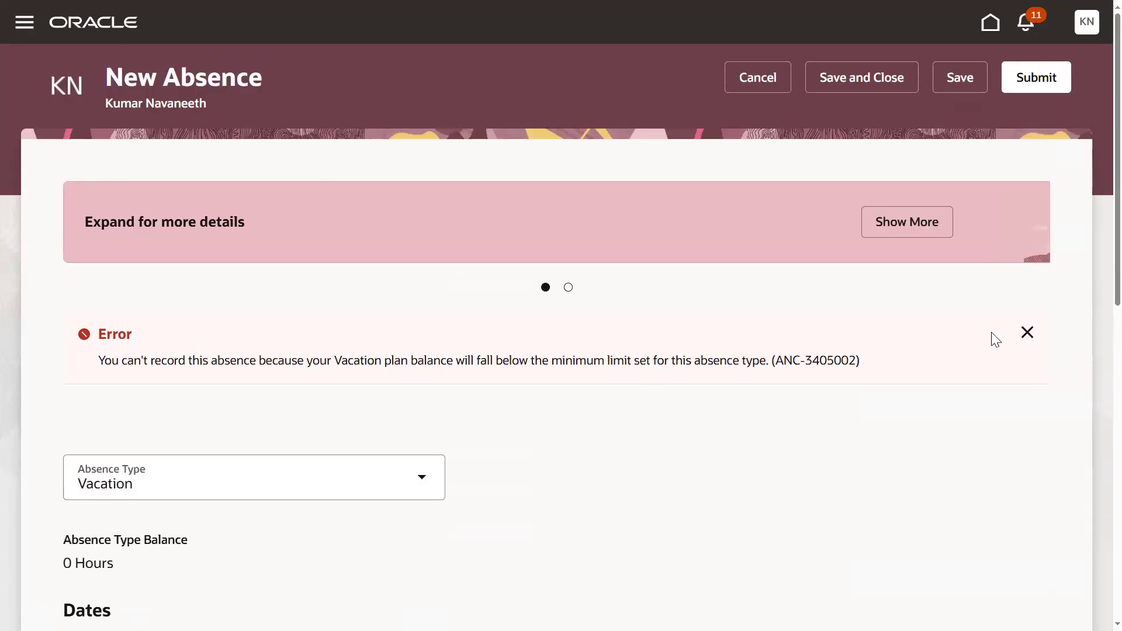
click(1026, 332)
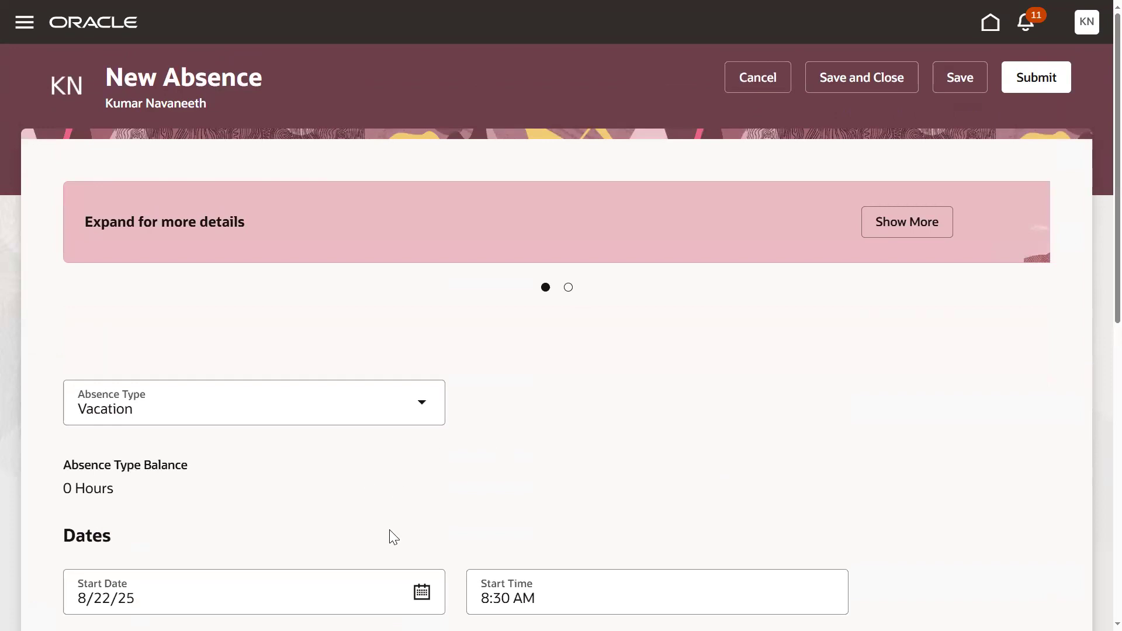
- Sign out of the employee's account and show the saved logins for the user name on the sign-in form
scroll(389, 530, down, 1)
scroll(1091, 100, up, 1)
click(1087, 35)
click(804, 377)
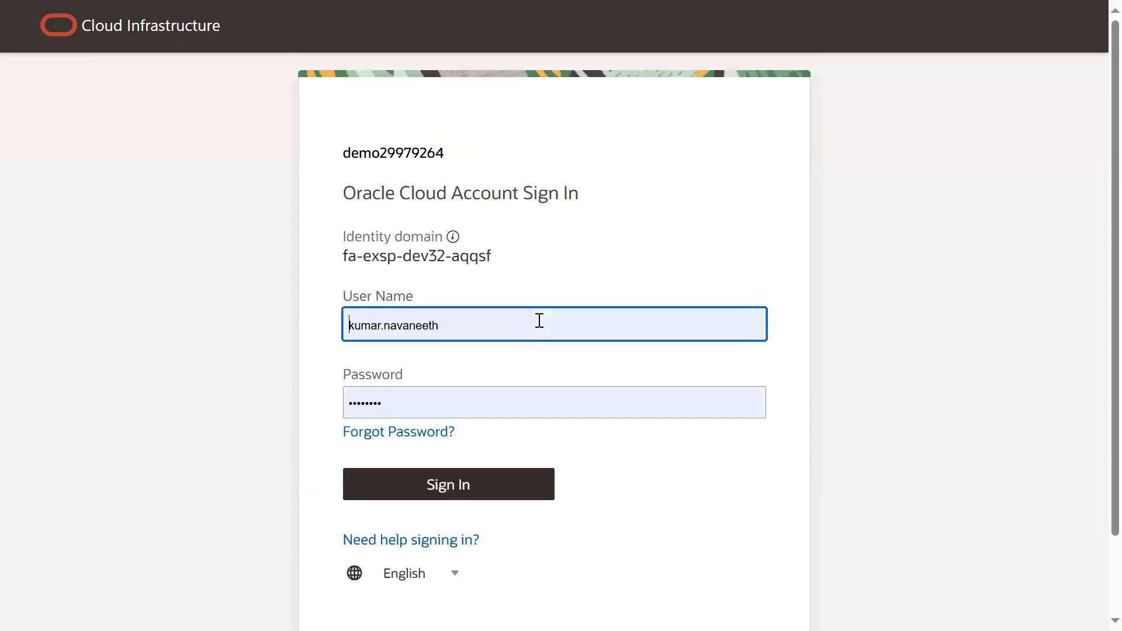
click(538, 321)
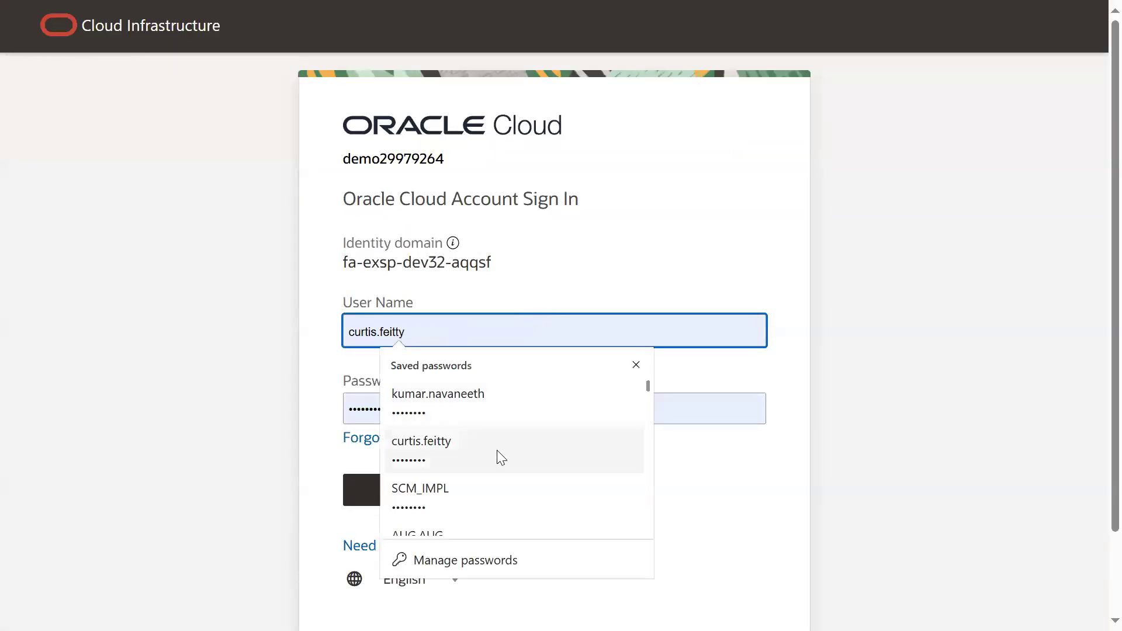
- Sign in to the HR administrator's account using its saved user name and password
scroll(483, 514, down, 1)
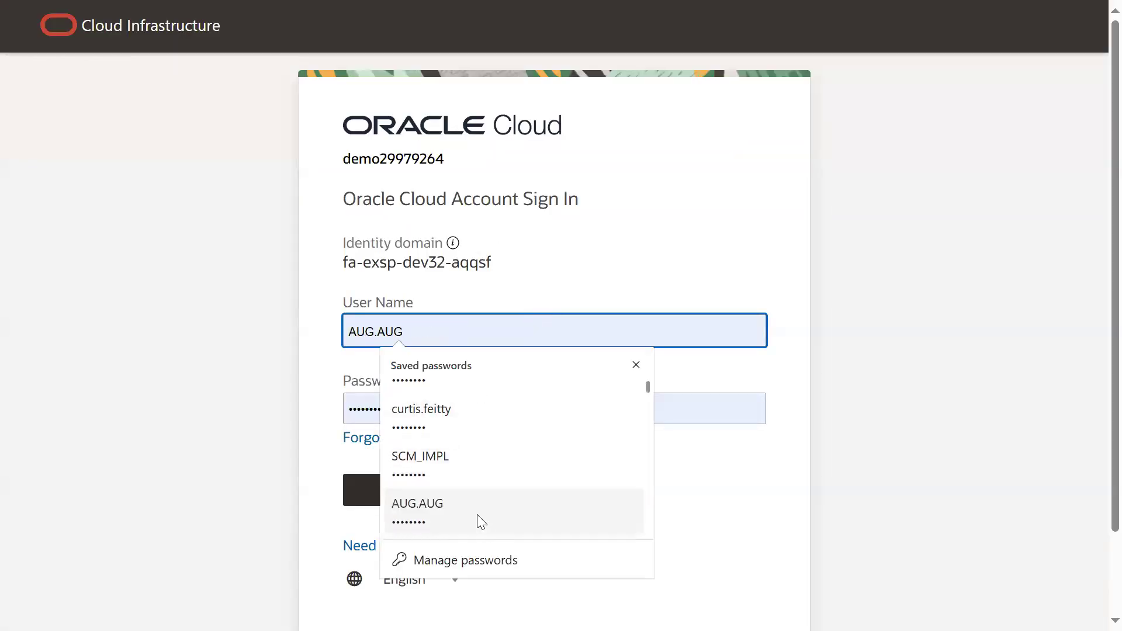
click(480, 521)
click(461, 496)
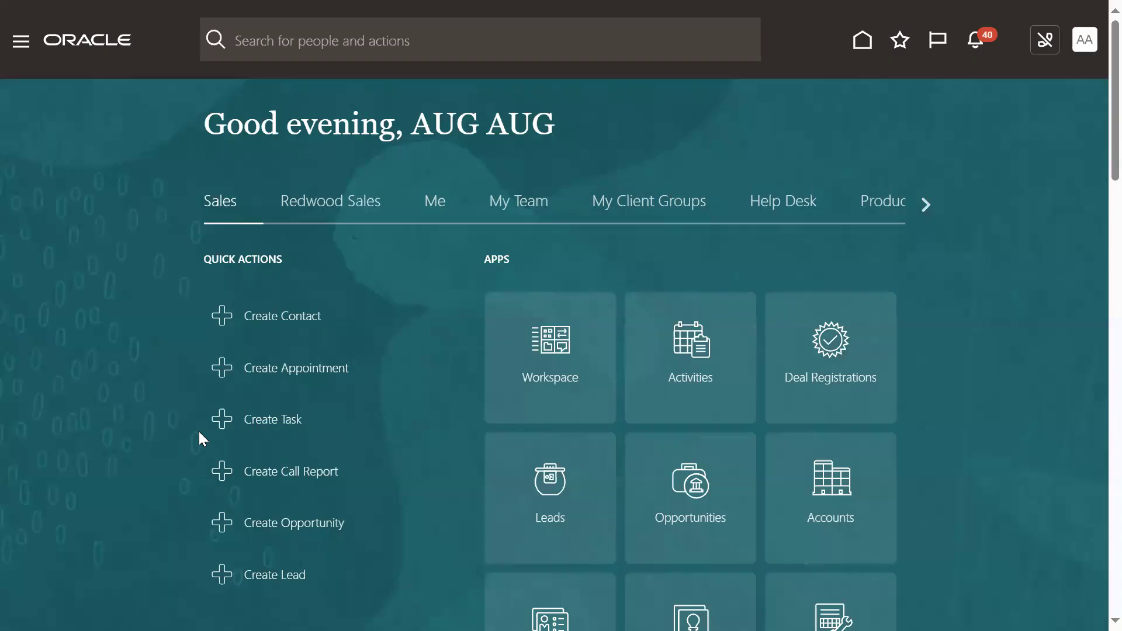
- Open Person Management from the My Client Groups area
click(23, 43)
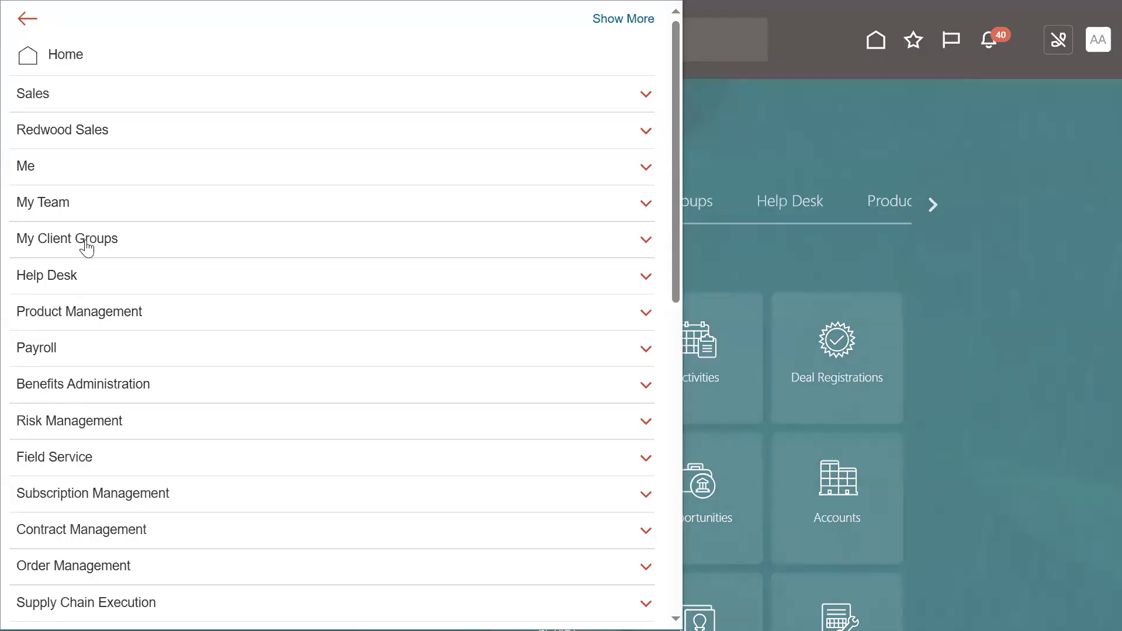
double_click(86, 245)
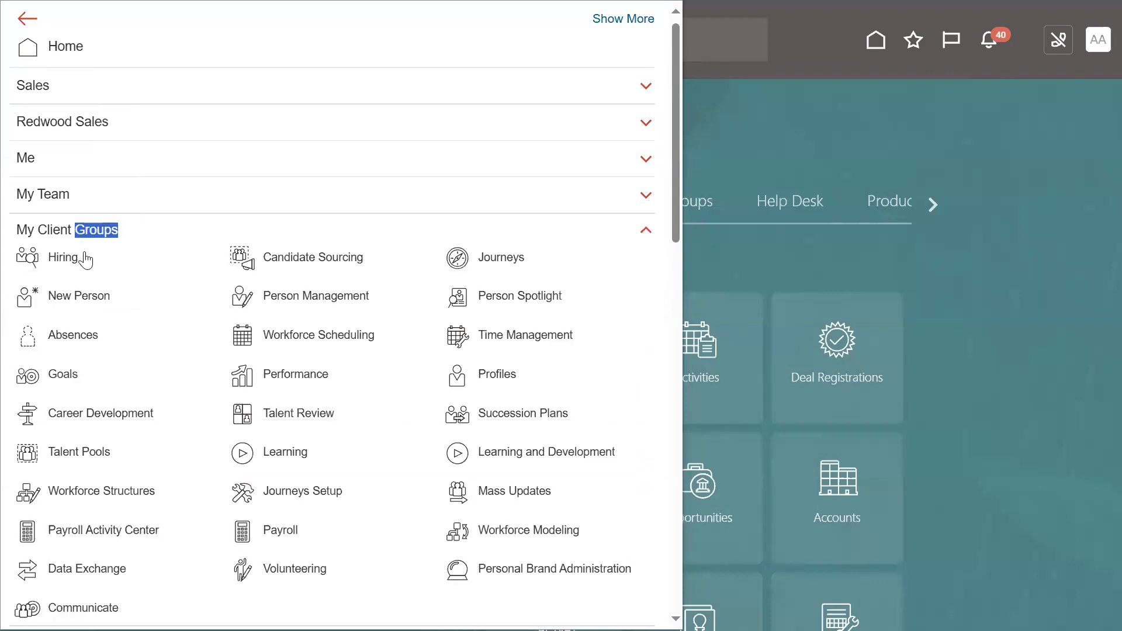
click(335, 300)
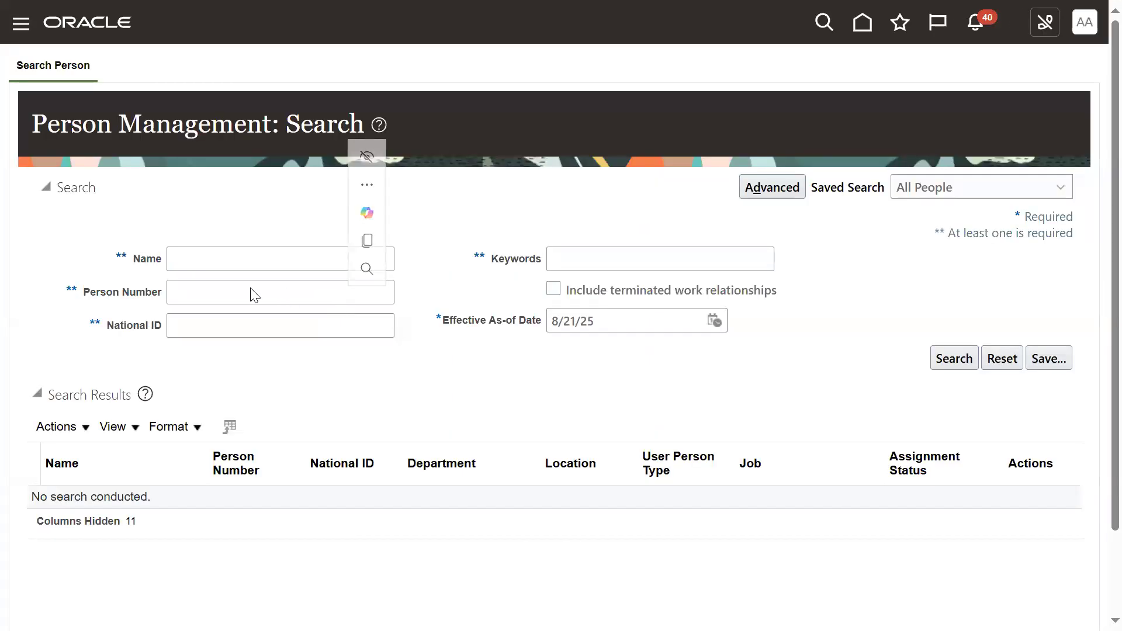
- Search the person records by the employee's name, trying one part of the name and then the other
click(237, 258)
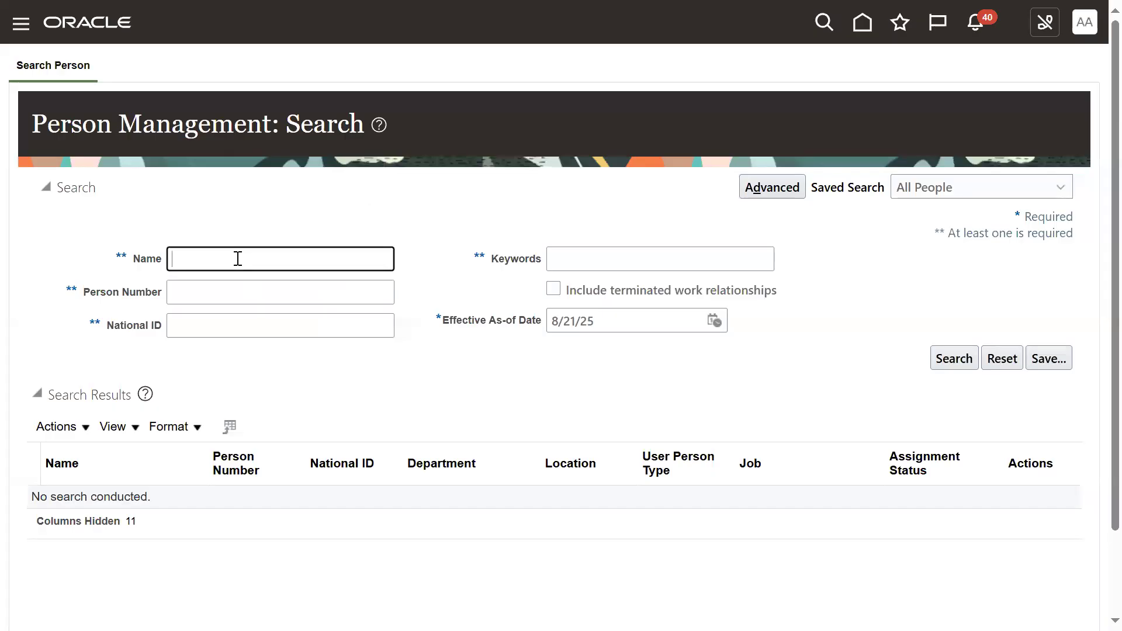
text(nava)
key(Return)
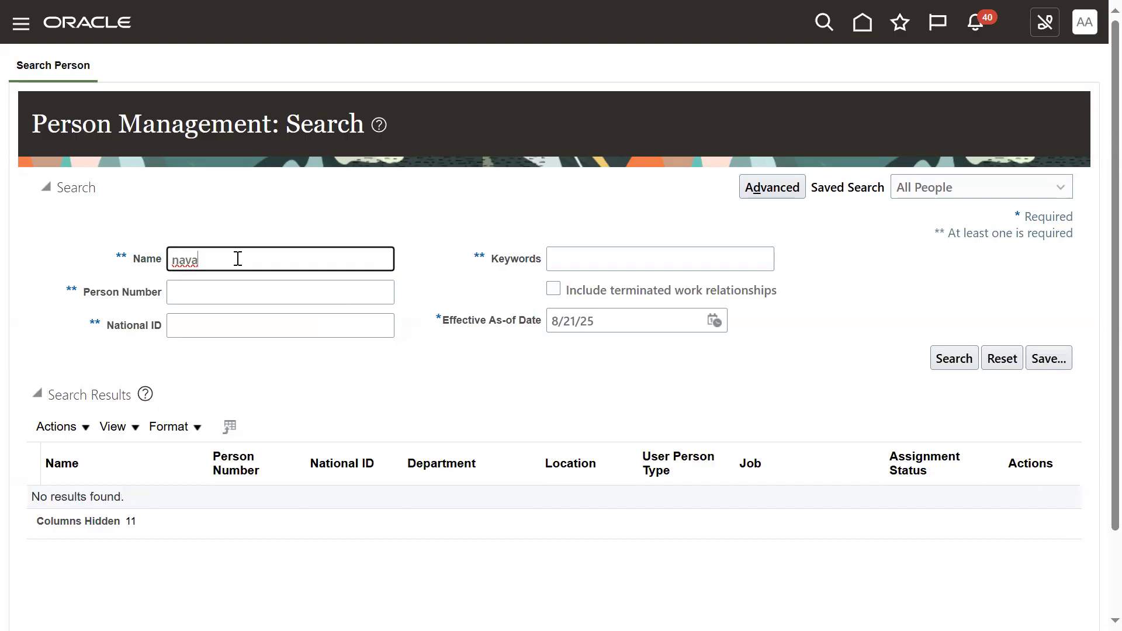
key(ctrl+a)
text(kumar%nav)
key(BackSpace)
key(BackSpace)
key(BackSpace)
key(BackSpace)
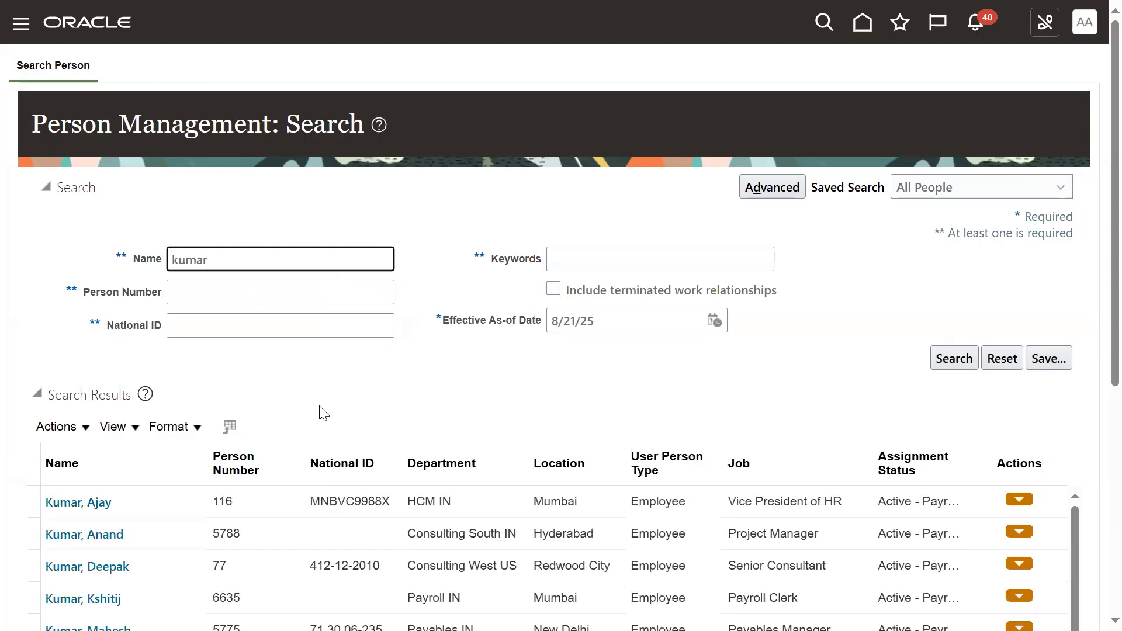
- Find the newly hired Sales Representative based in Redwood City among the search results and open that employee's record
scroll(268, 493, down, 5)
scroll(268, 494, down, 1)
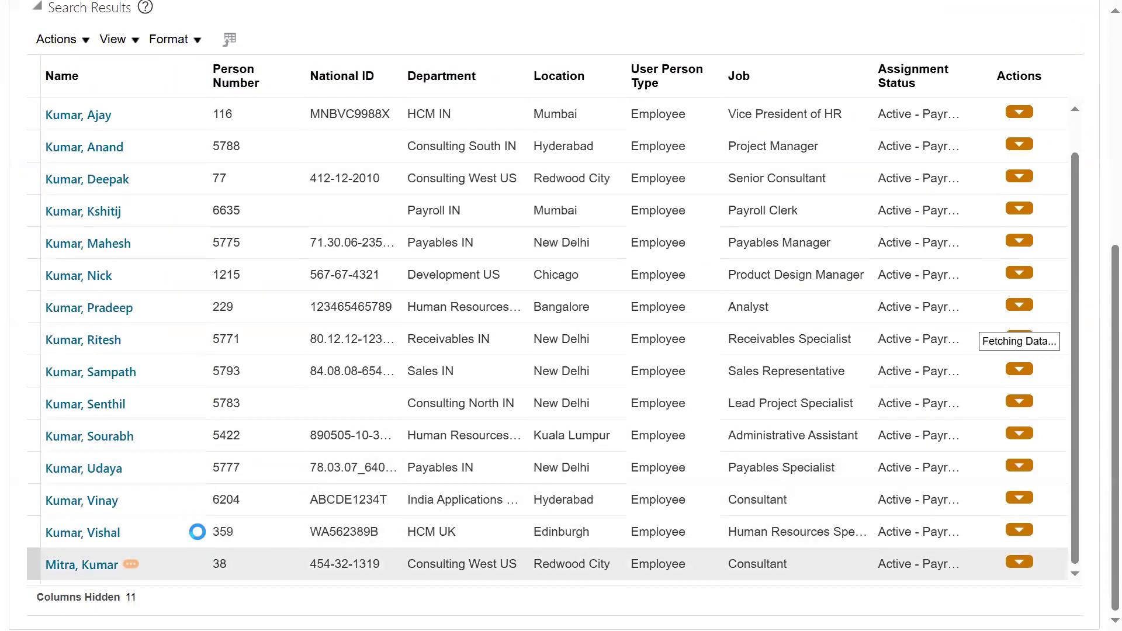
scroll(205, 514, down, 1)
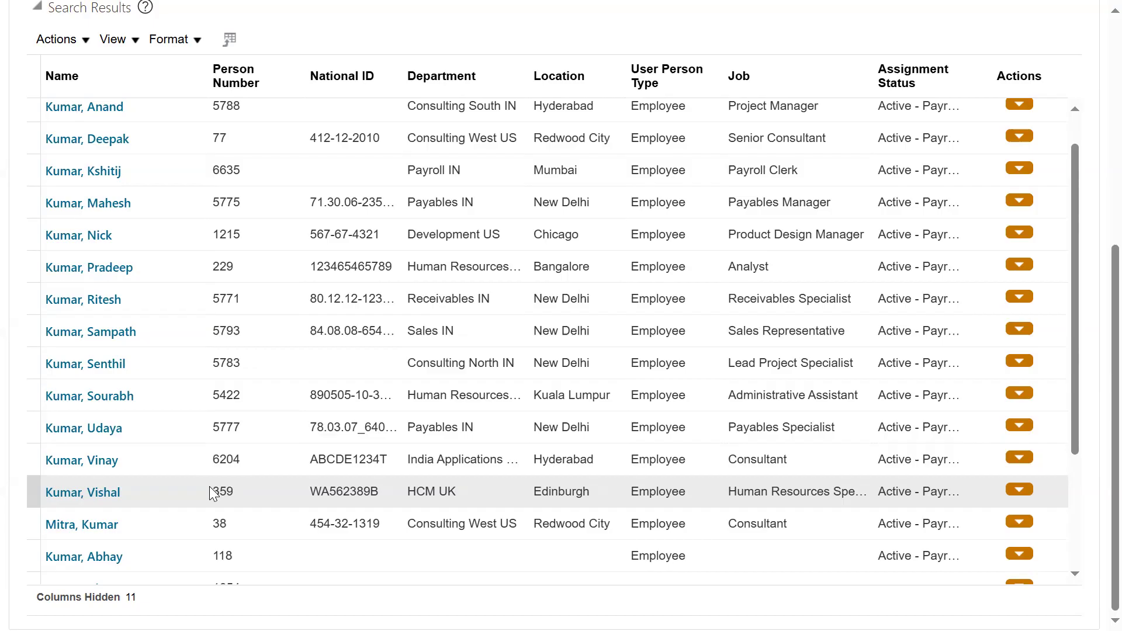
scroll(219, 538, down, 4)
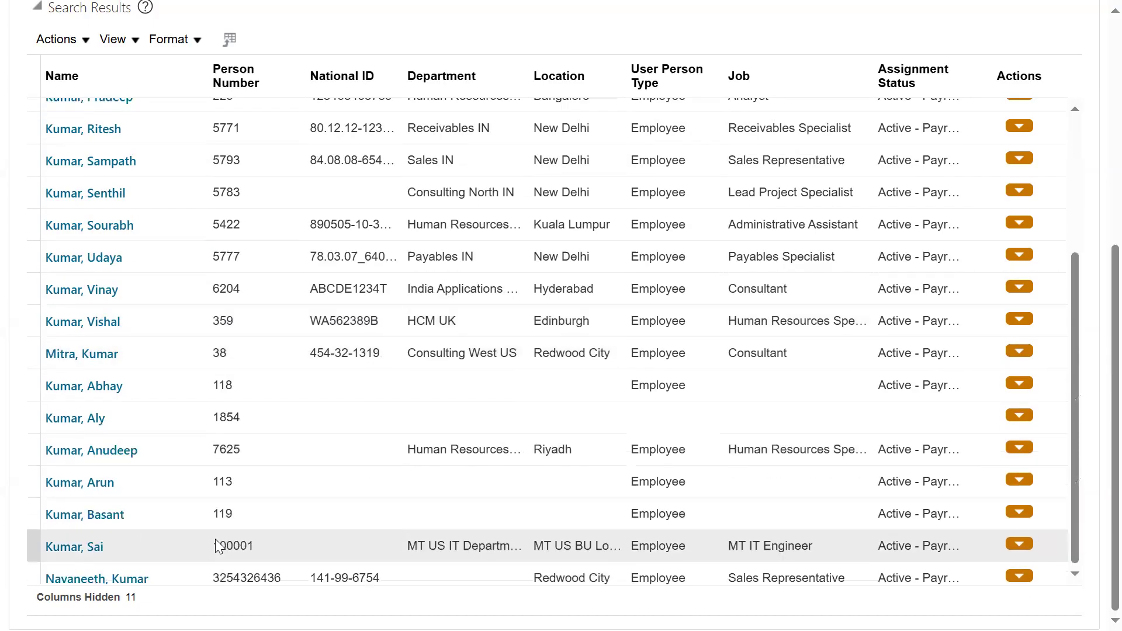
click(122, 579)
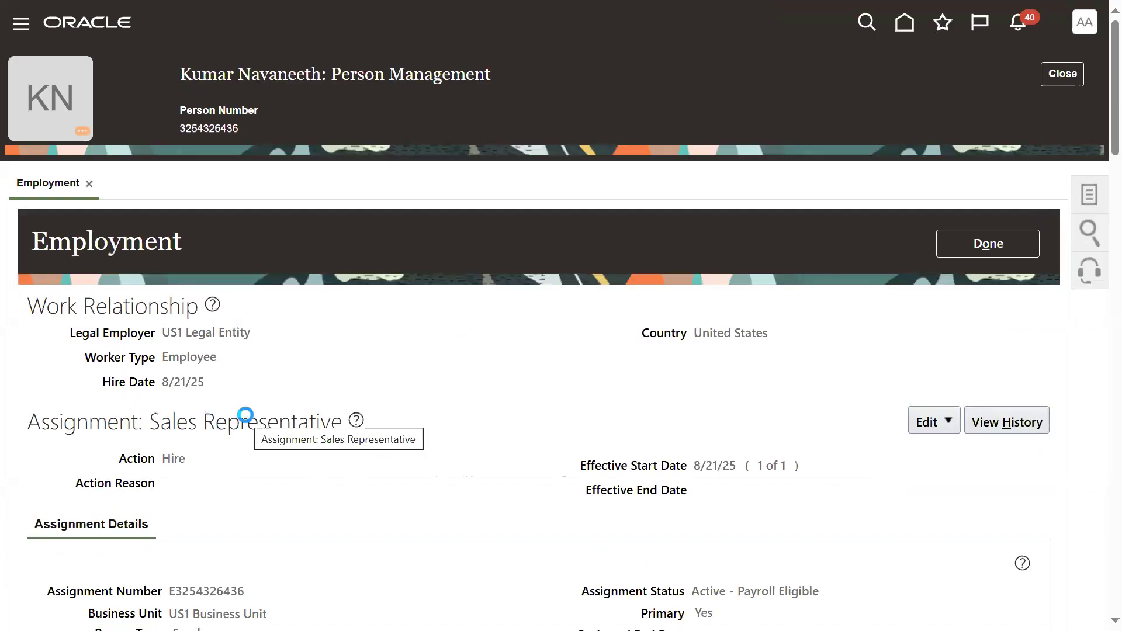
- Open the employee's Absence Records and select the Vacation plan in the plan balances
click(1089, 194)
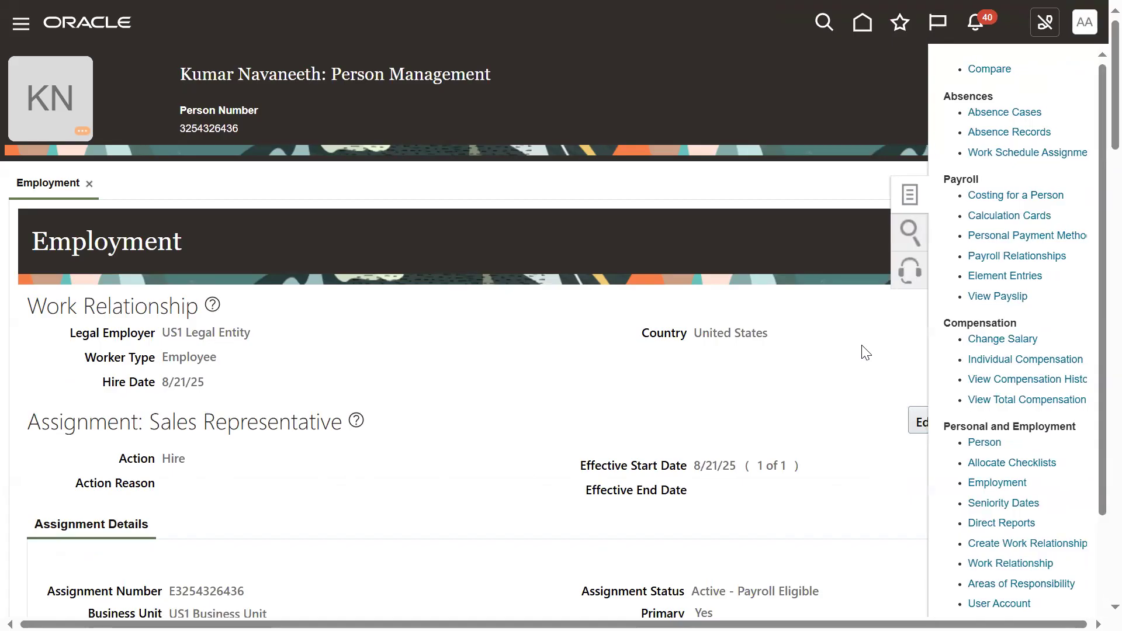
click(1028, 144)
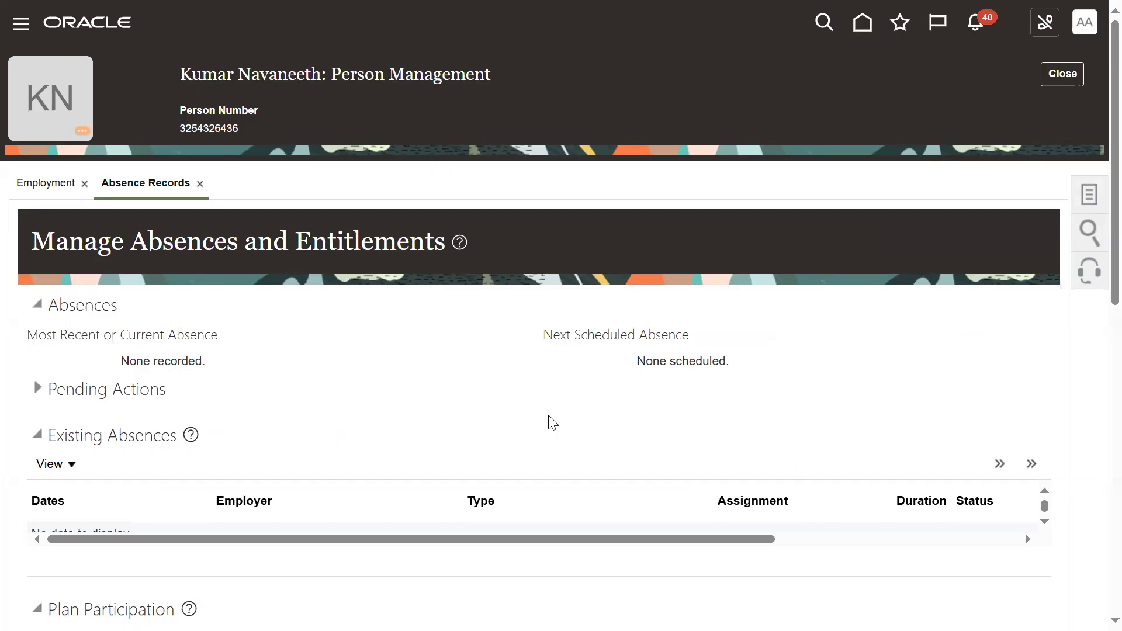
scroll(154, 398, down, 4)
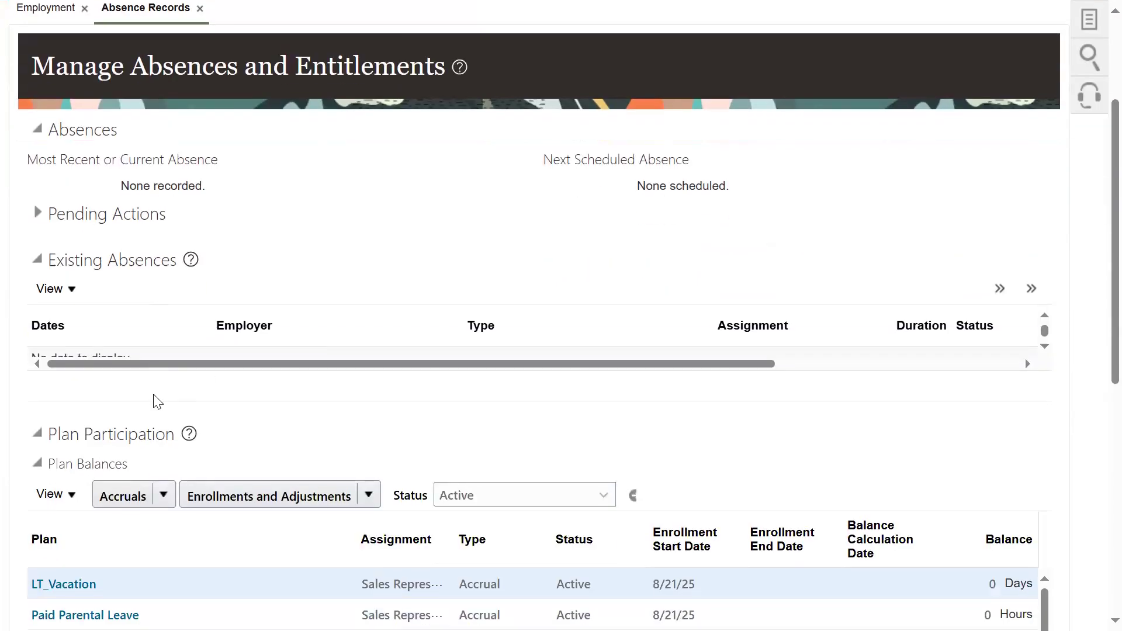
scroll(157, 401, down, 4)
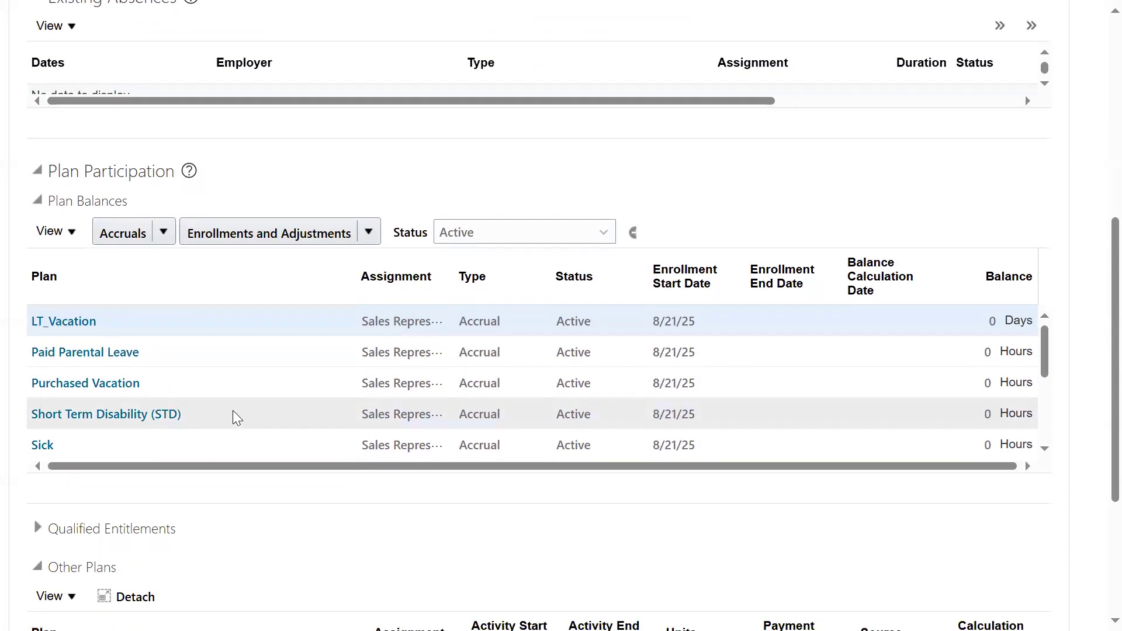
scroll(233, 416, down, 3)
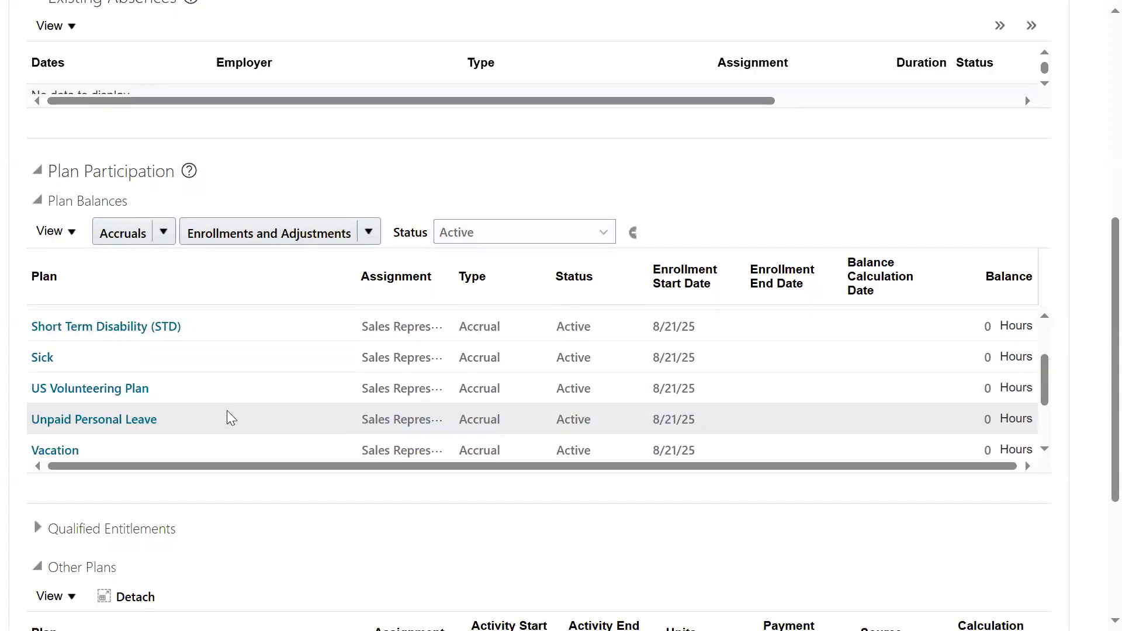
scroll(226, 410, down, 5)
click(160, 269)
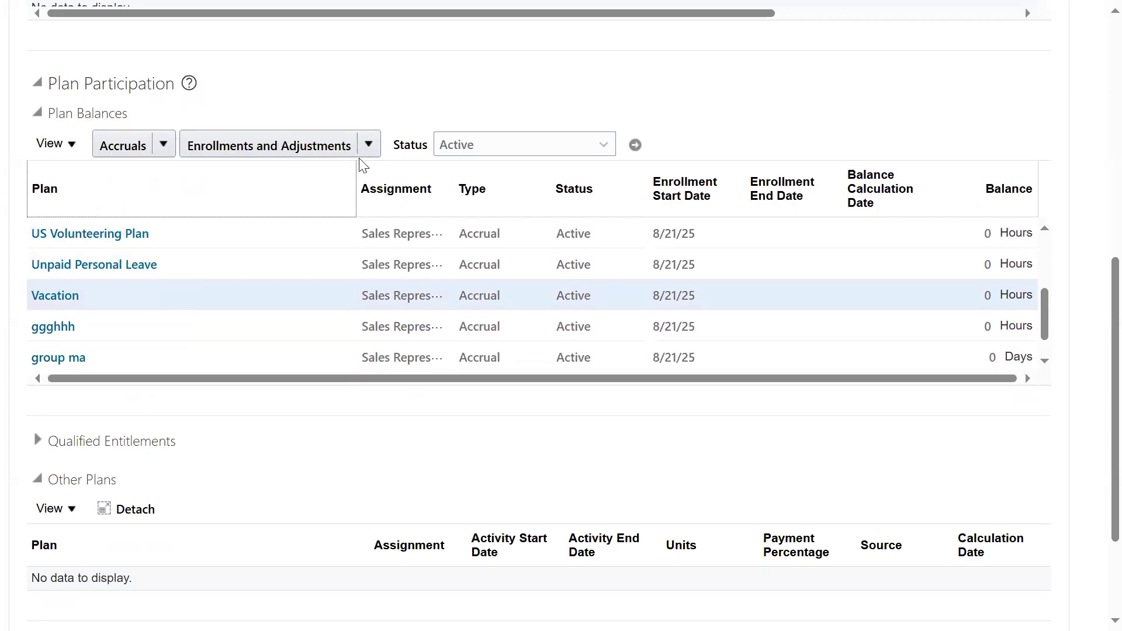
- Run accruals for the selected Vacation plan with balance as-of date 8/21/25, calculating accruals and balances, and check the plan's balance
click(369, 144)
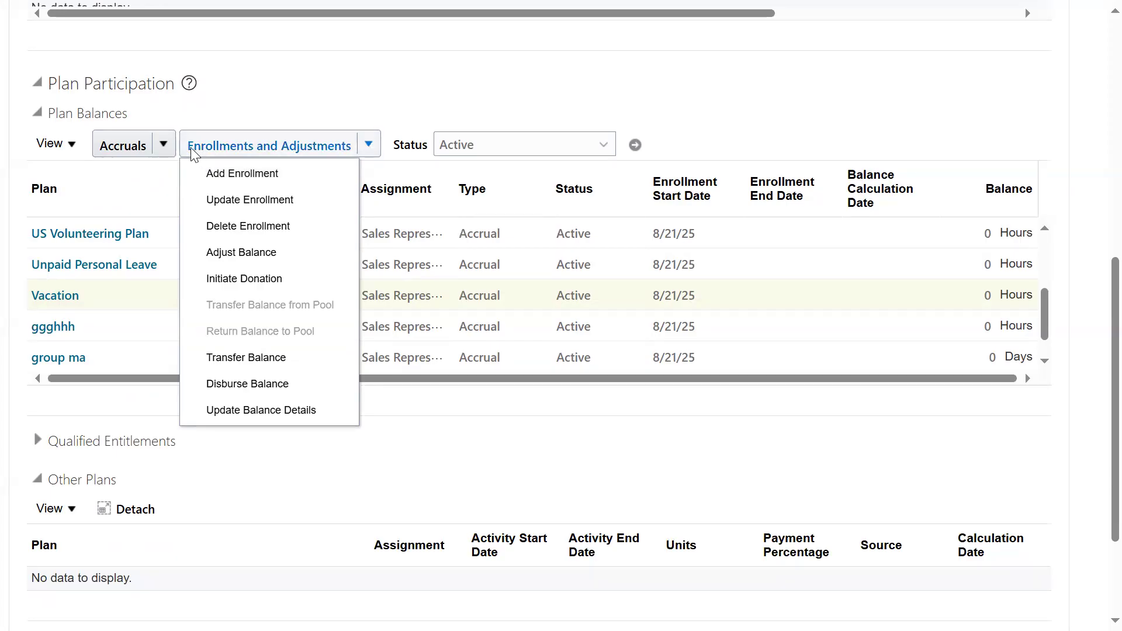
click(164, 145)
click(208, 198)
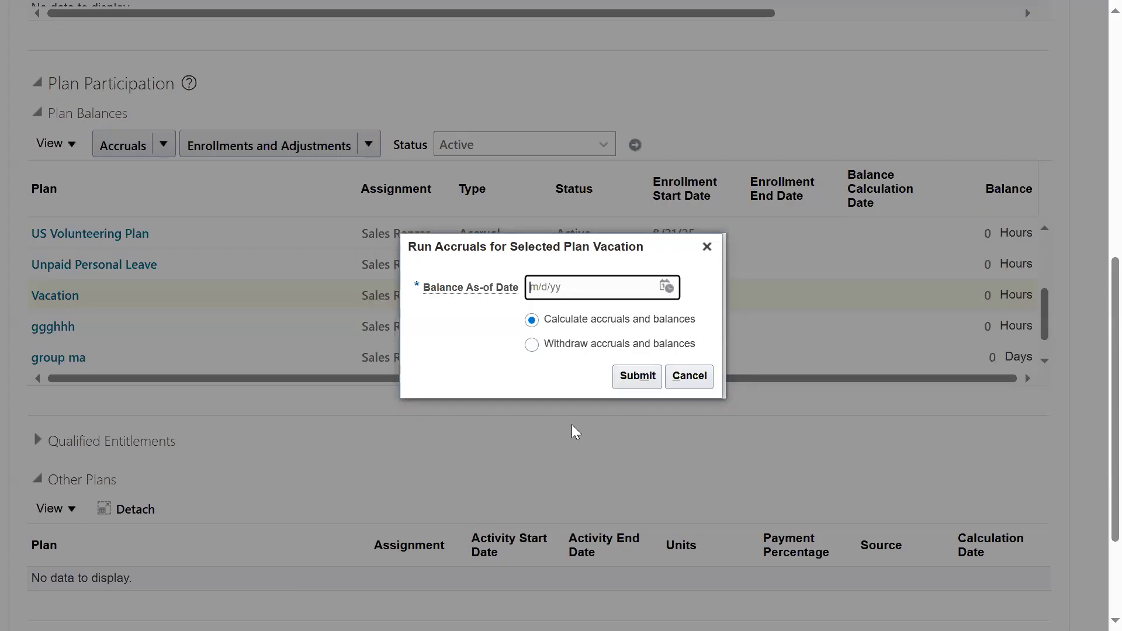
click(666, 286)
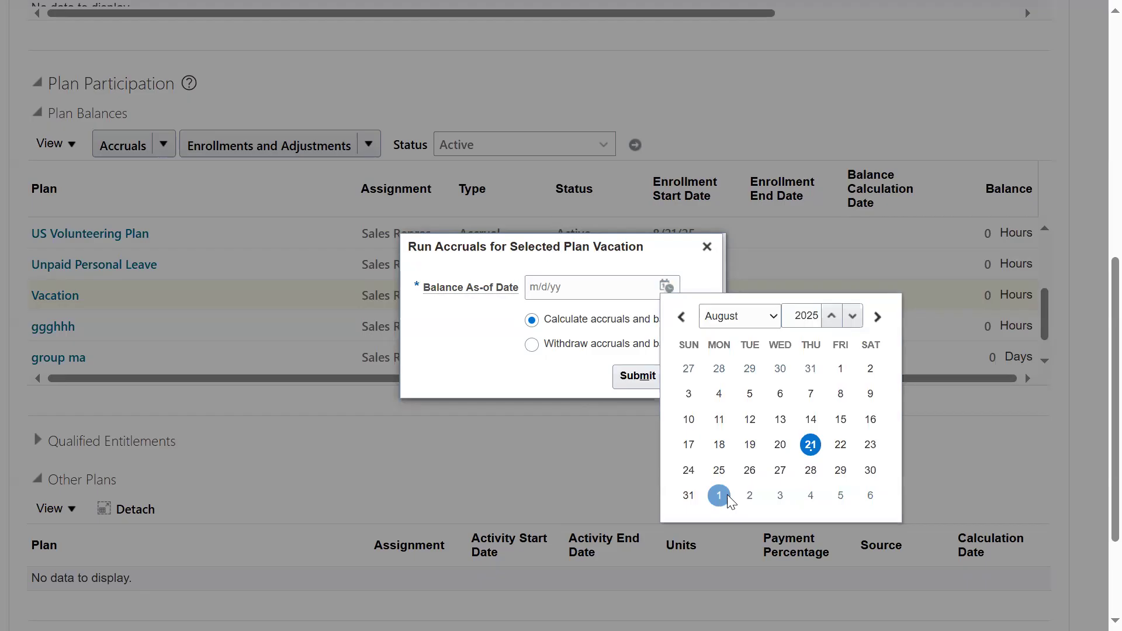
click(810, 444)
click(622, 375)
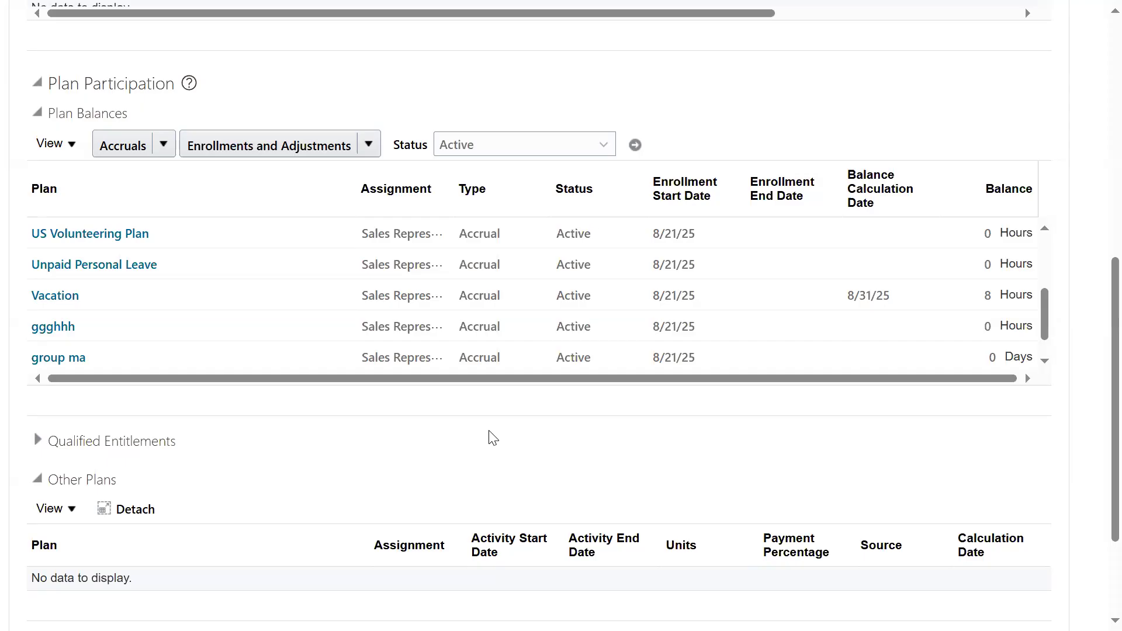
click(673, 297)
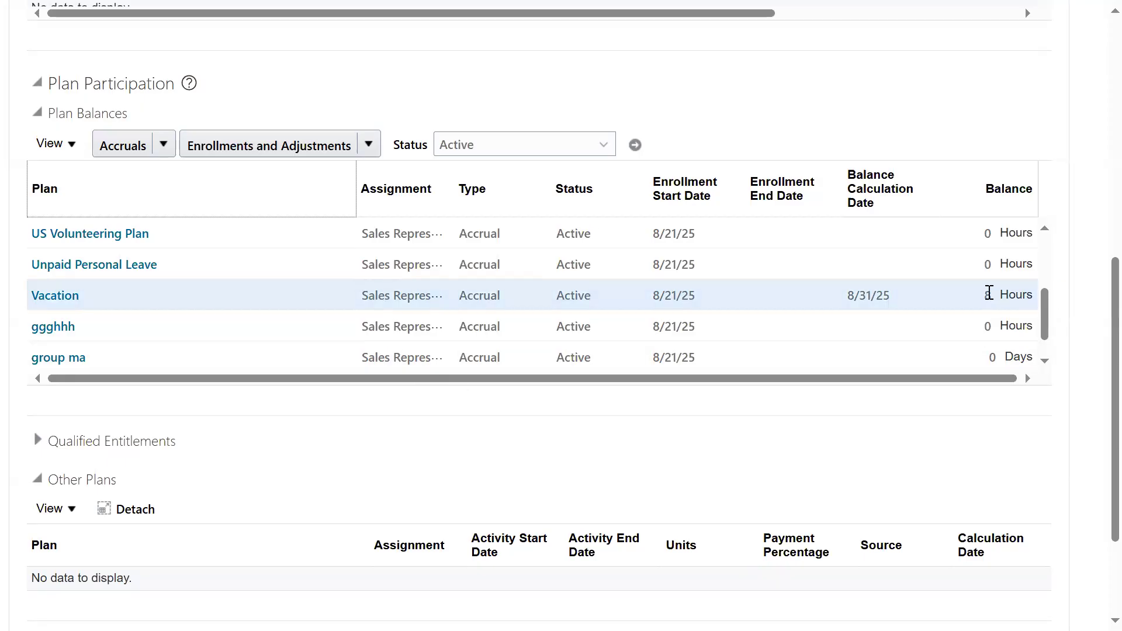
drag(984, 295, 1001, 297)
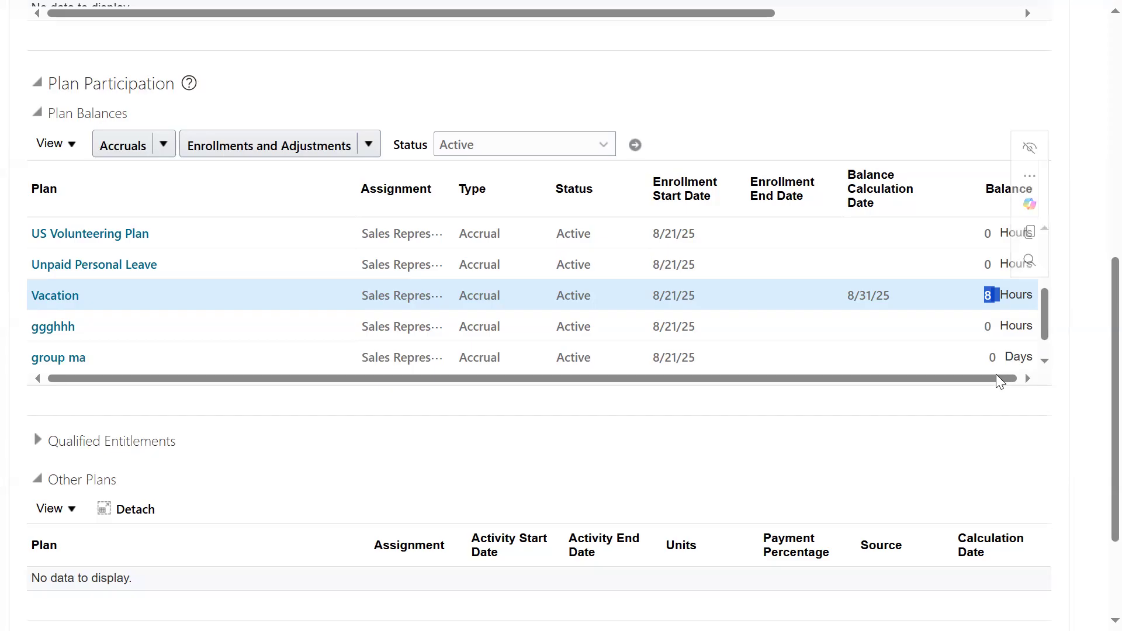
click(782, 288)
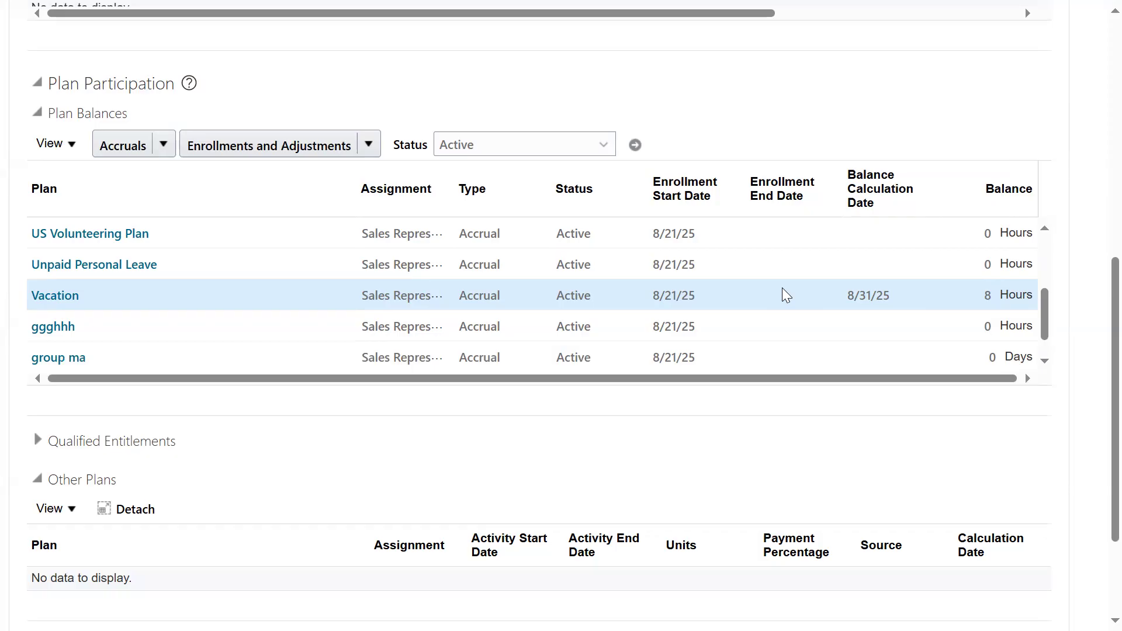
- Sign out of the administrator's account and sign in as the employee with the saved user name and password
scroll(1099, 213, up, 10)
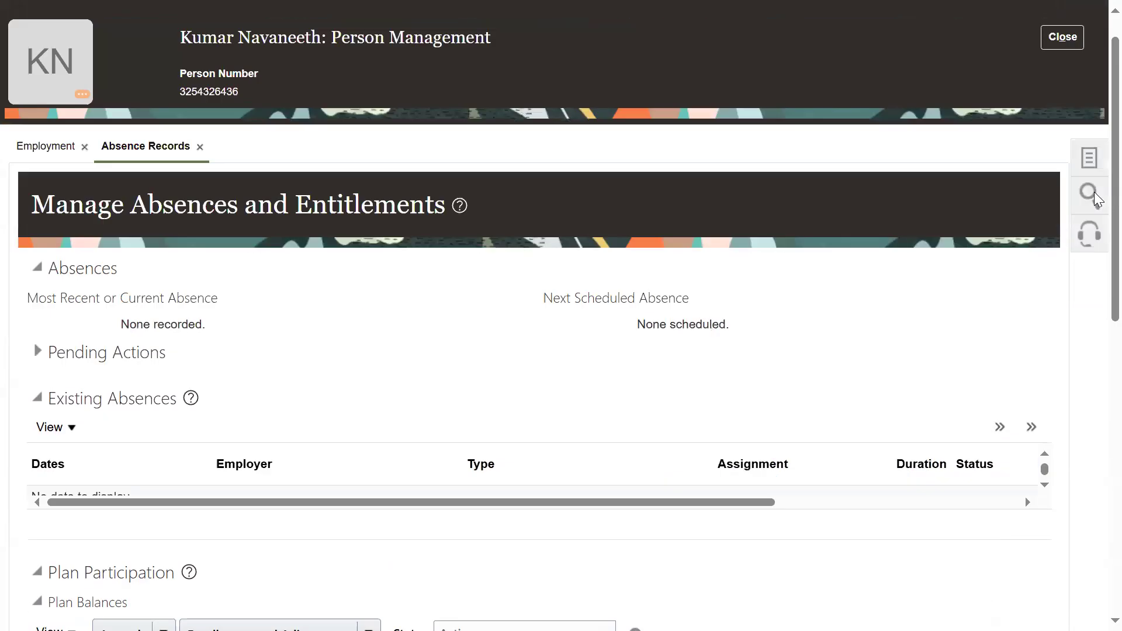
click(1085, 25)
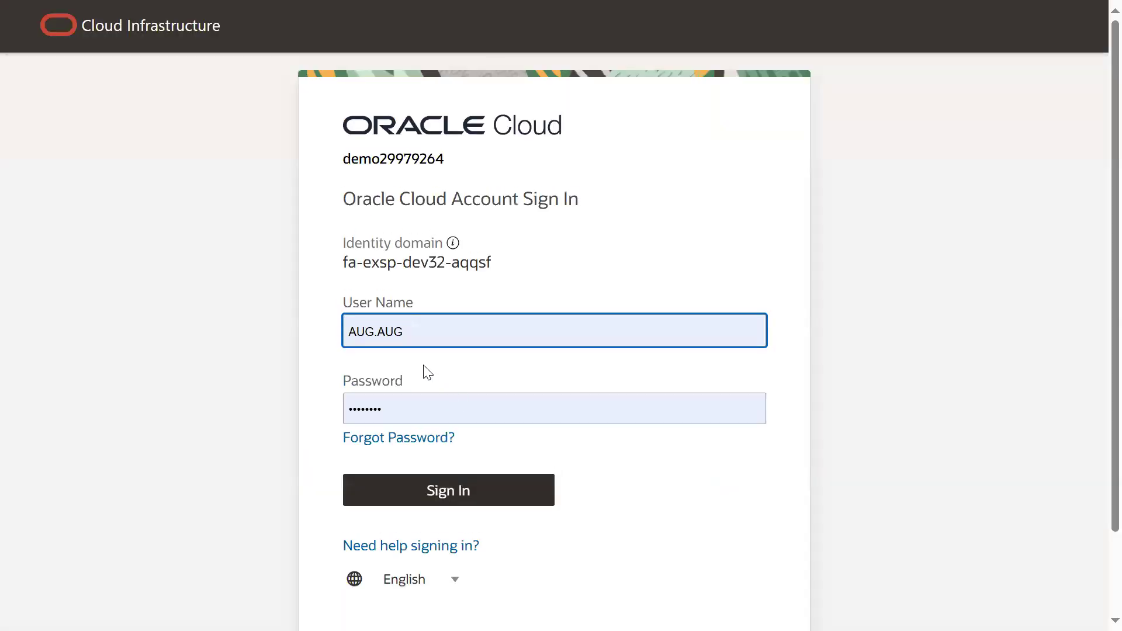
click(443, 325)
double_click(443, 325)
click(443, 442)
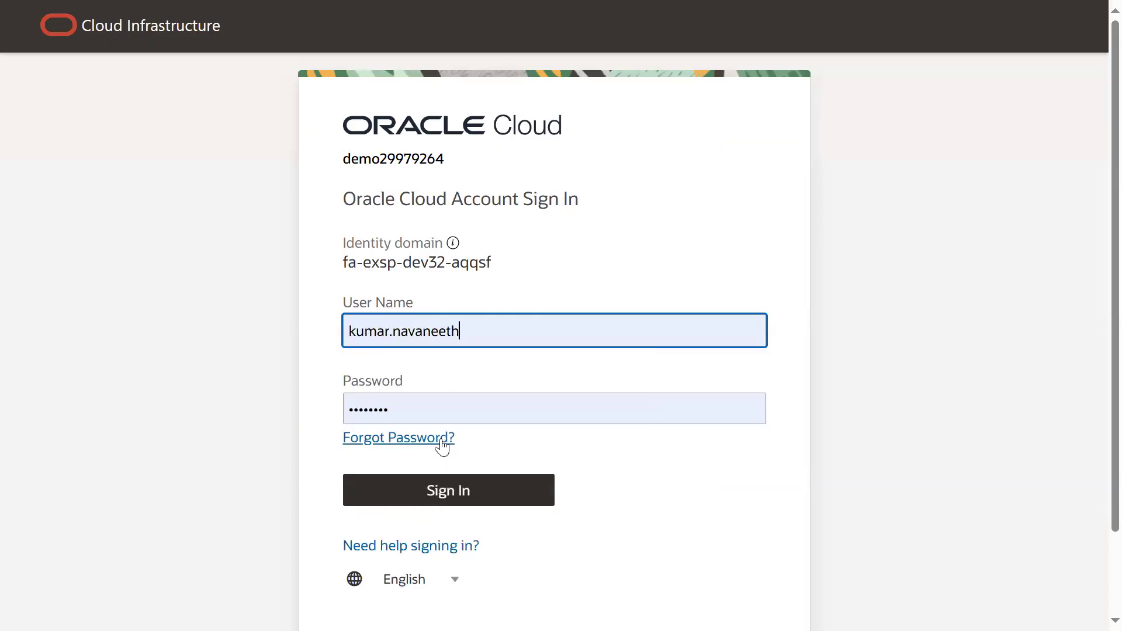
click(437, 486)
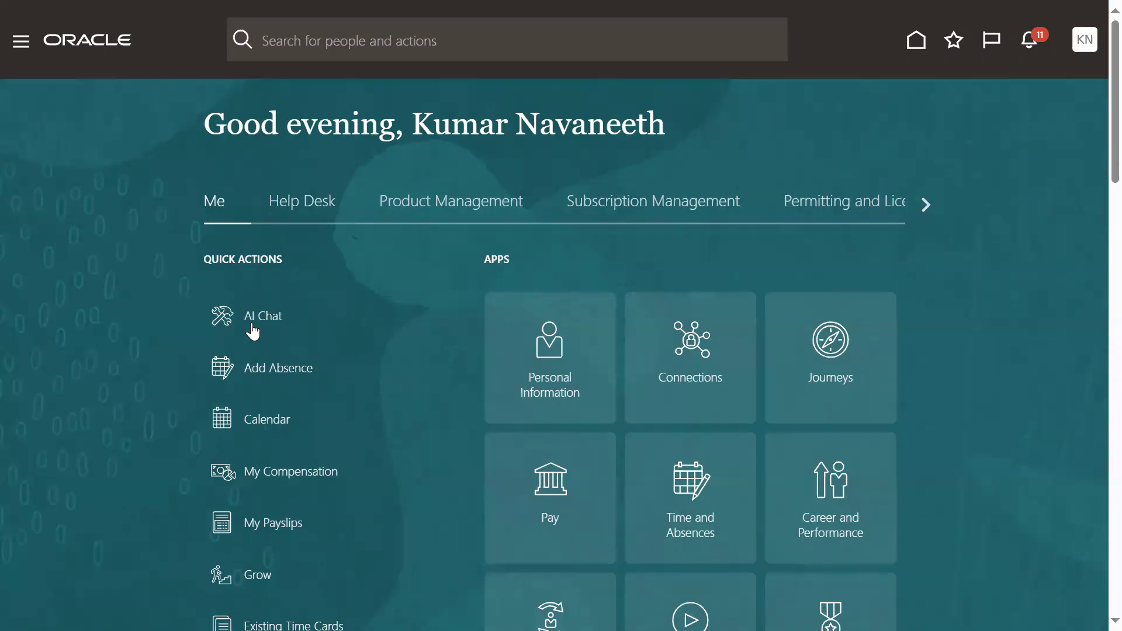
- Open the employee's Time and Absences page and start adding a new absence
click(27, 49)
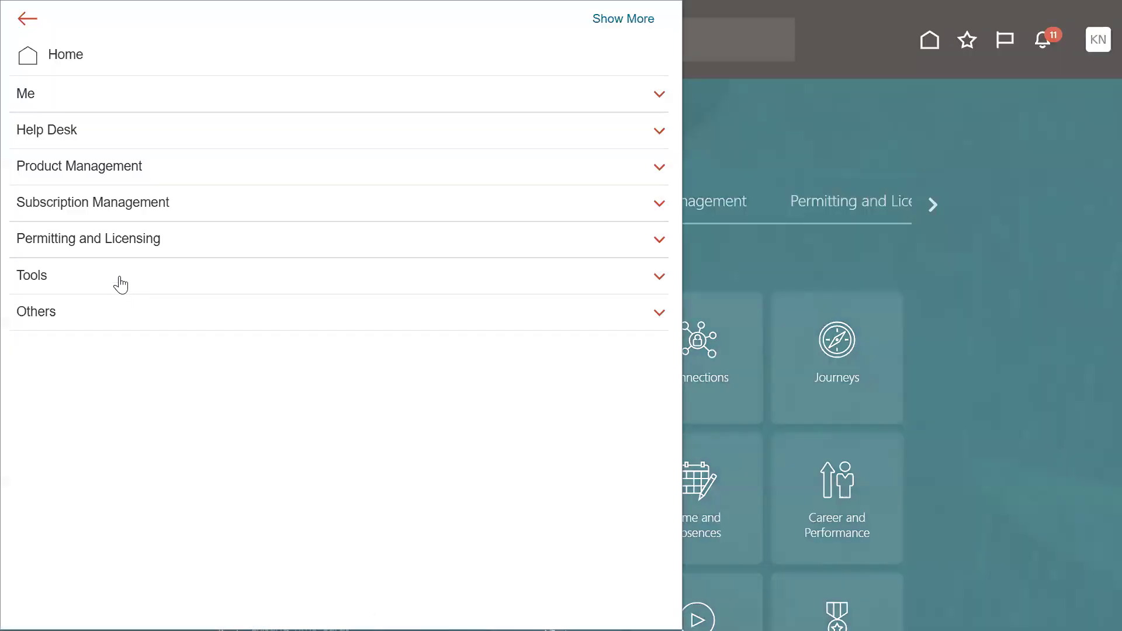
click(56, 99)
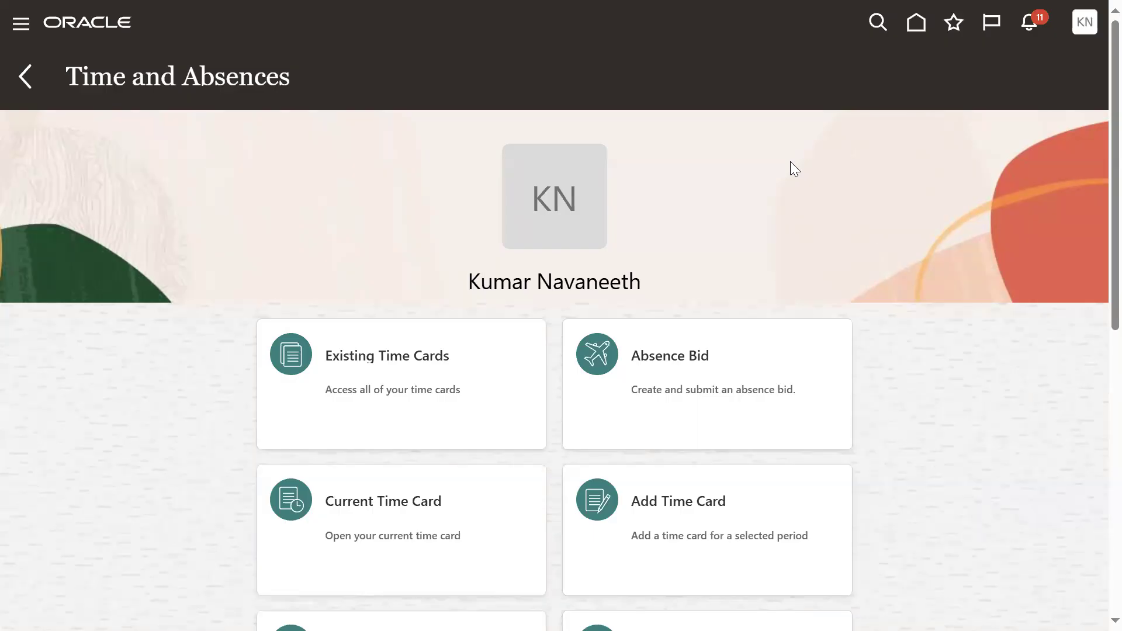
scroll(282, 206, down, 7)
click(345, 395)
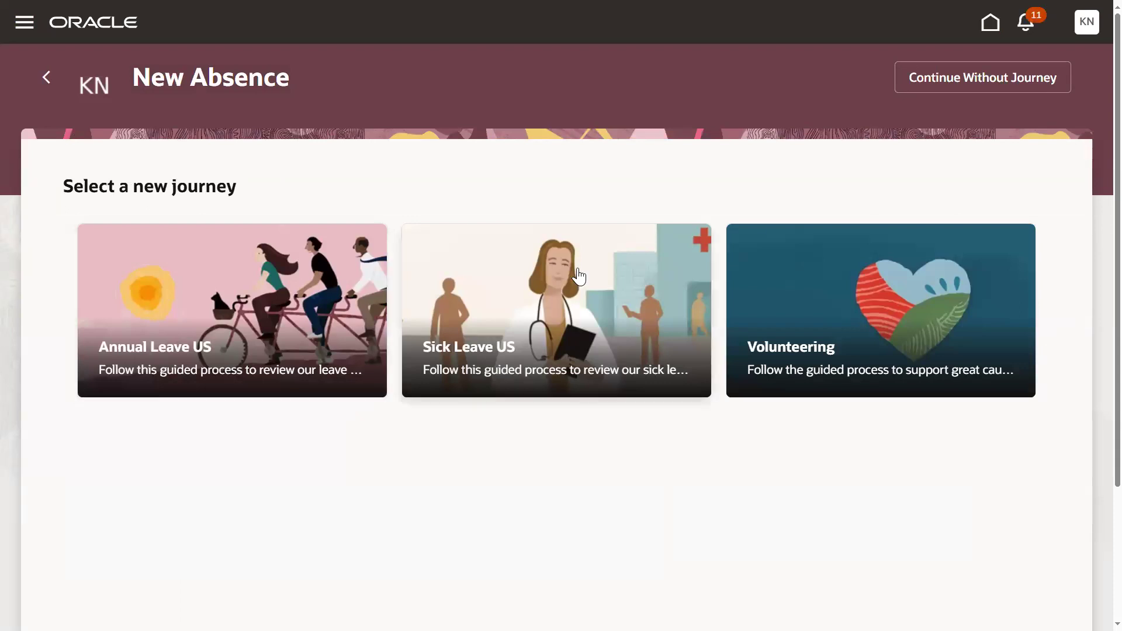
- Continue the new absence without a journey and choose Vacation as the absence type
click(959, 77)
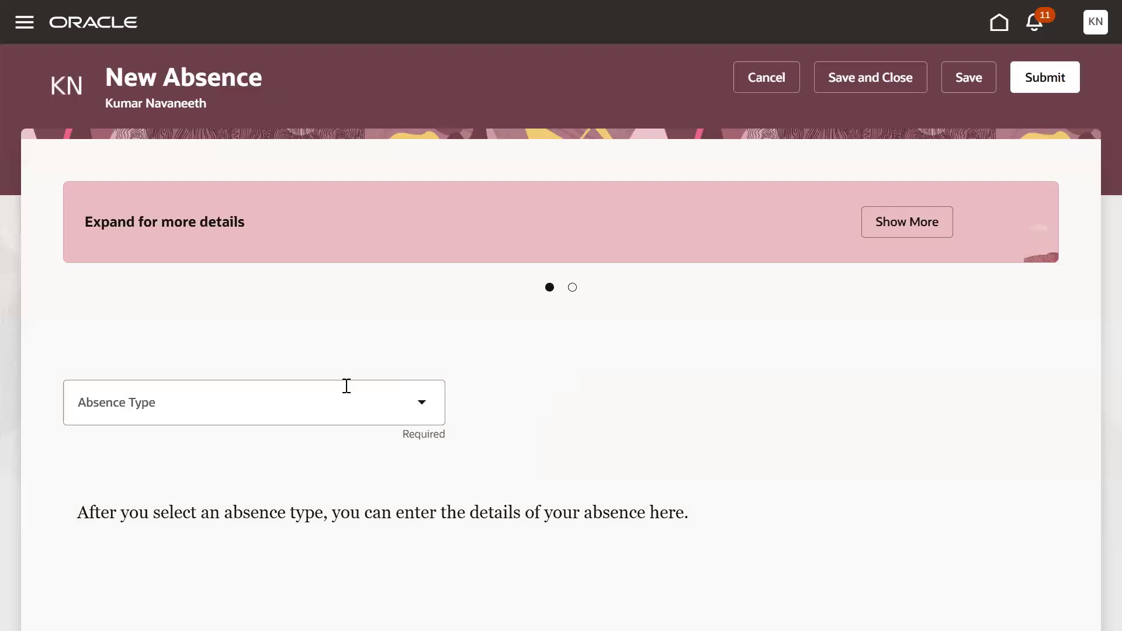
click(421, 404)
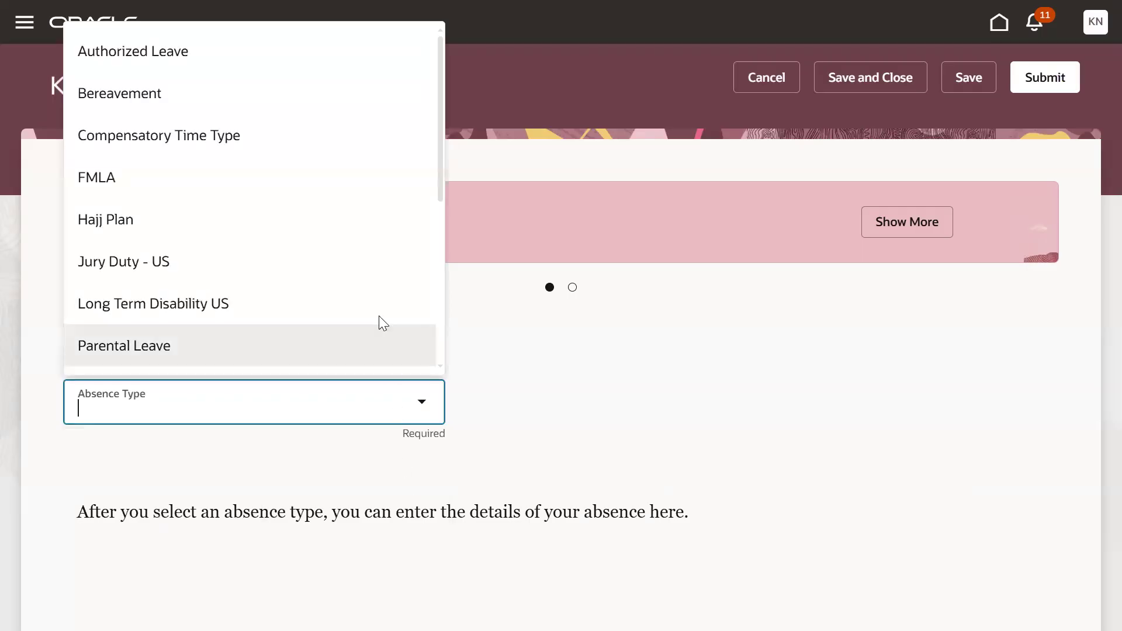
scroll(309, 283, down, 3)
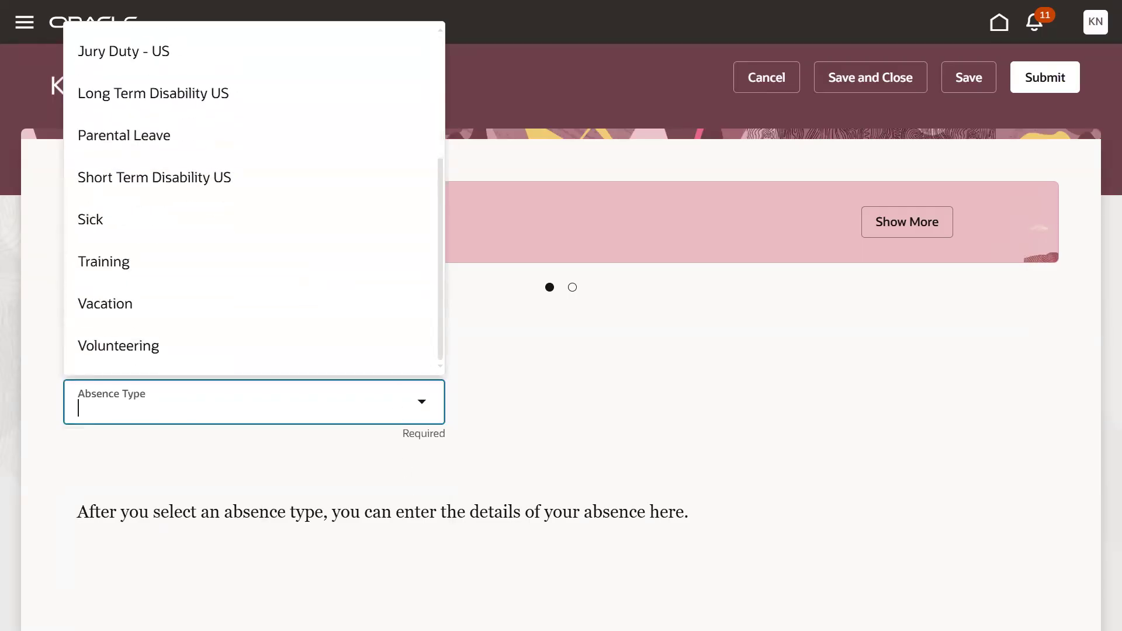
click(115, 300)
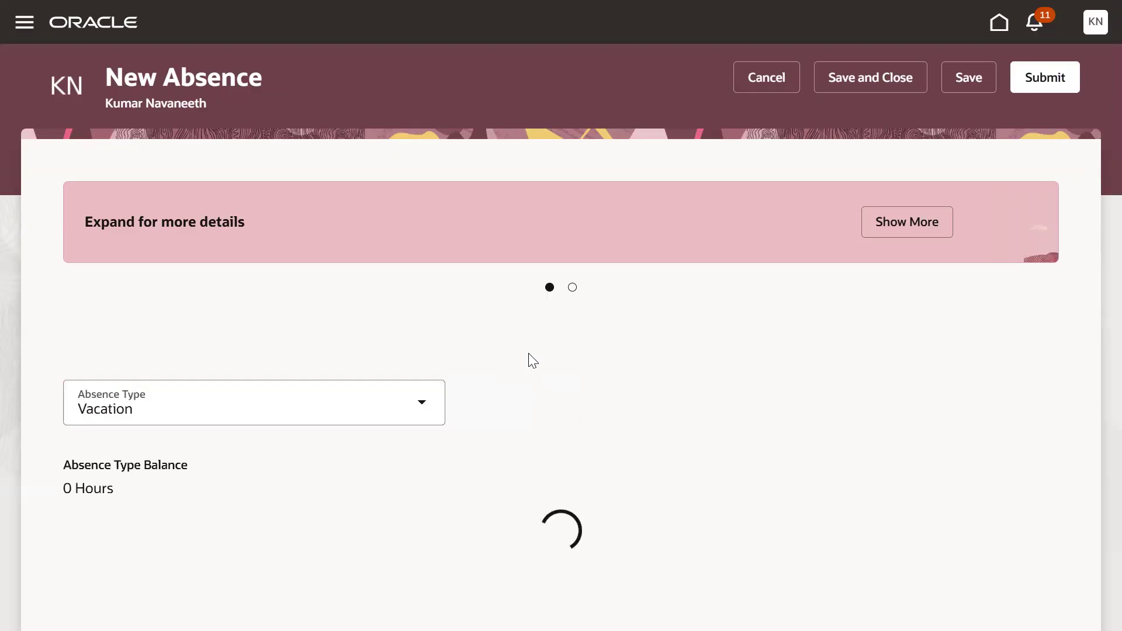
- Set both the start date and the end date of the Vacation absence to 8/22/25
scroll(359, 439, down, 5)
click(424, 329)
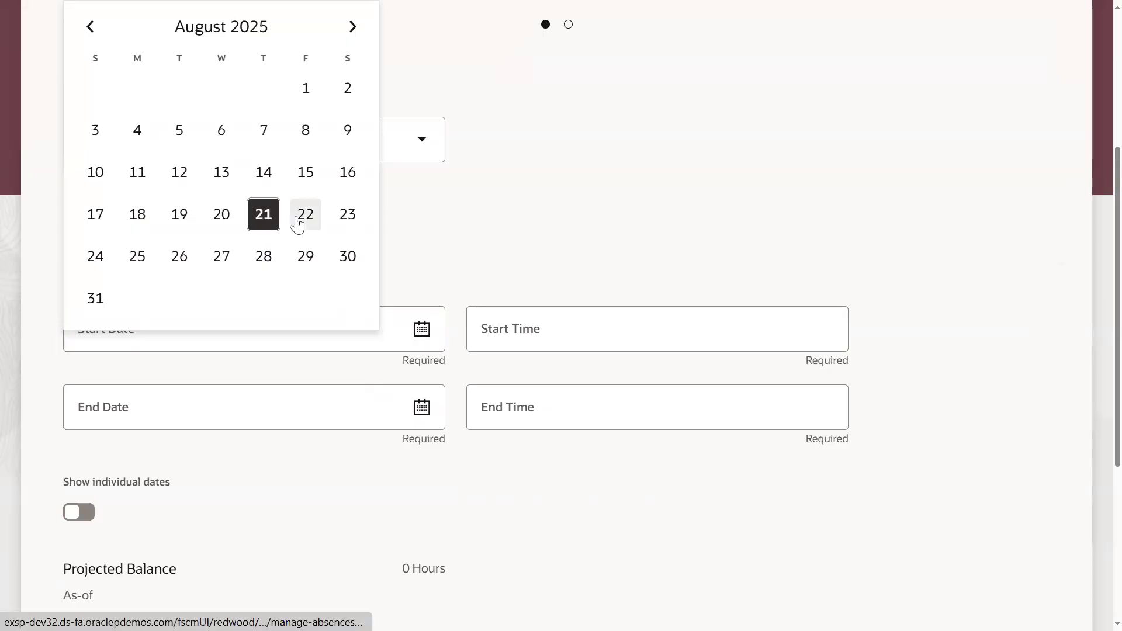
click(301, 219)
click(421, 407)
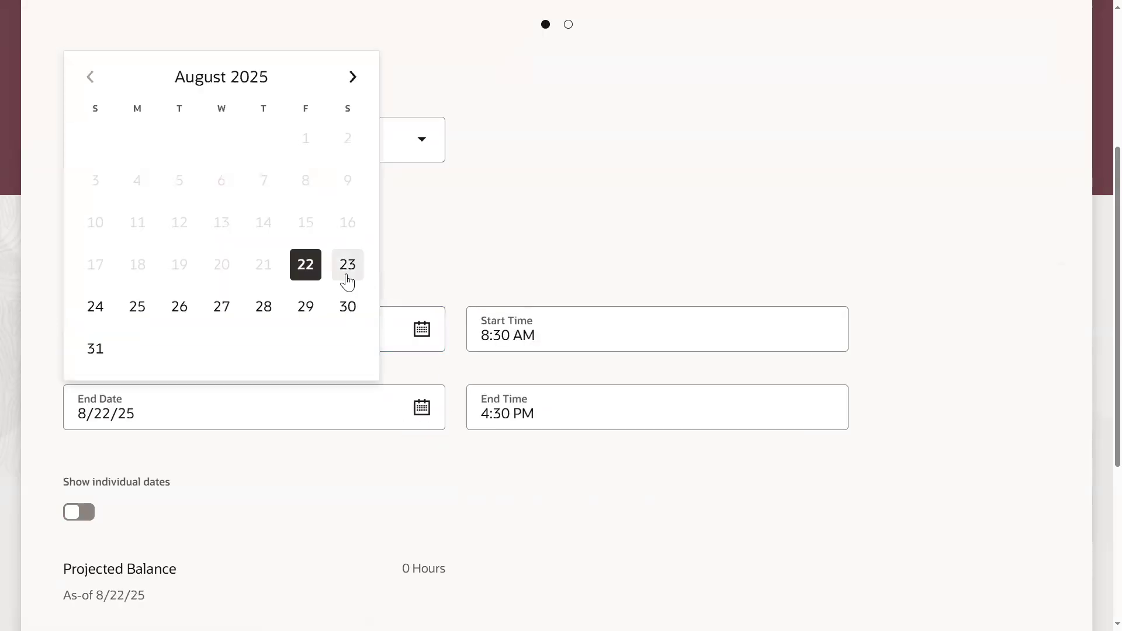
click(305, 266)
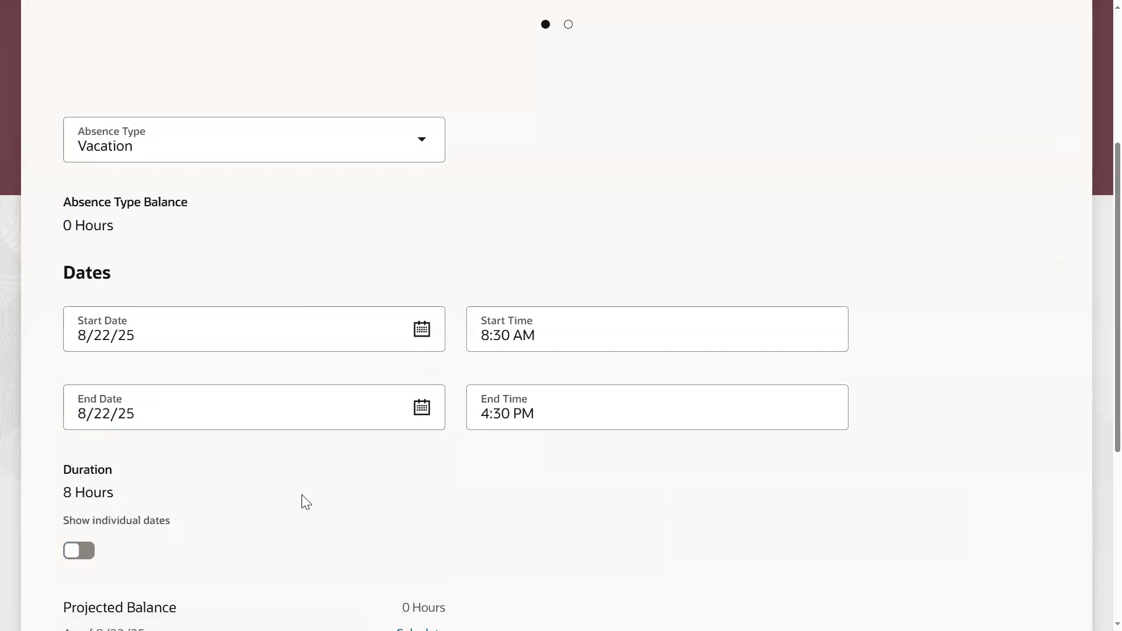
- Set the Vacation absence's end time to 10:30 AM
scroll(303, 500, down, 2)
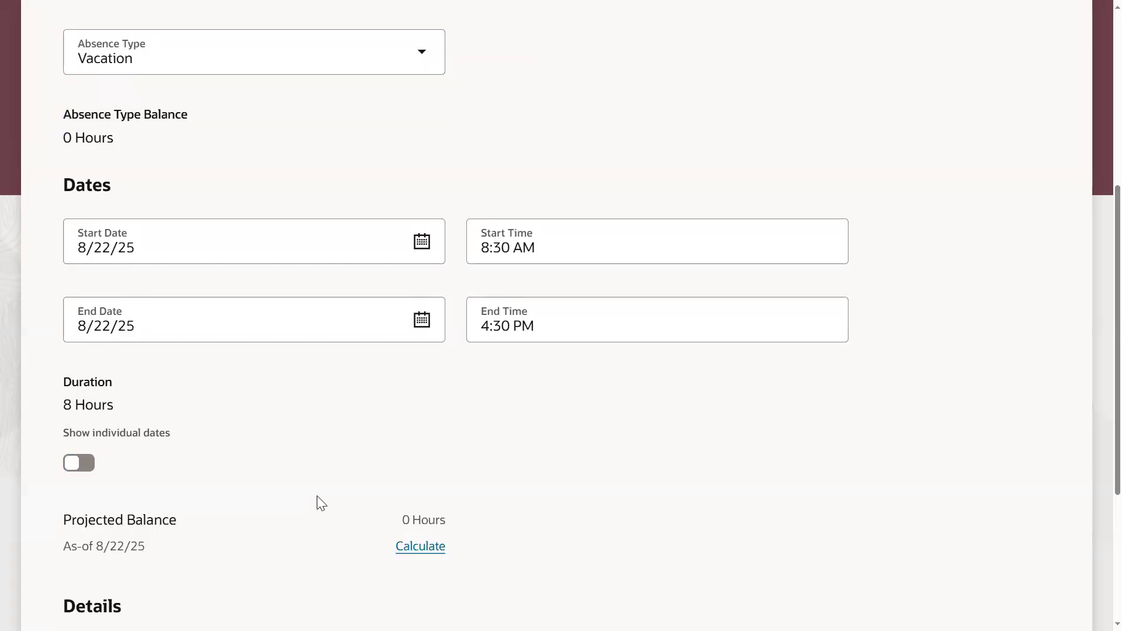
click(491, 325)
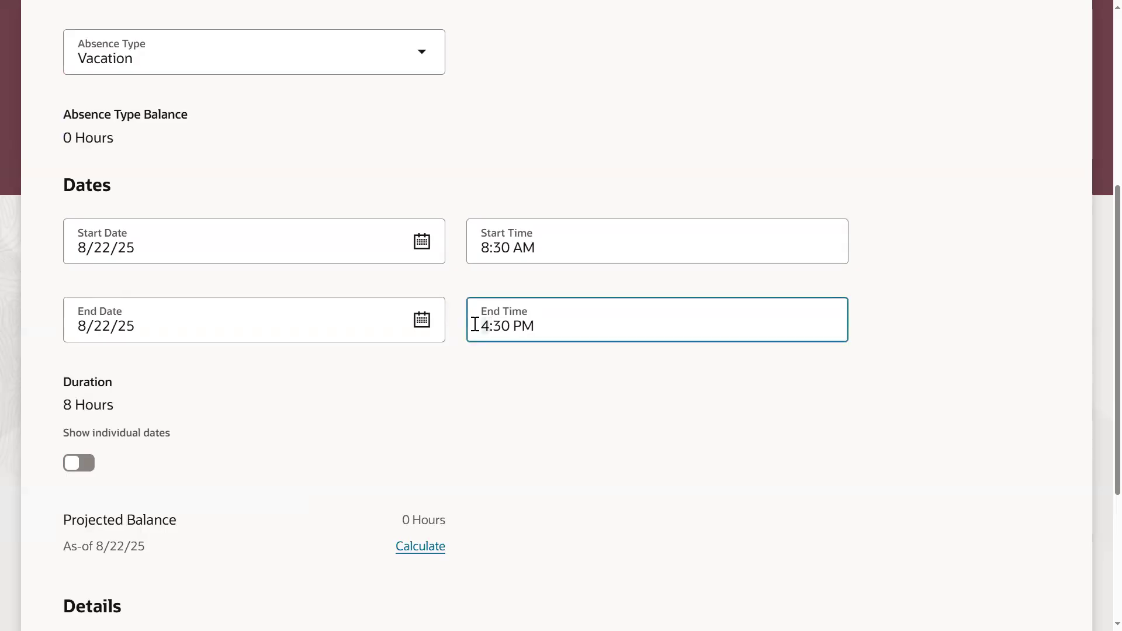
text(10)
key(Right)
key(Right)
key(Right)
key(Right)
key(Right)
key(BackSpace)
text(A)
key(Tab)
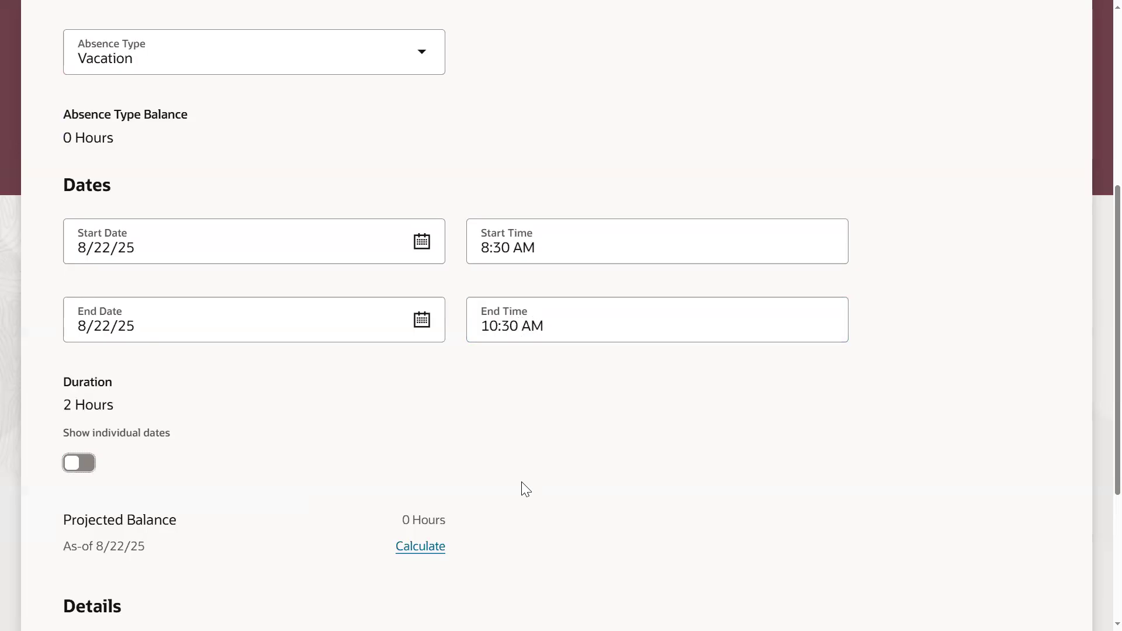
click(601, 438)
- Try to submit the Vacation absence and compare its duration with the absence type balance
scroll(764, 283, up, 6)
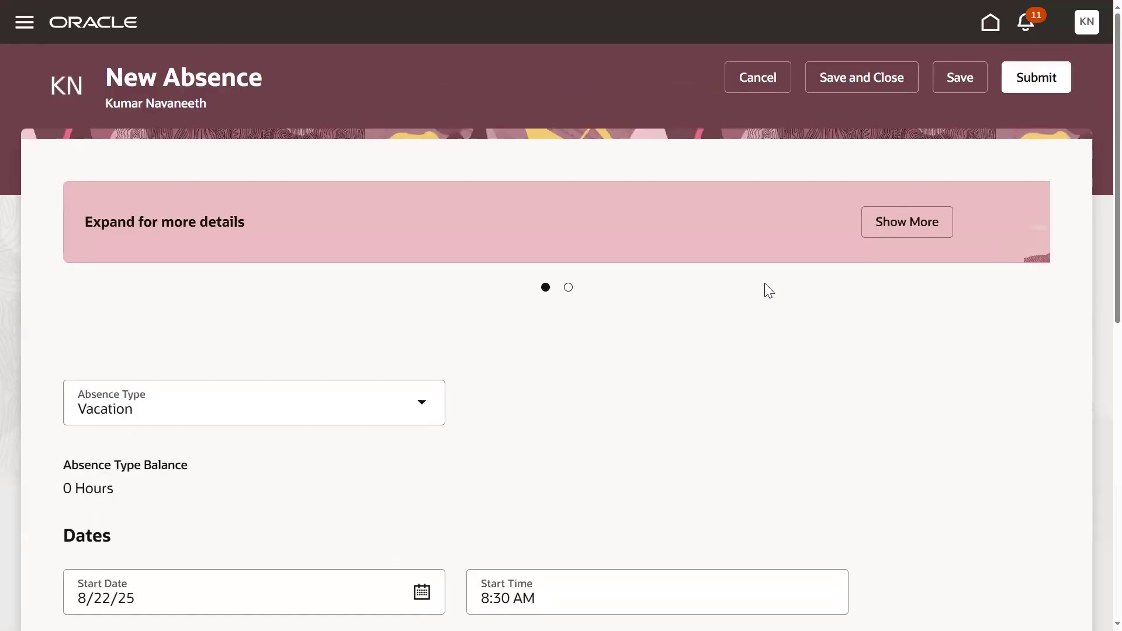
click(1015, 82)
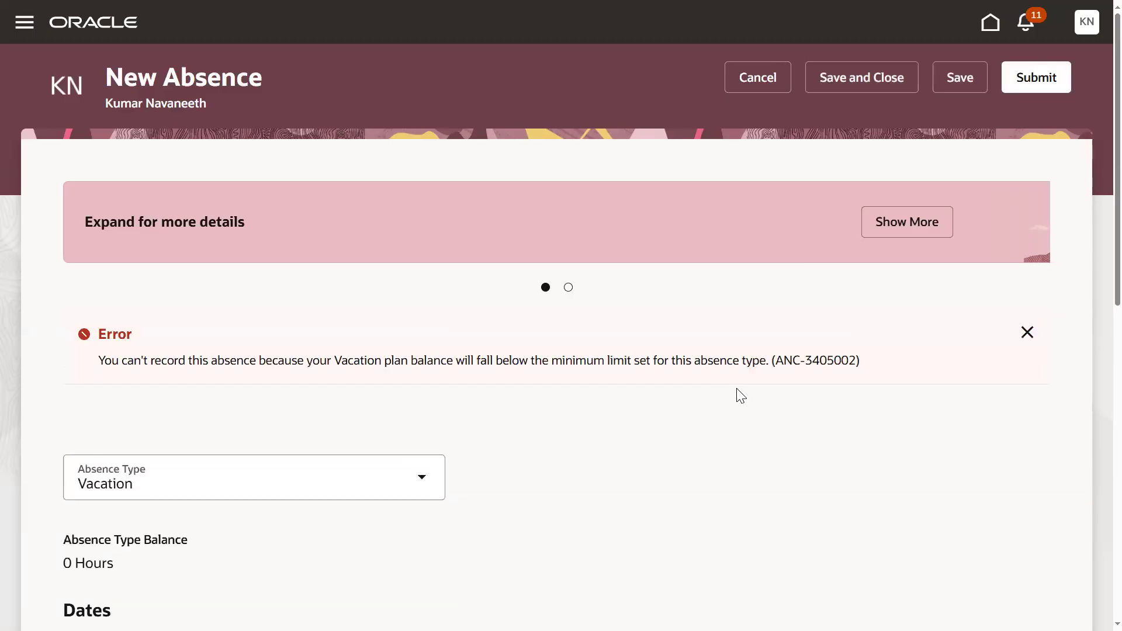
scroll(526, 446, down, 3)
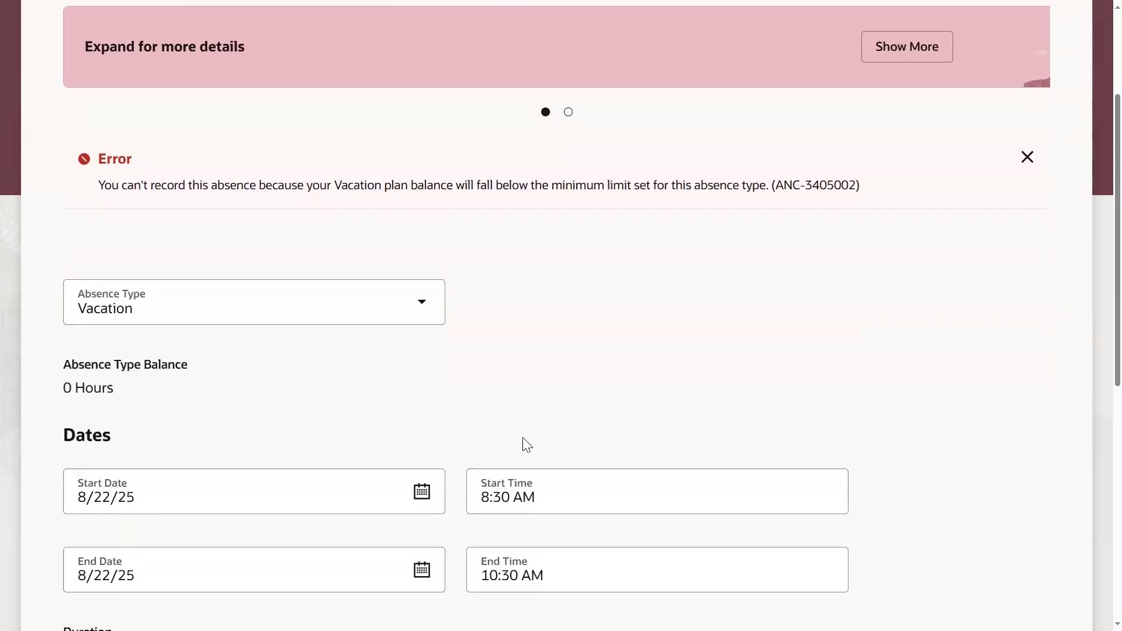
scroll(527, 395, down, 4)
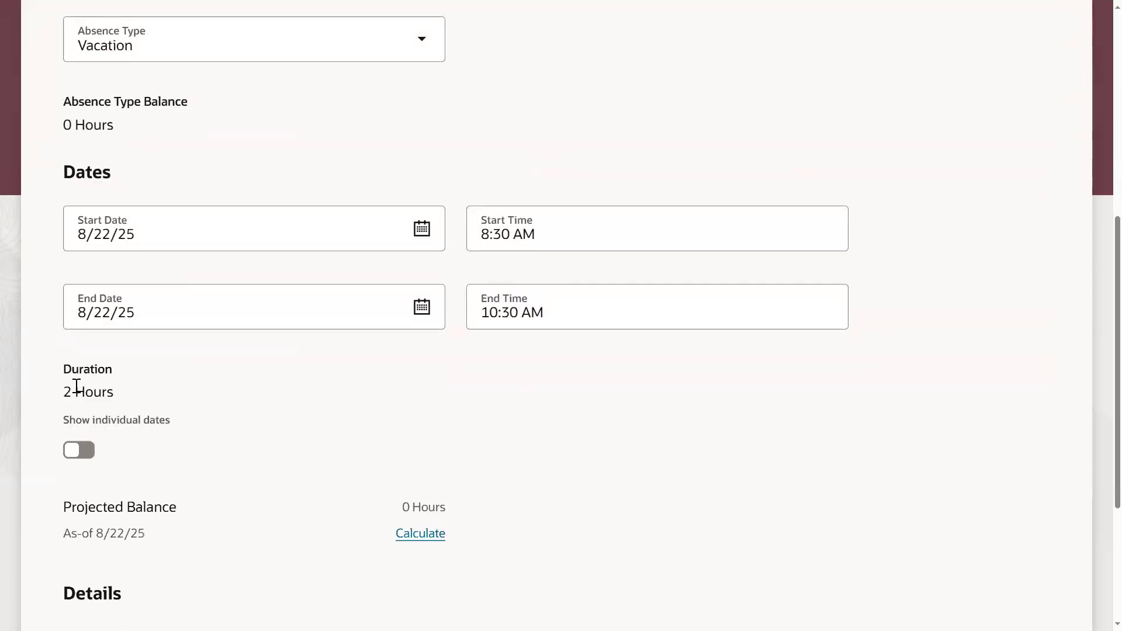
drag(75, 390, 124, 393)
click(420, 534)
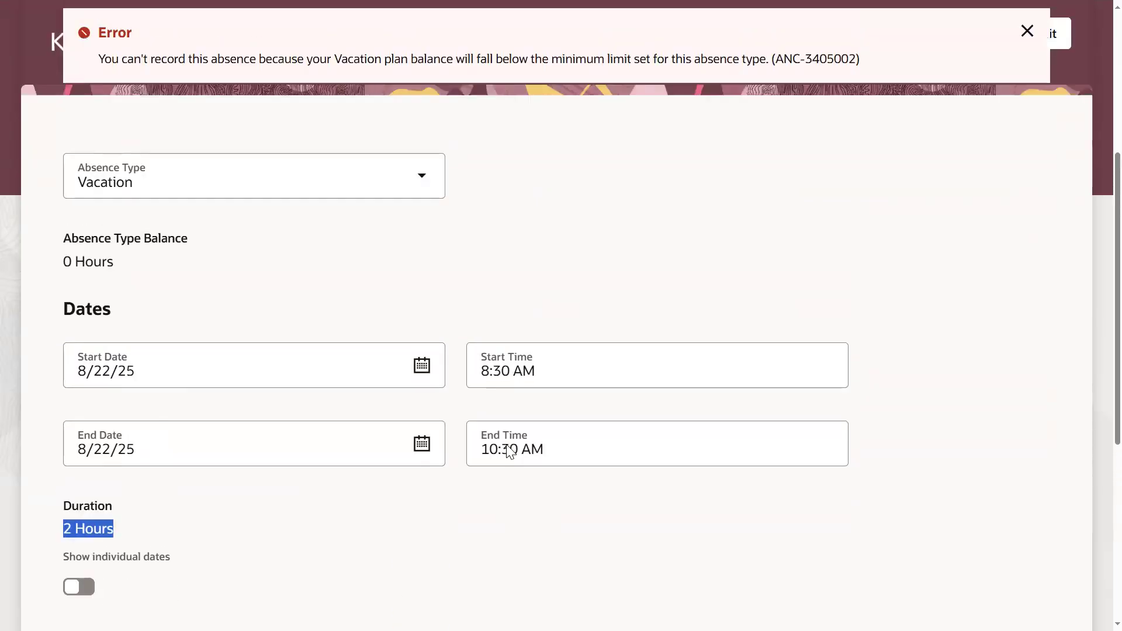
drag(64, 300, 113, 299)
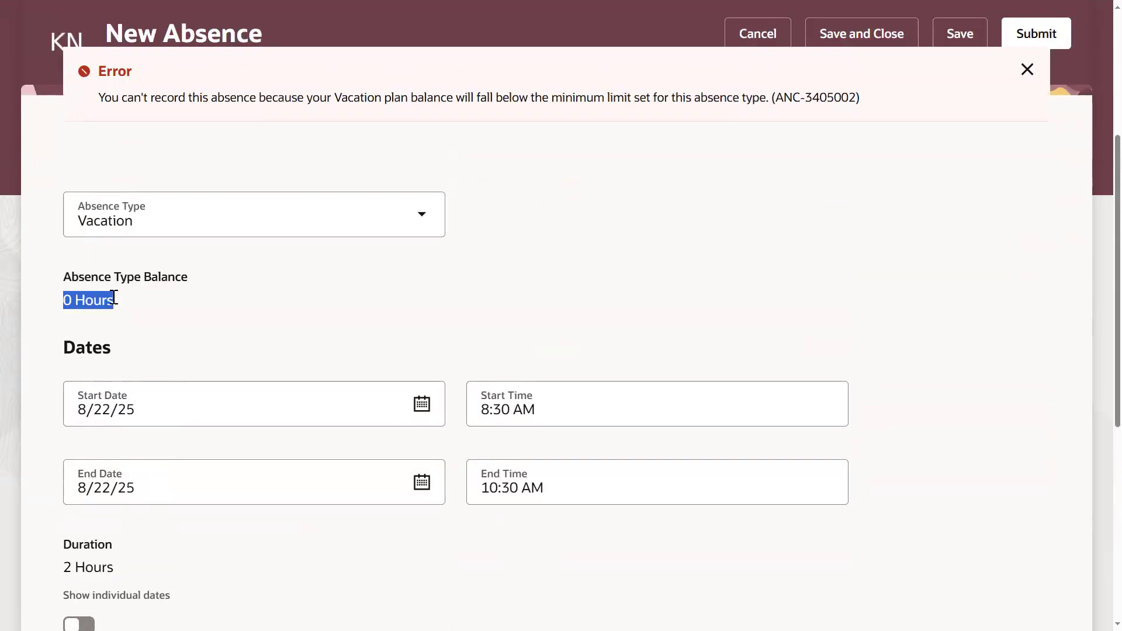
click(405, 330)
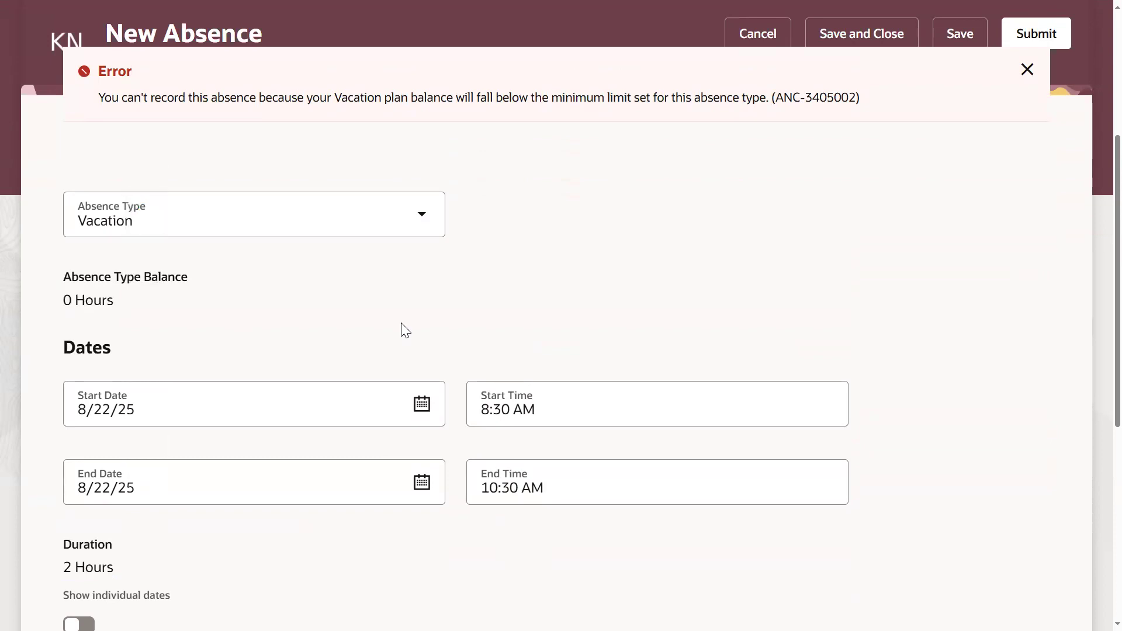
- Change the absence type to Sick and set both the start date and the end date to 8/22/25
click(410, 218)
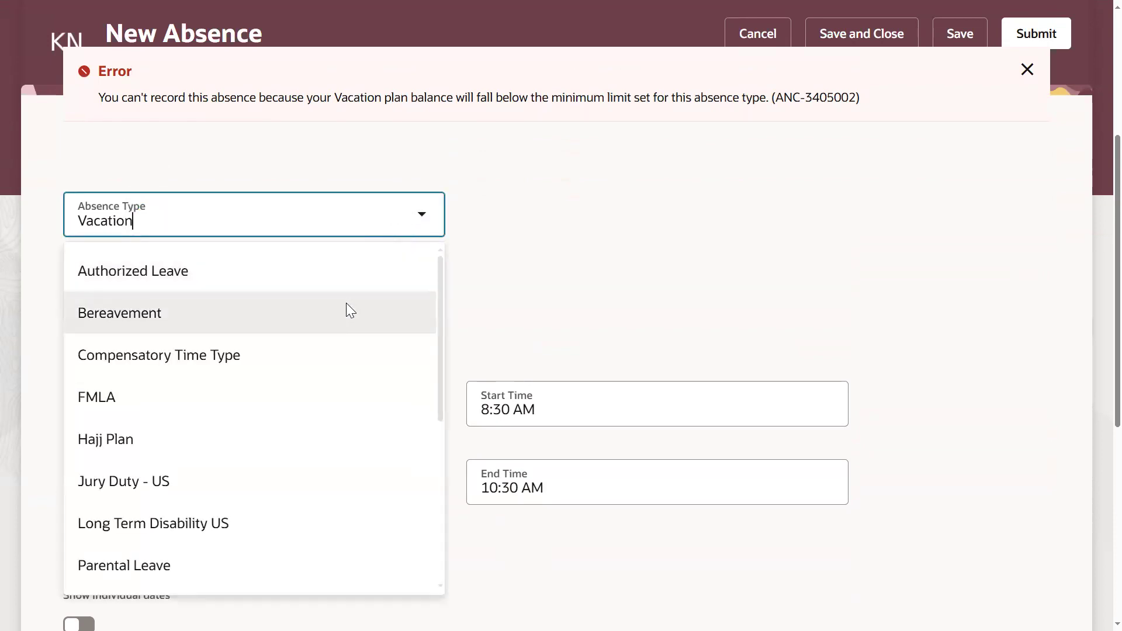
scroll(246, 434, down, 3)
click(183, 436)
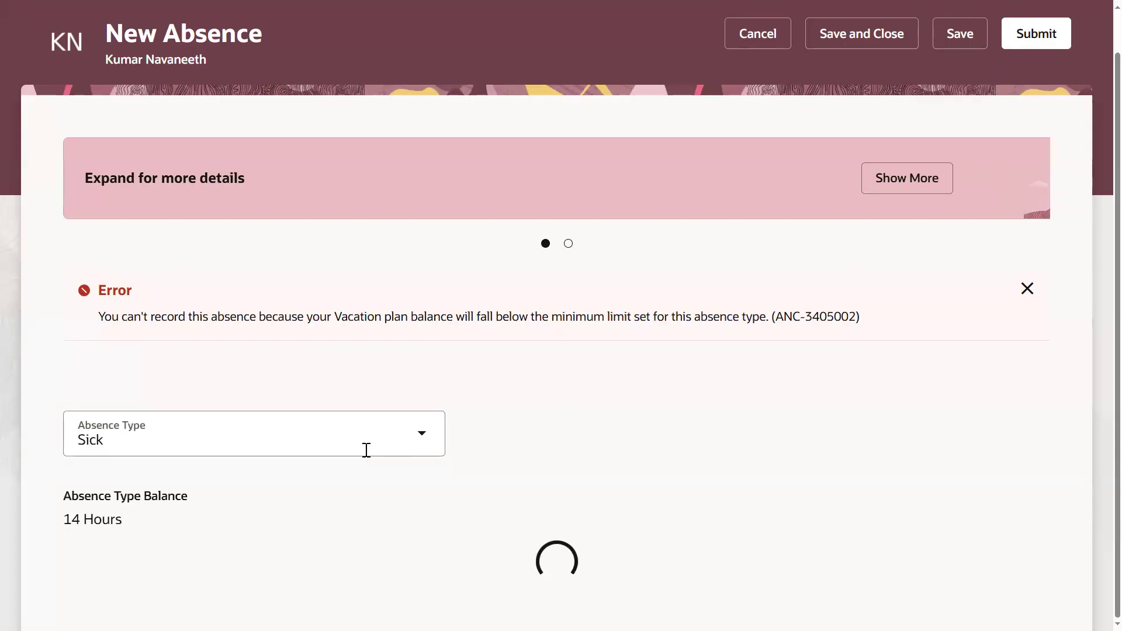
scroll(175, 526, down, 2)
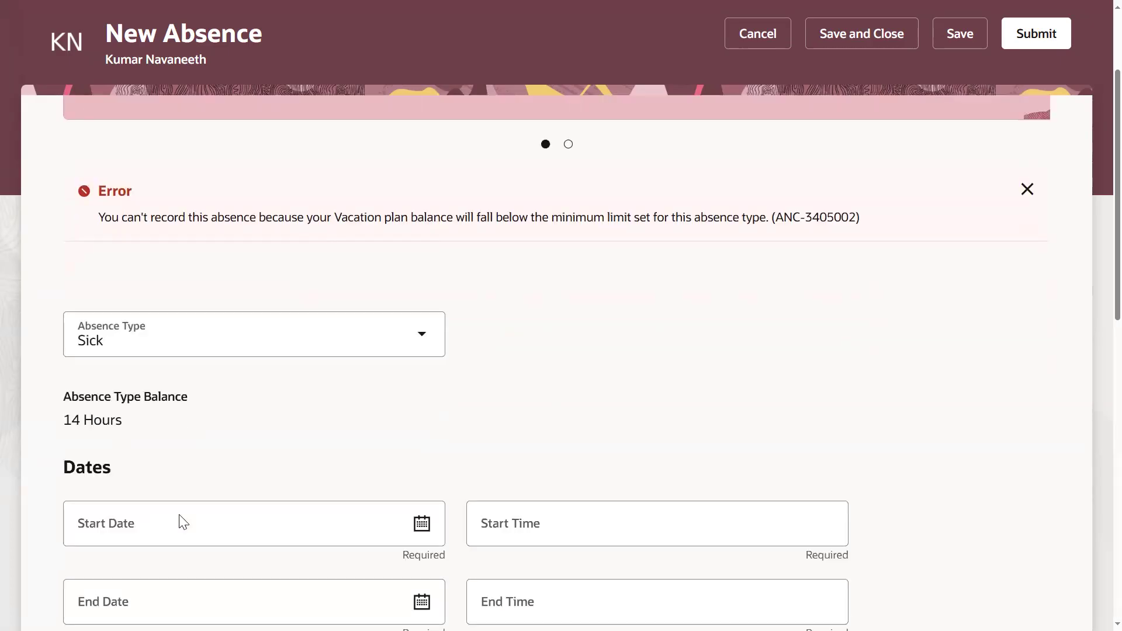
scroll(184, 521, down, 3)
click(421, 360)
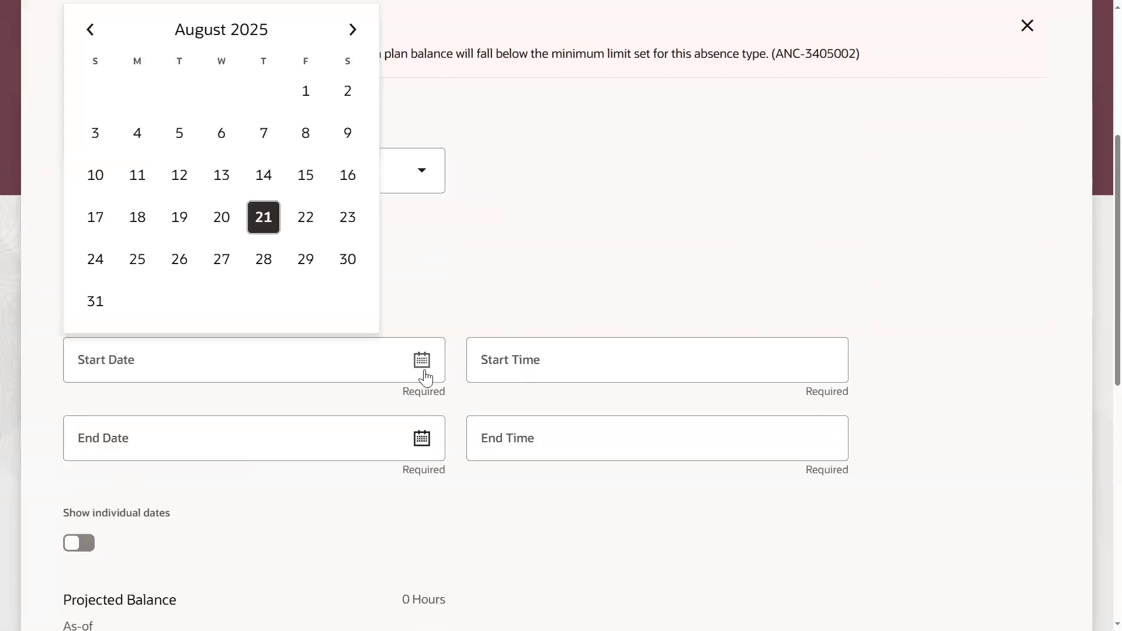
click(305, 217)
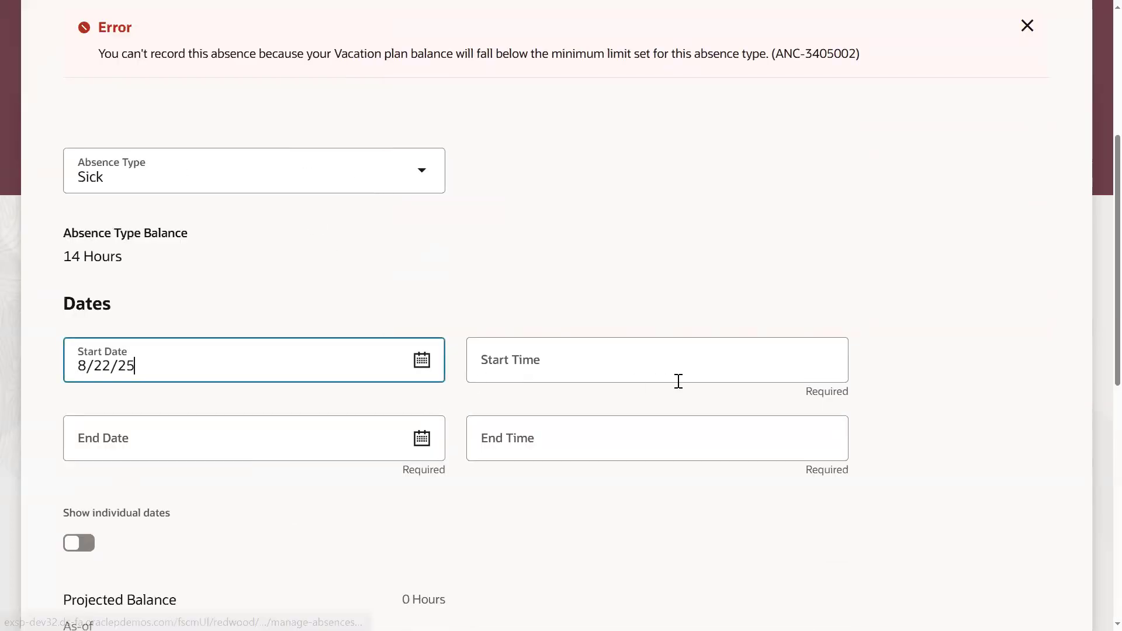
click(423, 442)
click(423, 443)
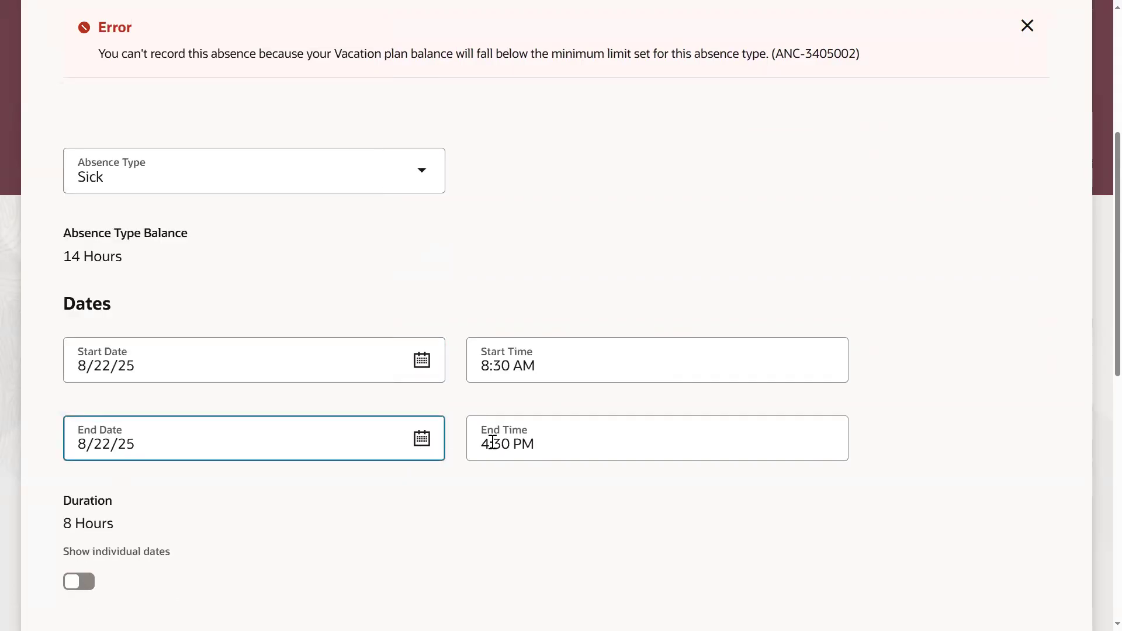
- Set the Sick absence's end time to 10:30 AM and submit the request
click(514, 445)
text(A)
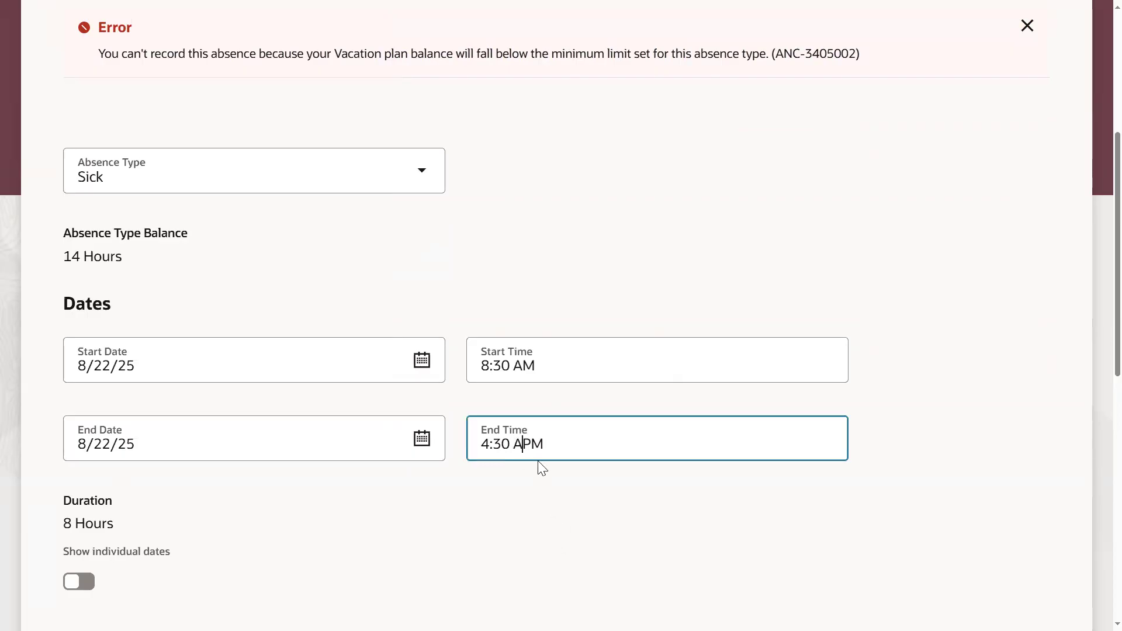
key(Delete)
drag(489, 444, 462, 453)
text(10)
click(720, 530)
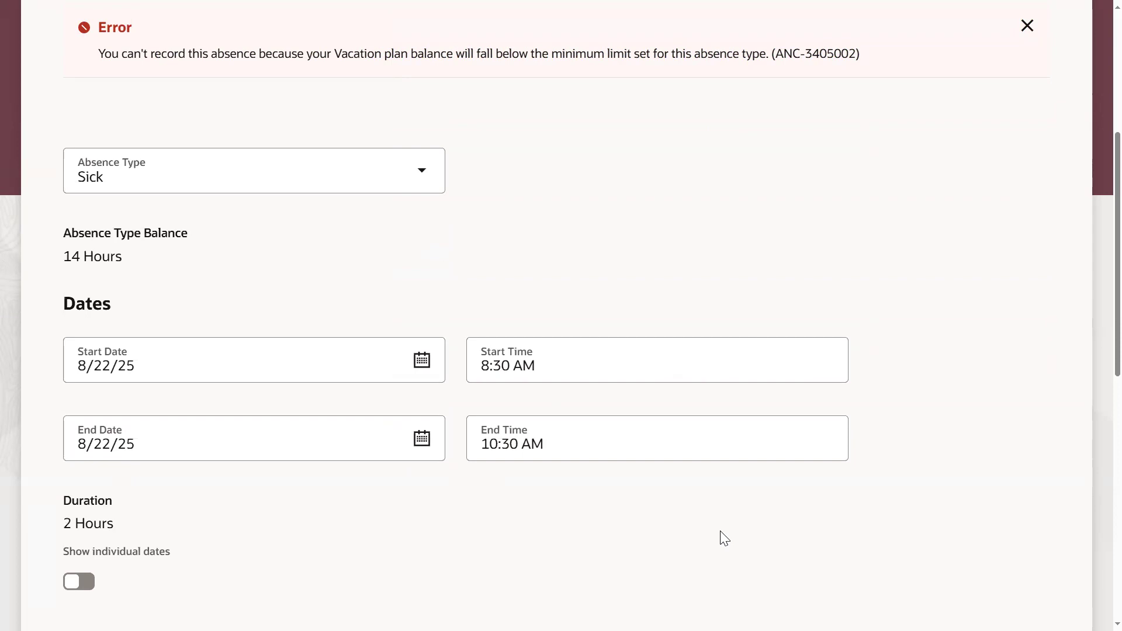
scroll(826, 245, up, 5)
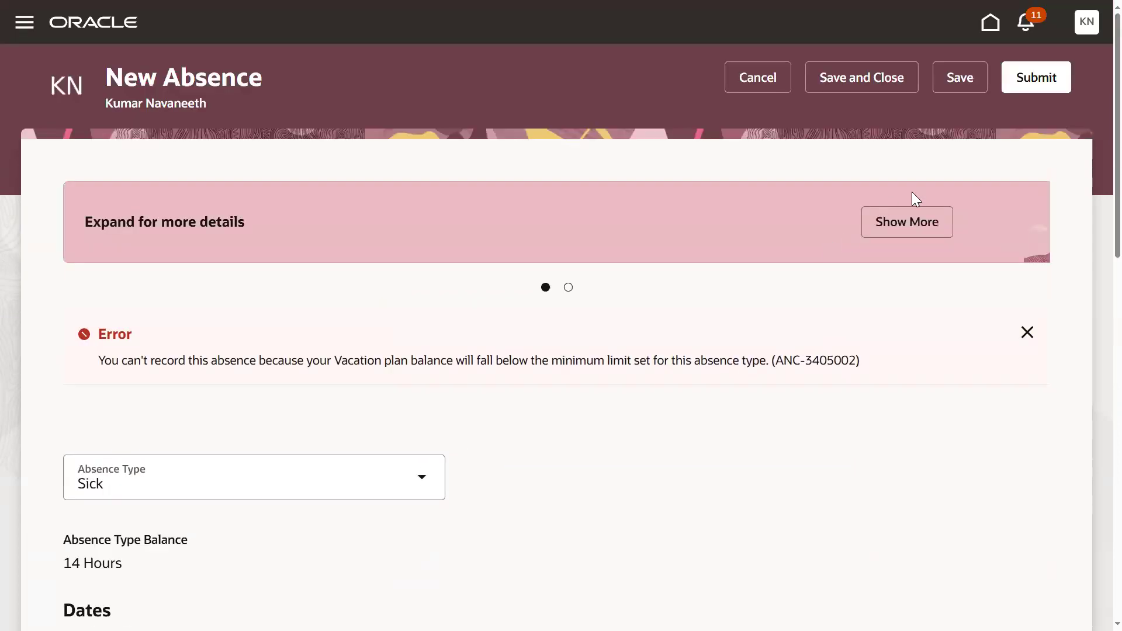
click(1020, 83)
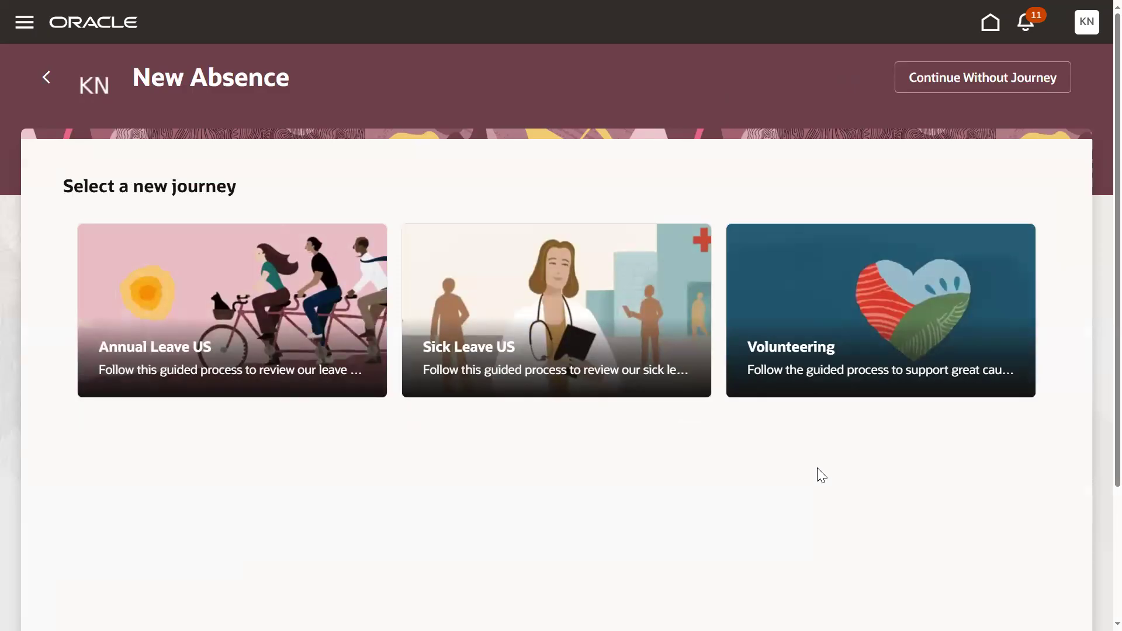
- Return to the employee's Time and Absences page and go to the existing absences
click(47, 74)
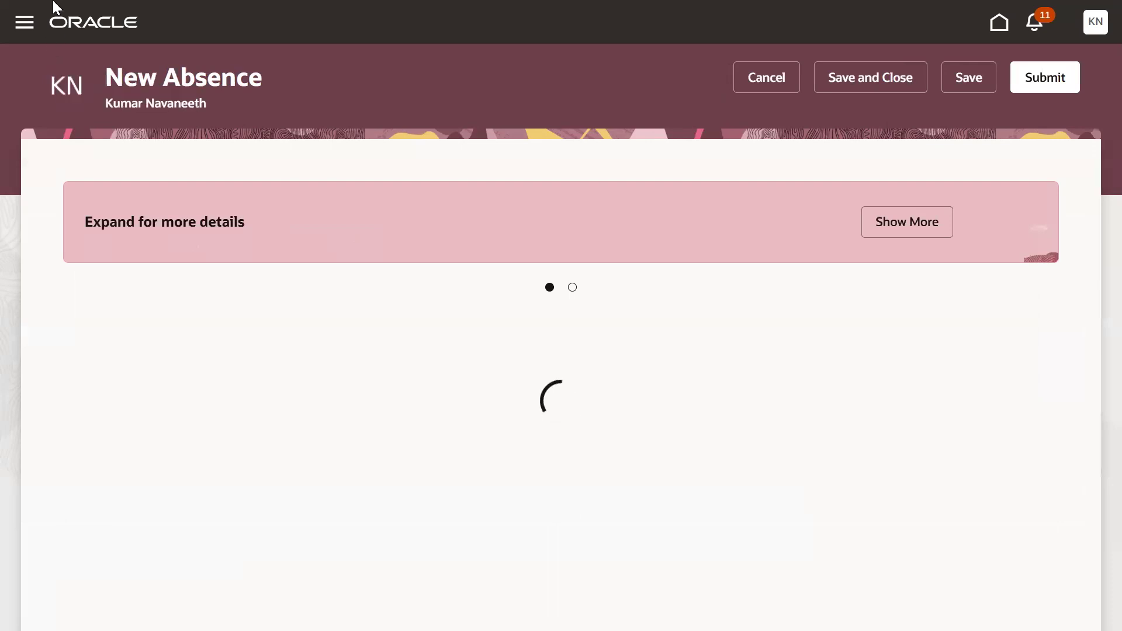
mouse_move(166, 2)
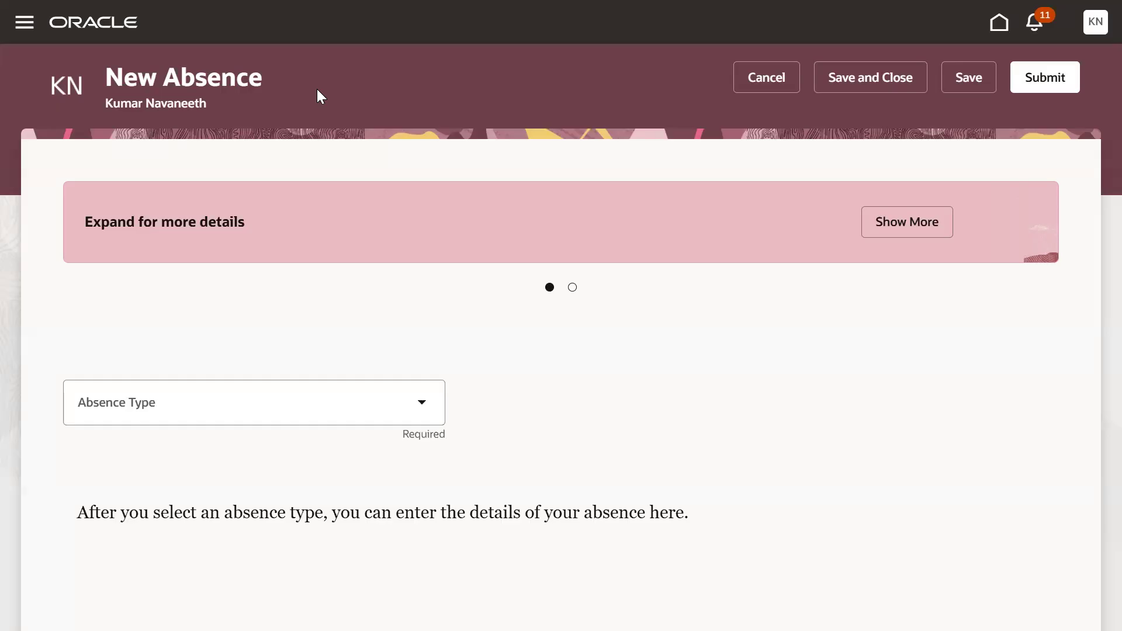
click(24, 22)
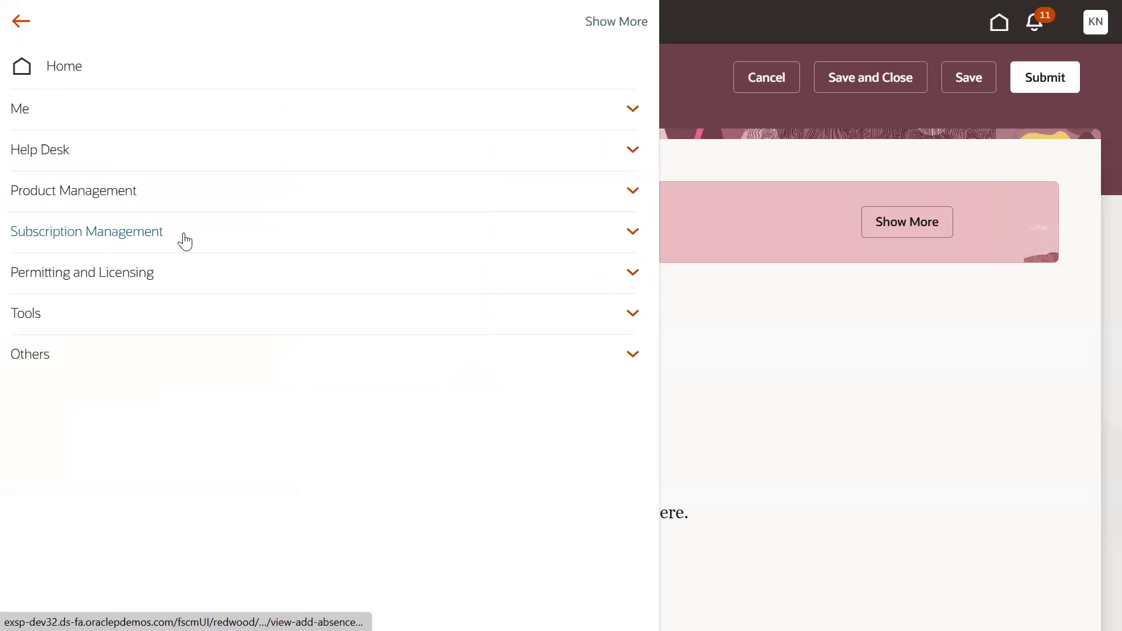
click(29, 112)
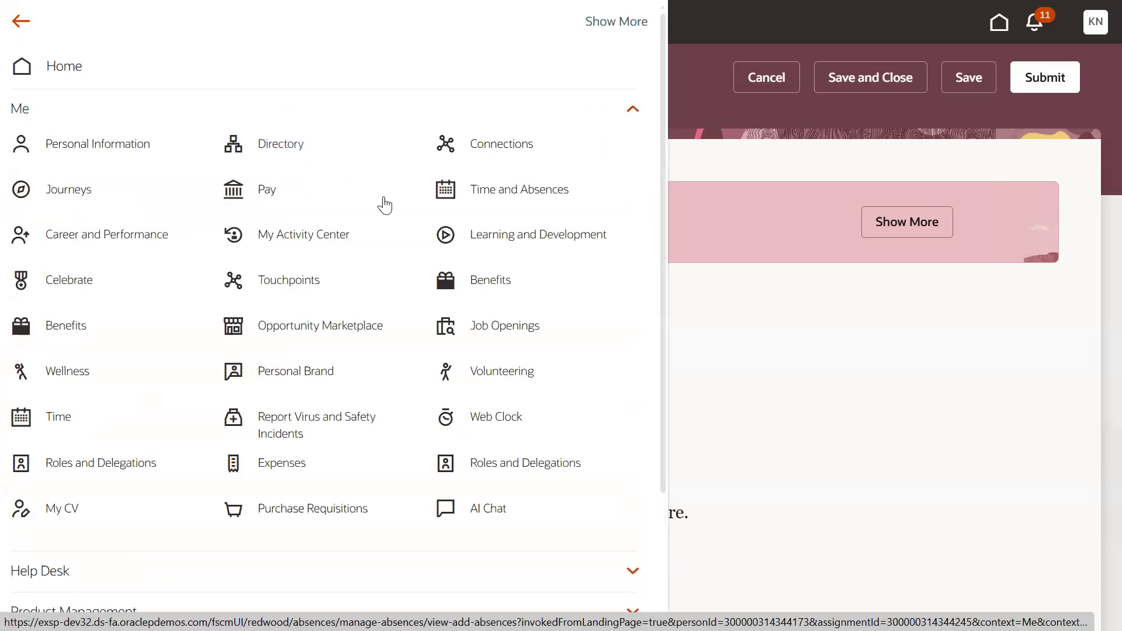
click(519, 191)
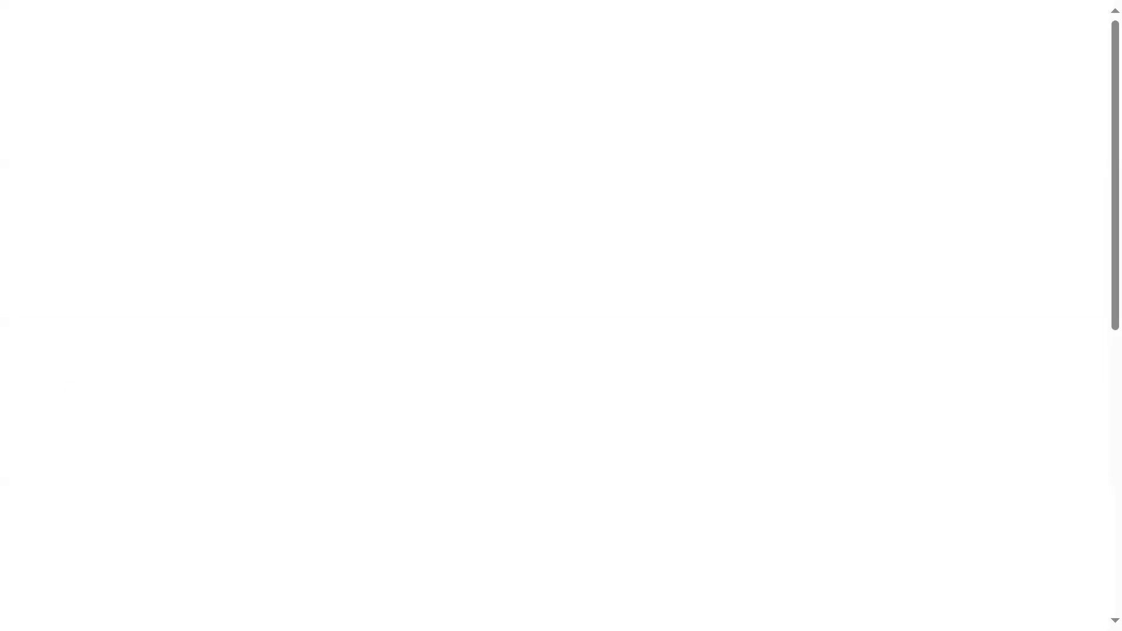
scroll(390, 556, down, 2)
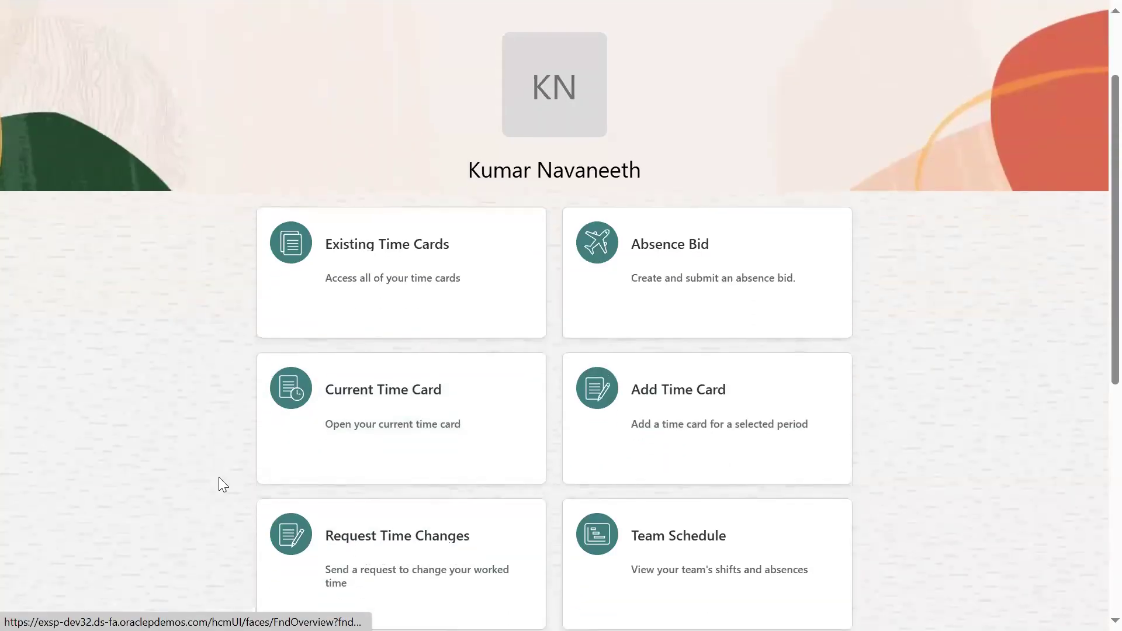
scroll(219, 478, down, 4)
scroll(148, 471, down, 3)
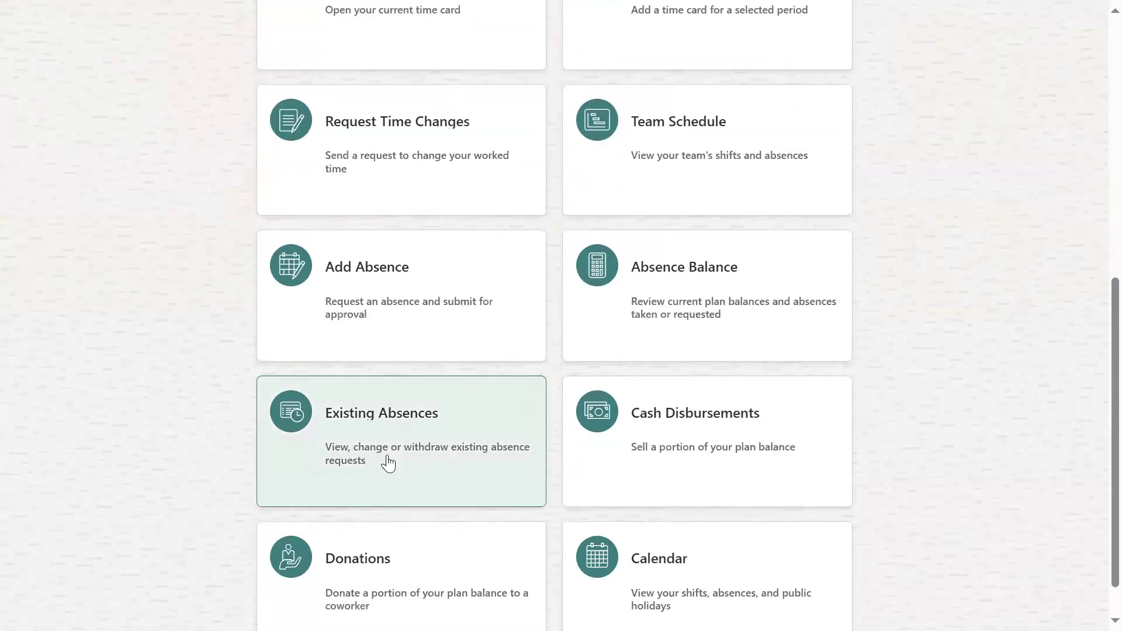
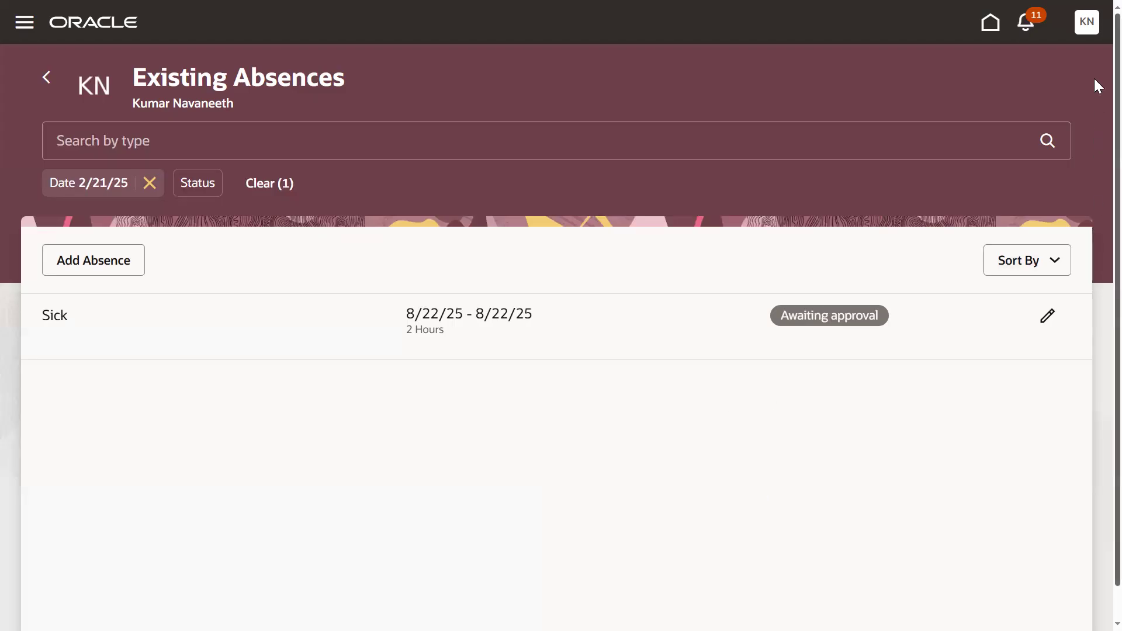
- Sign out of the employee's account and try to sign in with the line manager's user name and the prefilled password
click(1085, 25)
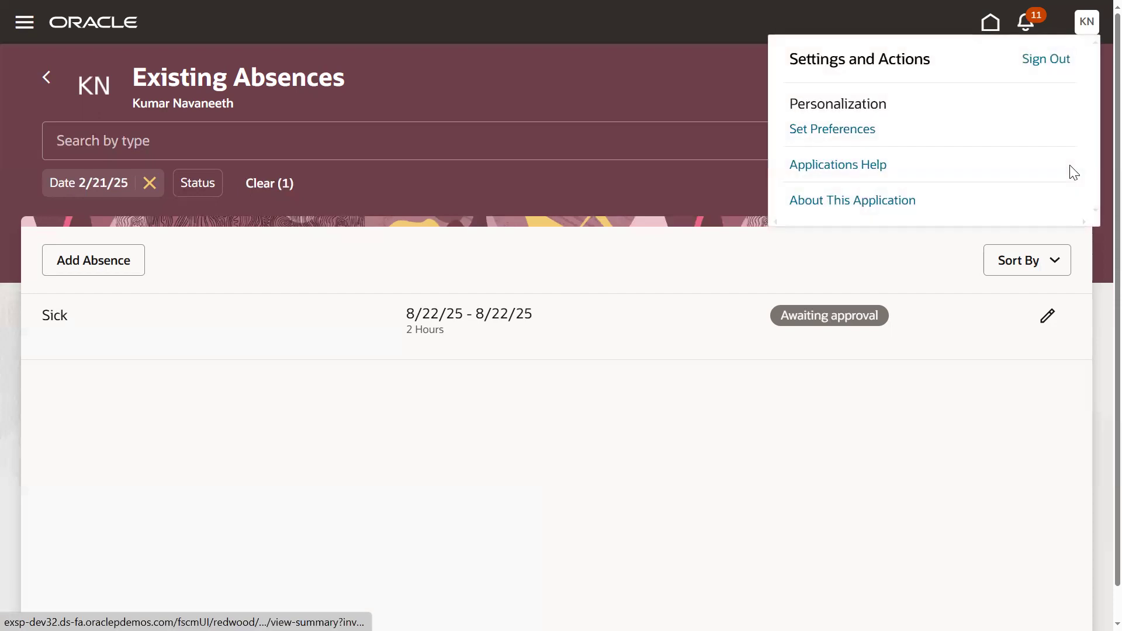
click(1048, 60)
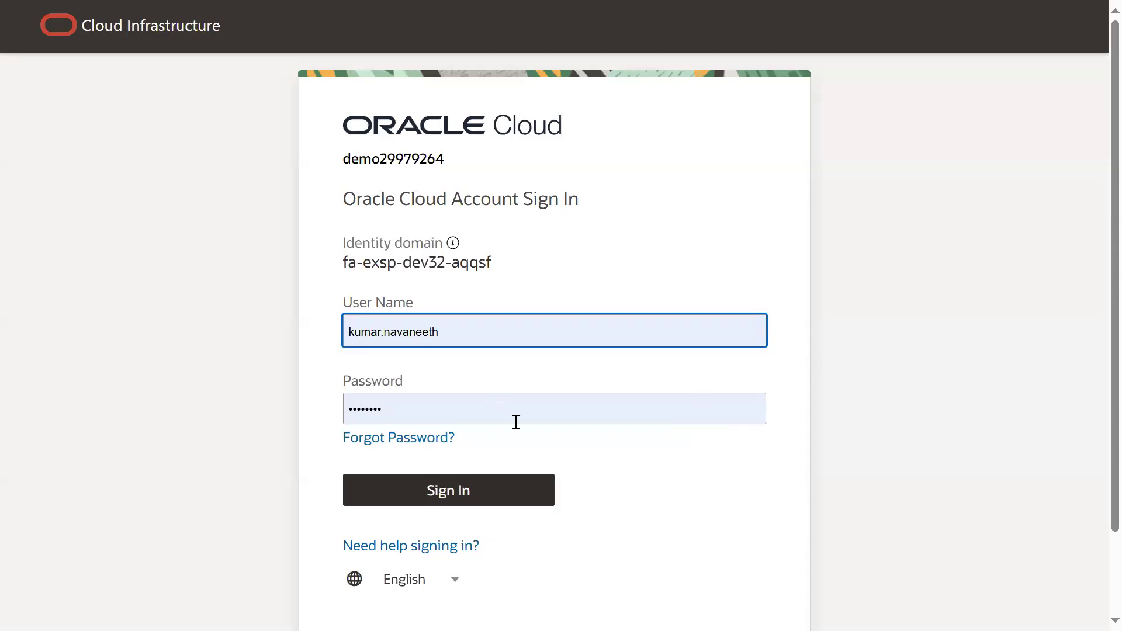
double_click(498, 330)
triple_click(498, 330)
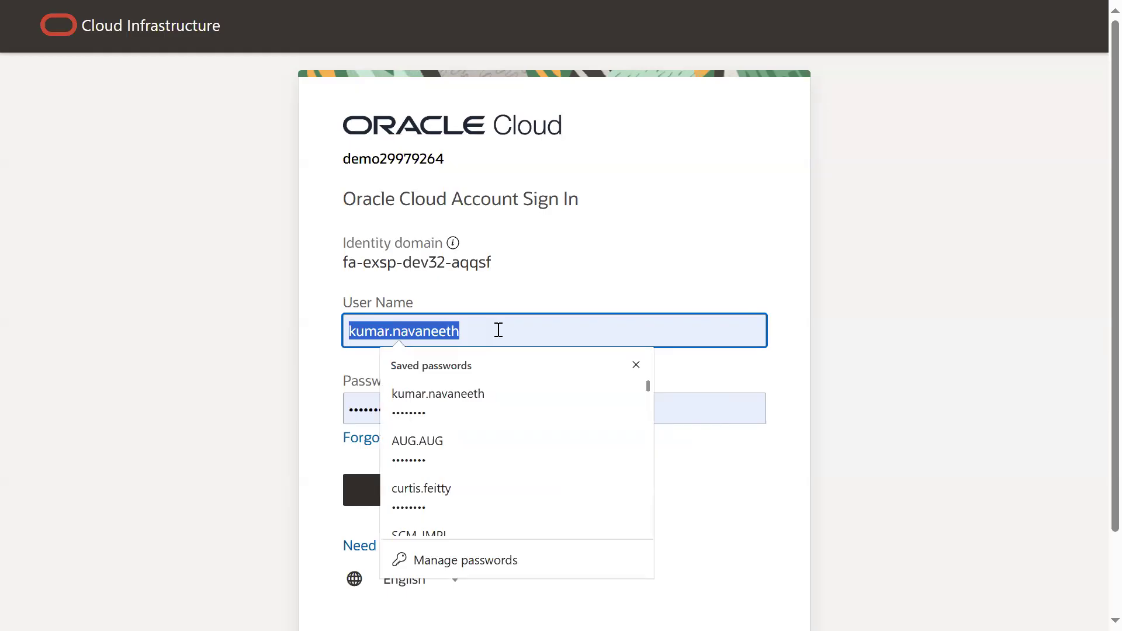
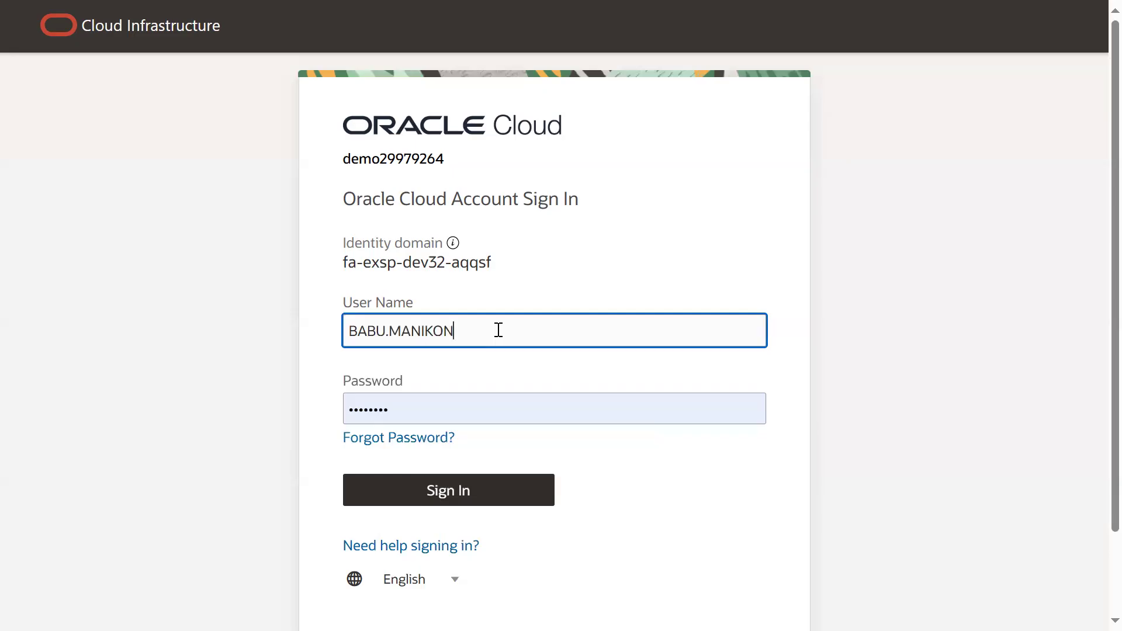
key(Return)
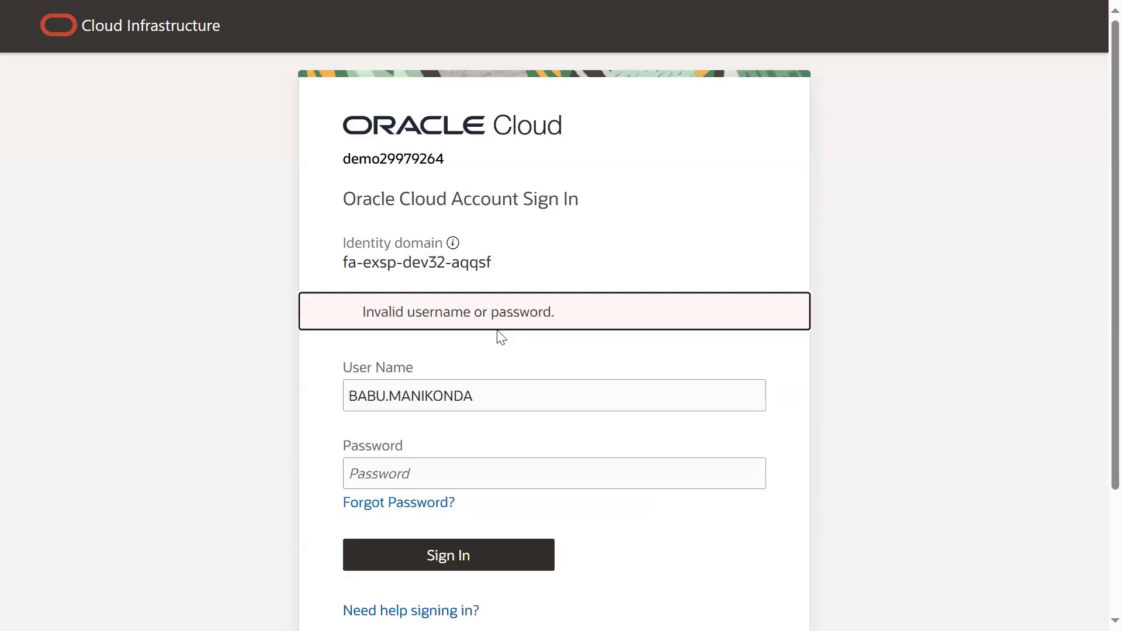
- Try to sign in again with the line manager's re-entered user name and the account password
double_click(504, 395)
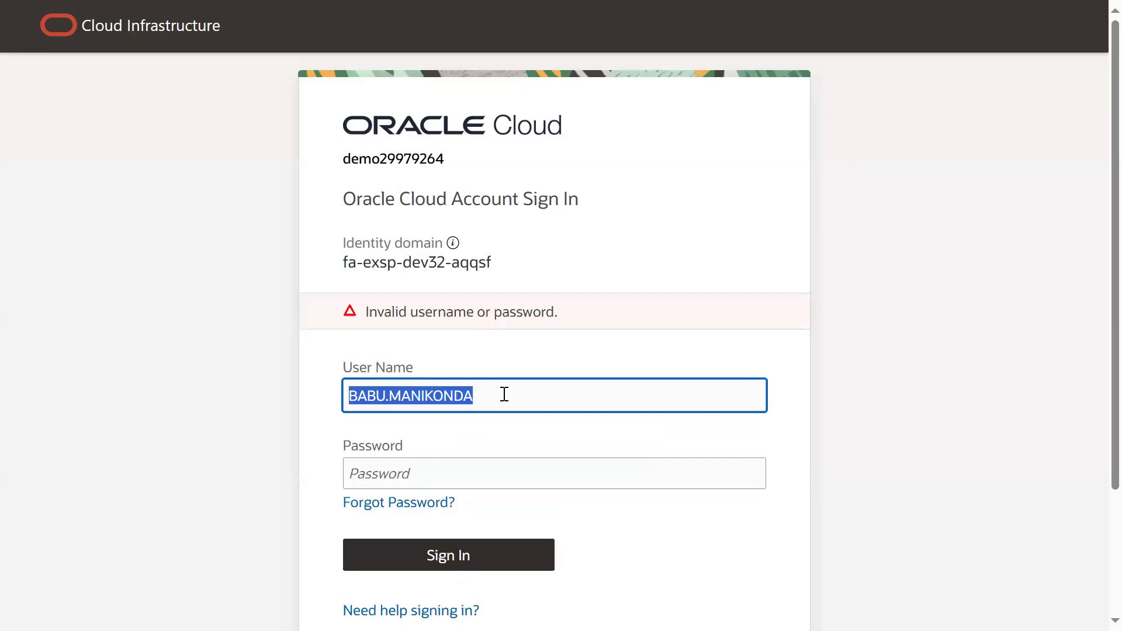
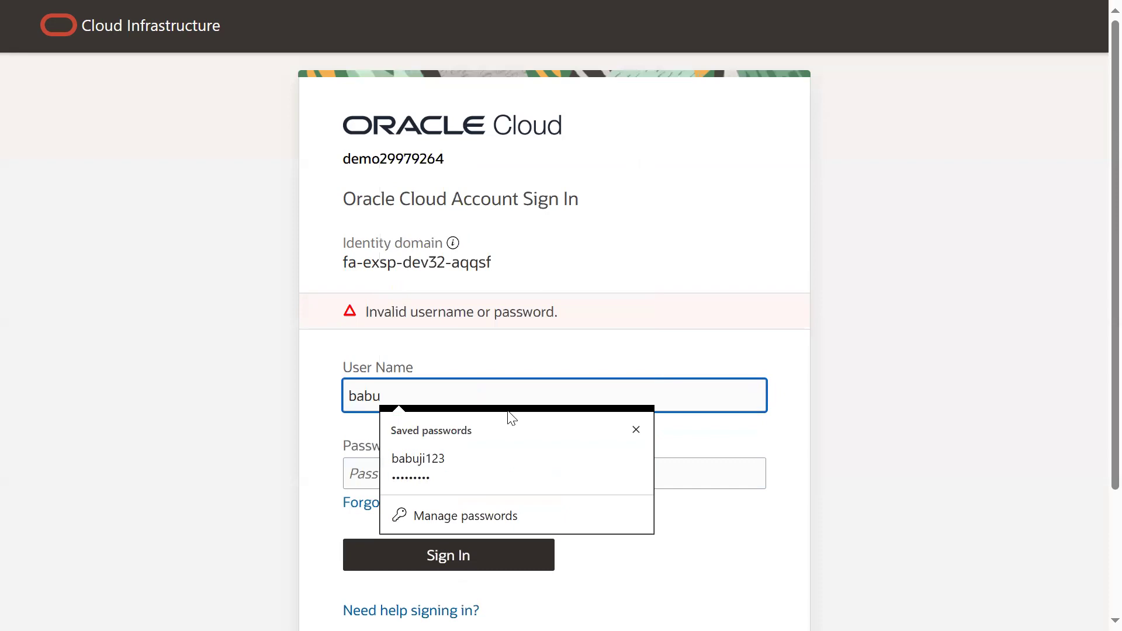
key(Tab)
text(••••••)
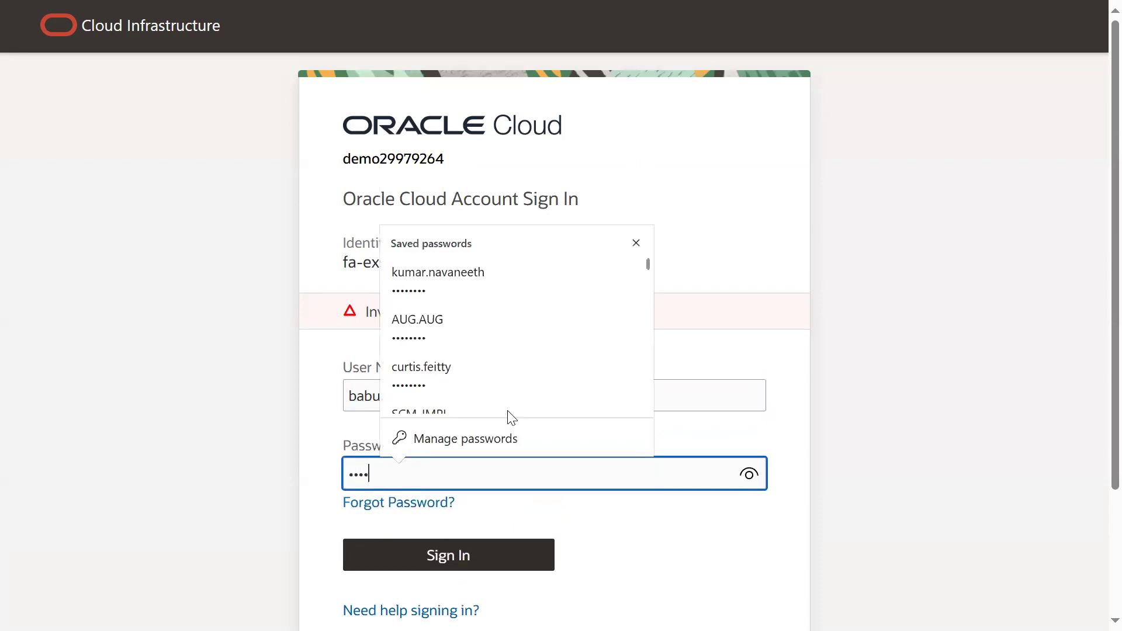
text(•••)
key(Return)
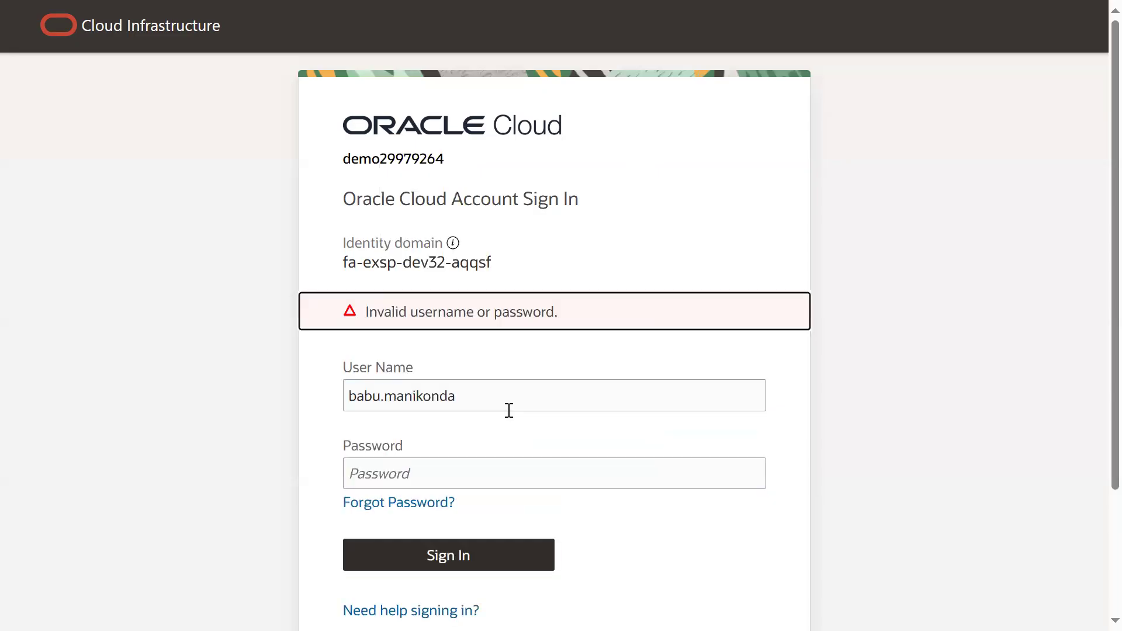
- Sign in with the line manager's corrected user name and account password, and save the login in the browser
triple_click(492, 399)
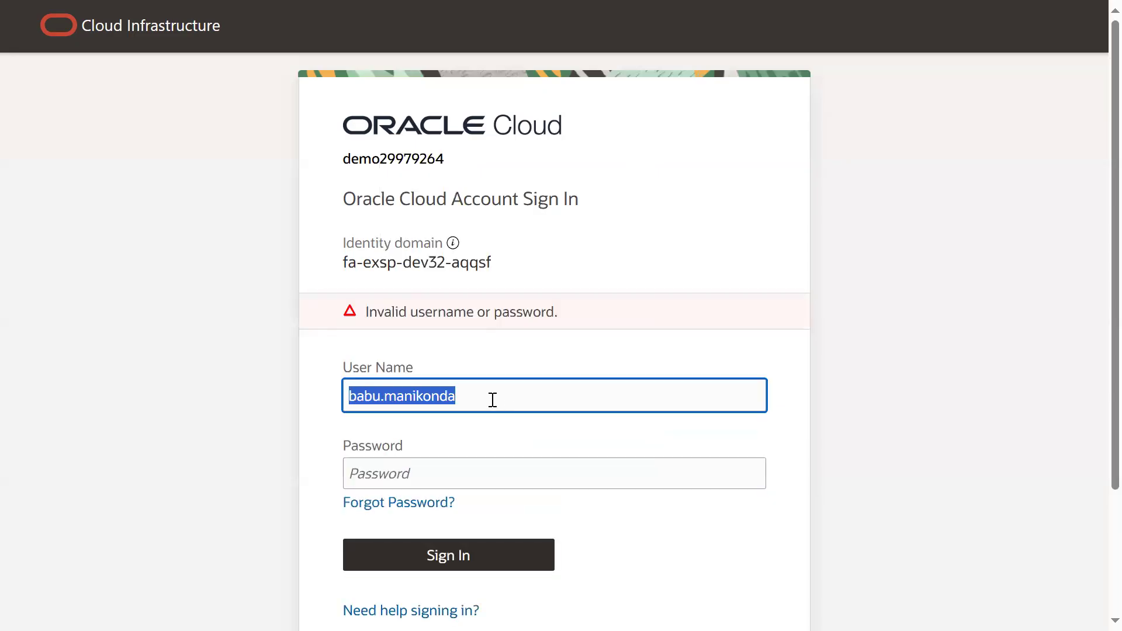
double_click(492, 399)
text(manikanta)
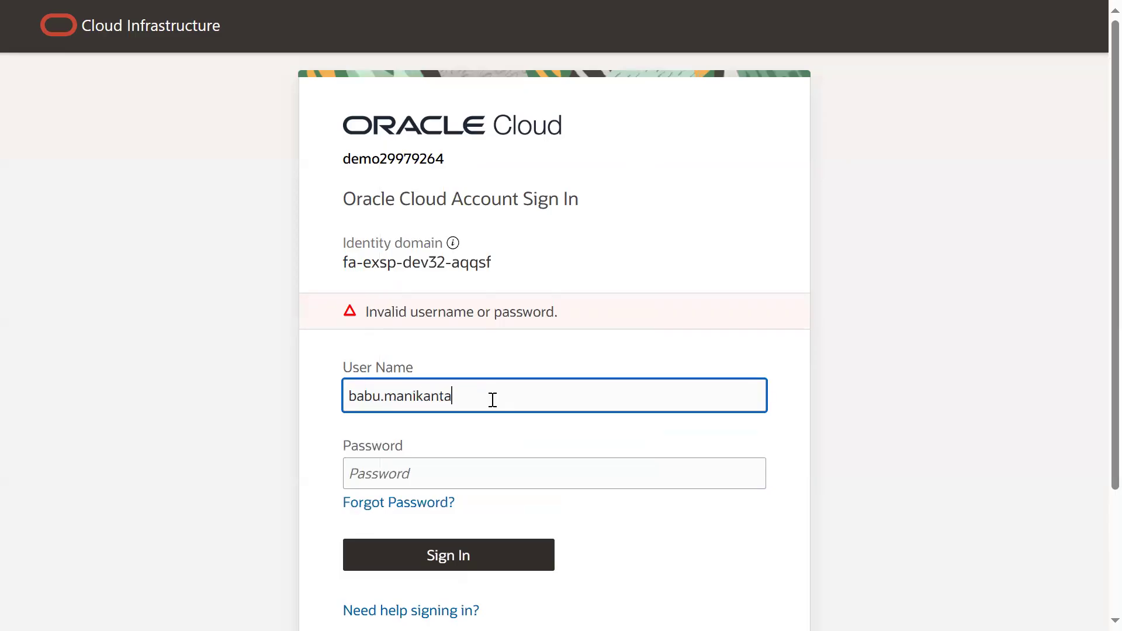
key(Tab)
text(•••••)
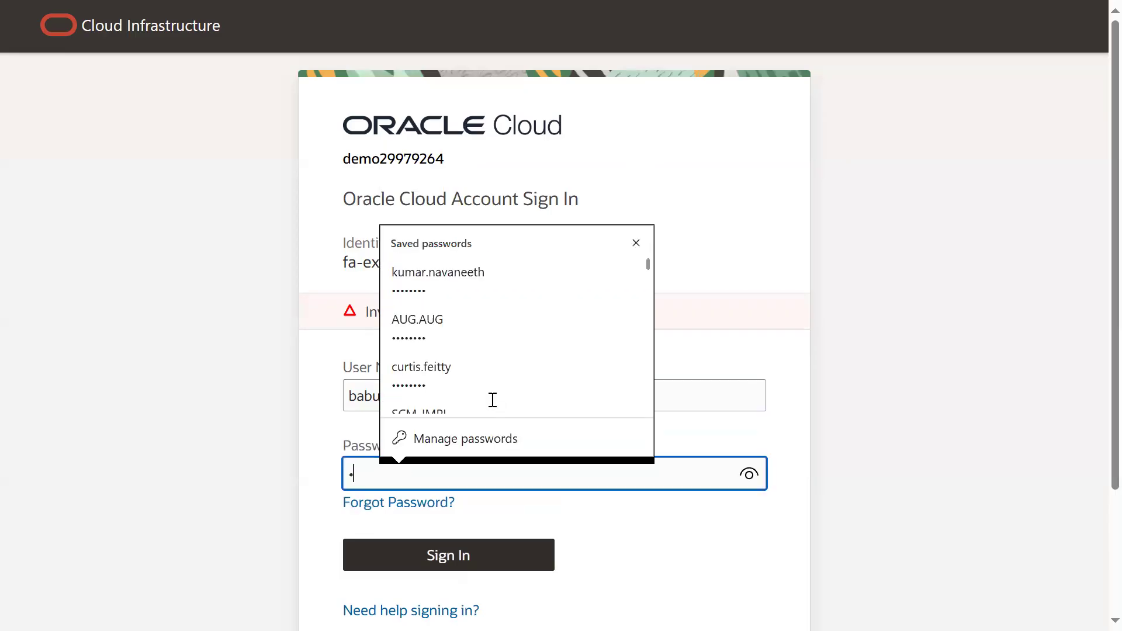
text(•••)
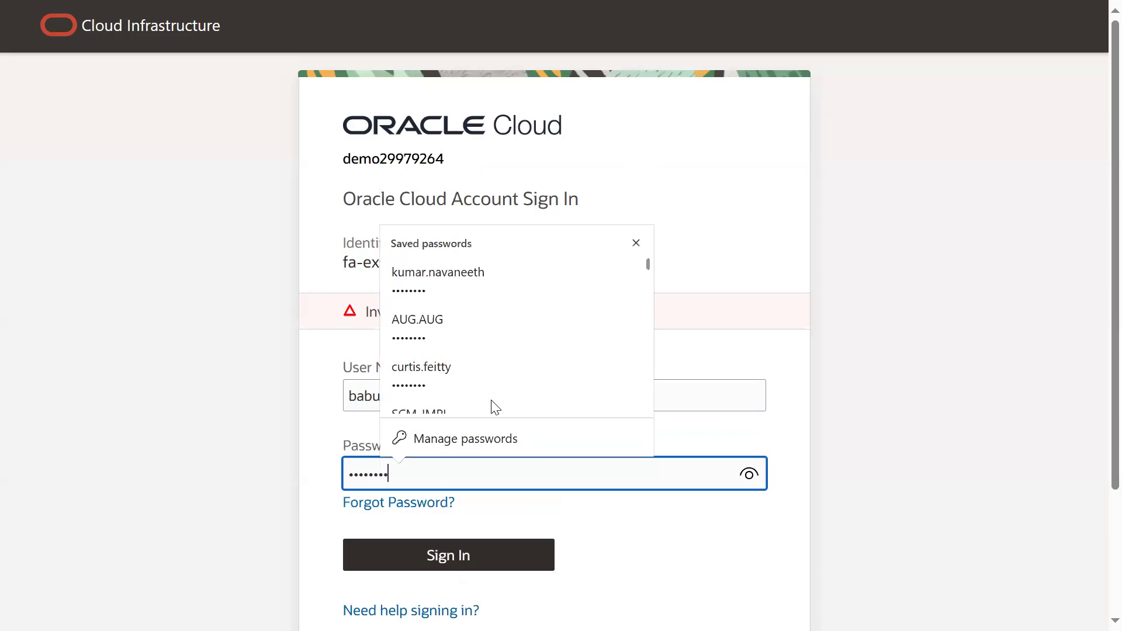
key(Return)
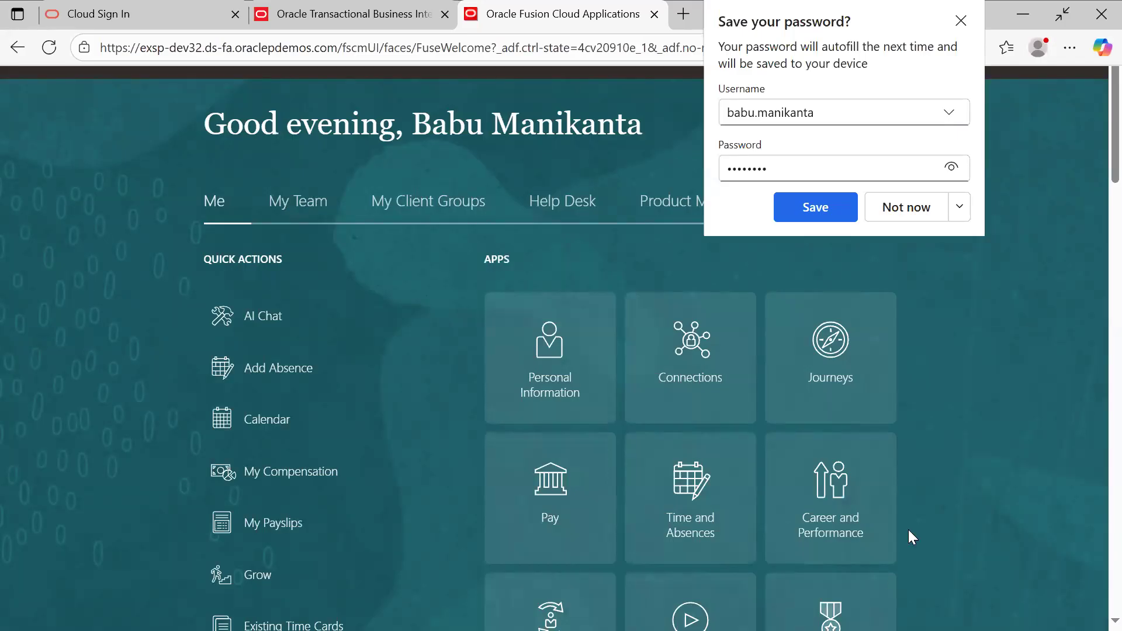
key(F11)
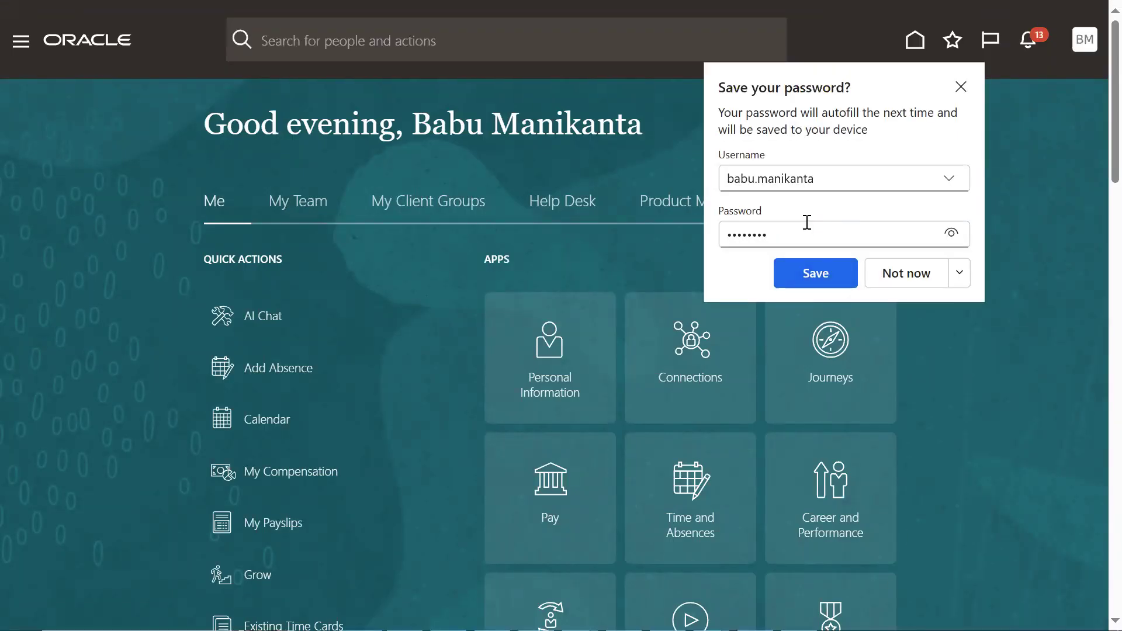
click(814, 271)
- Show all of the line manager's notifications, switch to the All list and bring up the worklist
click(1028, 40)
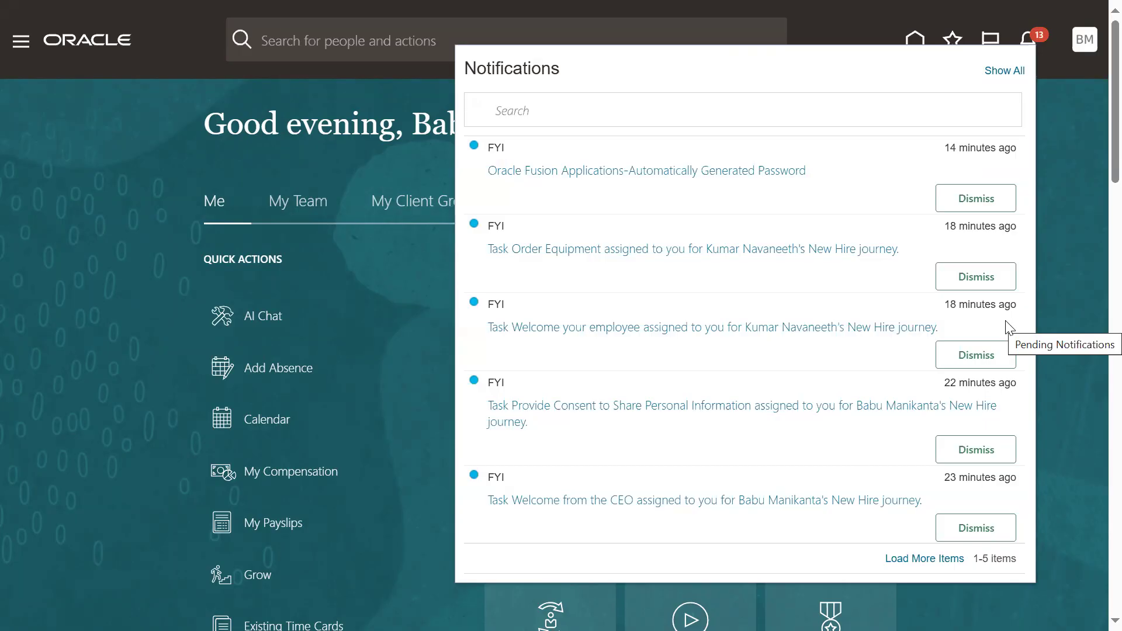
click(1002, 71)
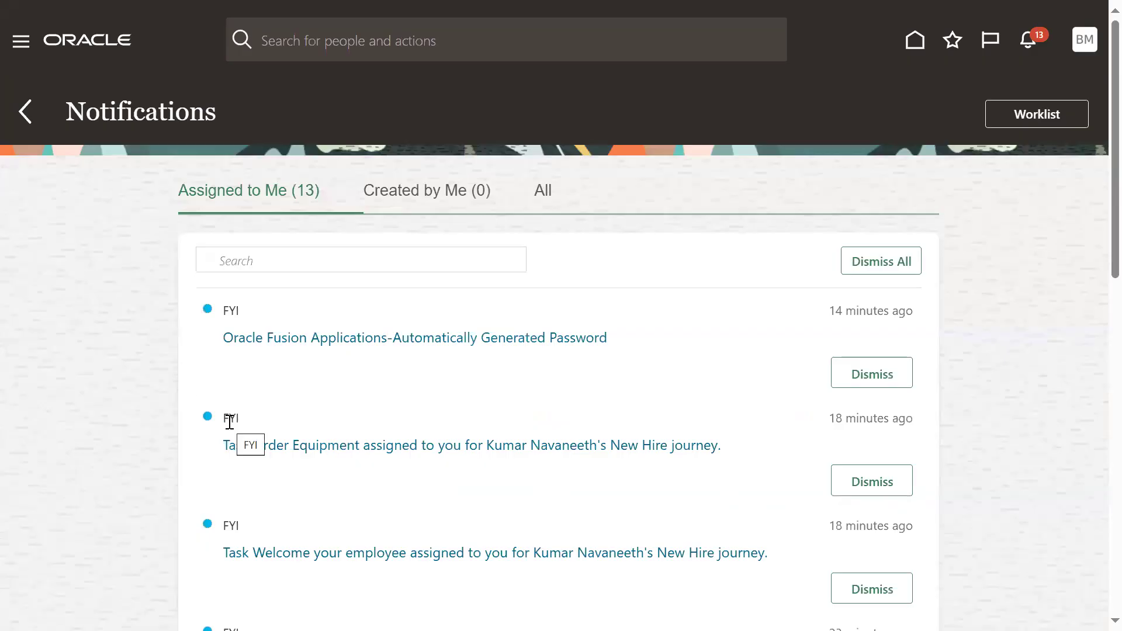
click(545, 198)
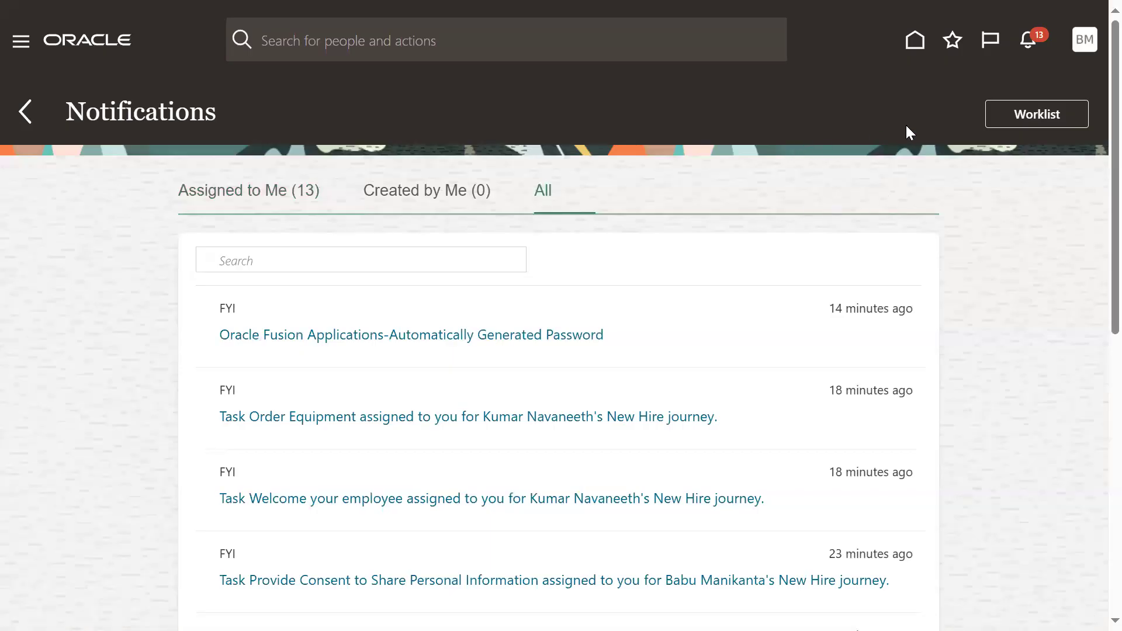
click(1014, 124)
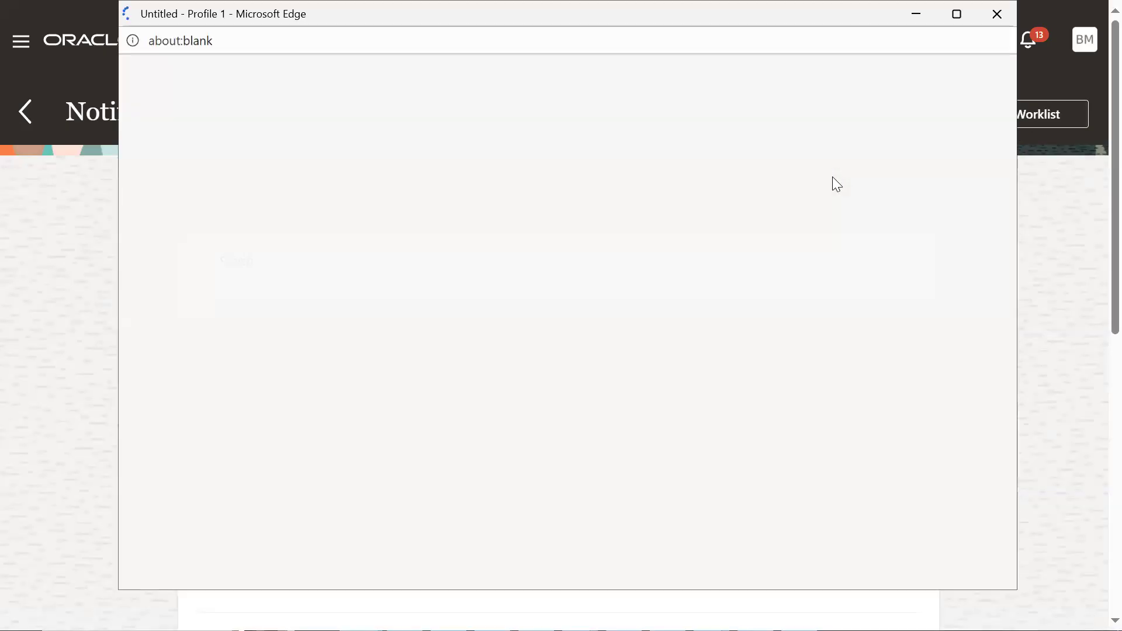
drag(144, 17, 118, 68)
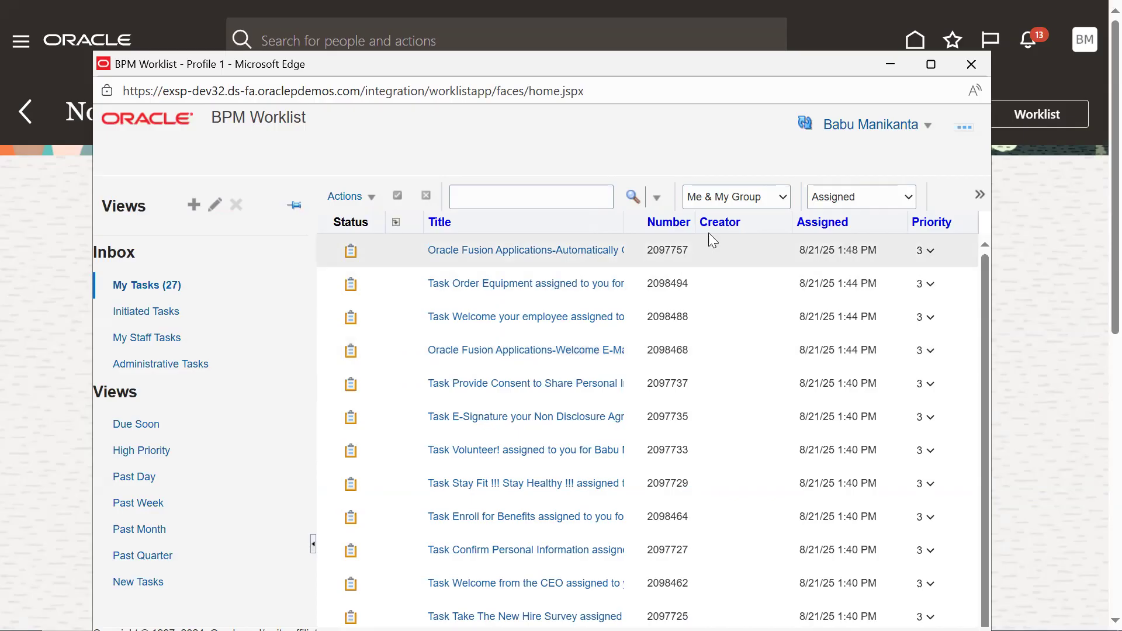
- Refresh the BPM Worklist and widen the Title column to check the tasks for the absence approval request
click(806, 125)
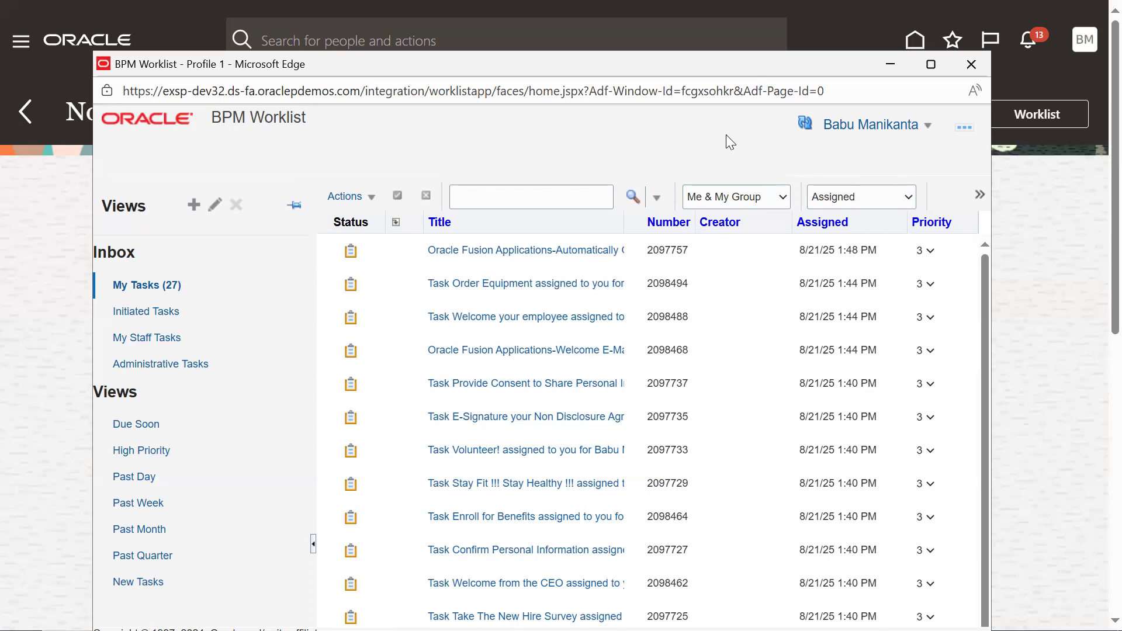
click(804, 125)
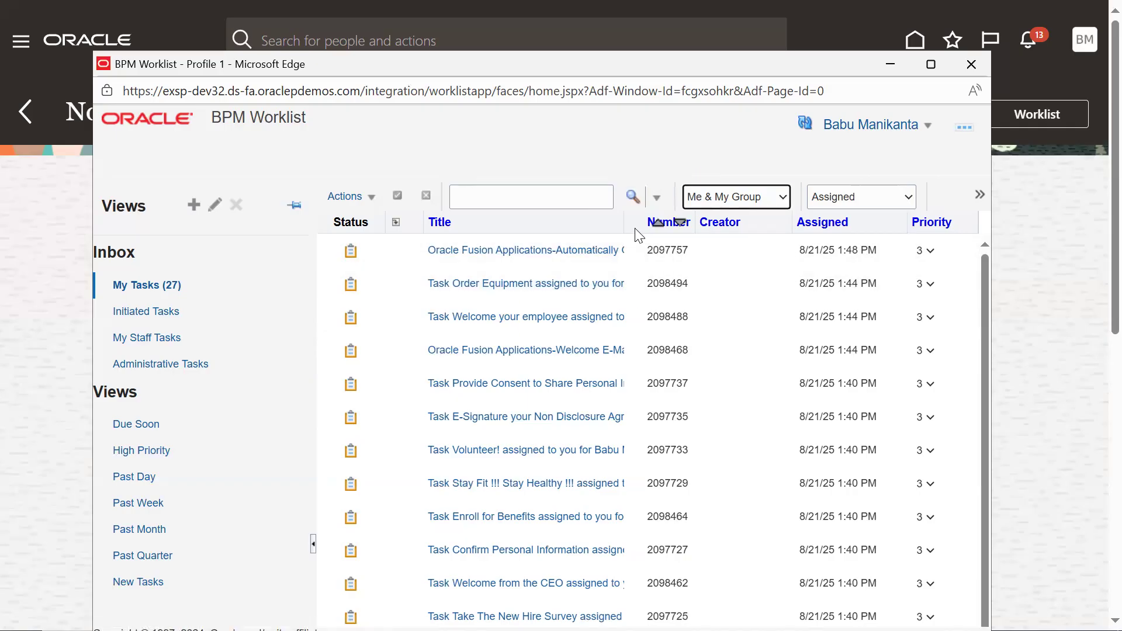
drag(620, 222, 794, 224)
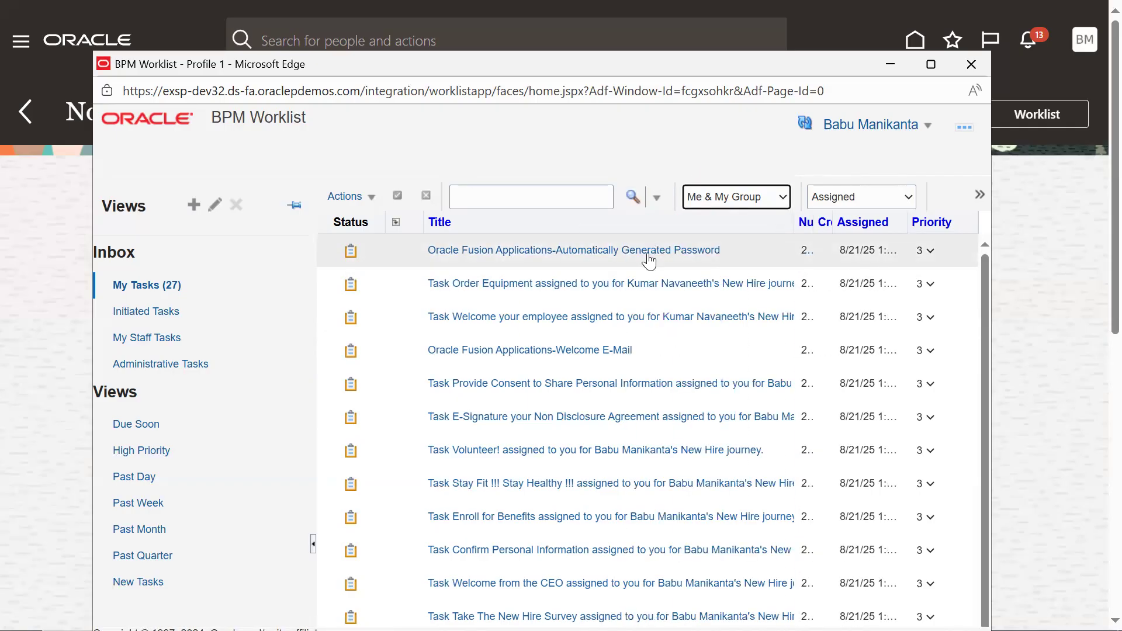
click(803, 125)
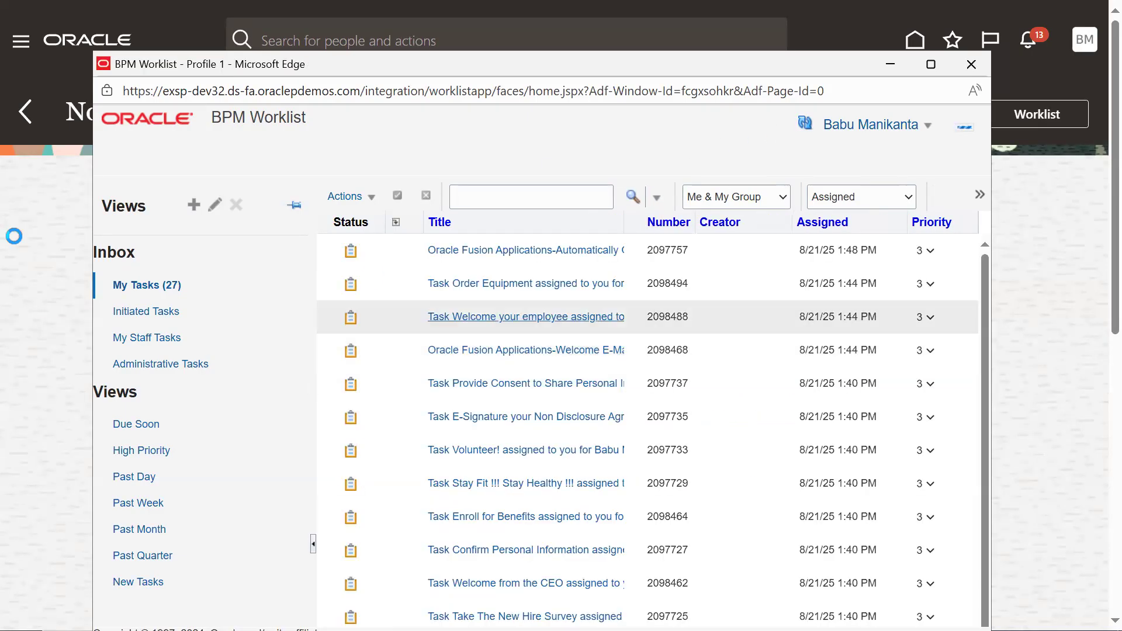
- Go to the My Team Goals and Performance Overview to check the line manager's direct reports
click(20, 41)
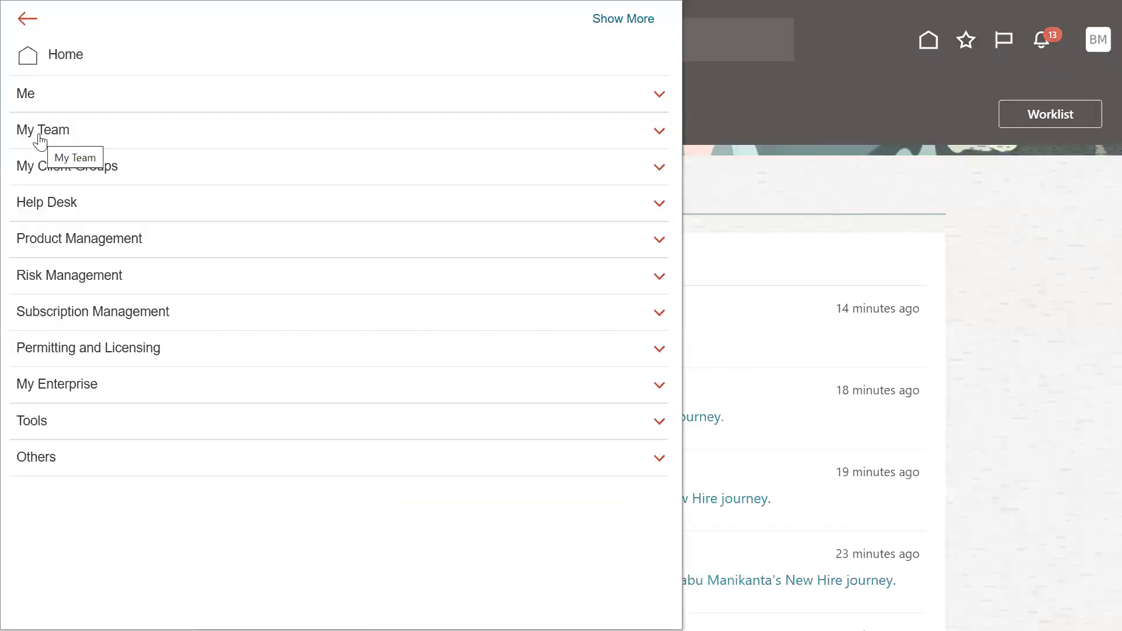
click(35, 103)
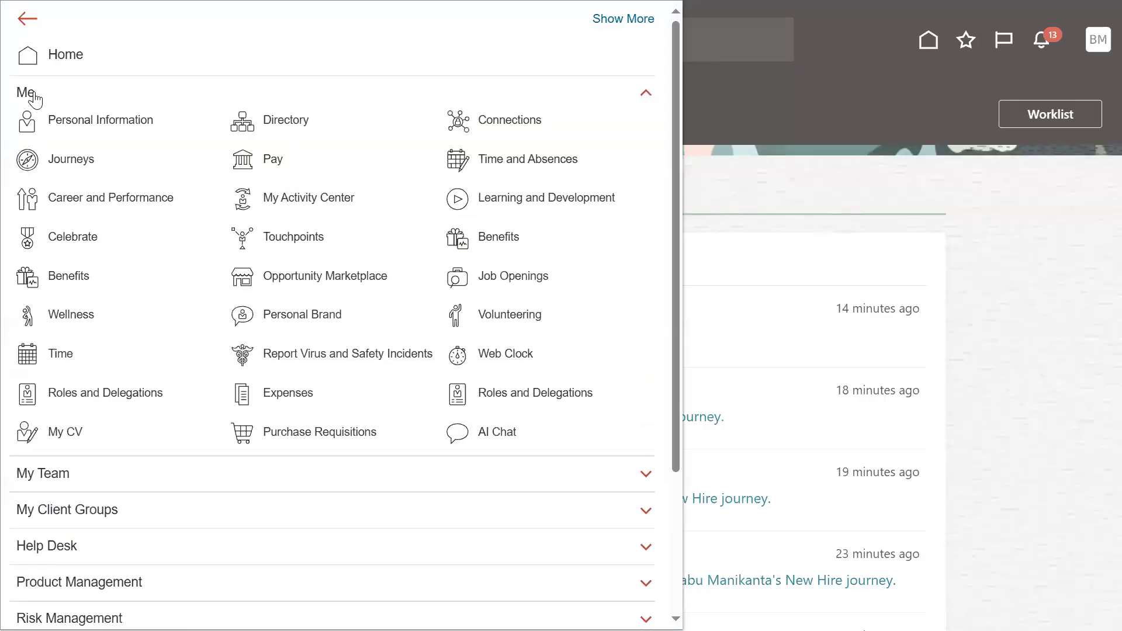
click(34, 97)
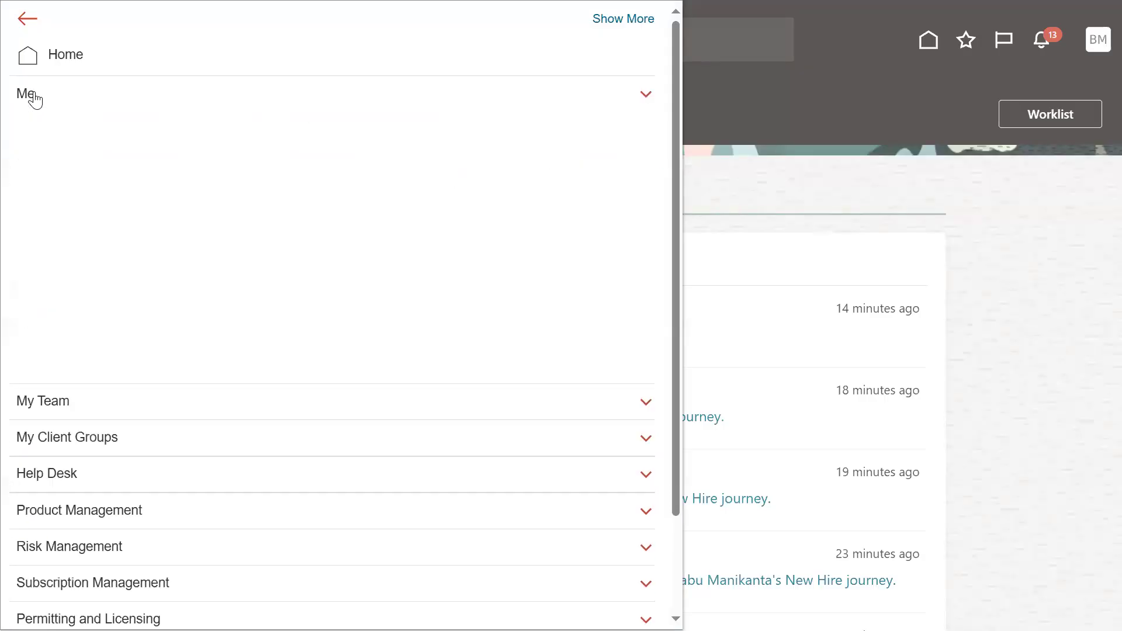
click(60, 131)
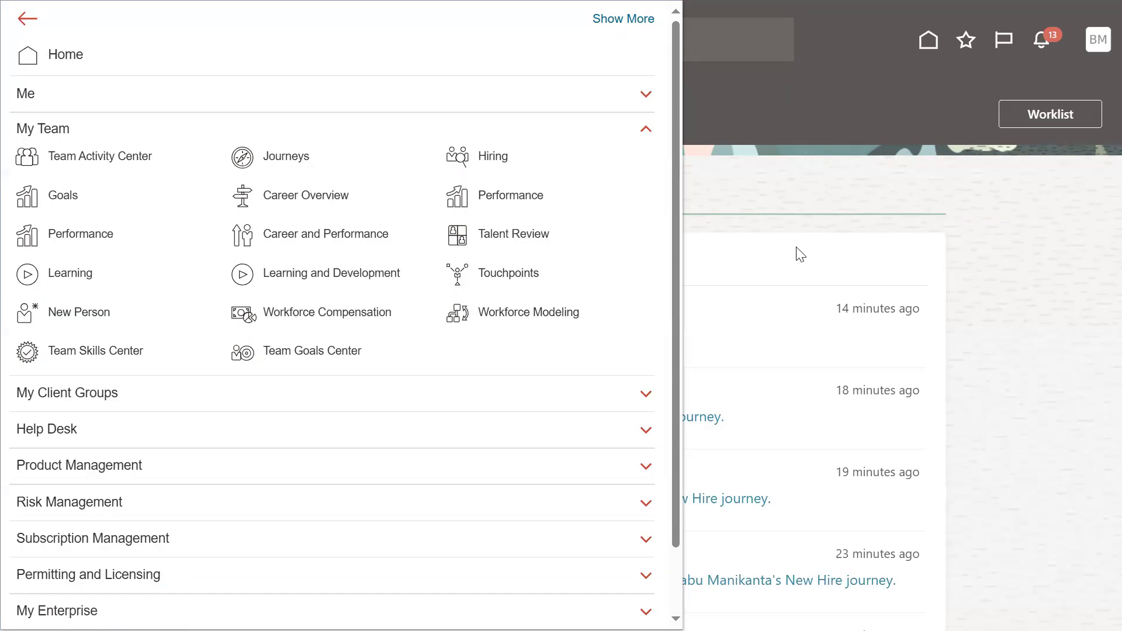
key(alt+Tab)
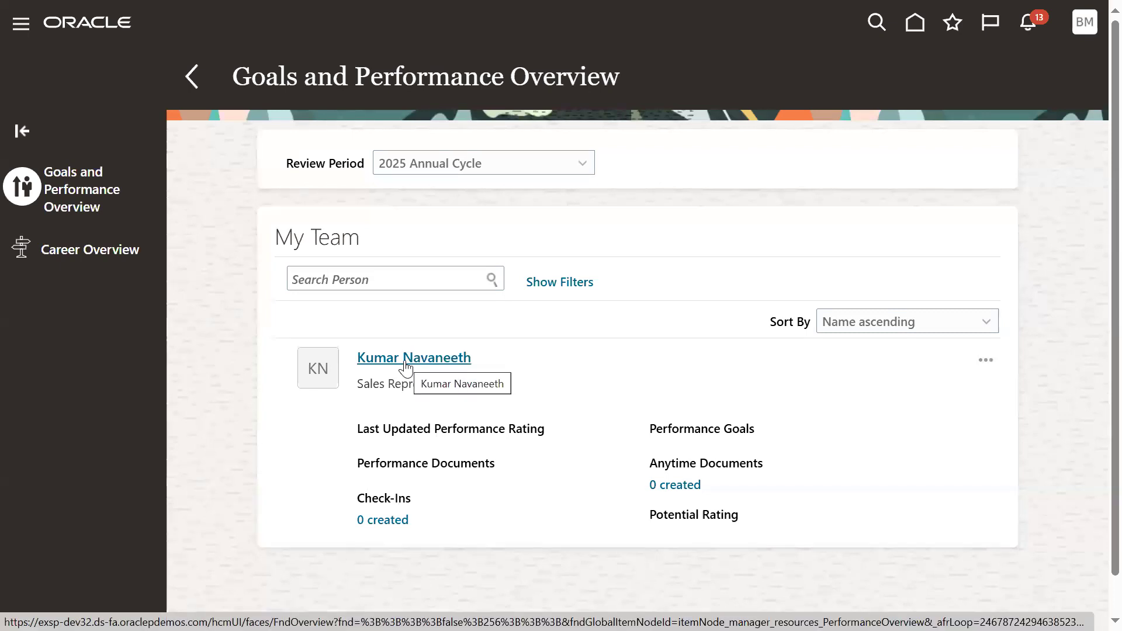
- Recheck the complete notifications list and the BPM Worklist for the employee's absence approval
click(1028, 23)
click(1008, 56)
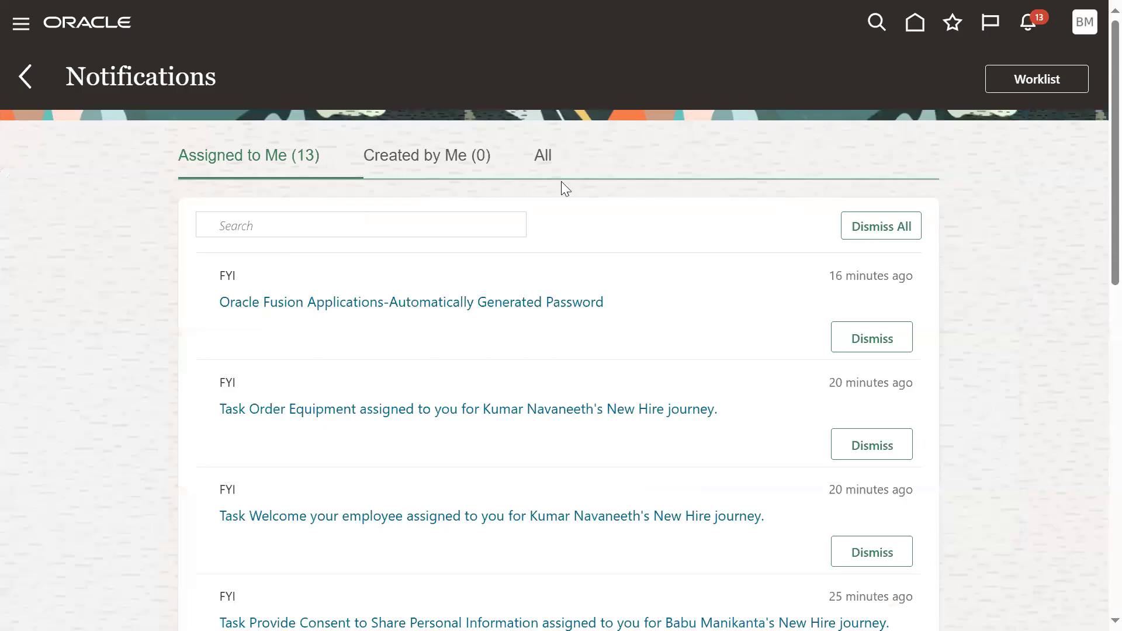
click(544, 167)
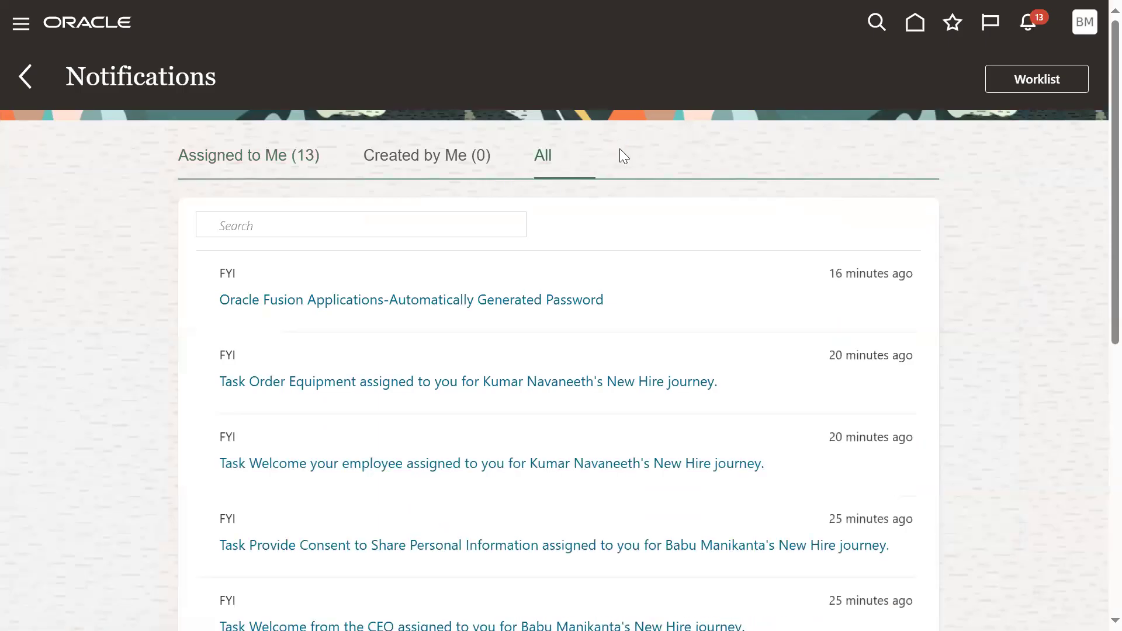
click(1021, 80)
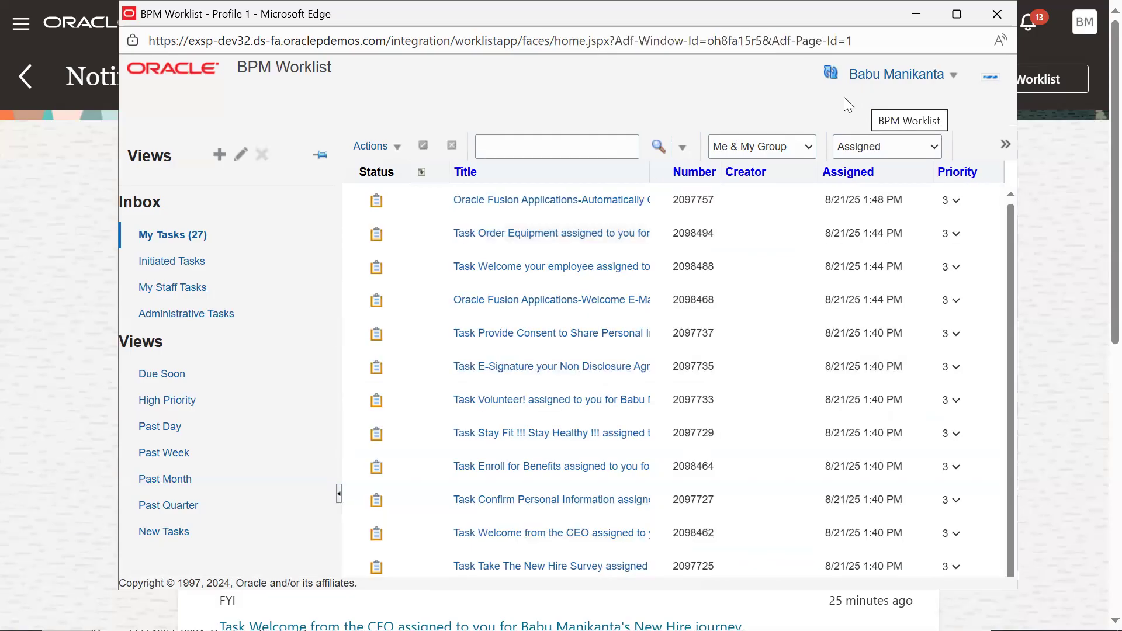
- Sign out of the line manager's account and sign in to the AUG.AUG account with its saved user name and password
click(1079, 25)
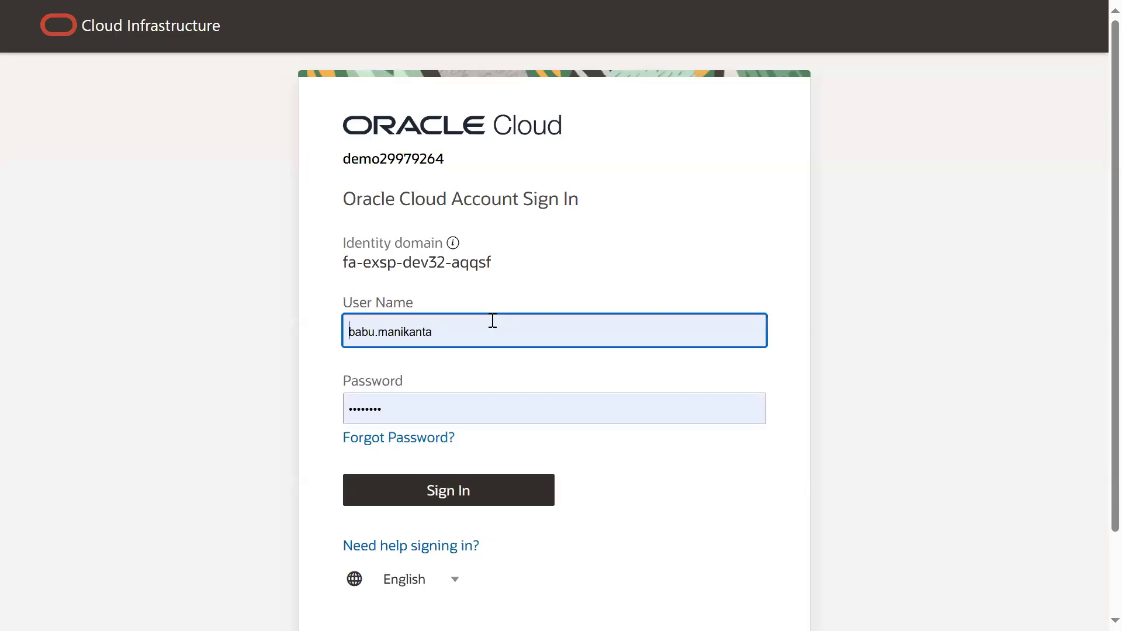
double_click(493, 326)
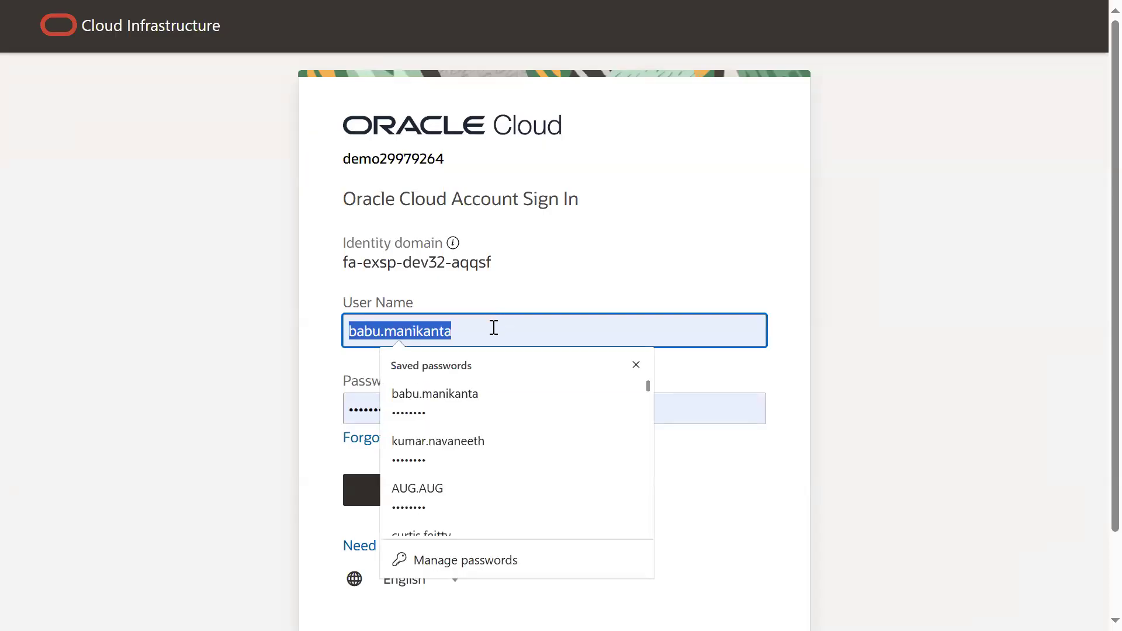
click(485, 491)
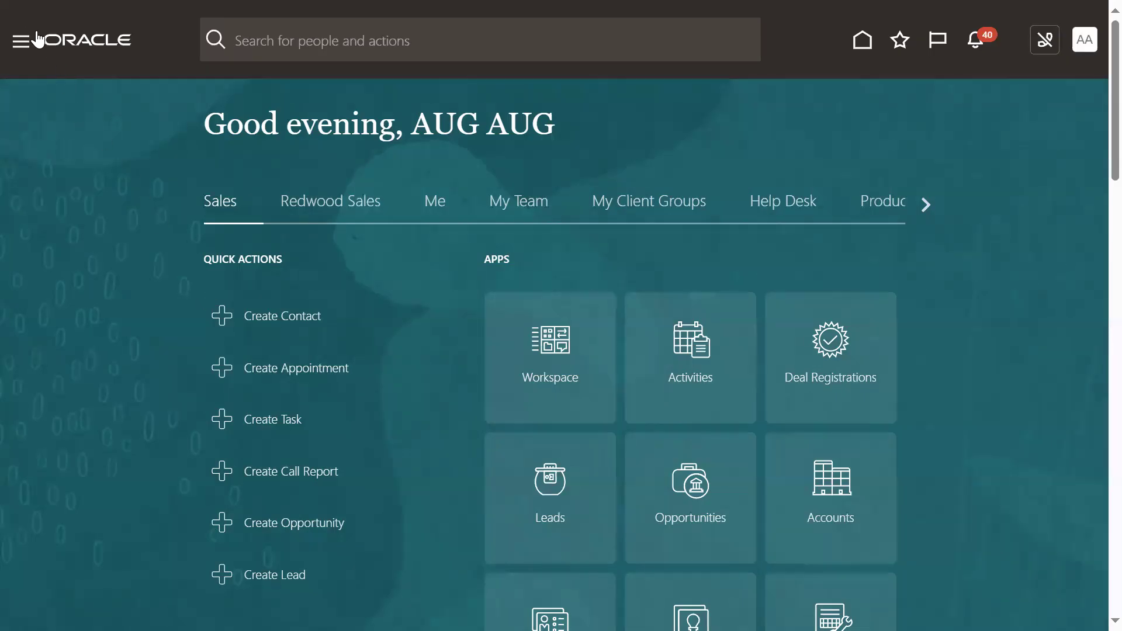
- In the Transaction Console, remove the Failed status filter and check the approval history of the employee's Sick absence transaction
click(20, 45)
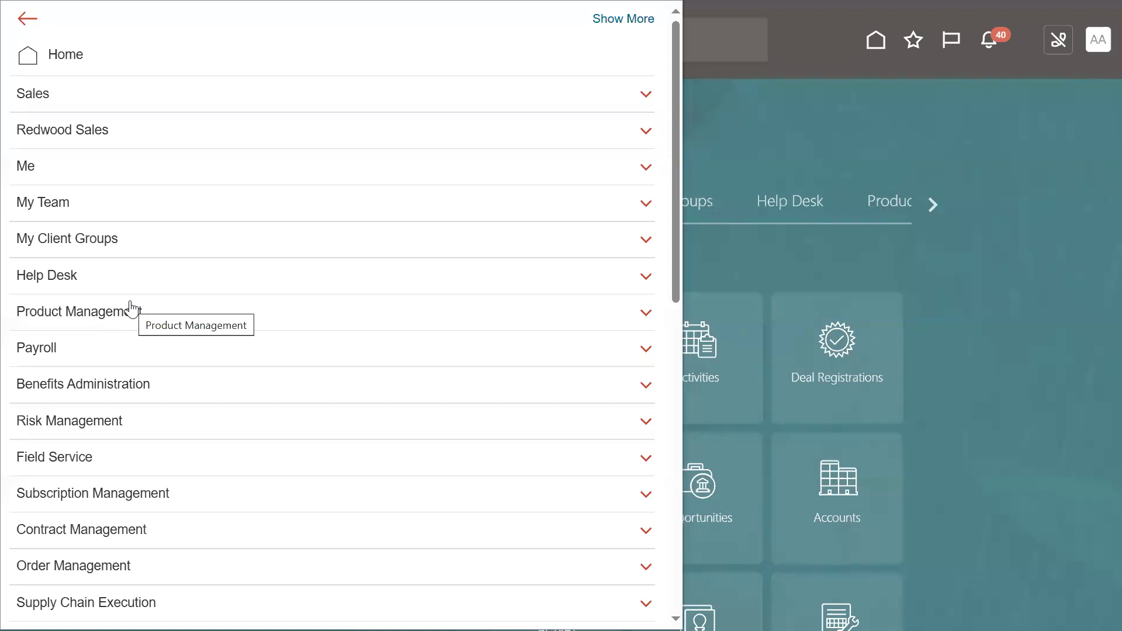
scroll(85, 411, down, 10)
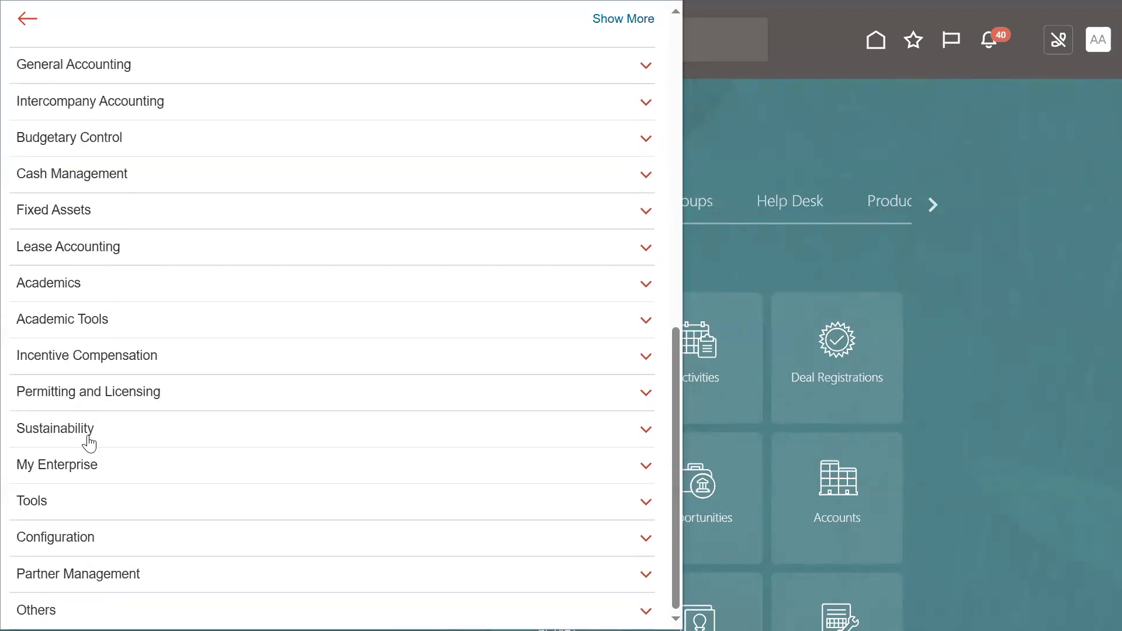
click(67, 503)
scroll(168, 444, down, 5)
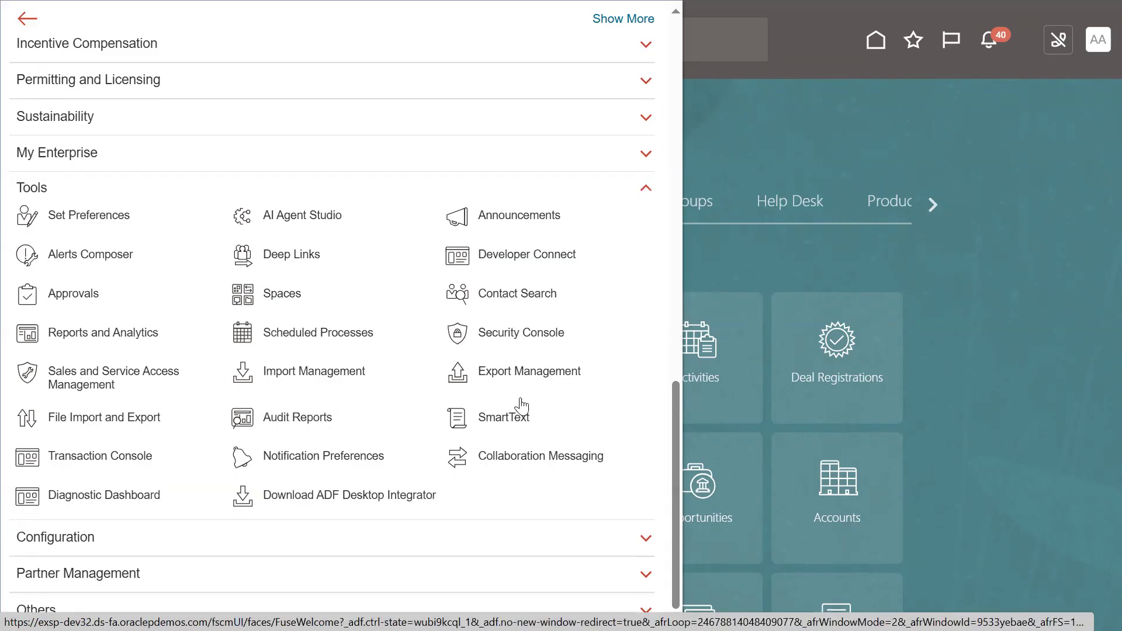
click(116, 459)
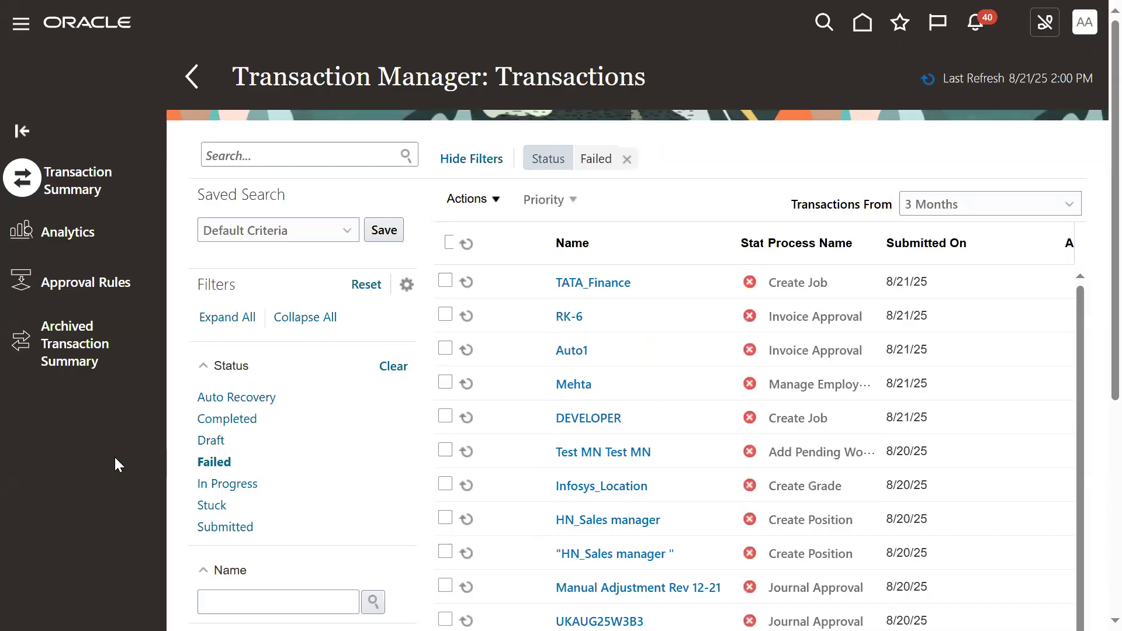
click(627, 159)
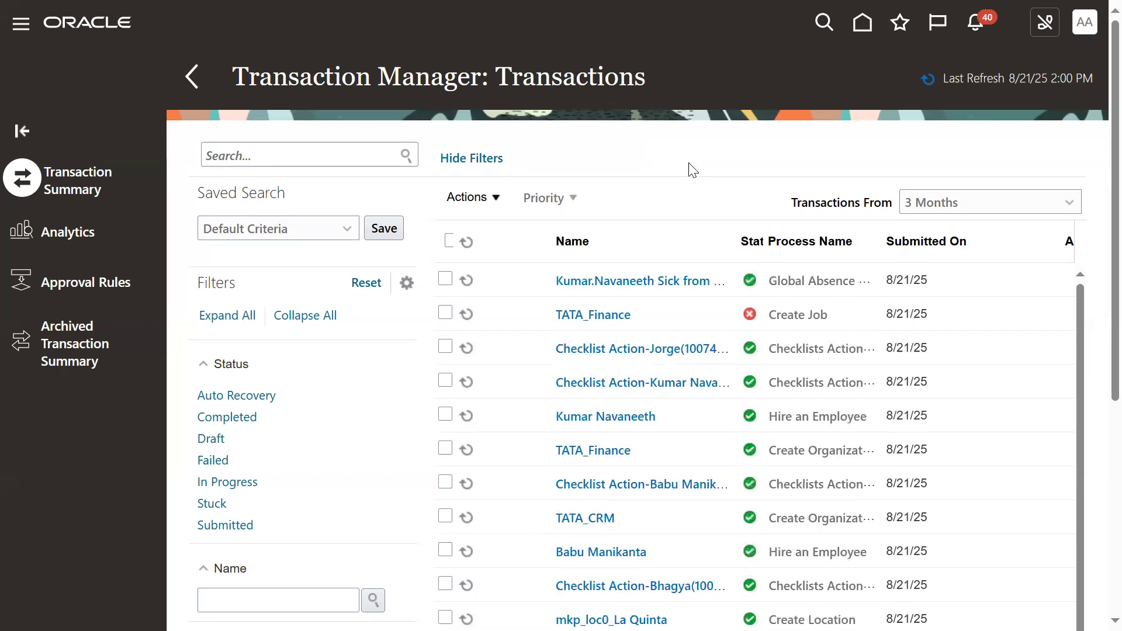
click(641, 283)
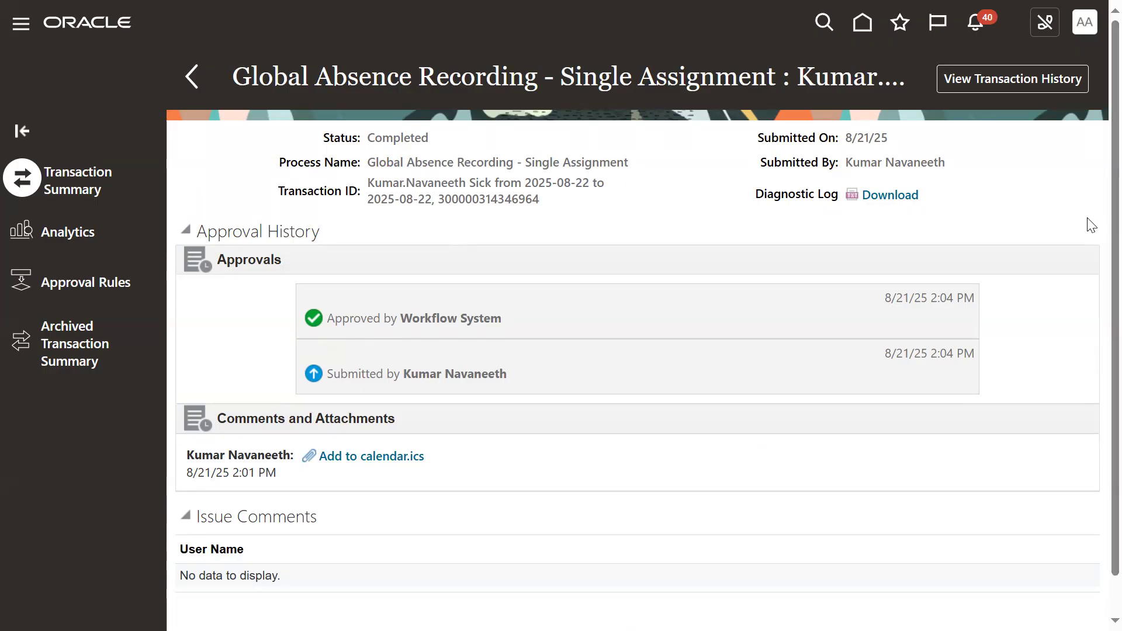
- Sign out of the AUG.AUG account and sign in as the employee with the saved user name and password
click(1087, 24)
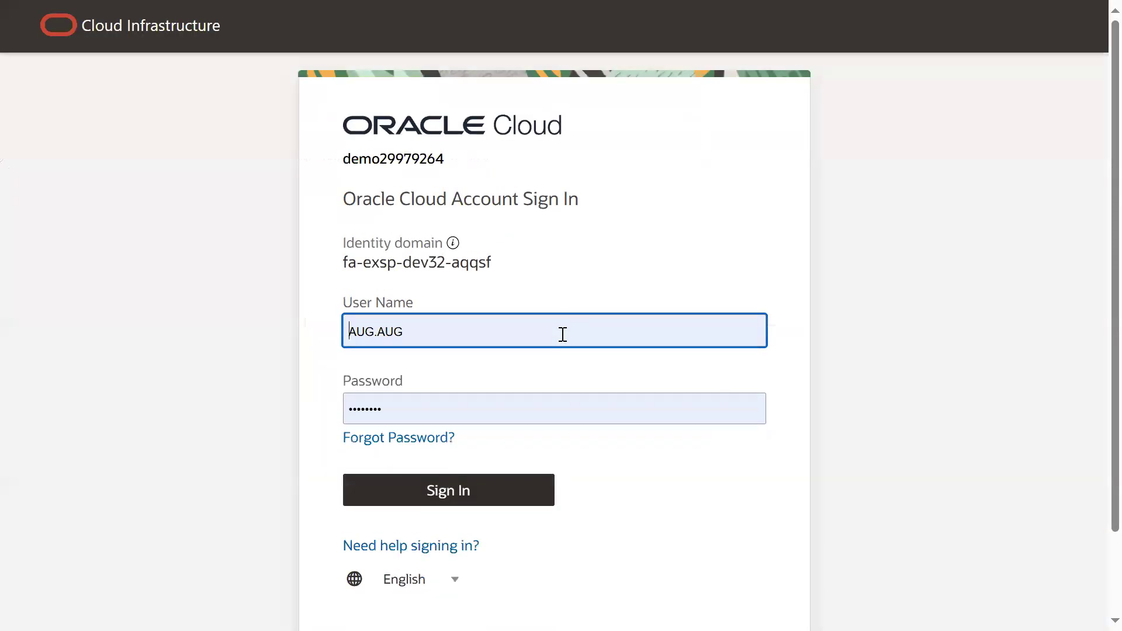
triple_click(548, 332)
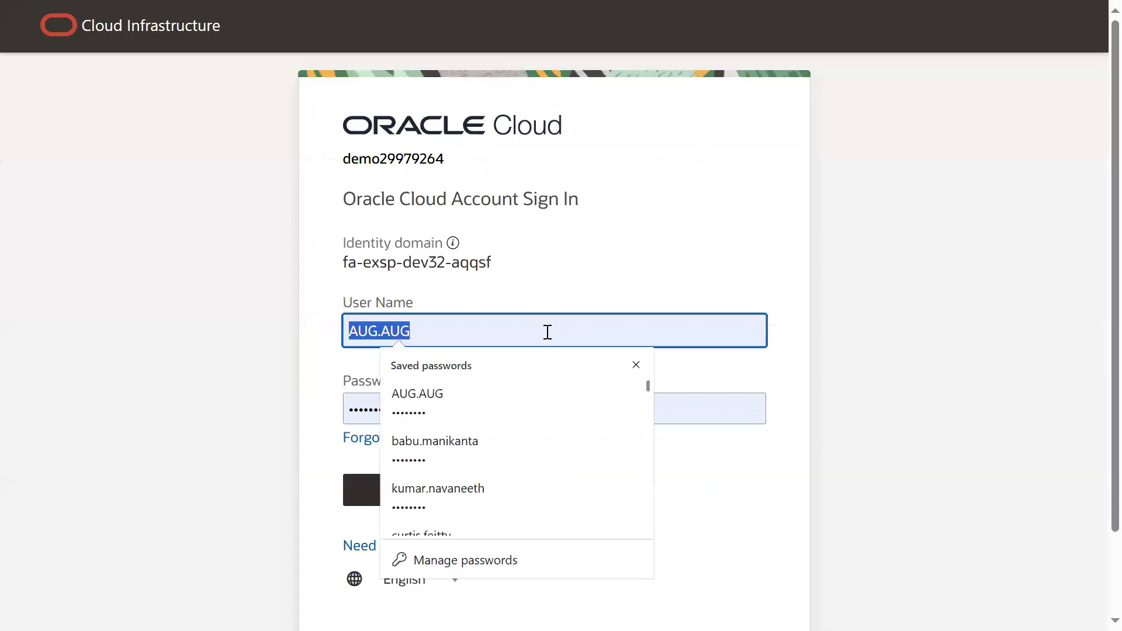
click(514, 488)
click(476, 493)
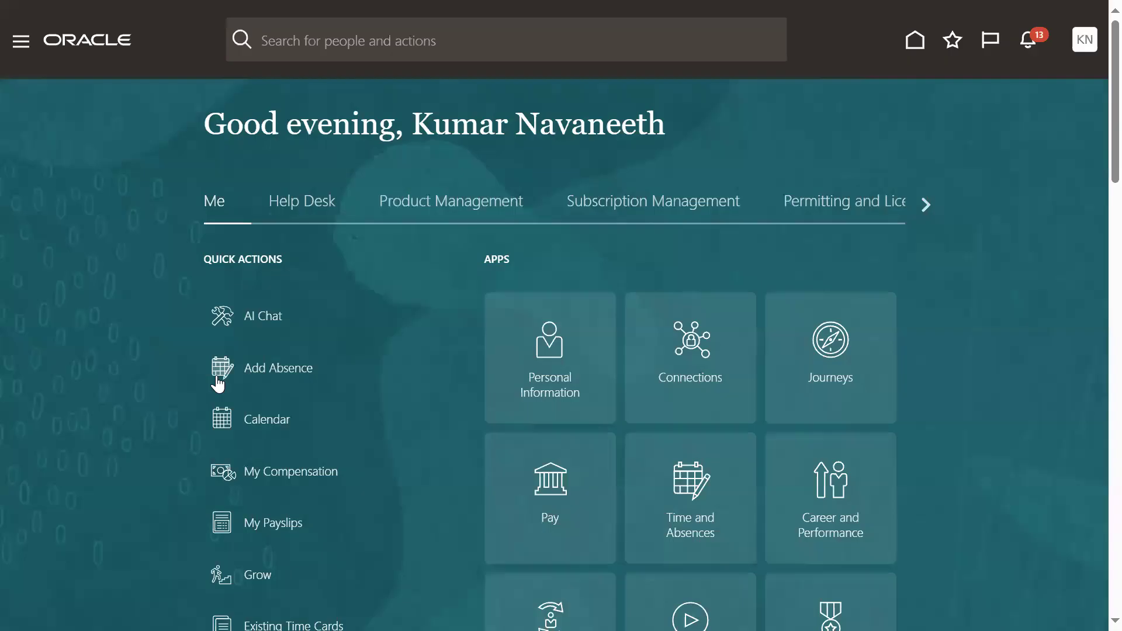
- Open Existing Absences from the employee's Time and Absences page to check the status of the Sick absence
click(21, 40)
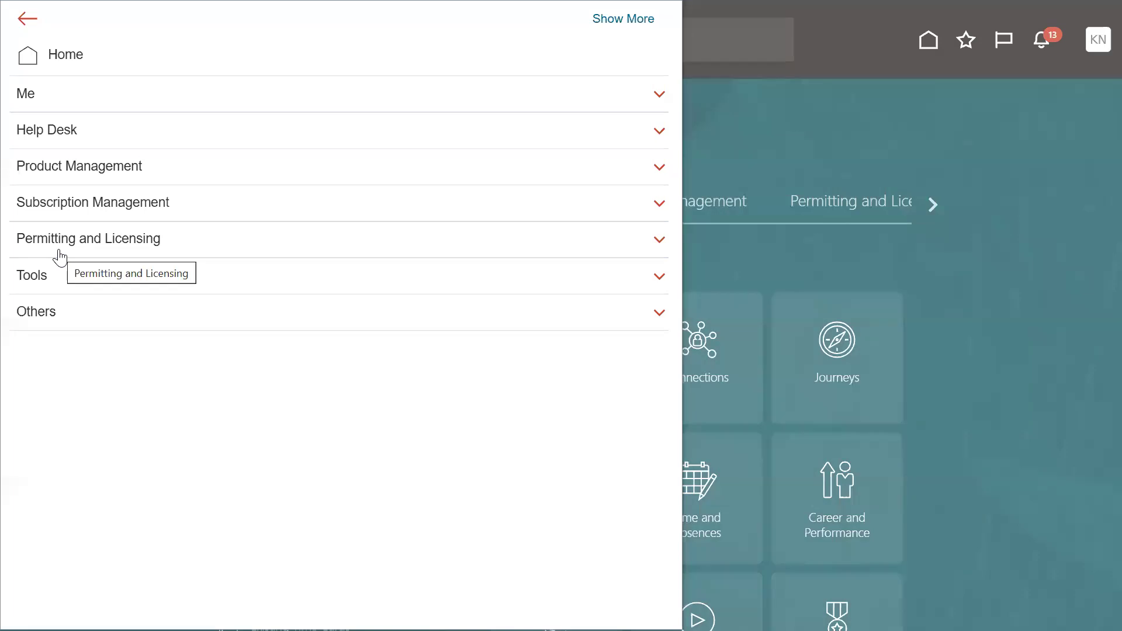
click(69, 99)
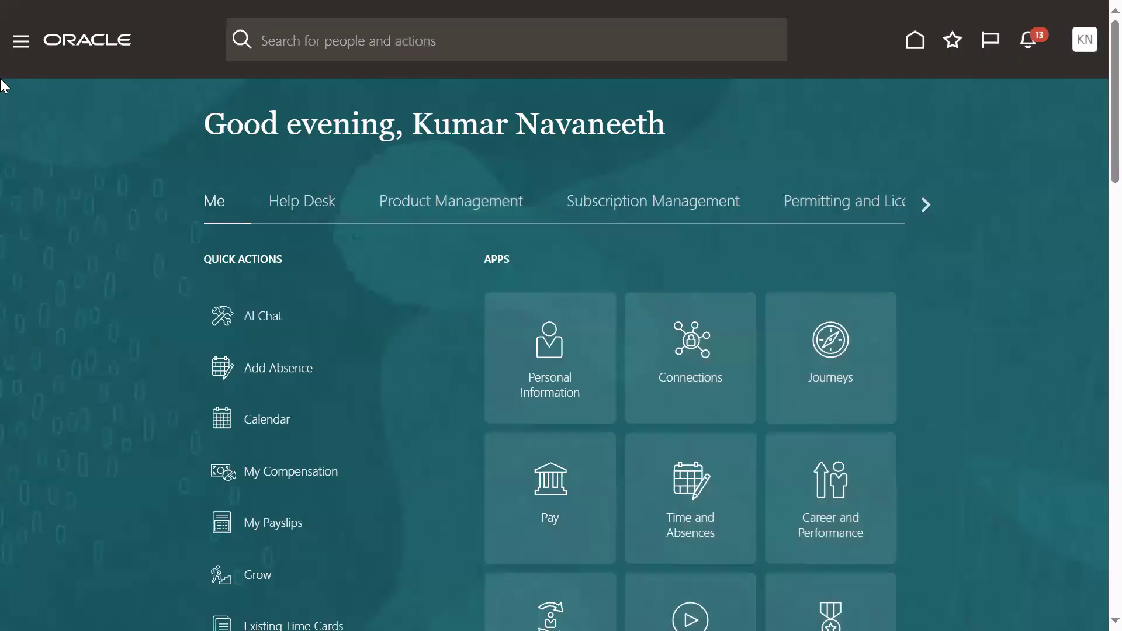
click(25, 41)
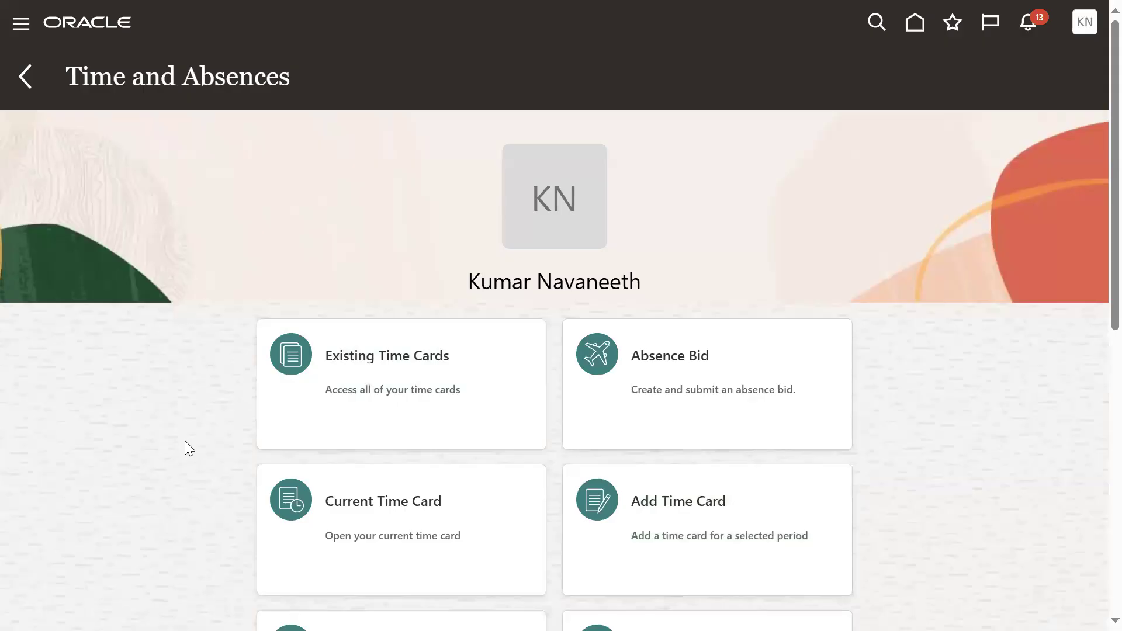
scroll(185, 442, down, 3)
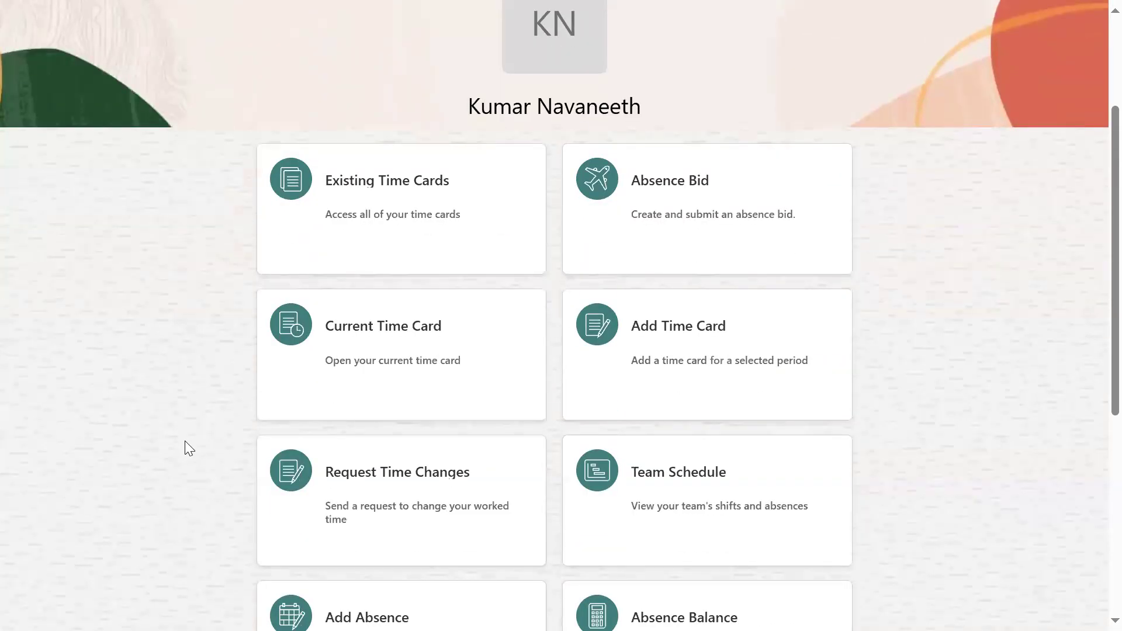
scroll(185, 442, down, 6)
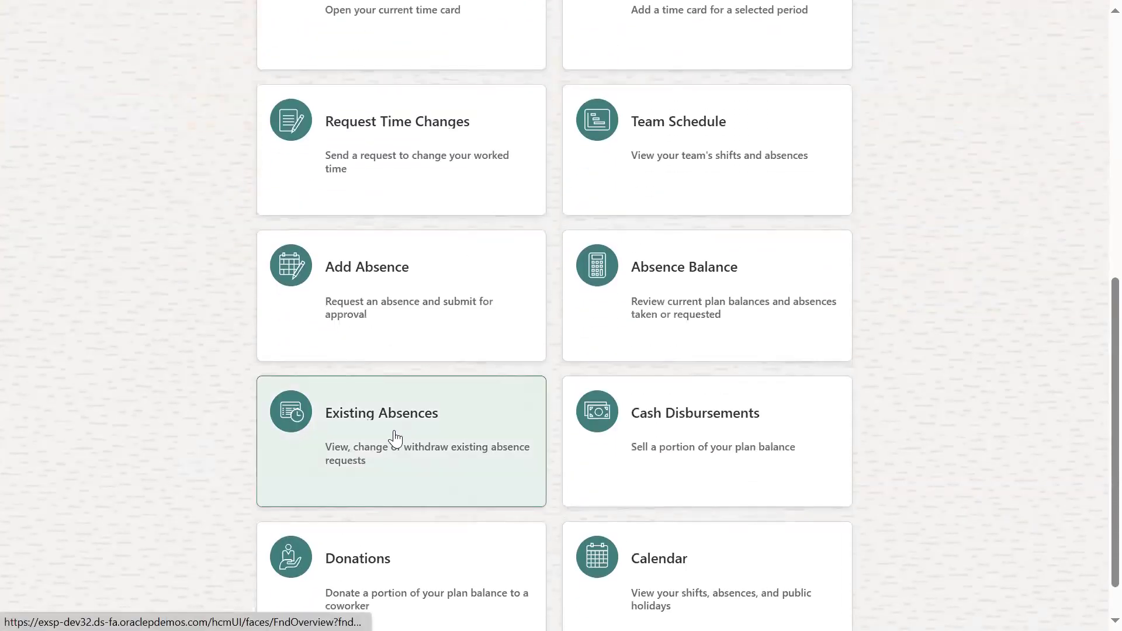
click(394, 438)
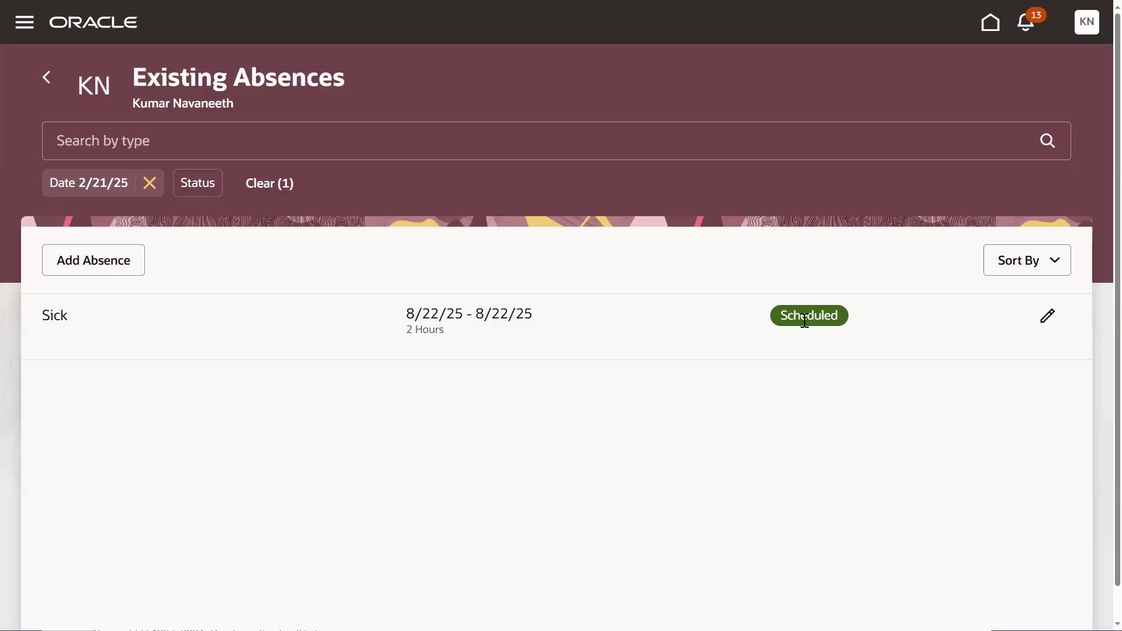
- Set the computer's speaker volume to 41 and return to the Existing Absences page
key(super)
click(983, 613)
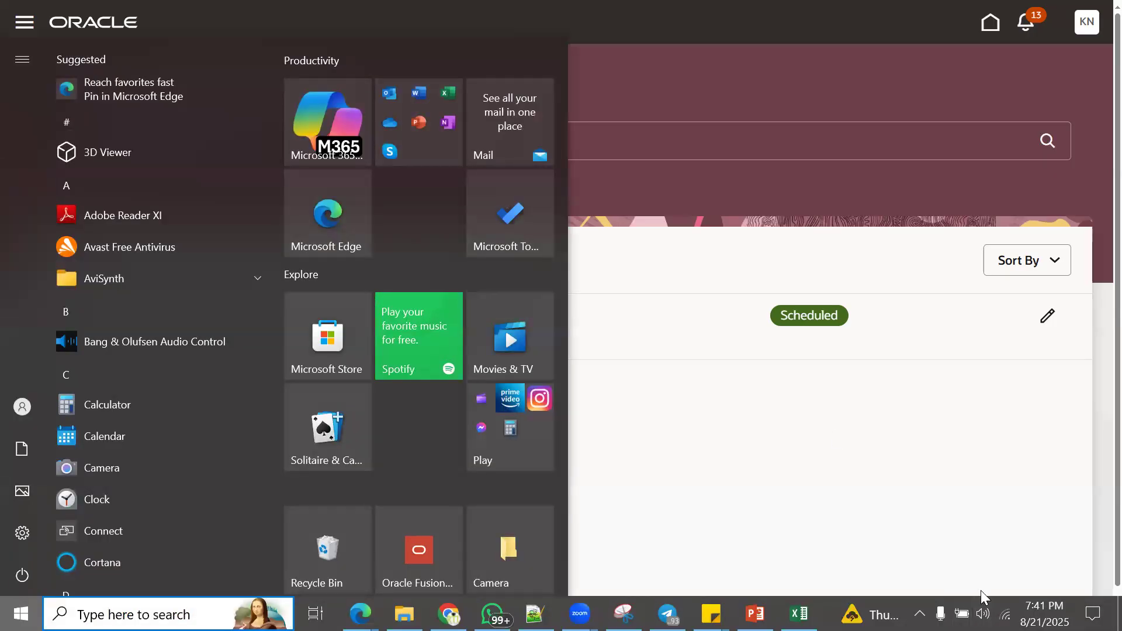
drag(975, 573, 947, 572)
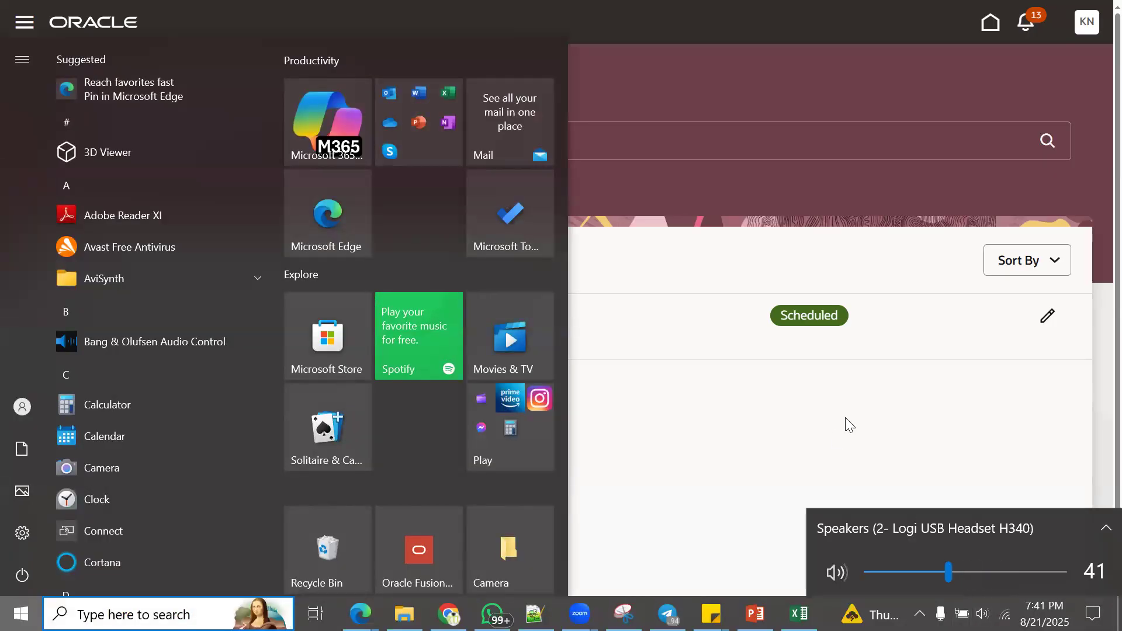
click(800, 240)
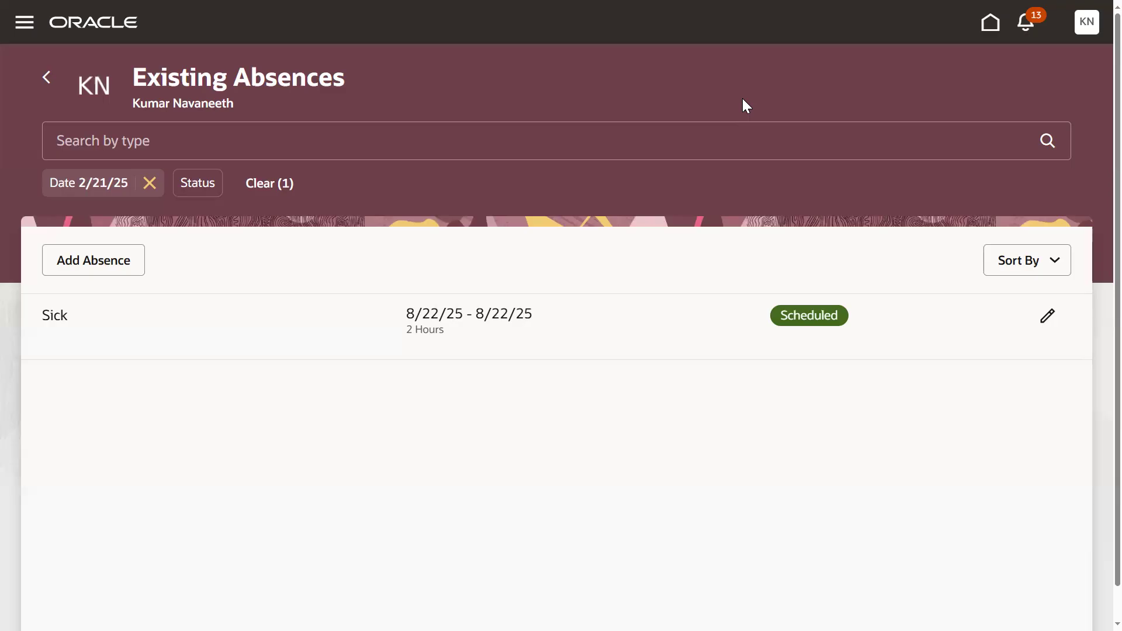
- Switch to the HCM_DEMO workbook in Excel and show the Fusion Application HCM module list
key(super)
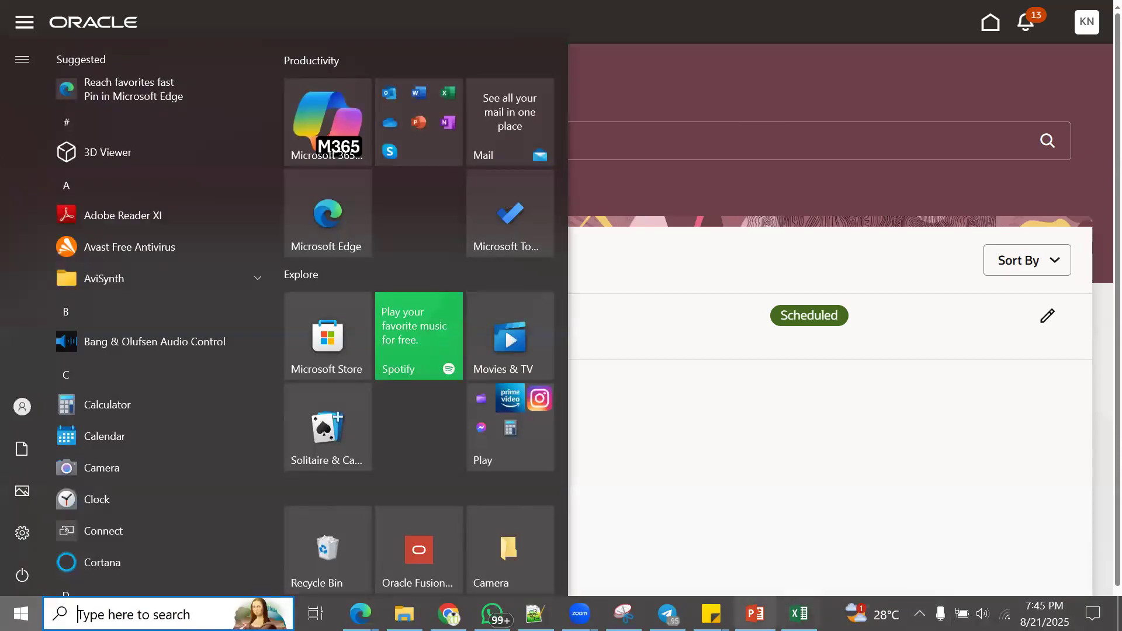
click(798, 613)
double_click(127, 428)
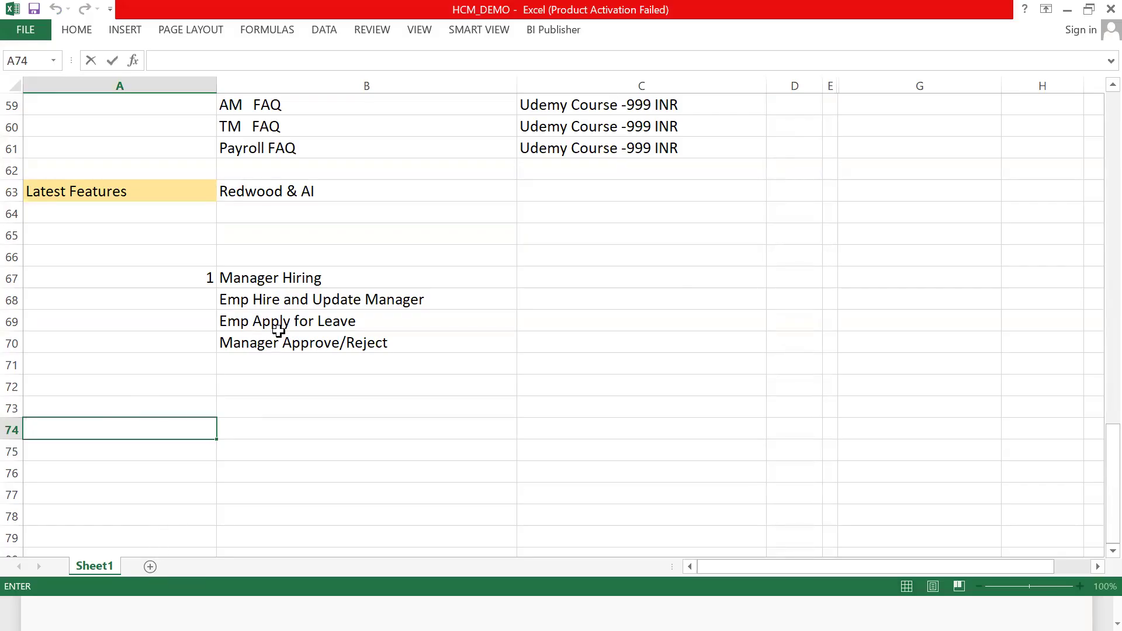
scroll(278, 331, up, 5)
click(609, 361)
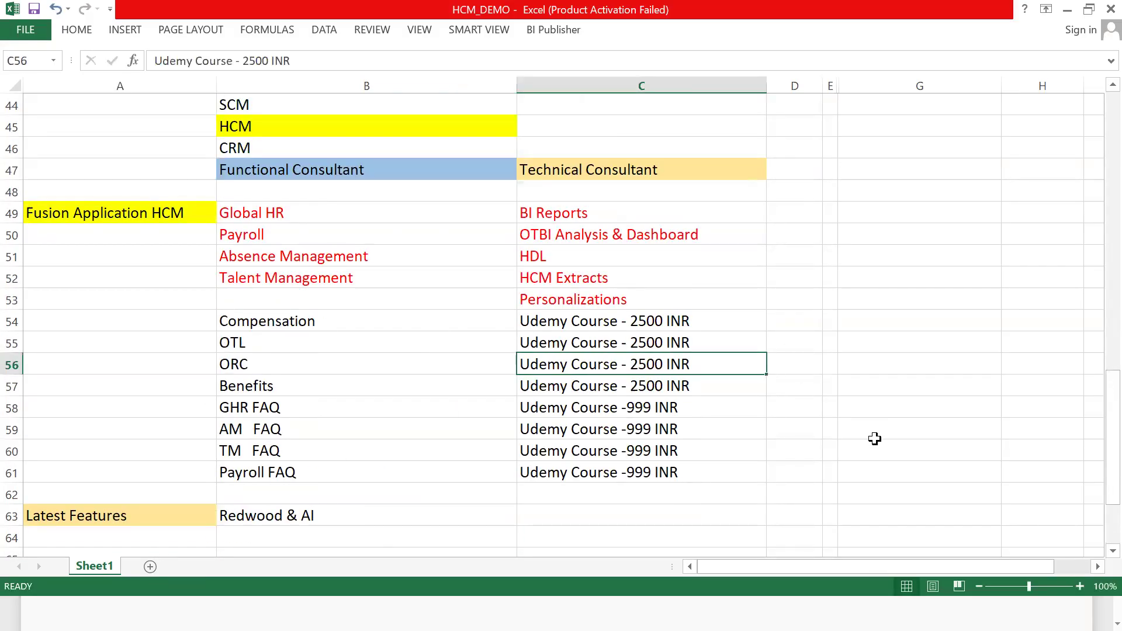
- Enter "Training - 2Months" in cell G49, beside the HCM module list
click(874, 438)
drag(846, 567, 876, 565)
click(656, 235)
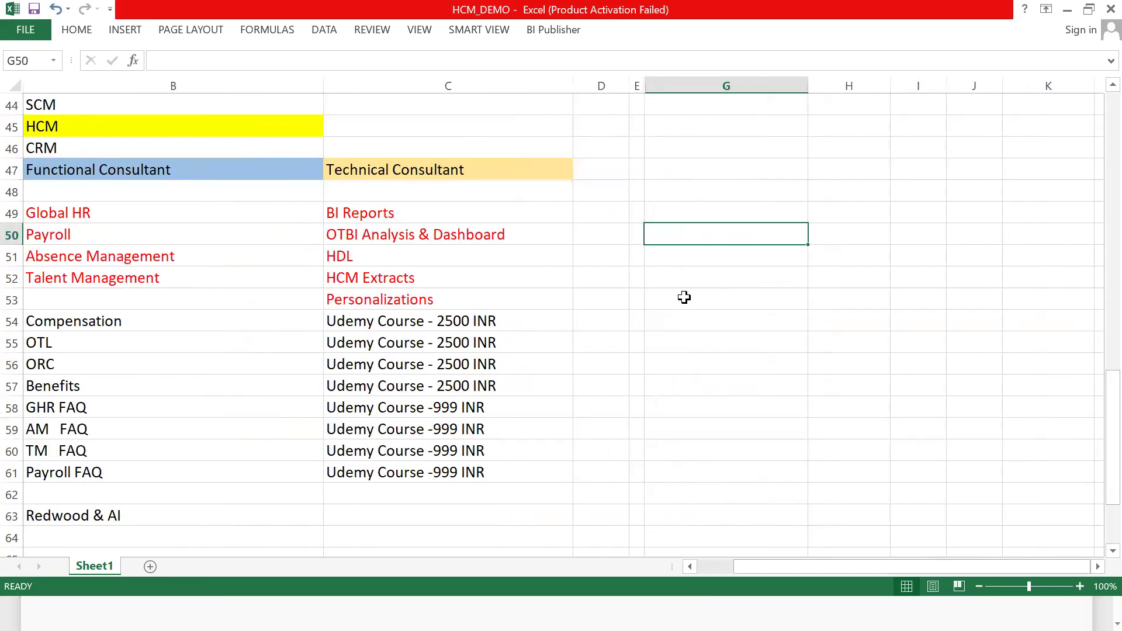
click(672, 212)
text(Training)
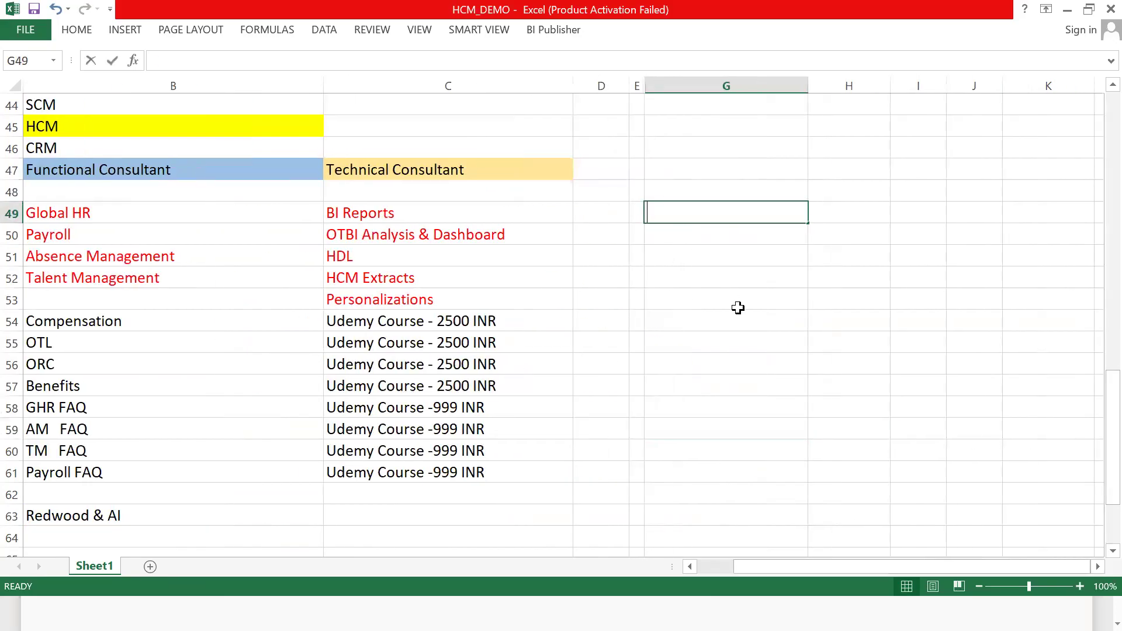
text( - )
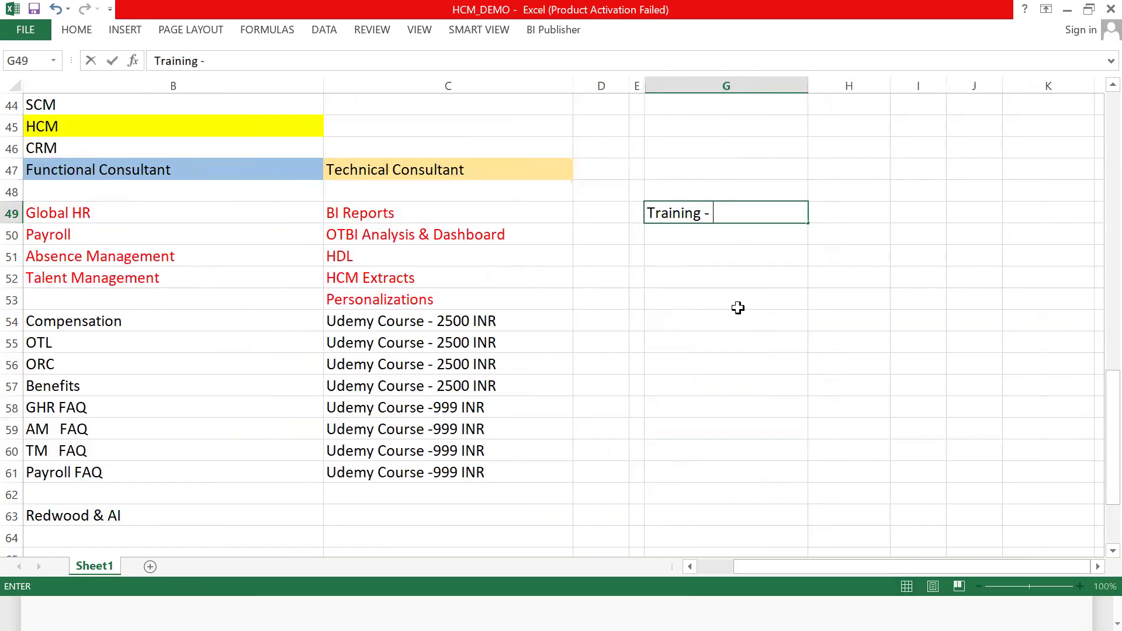
text(2Months)
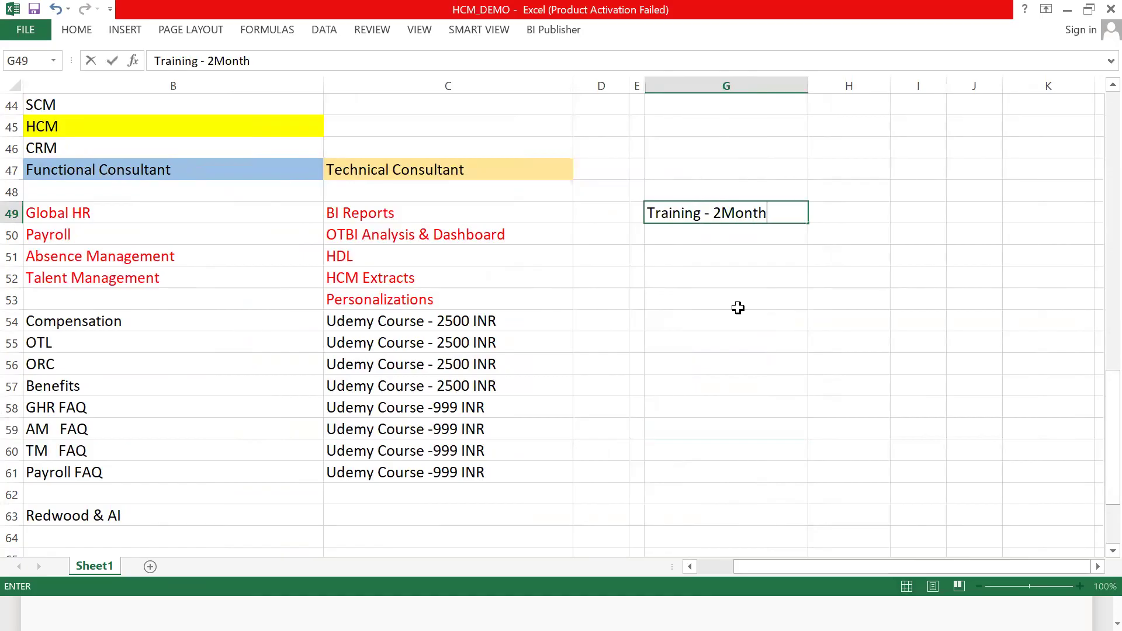
click(734, 230)
- Enter "Mon-Fri" in cell H49, next to the training duration
click(757, 216)
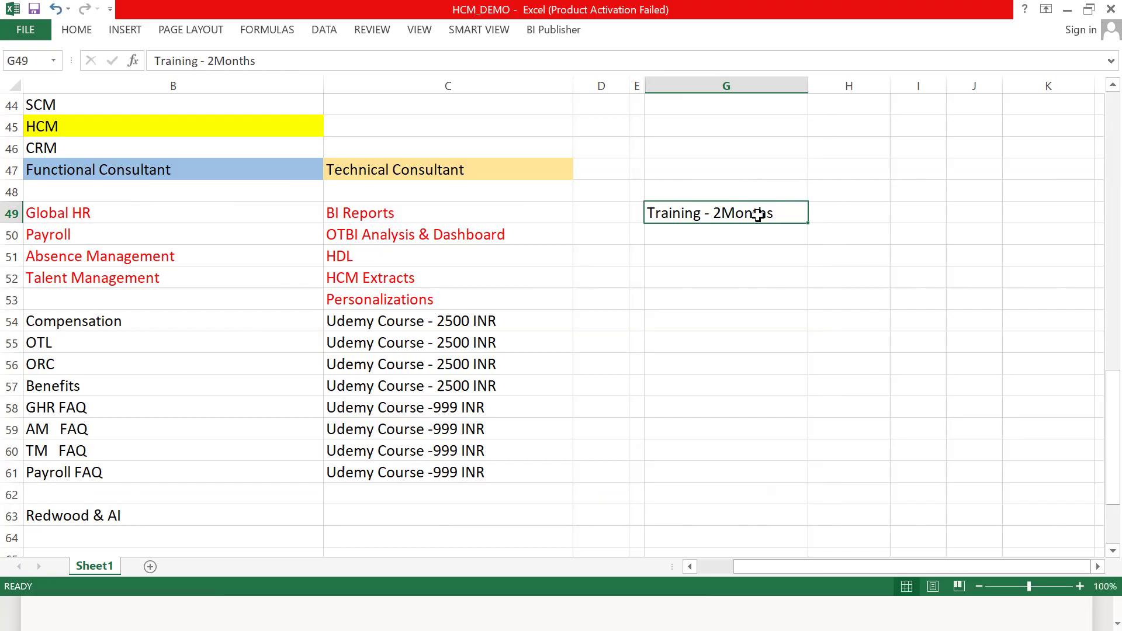
click(826, 216)
text(Mon)
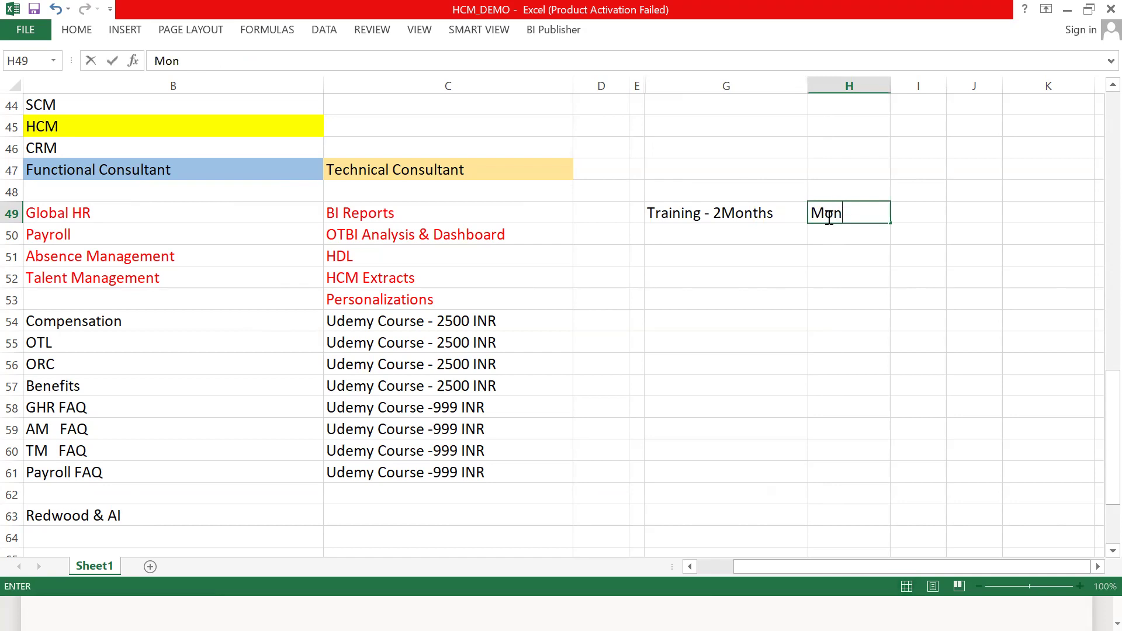
text(-Fri)
key(Return)
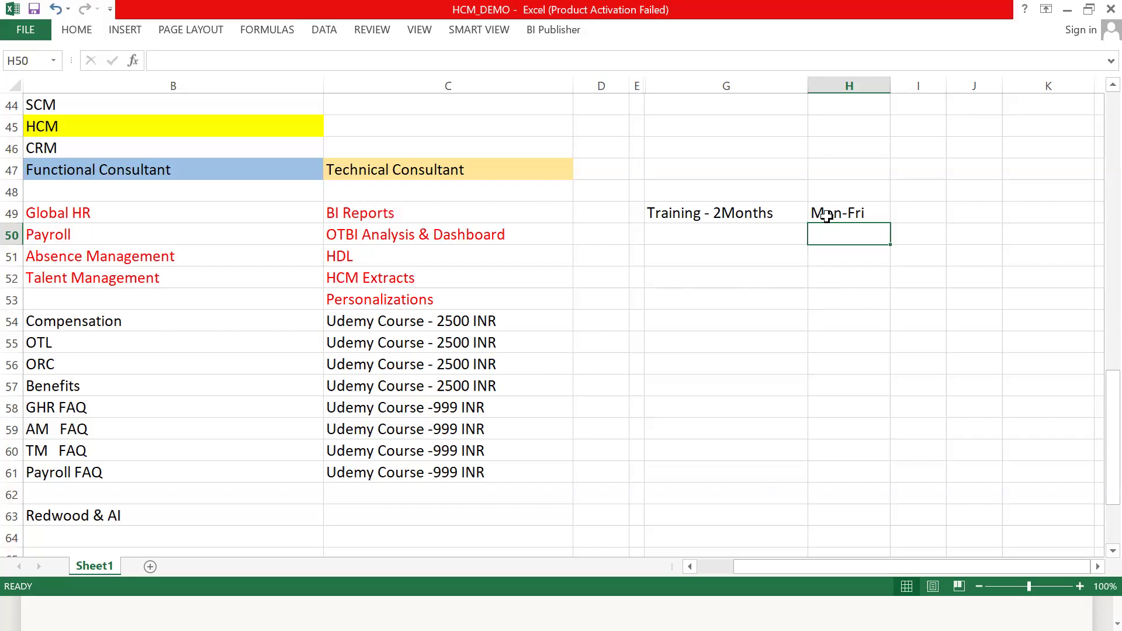
click(774, 239)
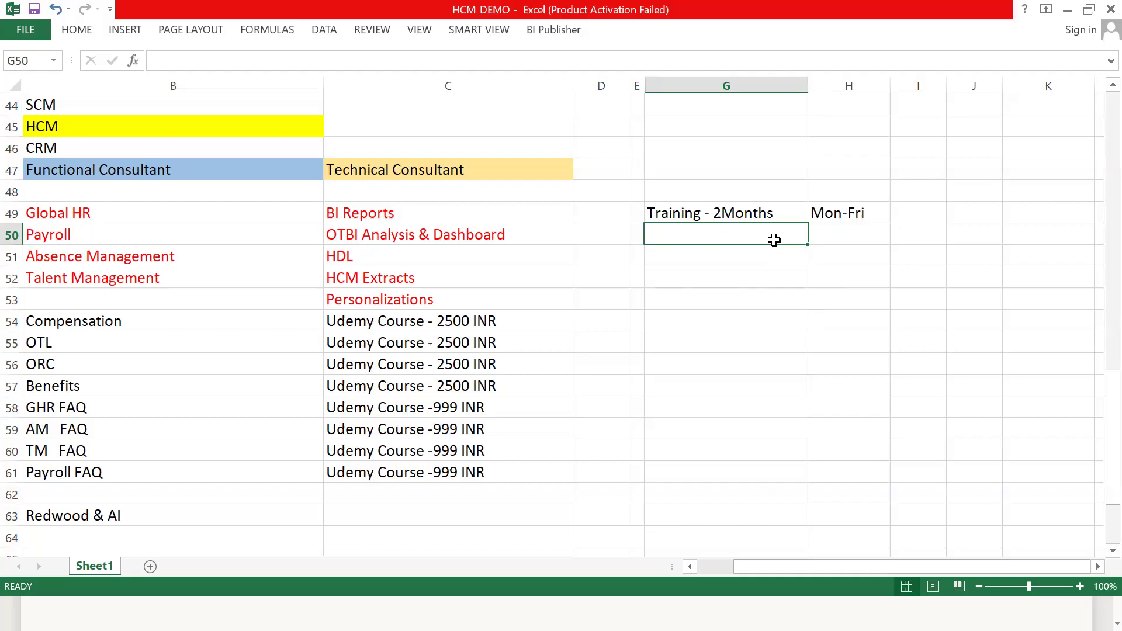
click(746, 208)
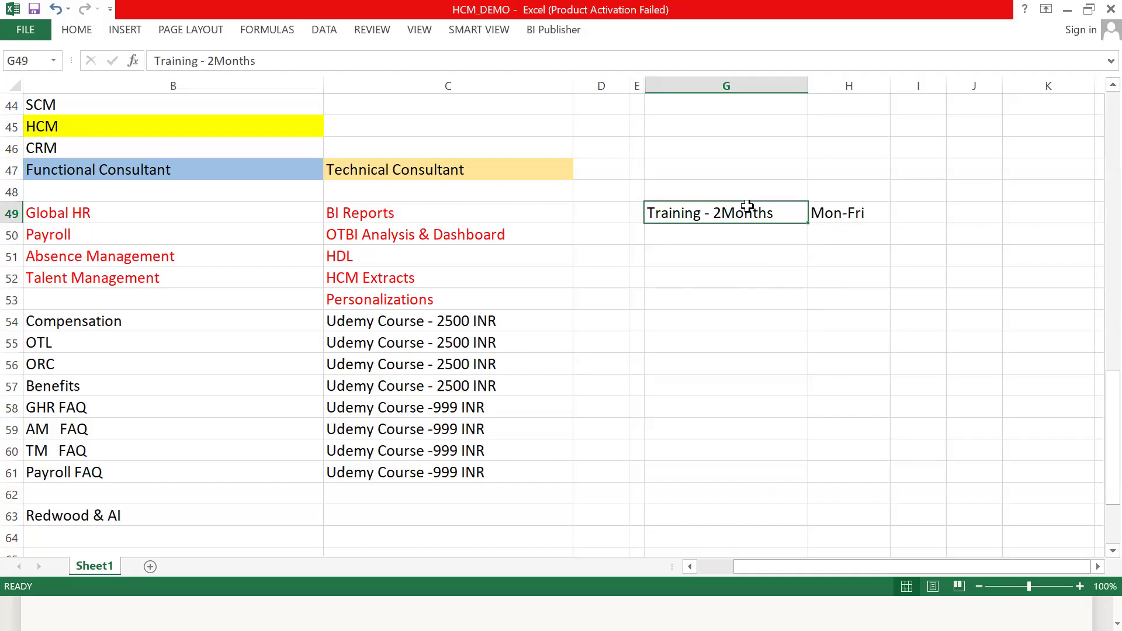
click(821, 209)
click(777, 210)
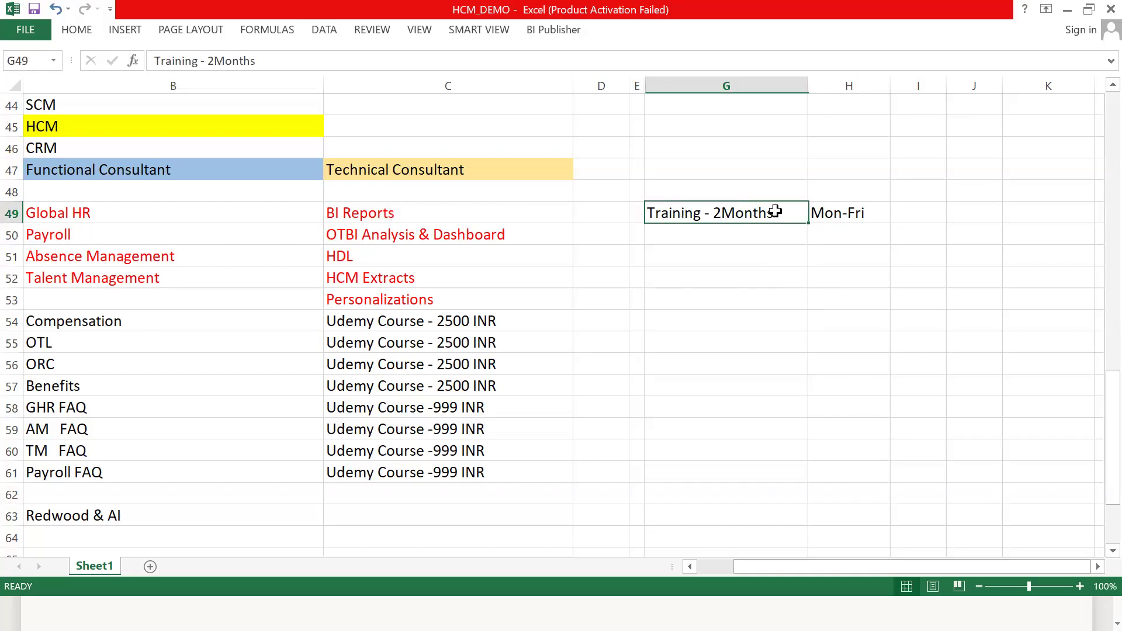
click(724, 235)
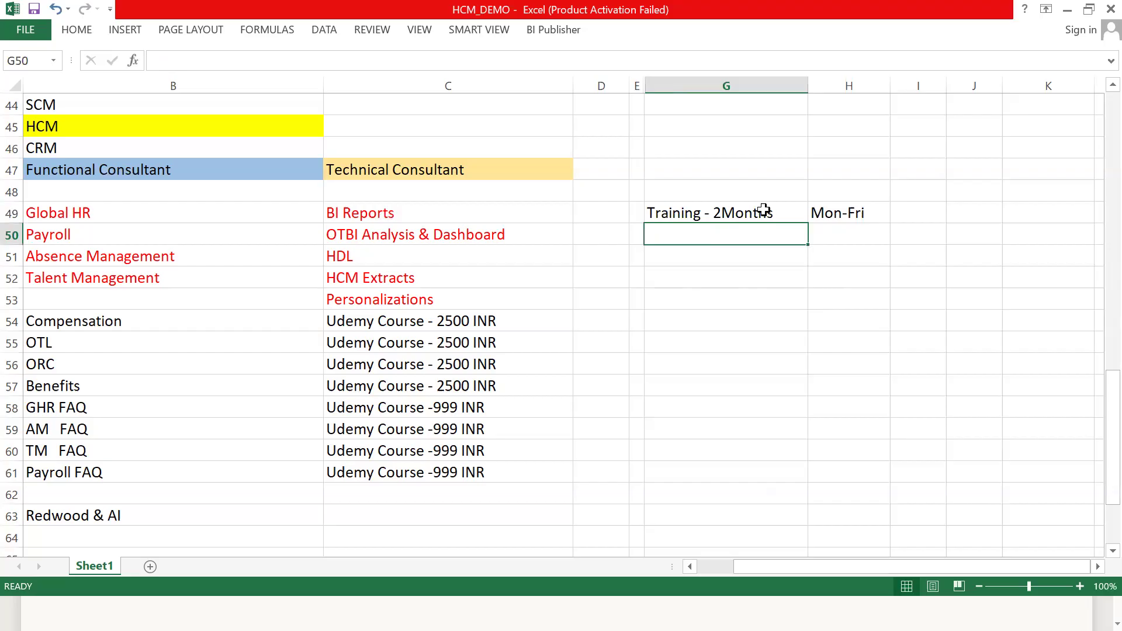
click(739, 257)
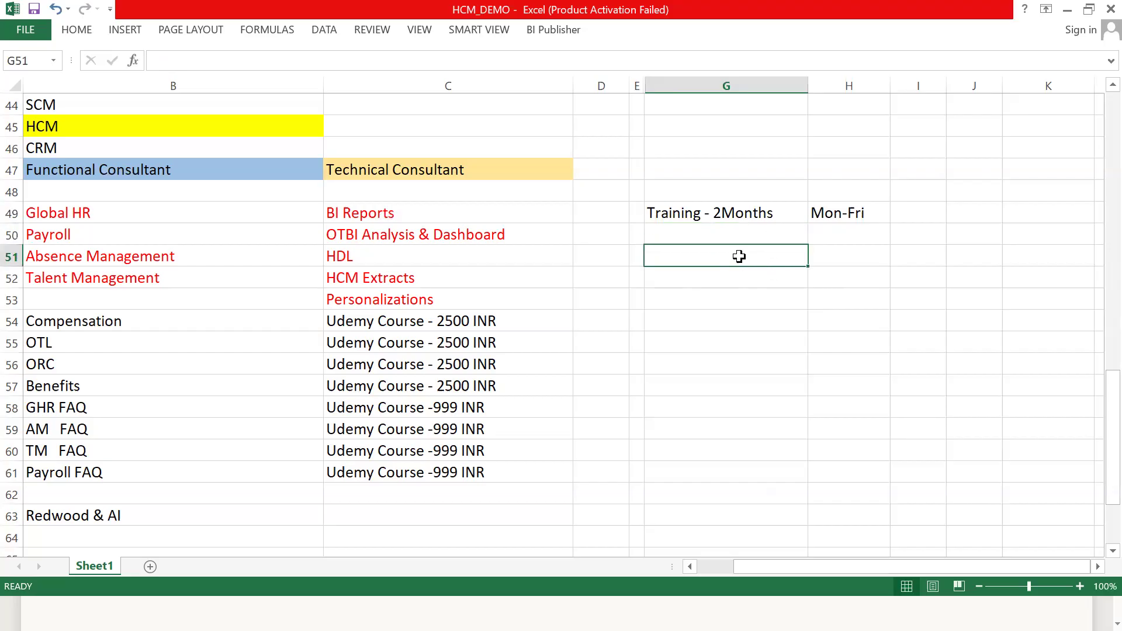
- Review the red core HCM modules, the separately priced Udemy course modules, and the FAQ courses matching each core module
drag(222, 213, 403, 298)
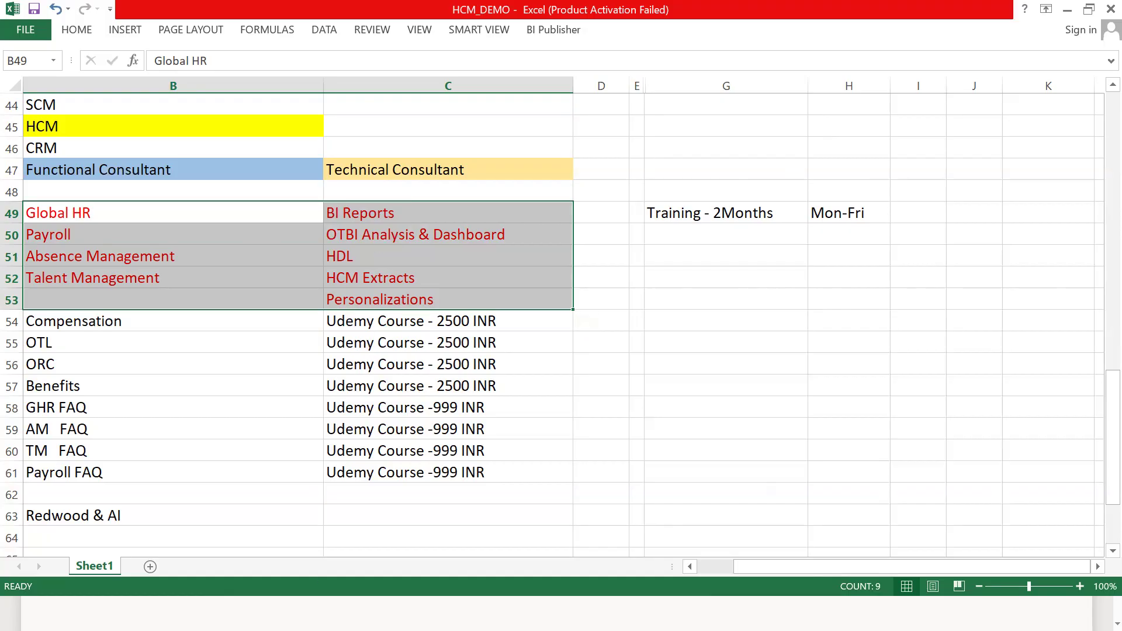
drag(288, 326, 451, 364)
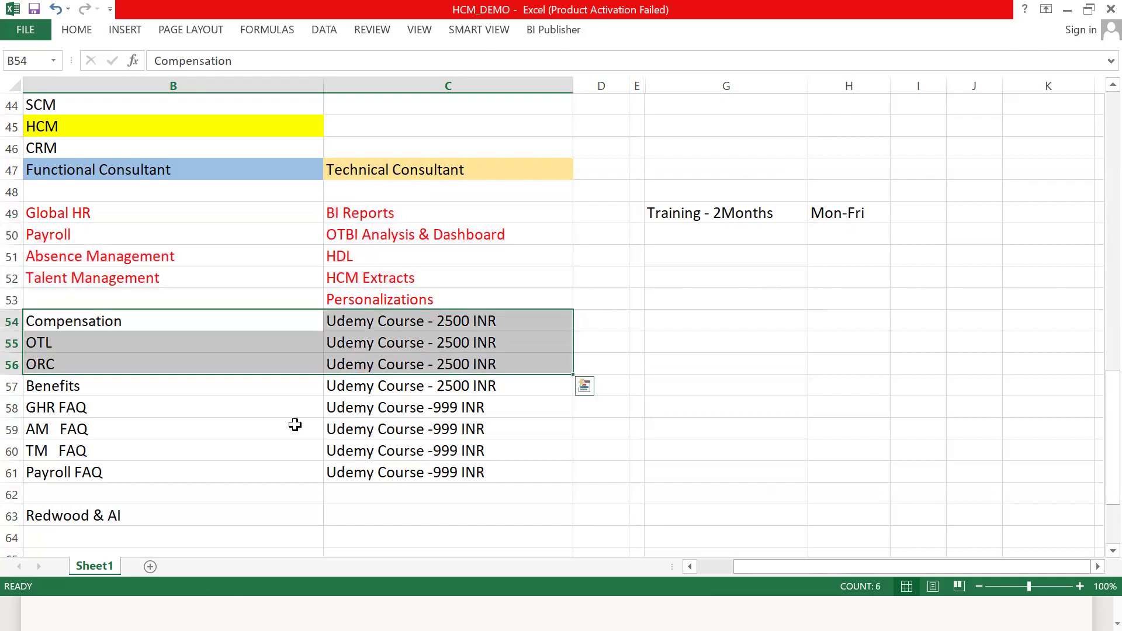
drag(233, 407, 468, 473)
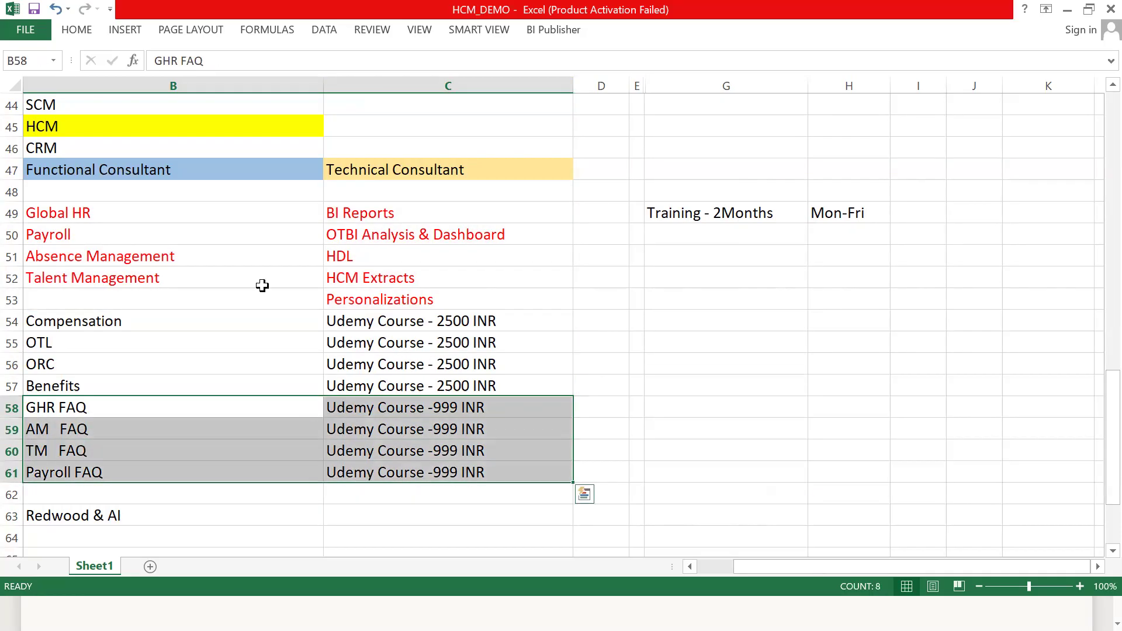
click(207, 213)
click(250, 406)
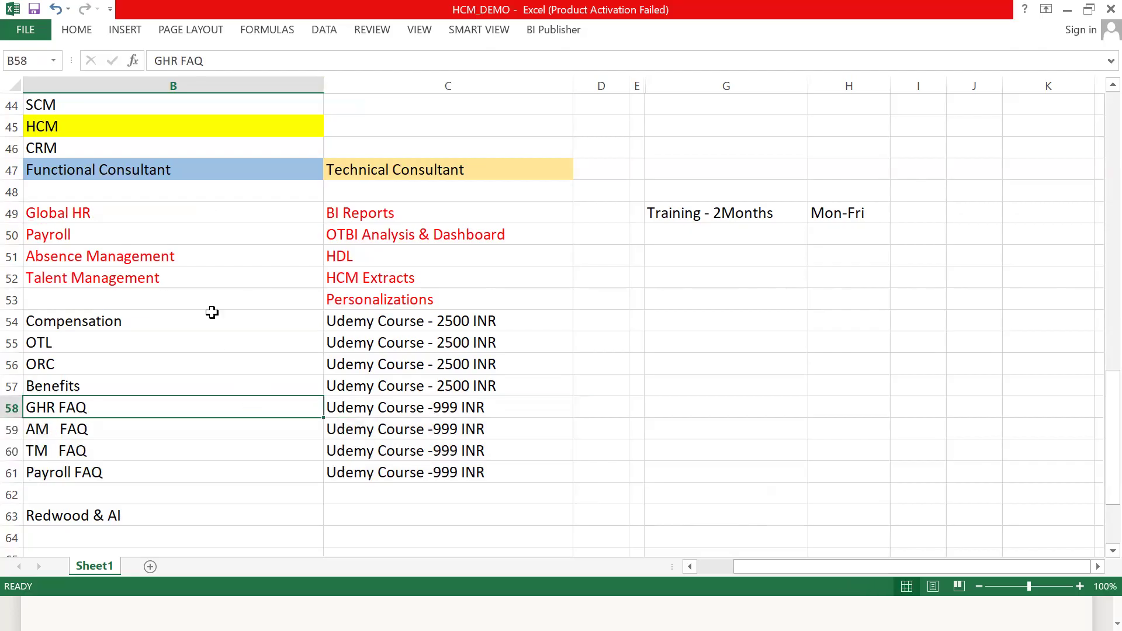
click(171, 232)
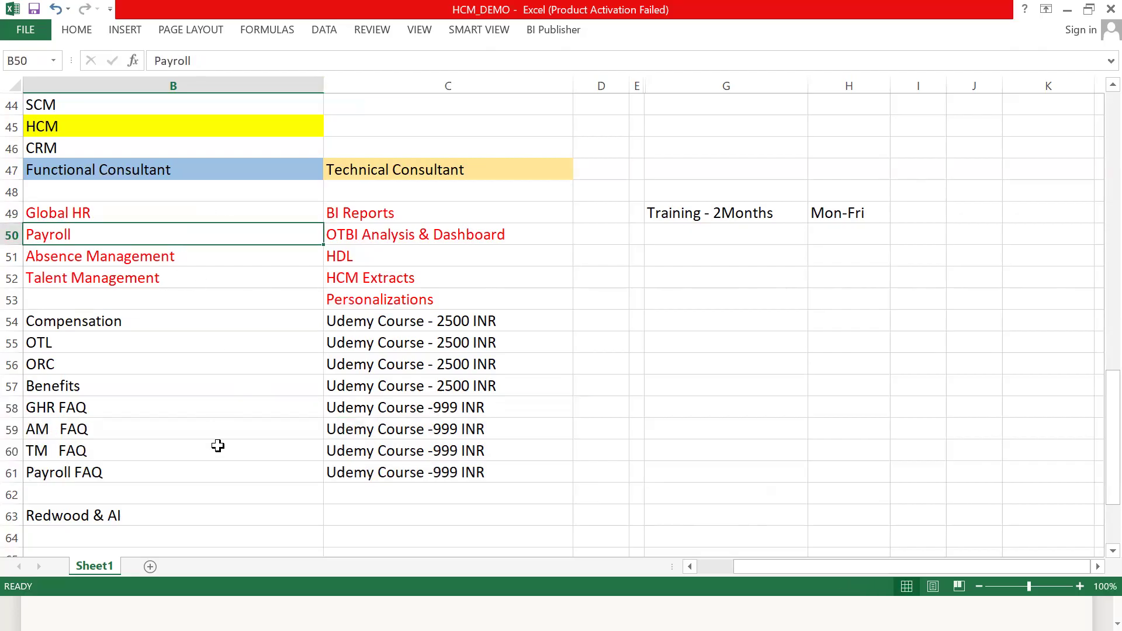
click(213, 470)
click(178, 258)
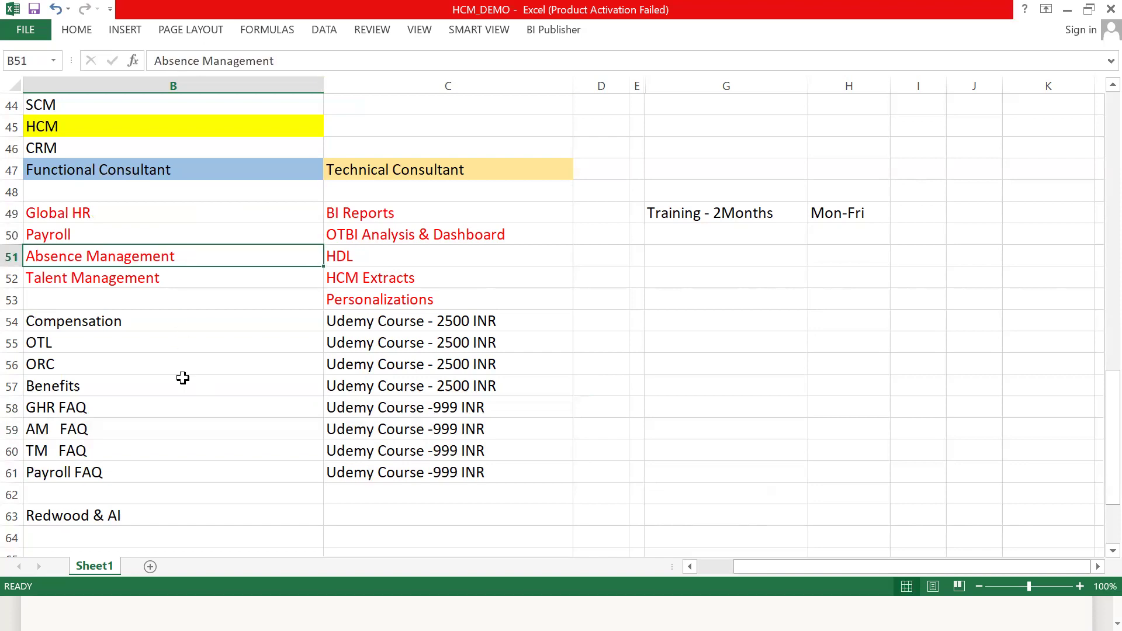
click(182, 430)
click(176, 279)
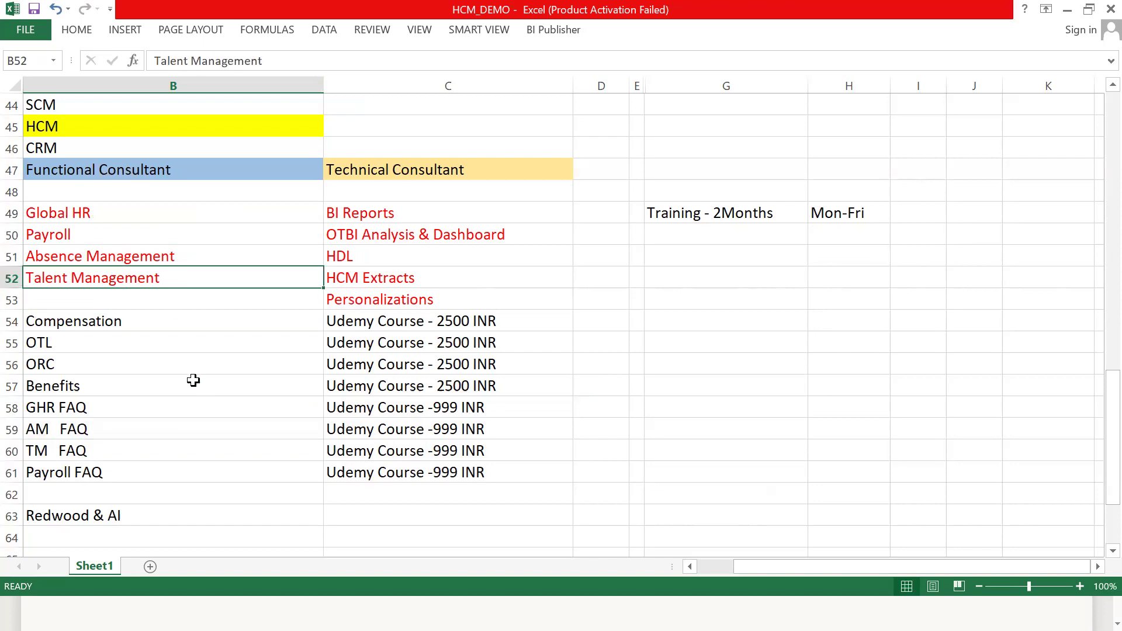
click(192, 446)
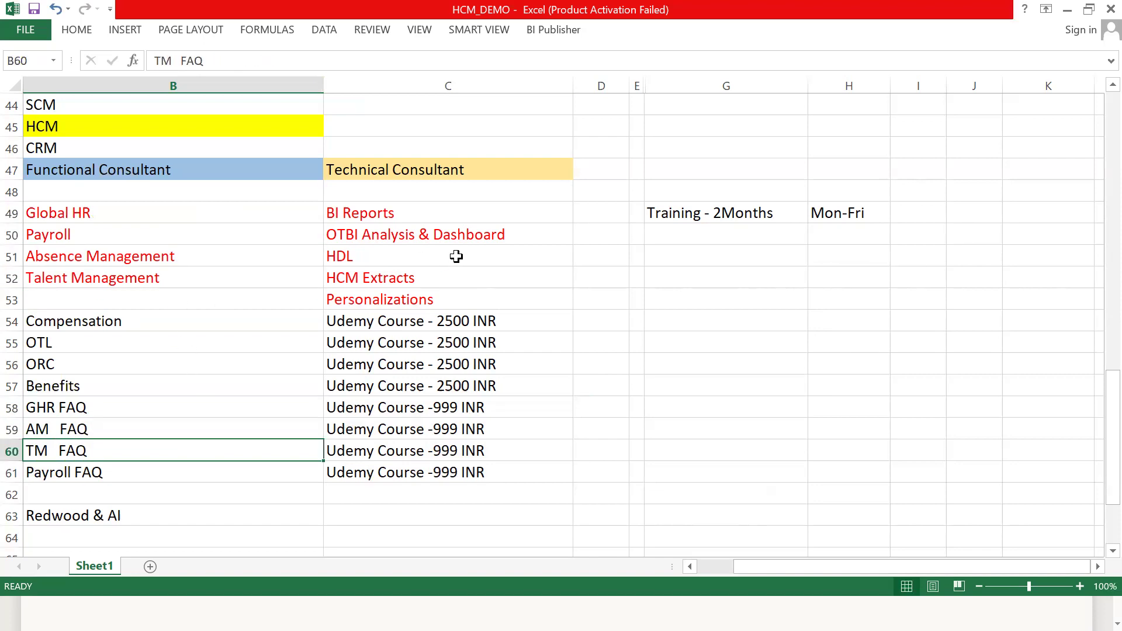
- Enter "Resume", "Interview" and "Clients" in cells G50 to G52, below the training duration
click(654, 233)
text(Resume)
key(Return)
text(Interview)
key(Return)
text(Clients)
key(Return)
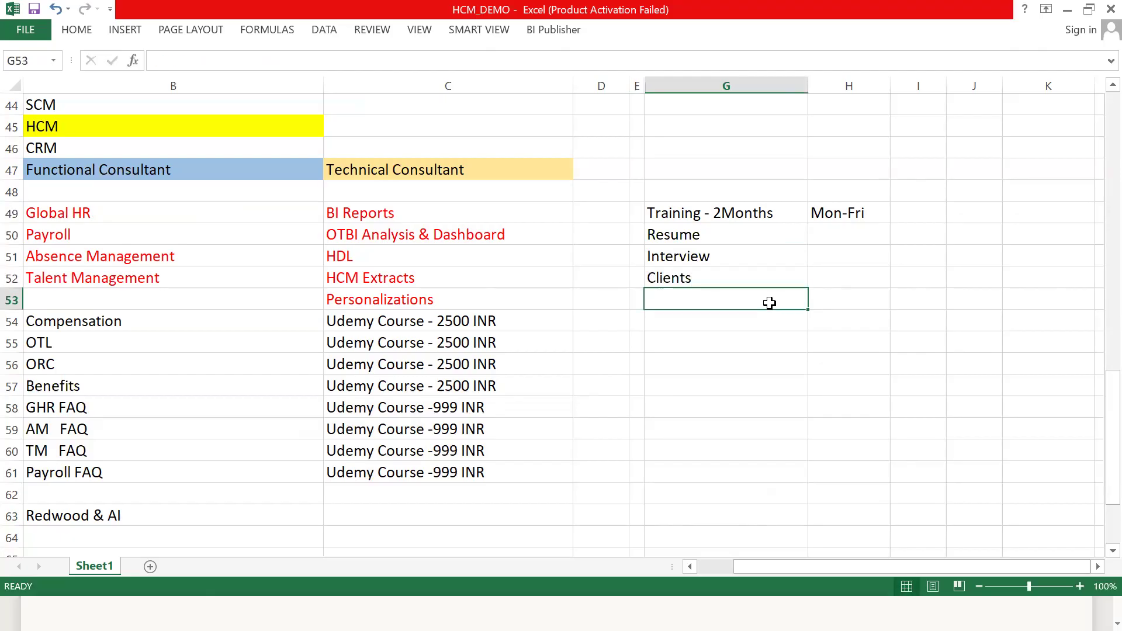
- Continue the training list with "Roles & Responsibility", "Documents" and "FAQ" in cells G53 to G55
text(Roles & Responsibility)
key(Return)
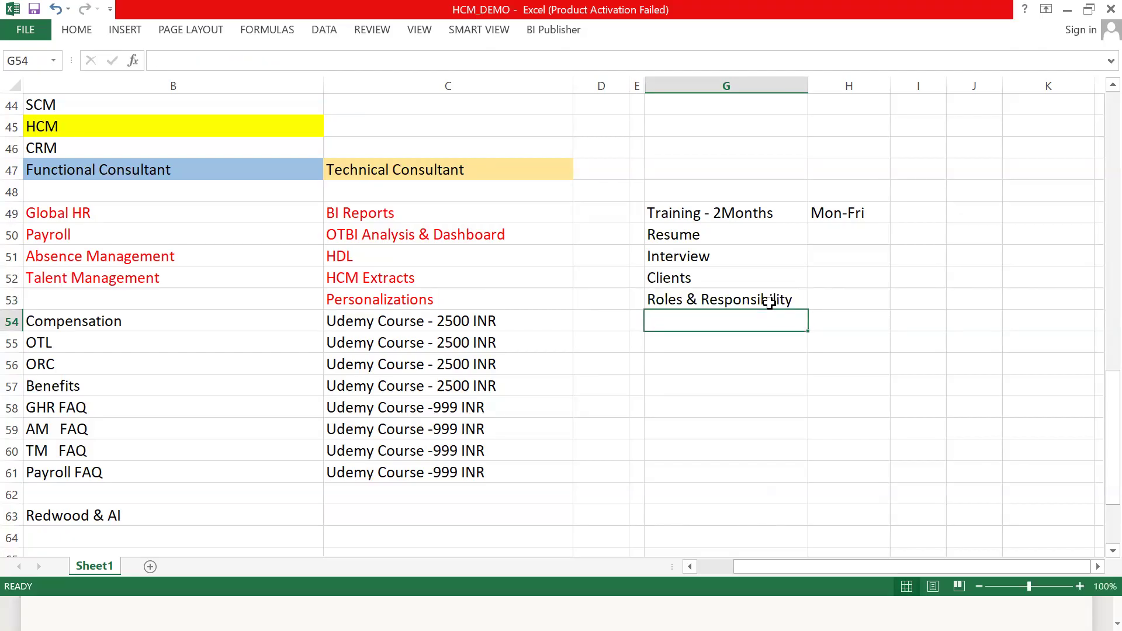
text(Documents)
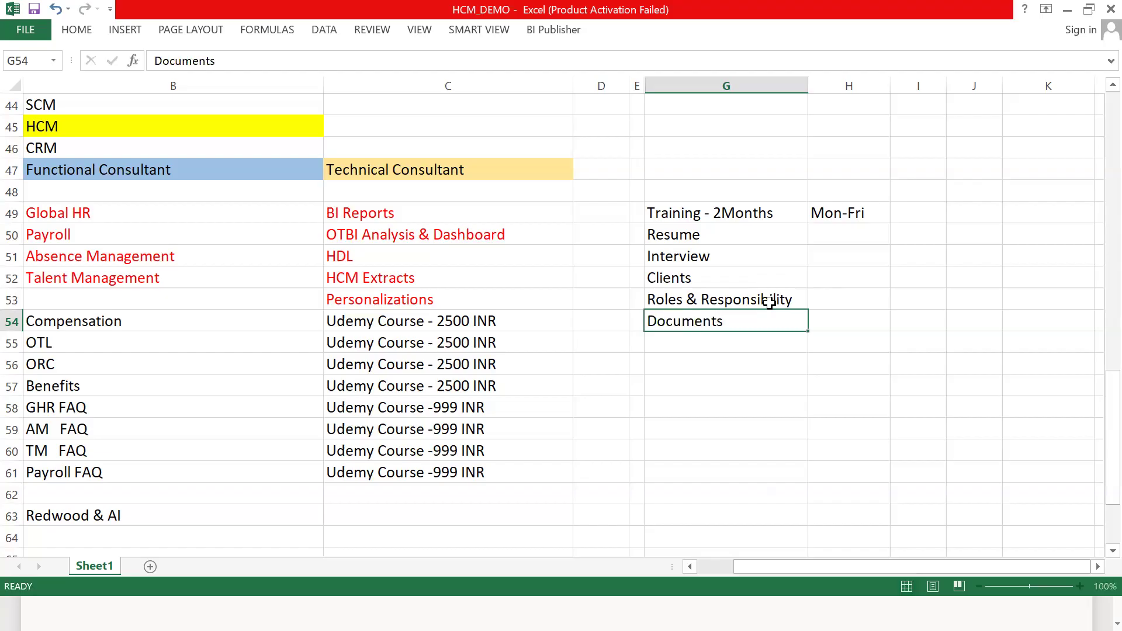
key(Return)
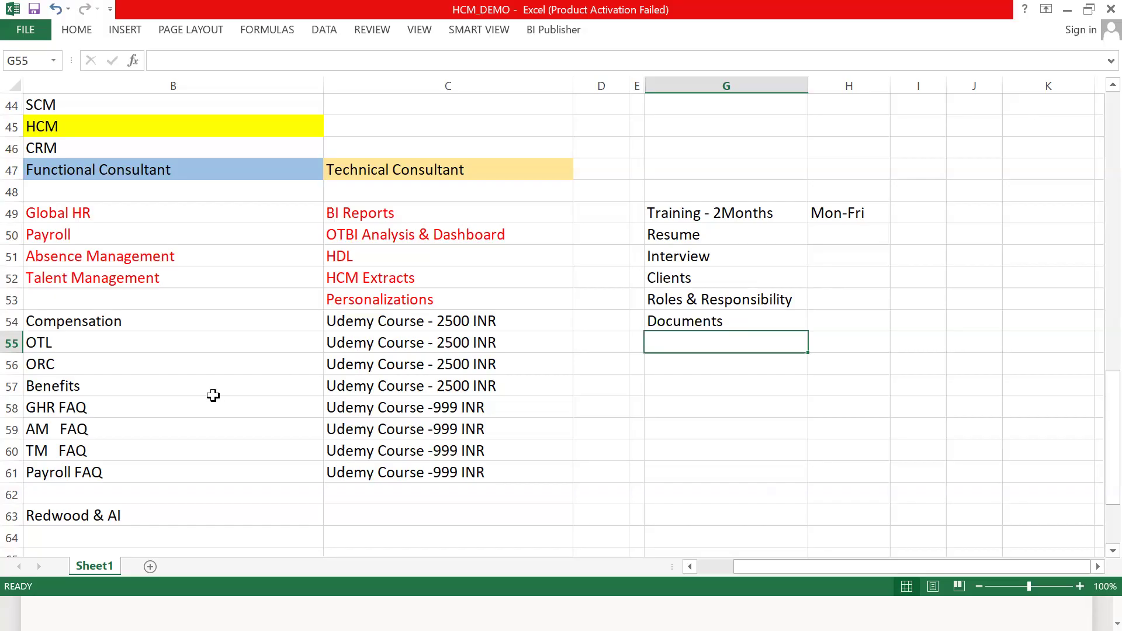
text(FAQ)
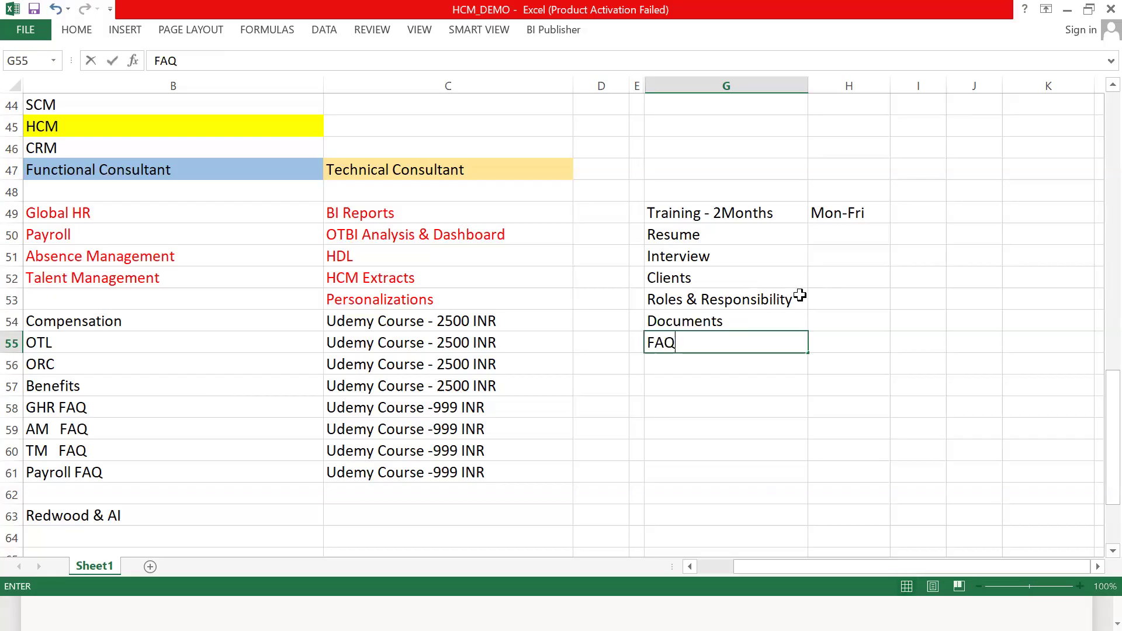
drag(300, 404, 419, 468)
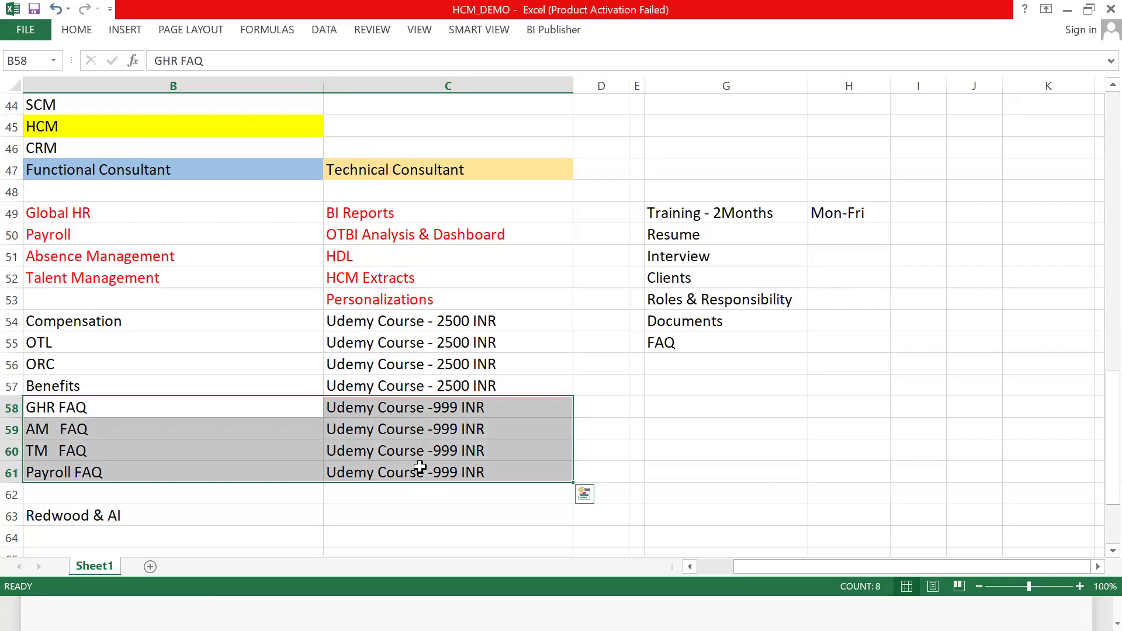
- Enter "20K" in cell G48, above the training duration
click(718, 189)
text(20k)
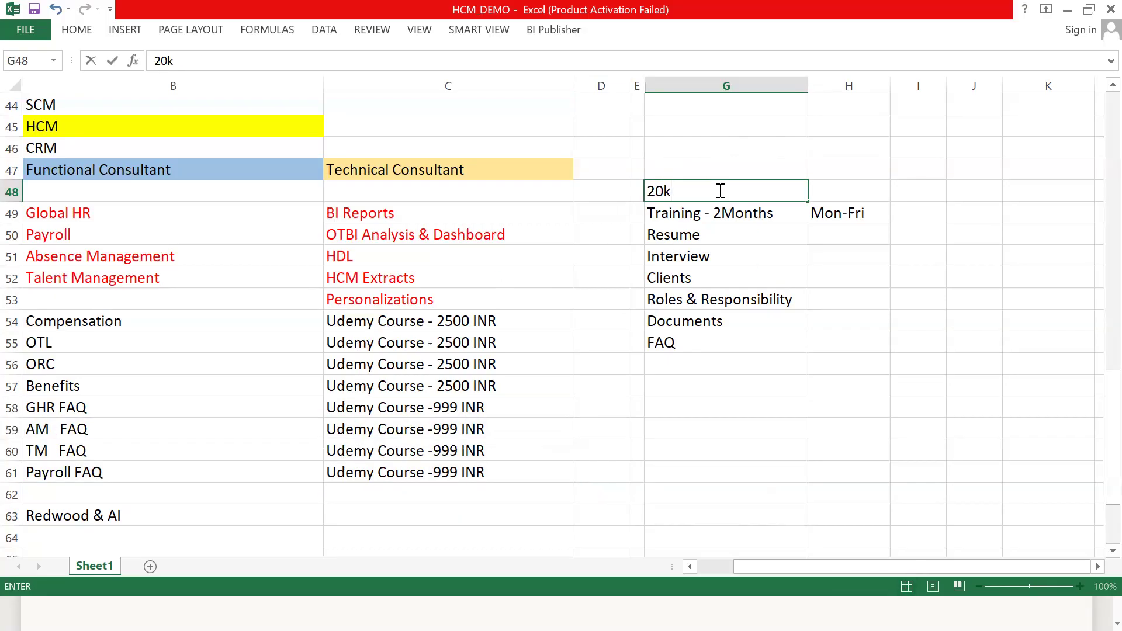
key(BackSpace)
text(K)
click(747, 378)
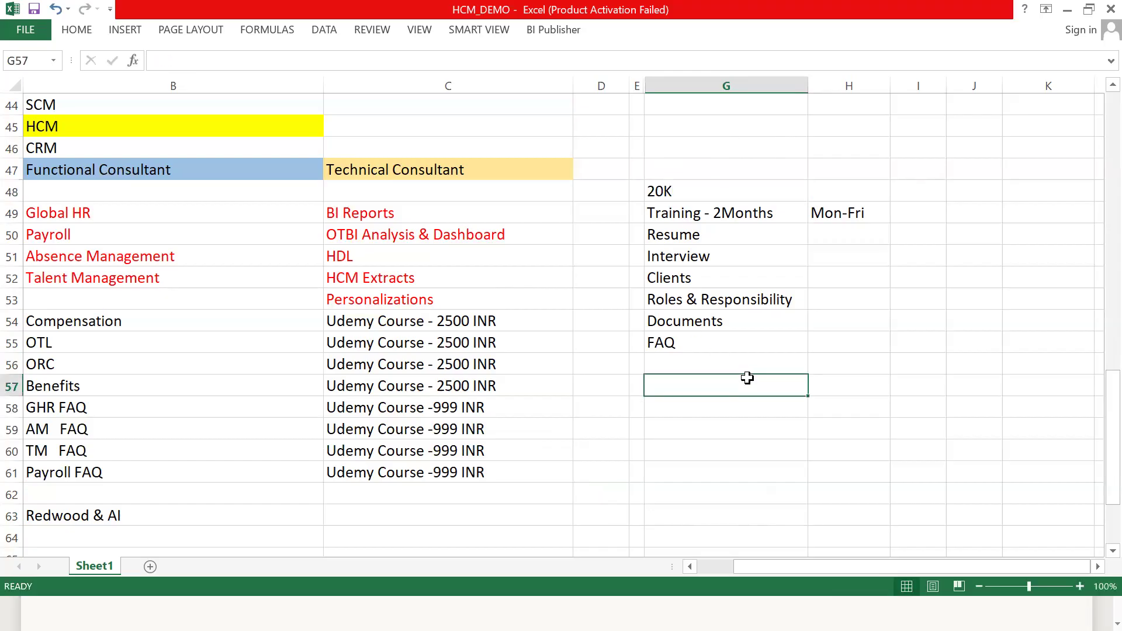
- Widen column I and enter "2.5 Lacs" in cell I48
click(936, 211)
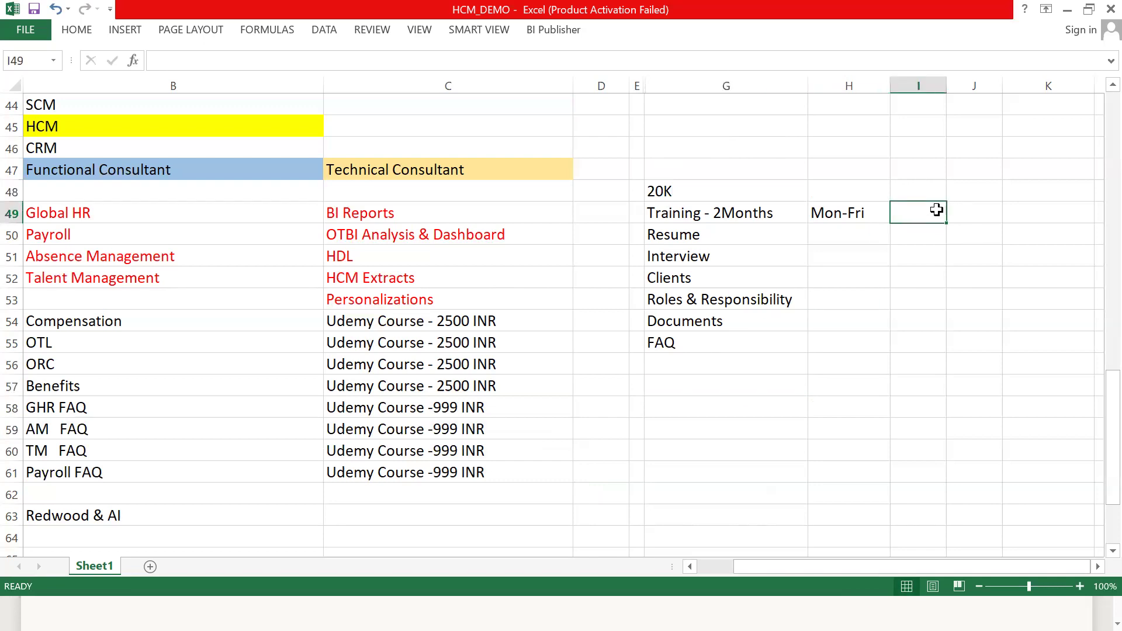
drag(946, 86, 1103, 111)
click(977, 190)
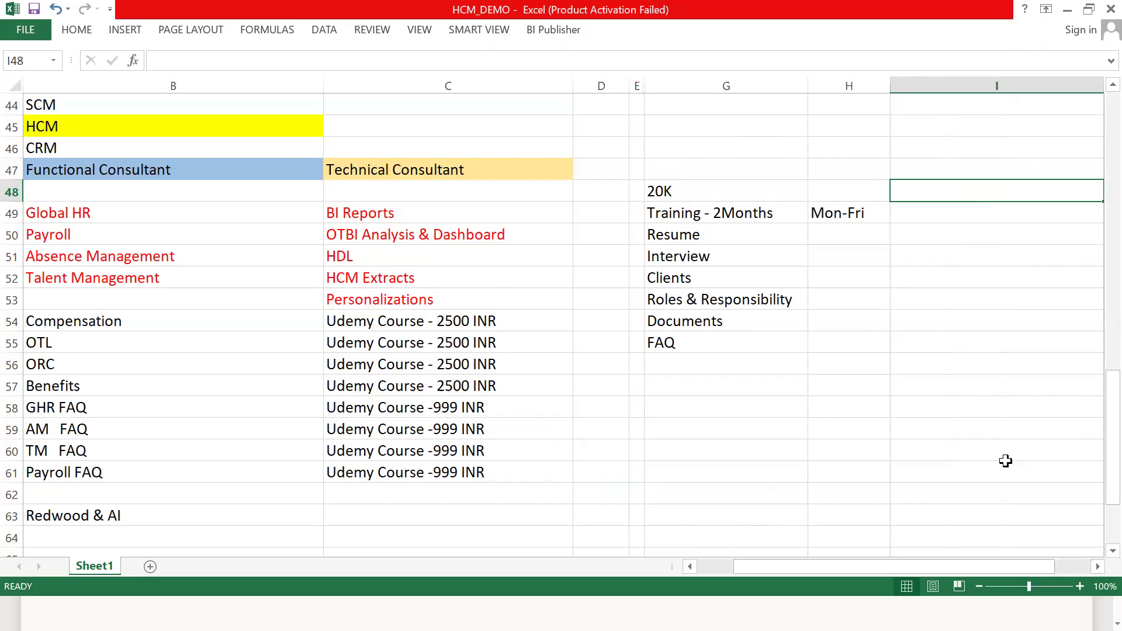
click(1095, 569)
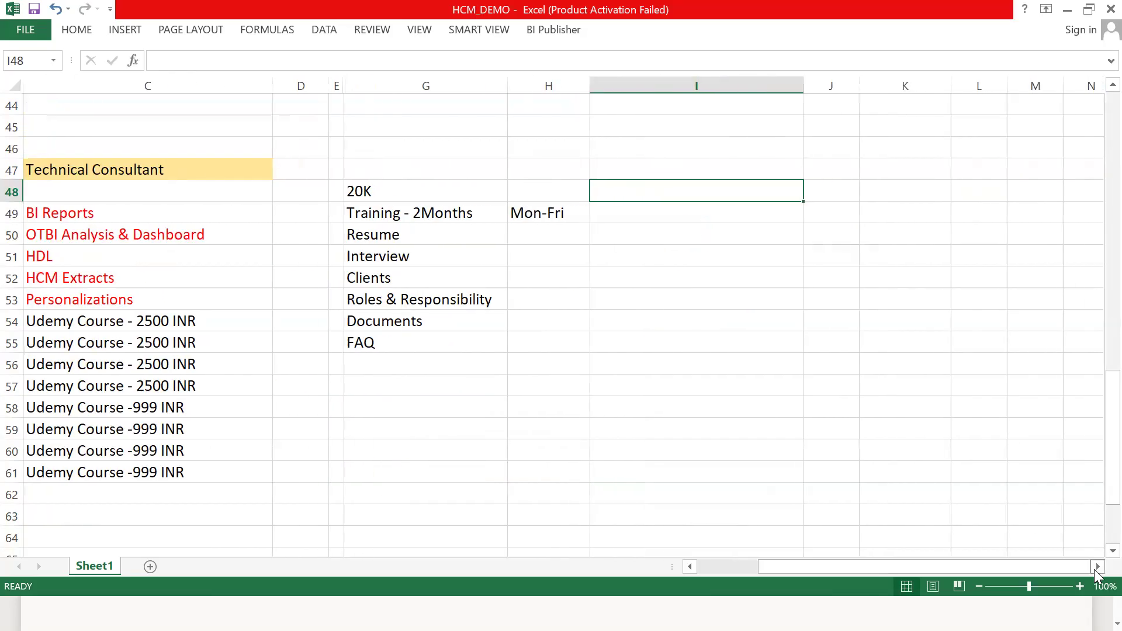
click(652, 209)
click(673, 184)
text(2)
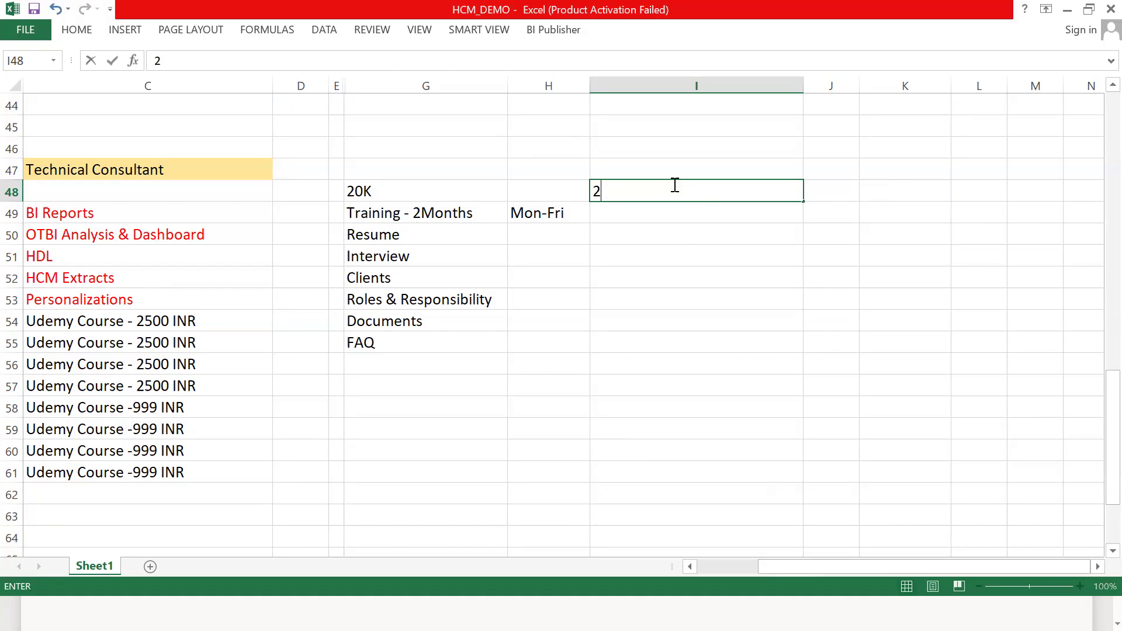
text(.5 Lacs)
key(Return)
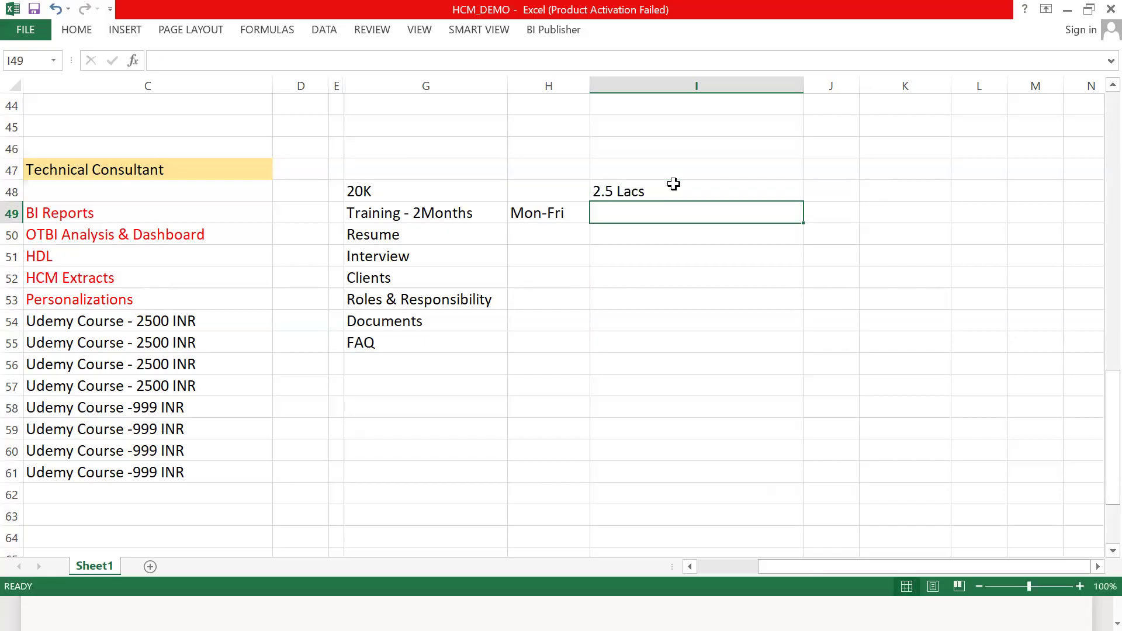
- Enter "1 Lac - Deposit" in cell I49, below the 2.5 Lacs amount
text(1 Lacs)
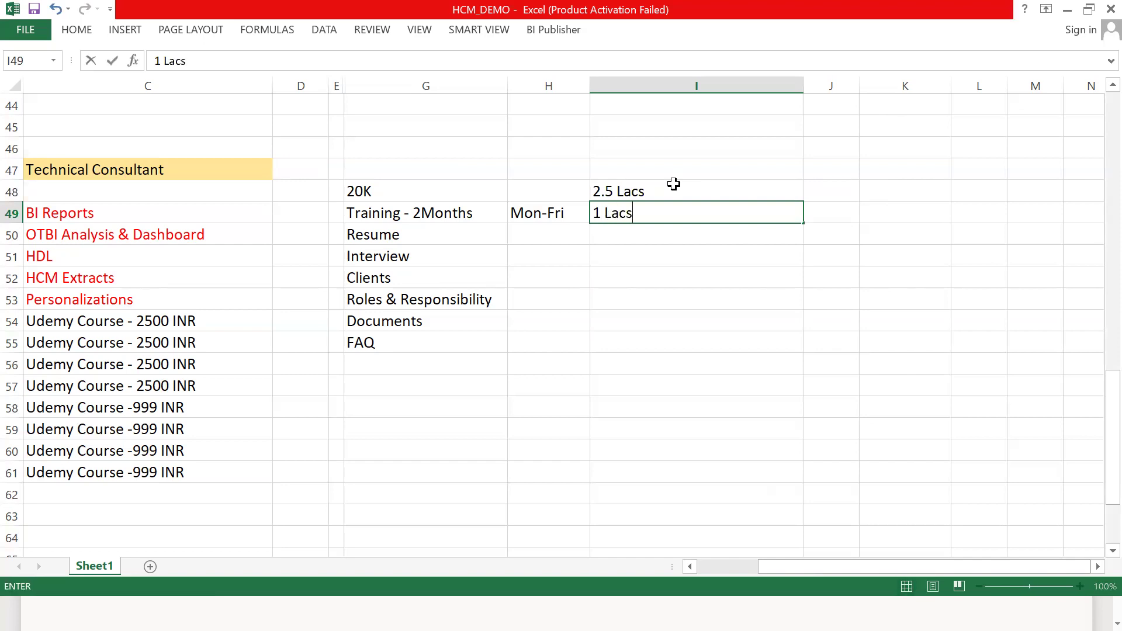
key(BackSpace)
text(- Deposit)
key(Return)
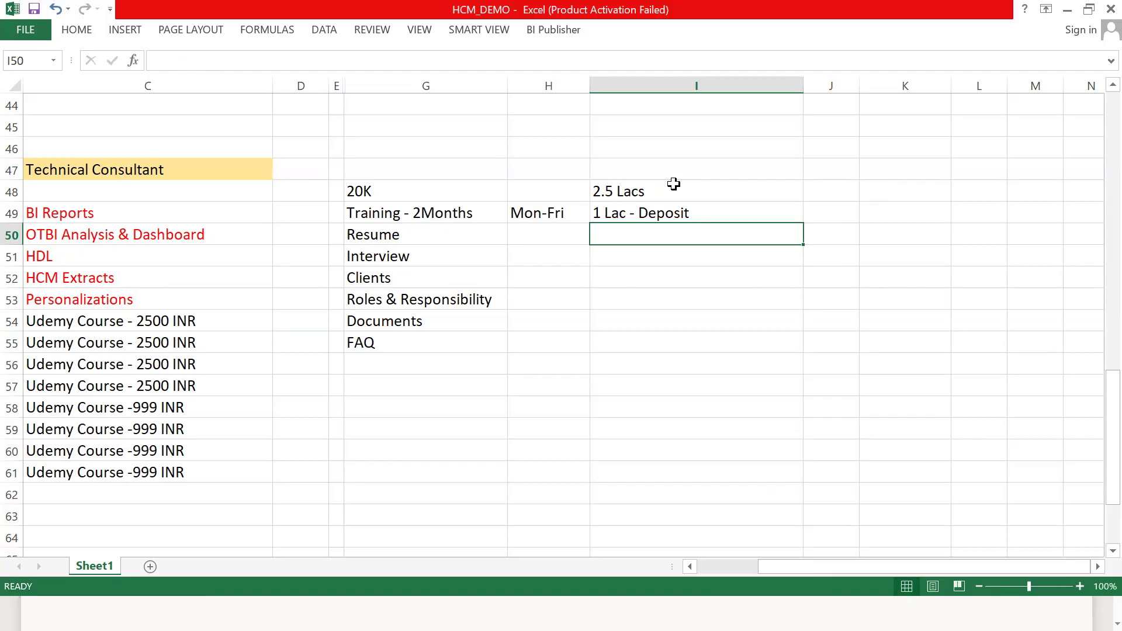
- Enter "F2F Interviews" in cell I50 and "4-6 Months Palcement - 100%" in cell I51
text(F2F )
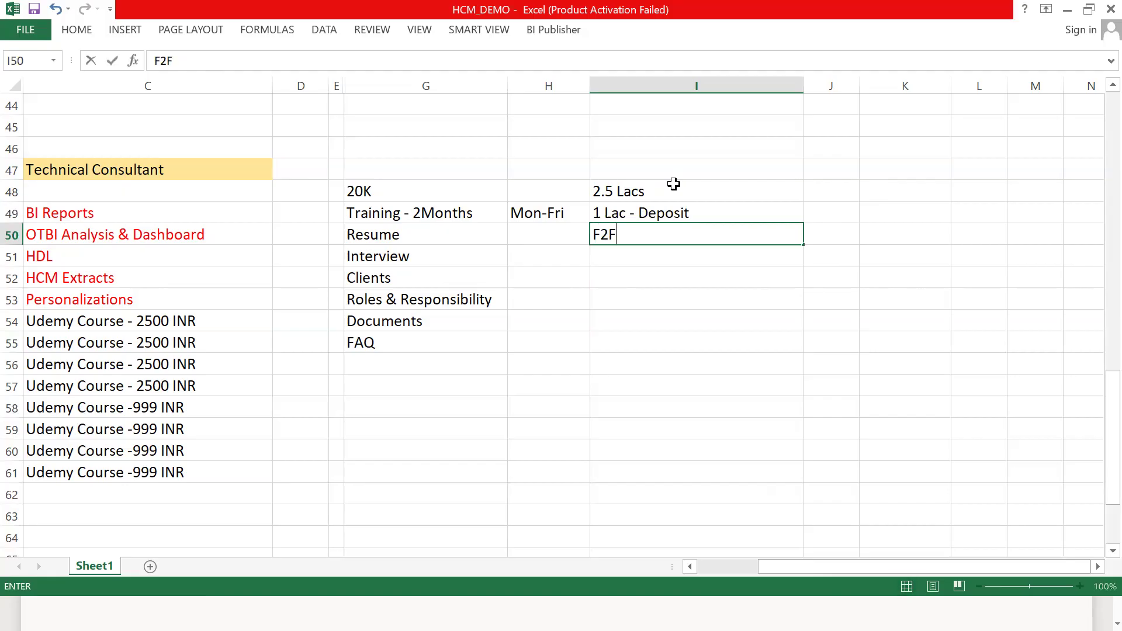
text(Interviews)
key(Return)
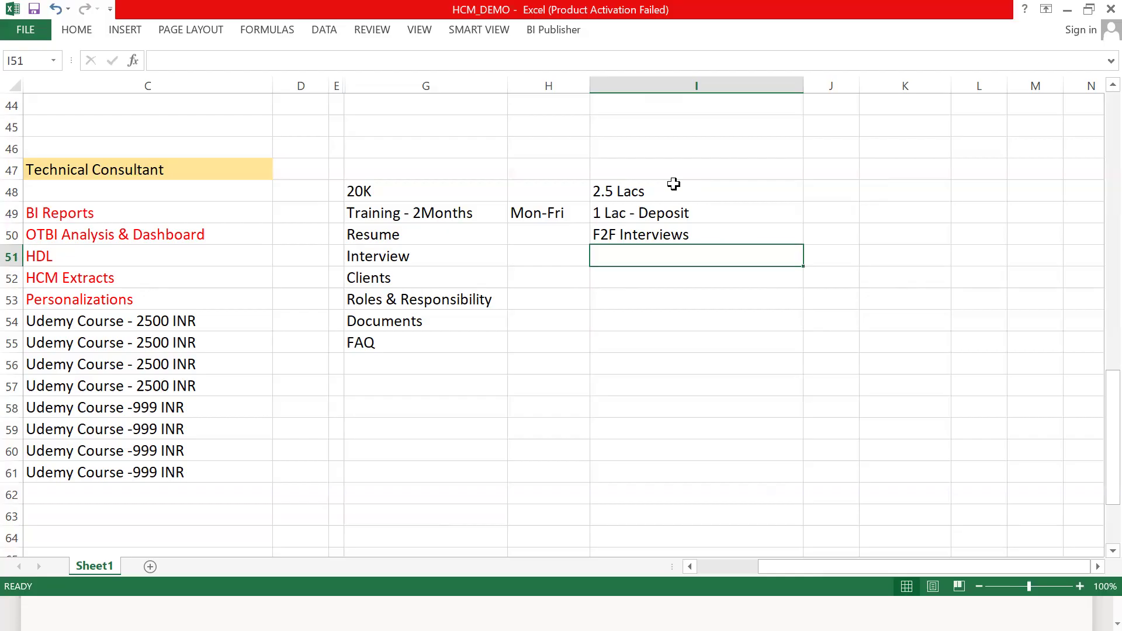
text(4)
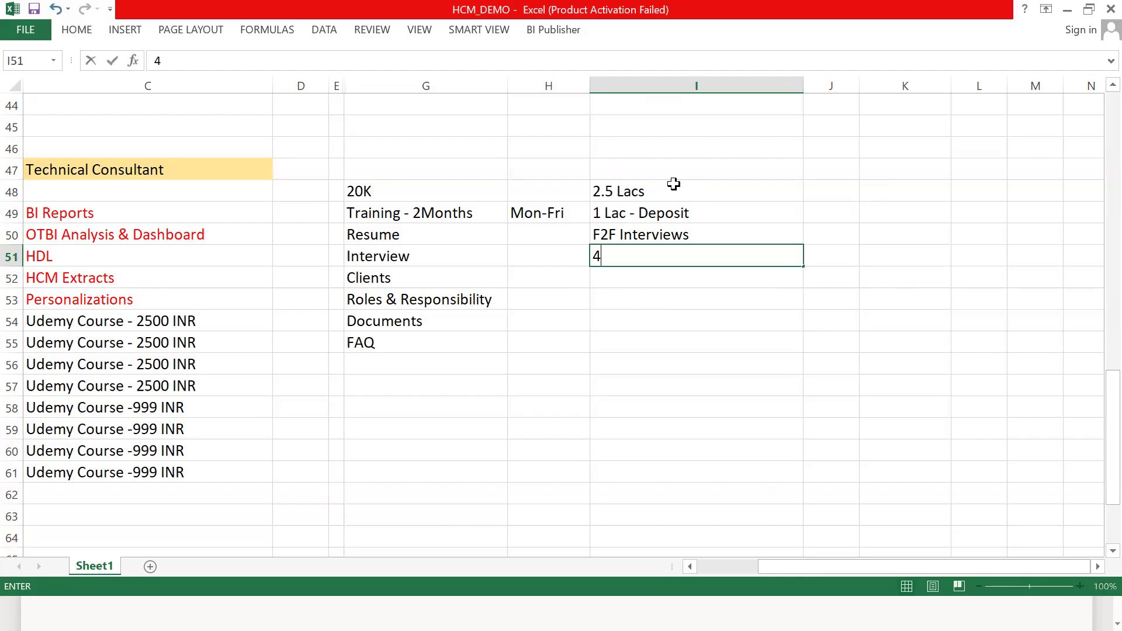
text(-6 Month)
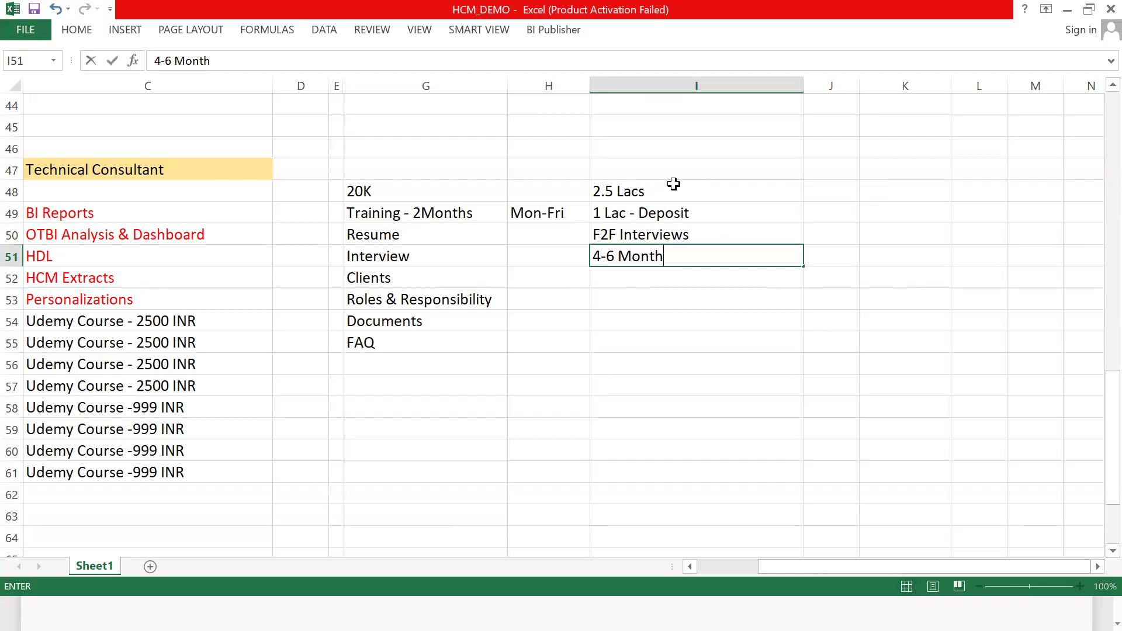
text(s Palcemen)
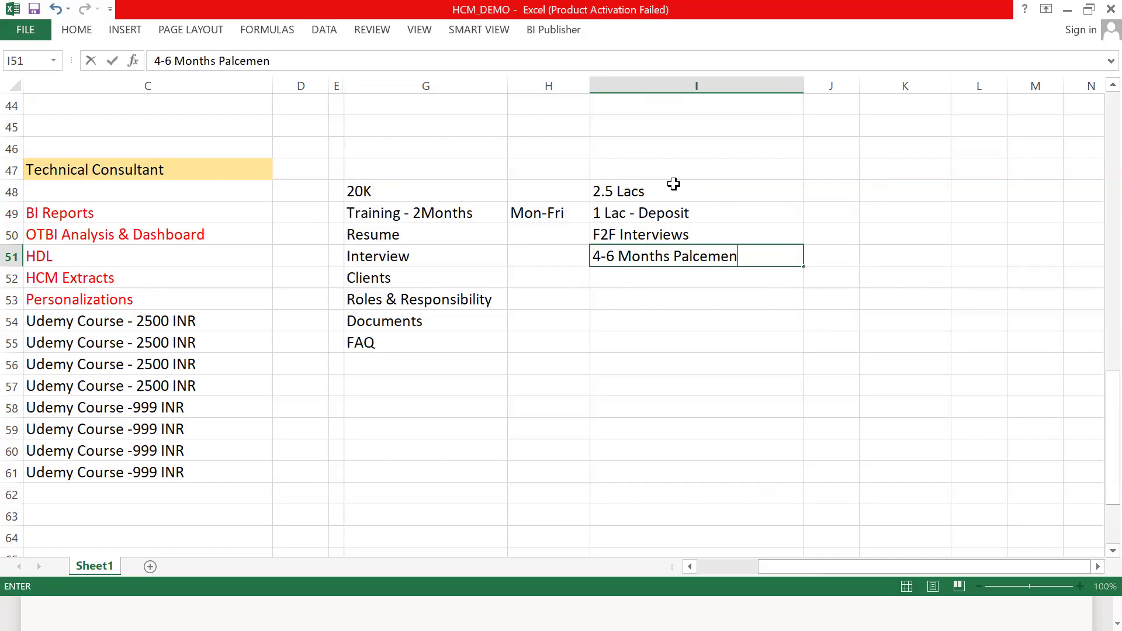
text(t - 100%)
key(Return)
- Enter "1 Lacs return" in cell I52, below the placement line
text(1)
text( Laca)
key(BackSpace)
text(s return)
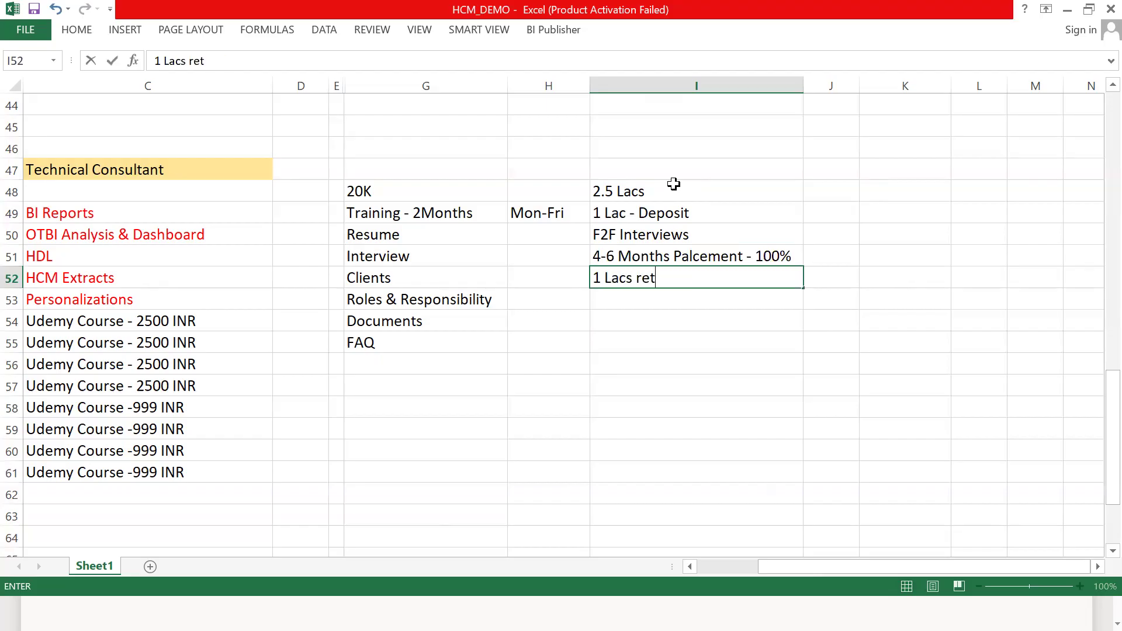
- Fill the "1 Lac - Deposit" and "1 Lacs return" cells in column I with yellow
click(662, 212)
click(87, 32)
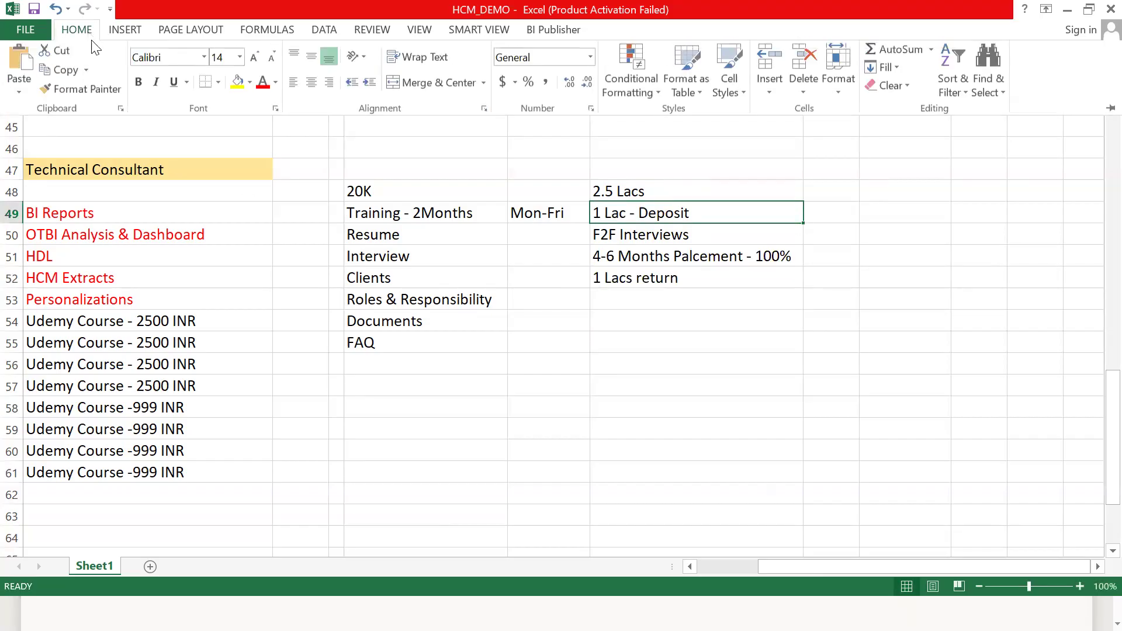
click(239, 82)
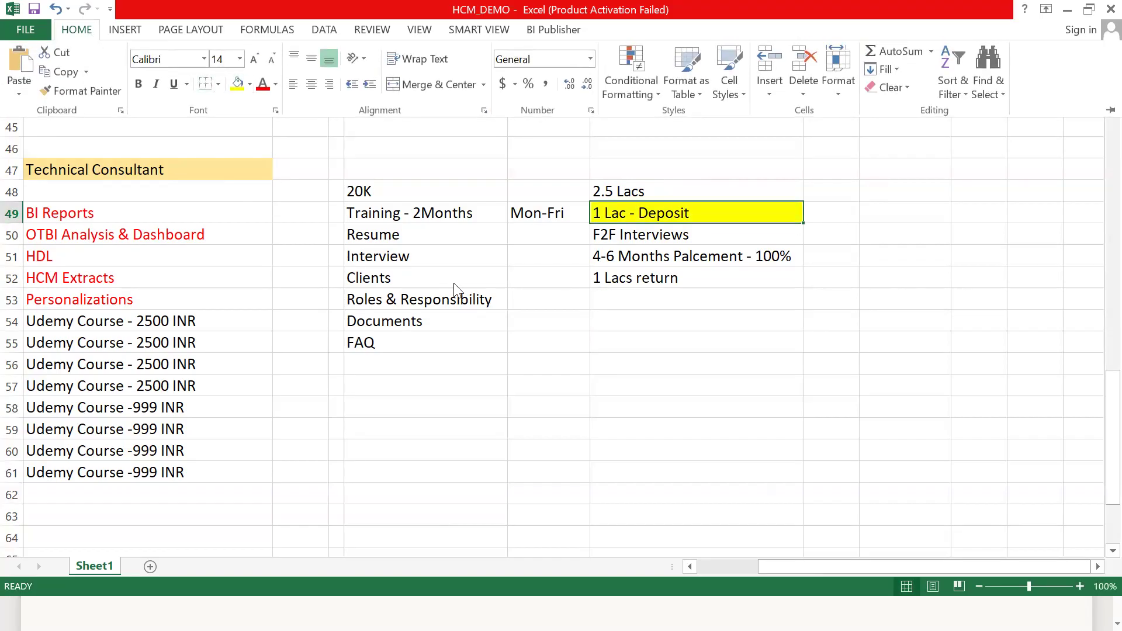
click(627, 286)
click(627, 283)
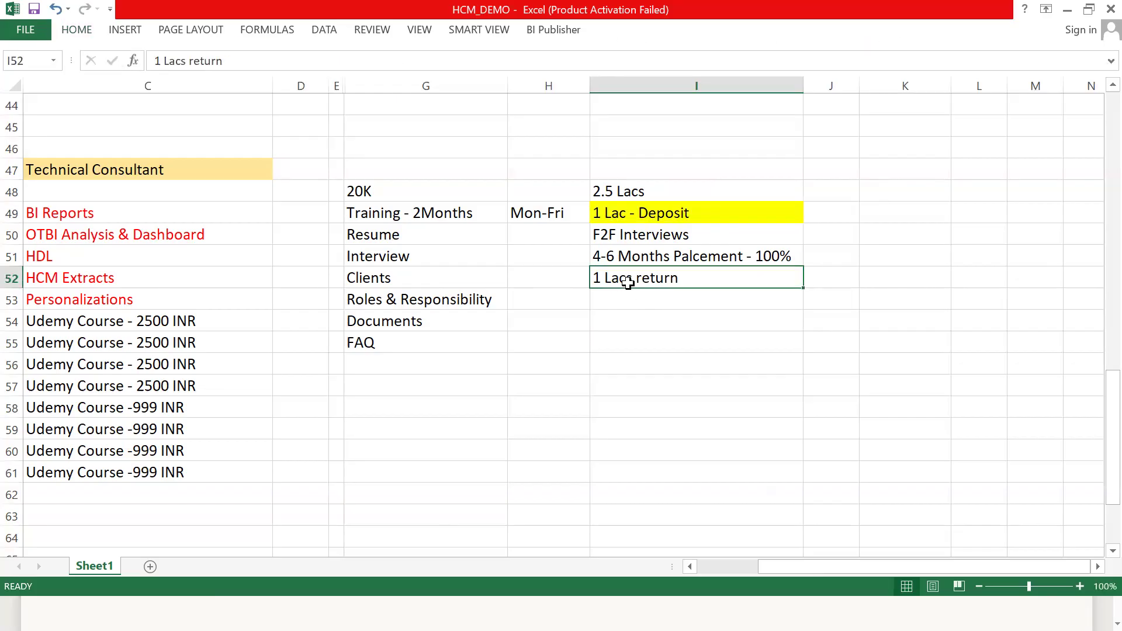
click(80, 32)
click(234, 88)
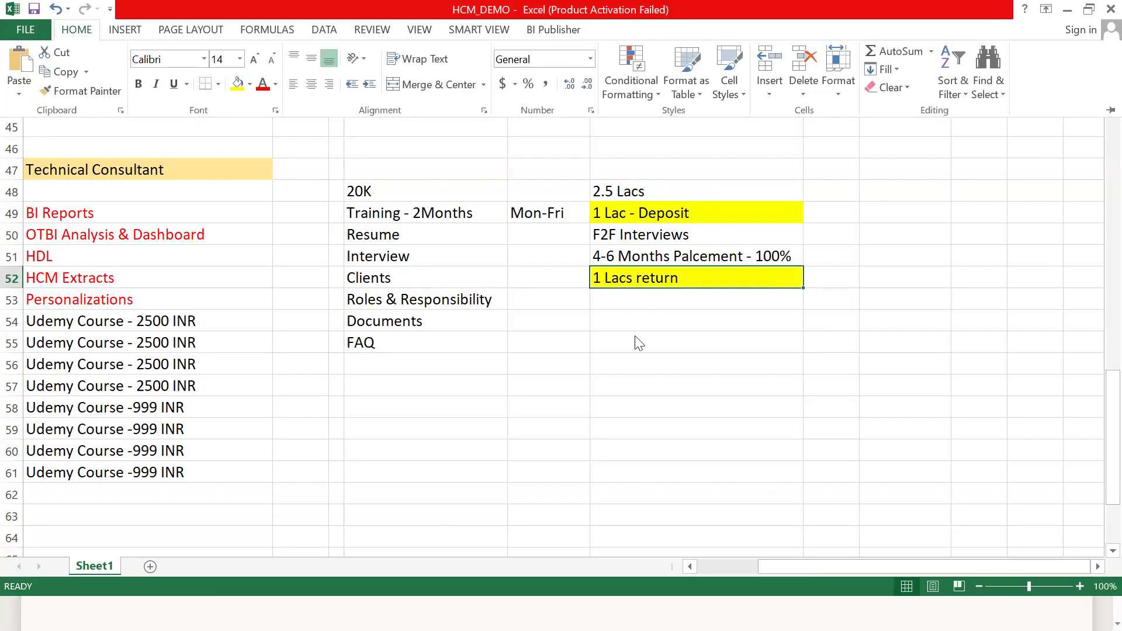
click(657, 296)
click(654, 293)
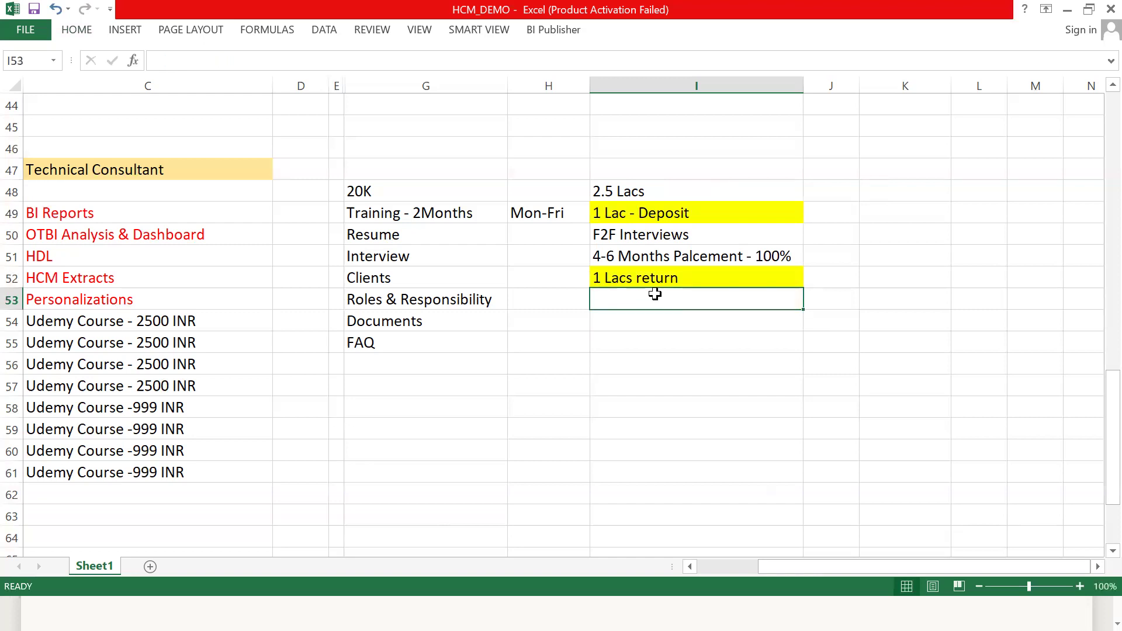
click(443, 185)
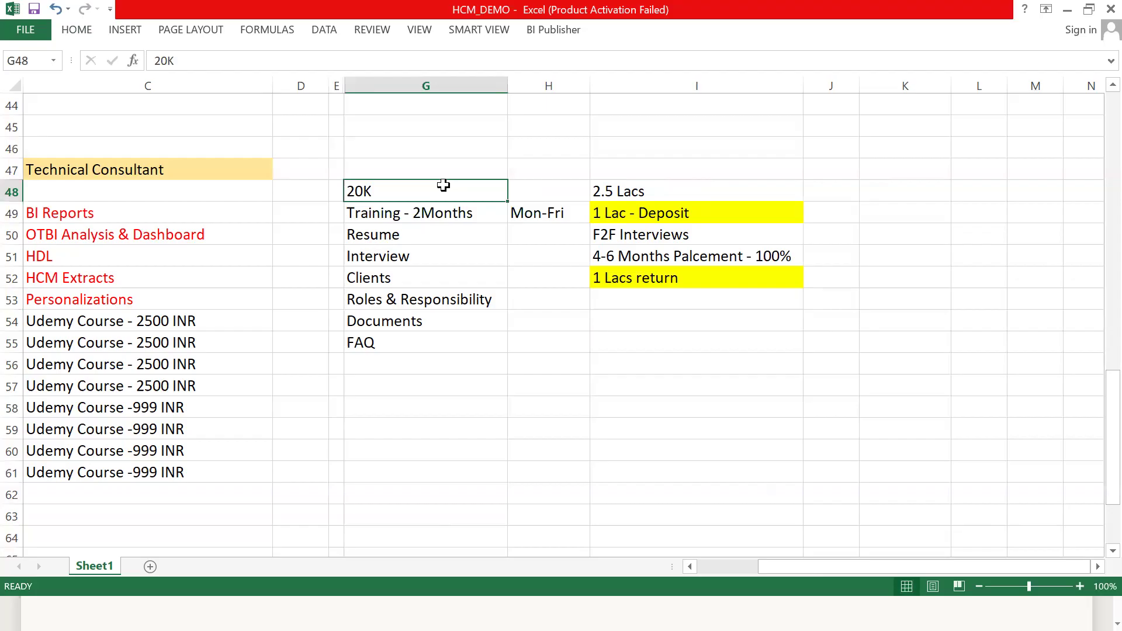
- Append "(80K return)" to the "1 Lacs return" text in cell I52
click(690, 283)
double_click(701, 282)
text((8)
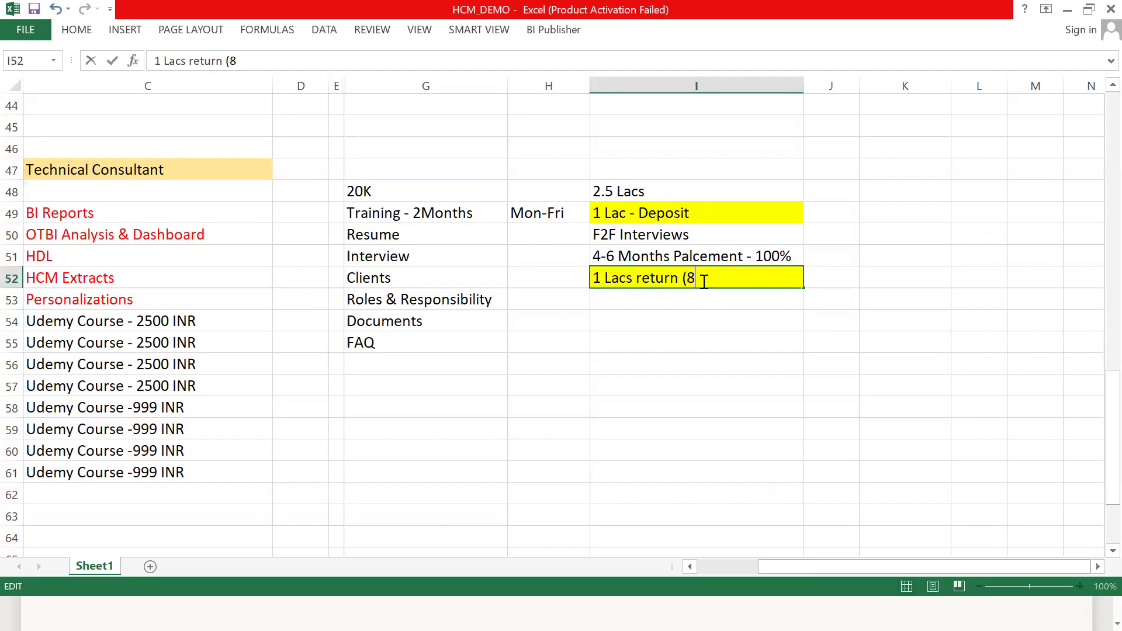
text(0K return))
- Enter "1.5 Lacs" in cell I53, below the return line
click(665, 294)
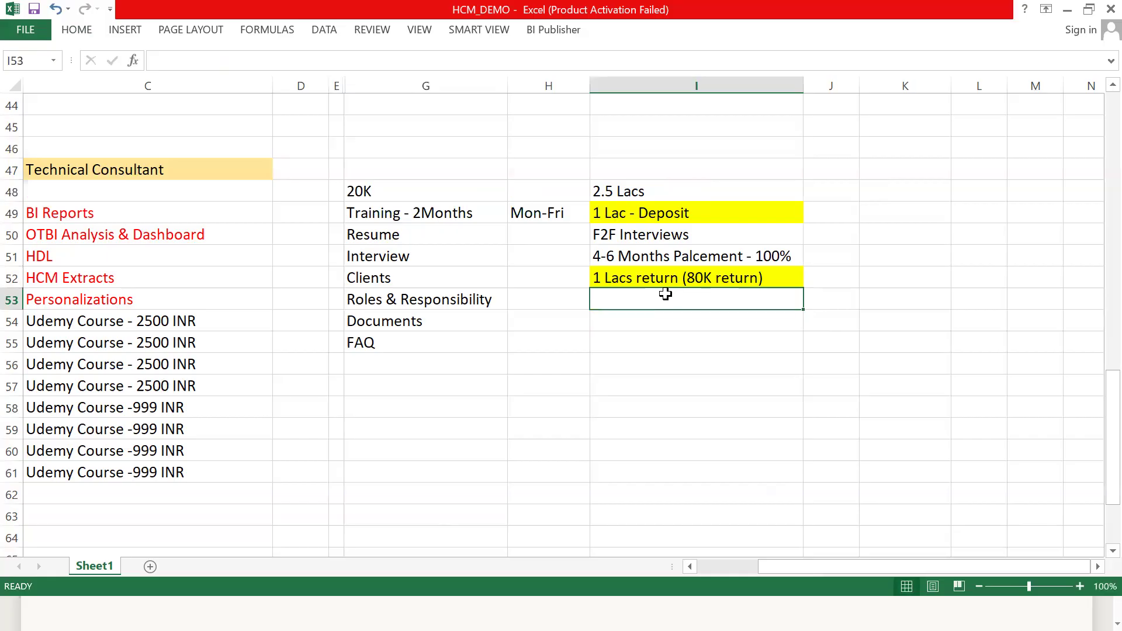
text(1.5 Lacs)
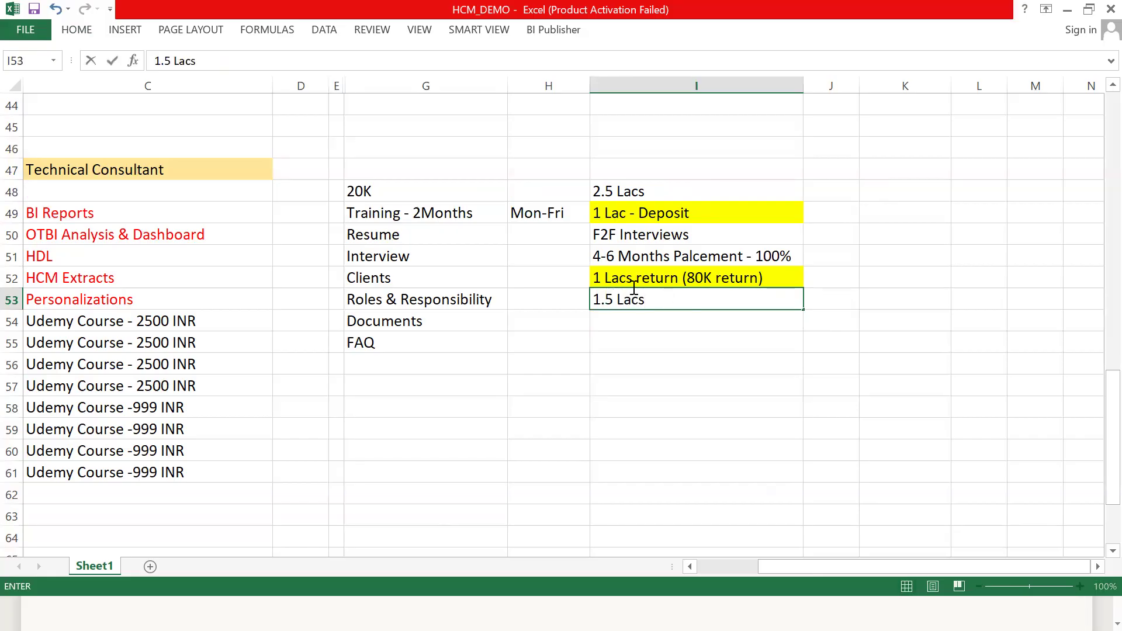
click(634, 187)
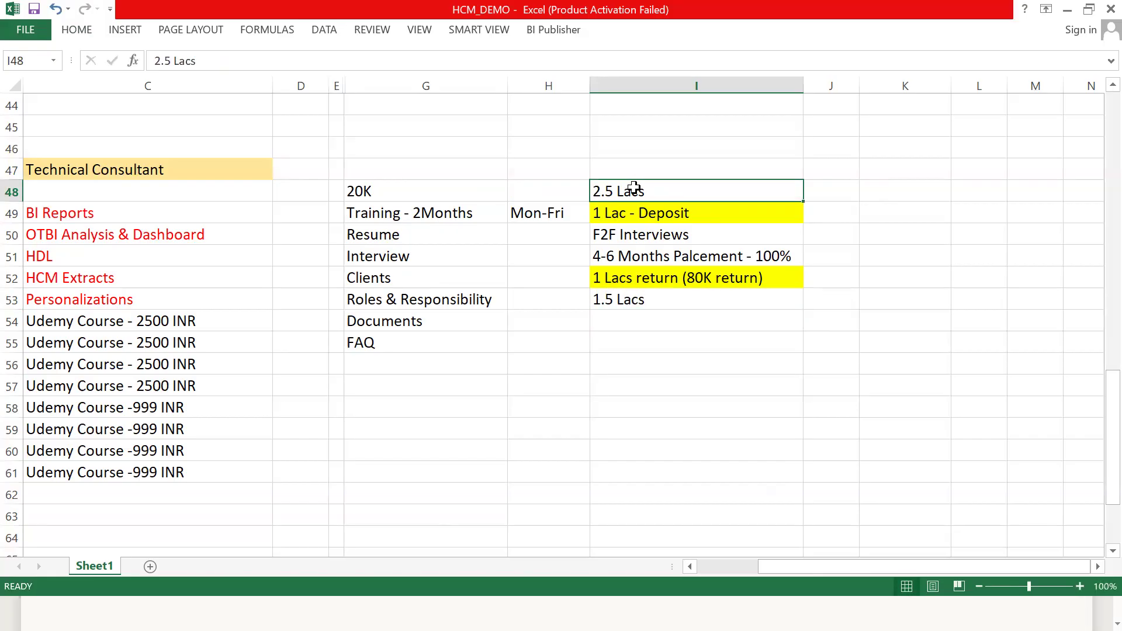
click(670, 216)
click(658, 303)
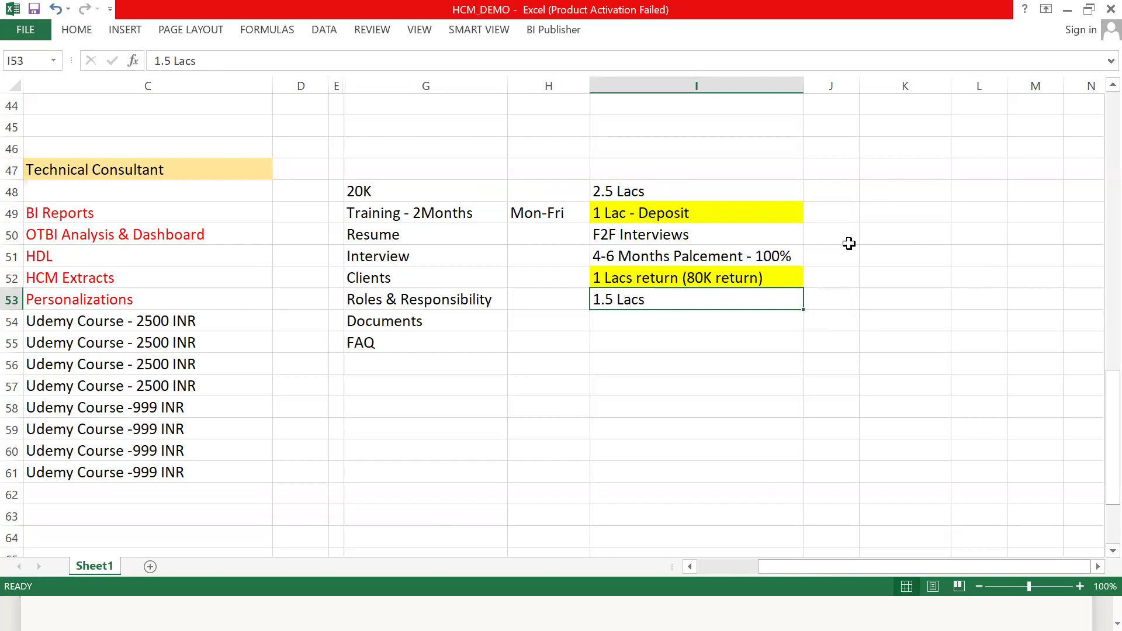
- Widen column J and enter "Absence-500 Fine" in cell J49, beside the deposit line
click(845, 214)
drag(859, 85, 945, 99)
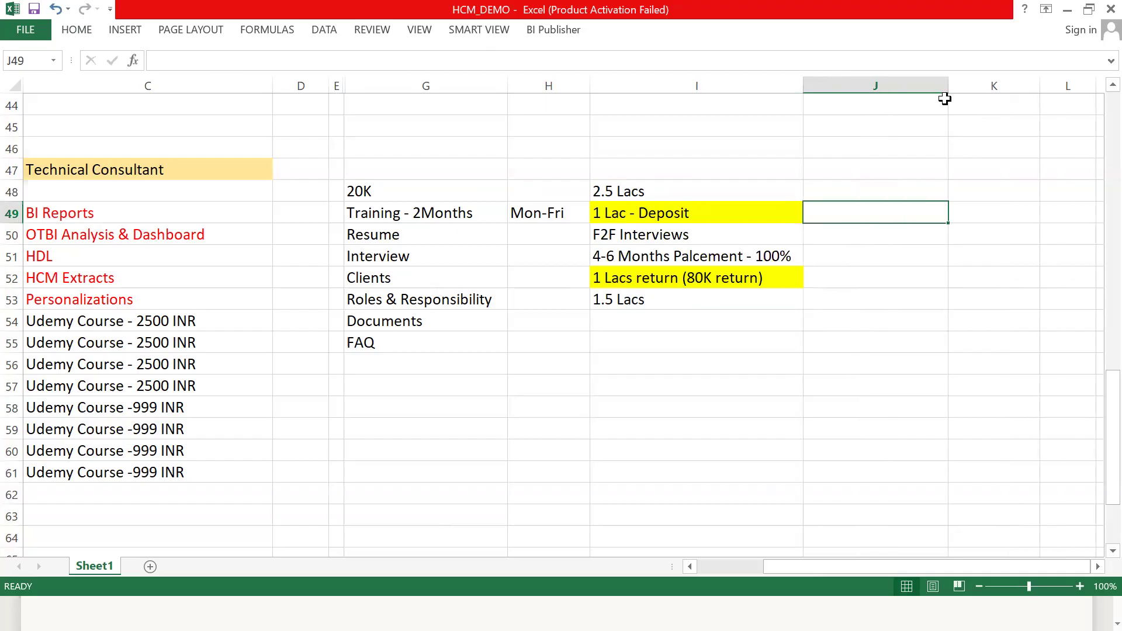
text(Absence)
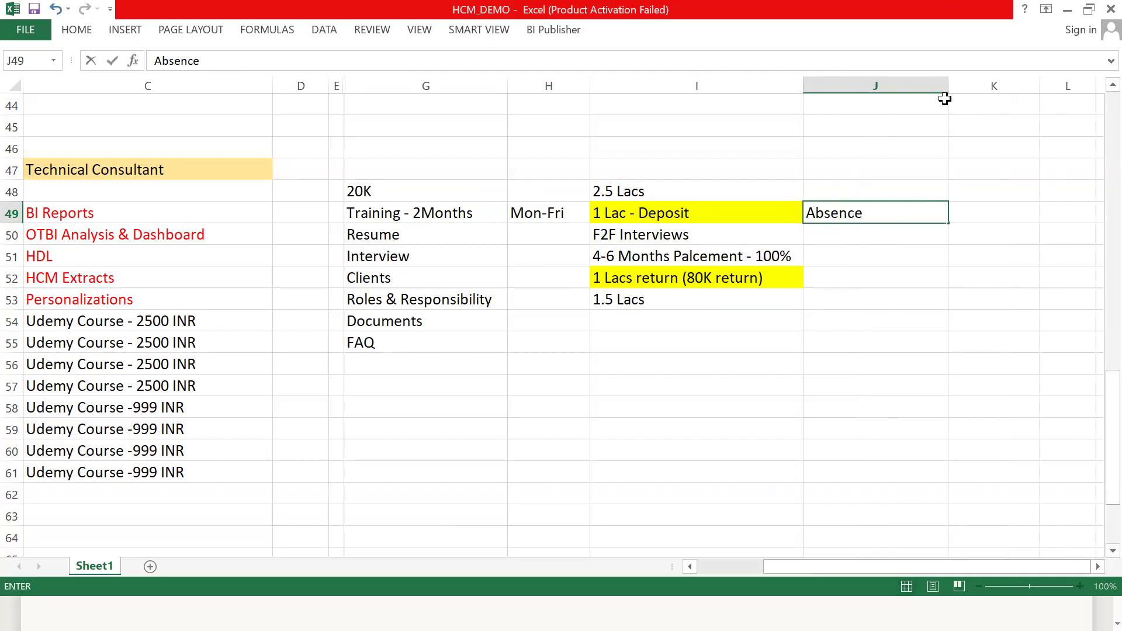
text(-500 Fin)
text(e)
key(Return)
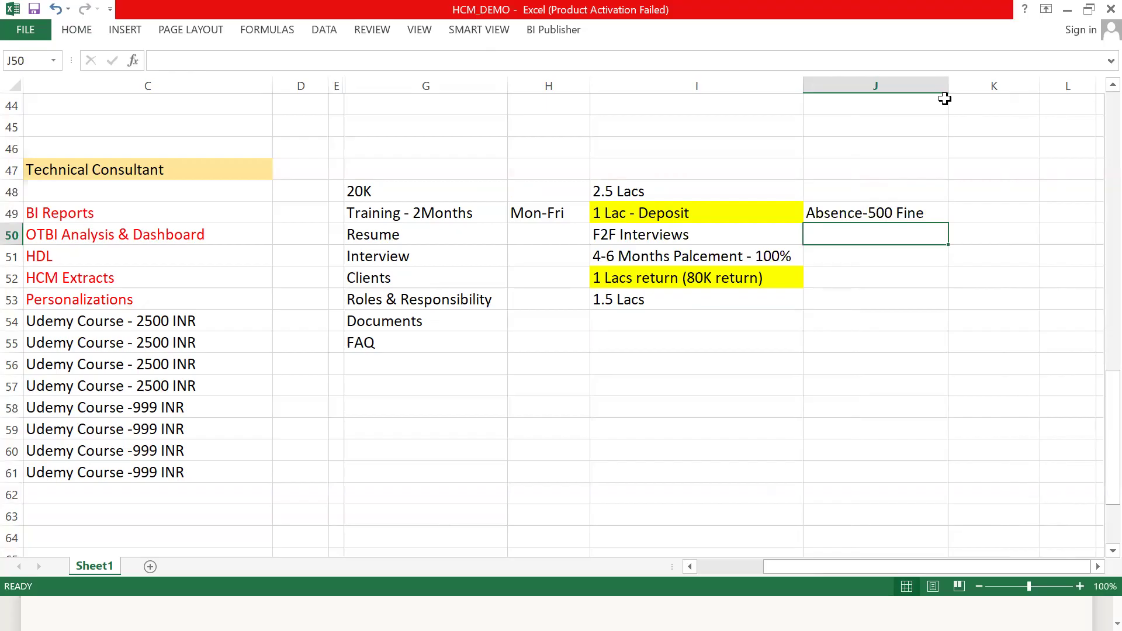
- Enter "Assignment no- 500 Fine" in cell J50, below the absence fine
text(Assignm)
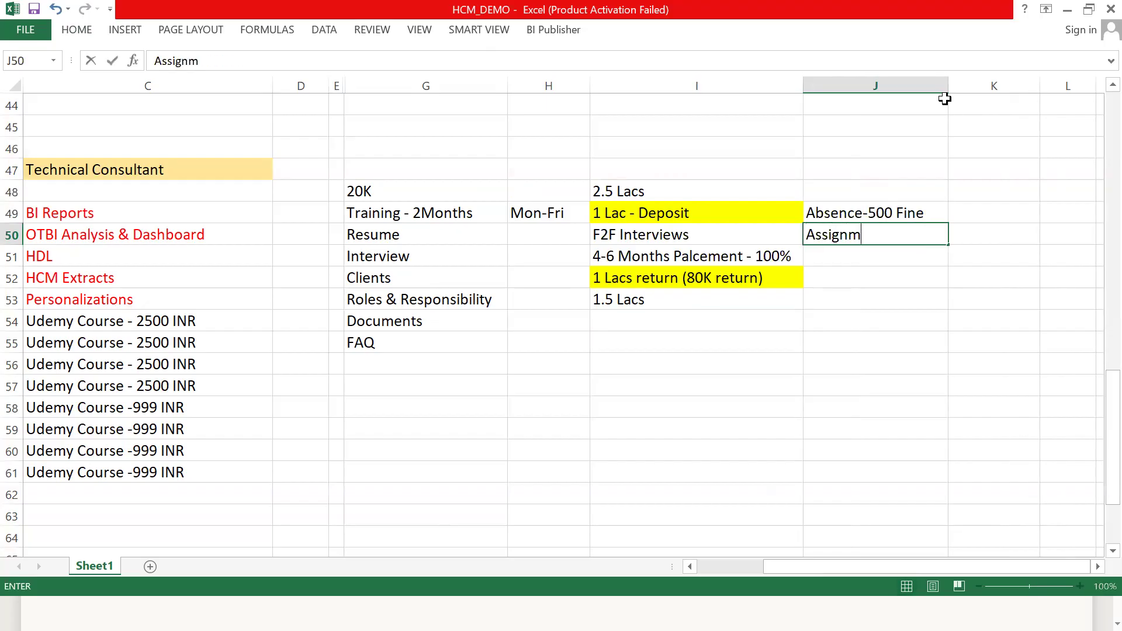
text(ent no- 500 )
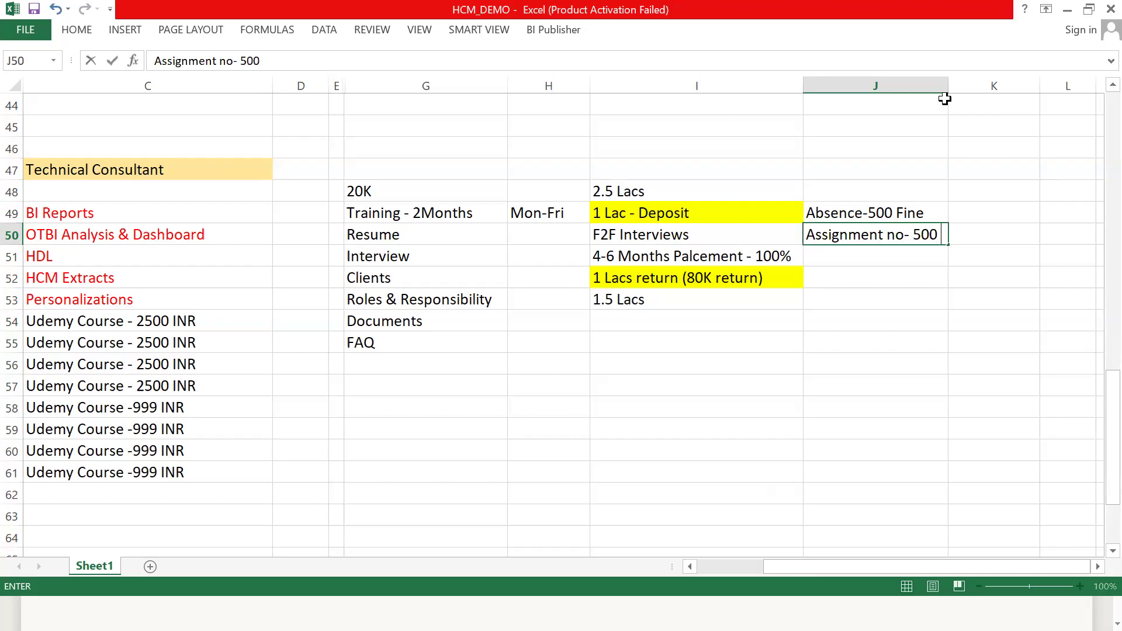
text(Fine)
key(Return)
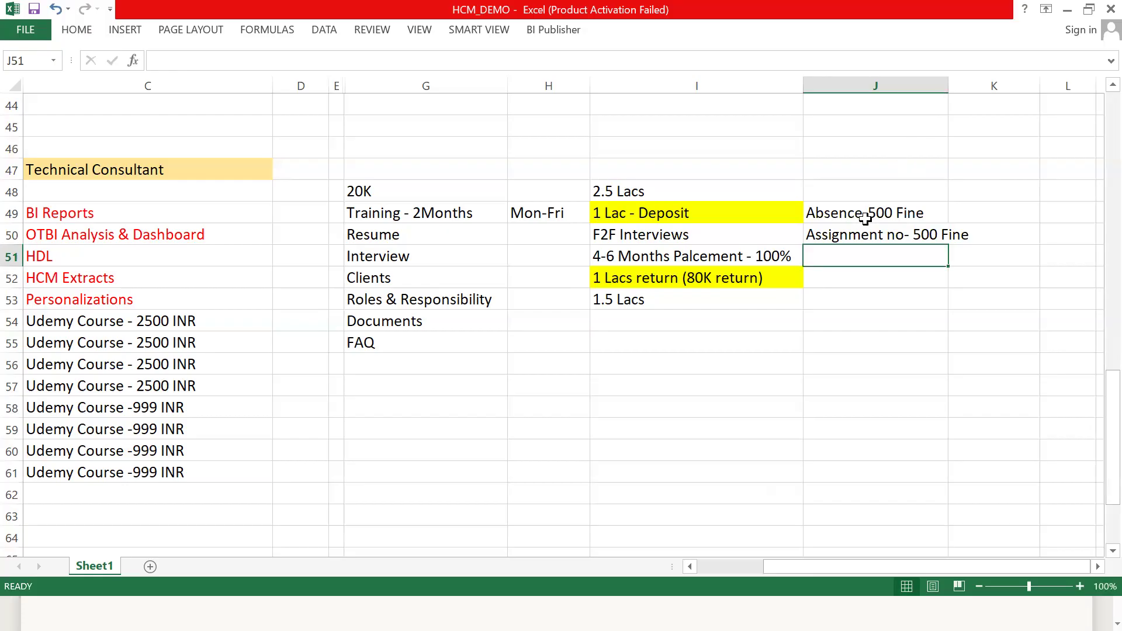
- Enter "Explain Assignment Engilish - 500 Fine" in cell J51 and widen column J to fit the text
text(A)
key(BackSpace)
text(Explain As)
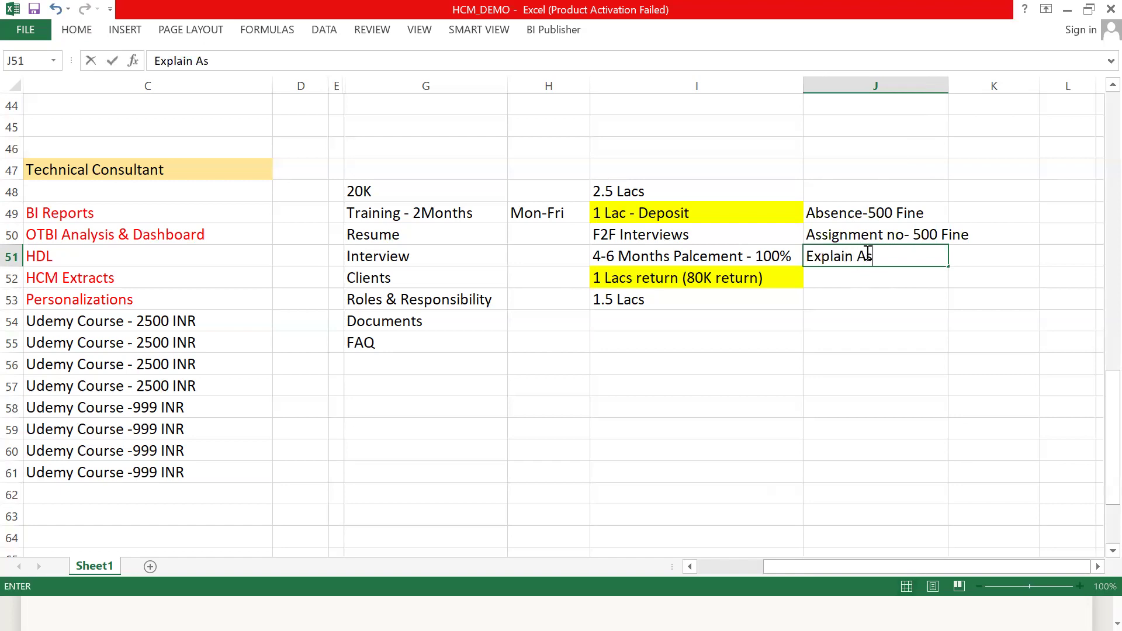
text(signment Engi)
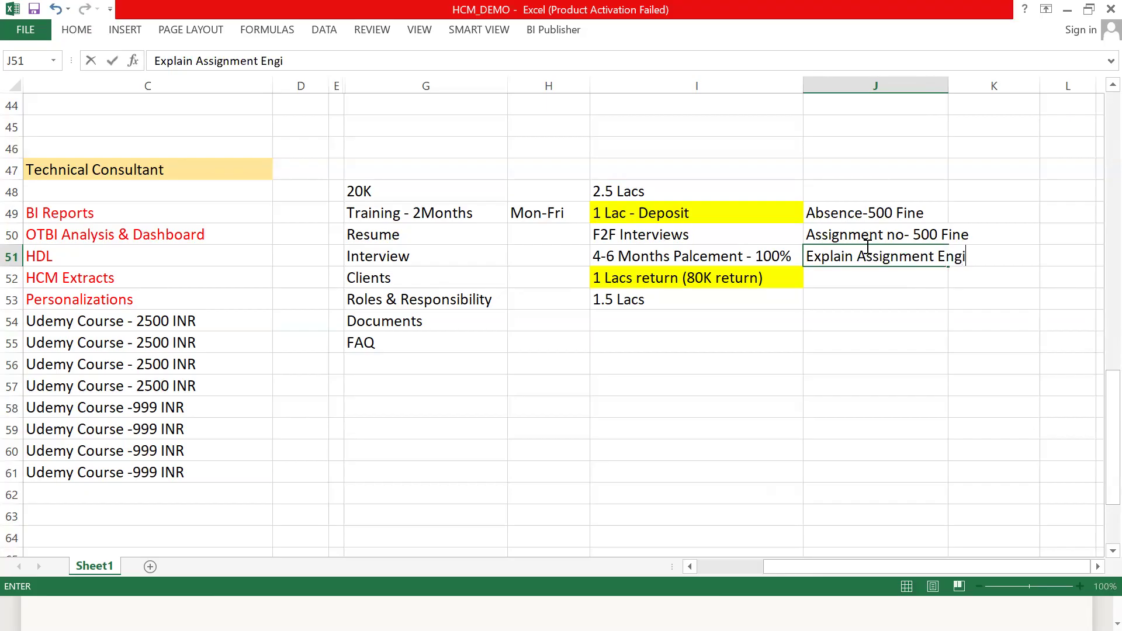
text(lish - 500 Fine)
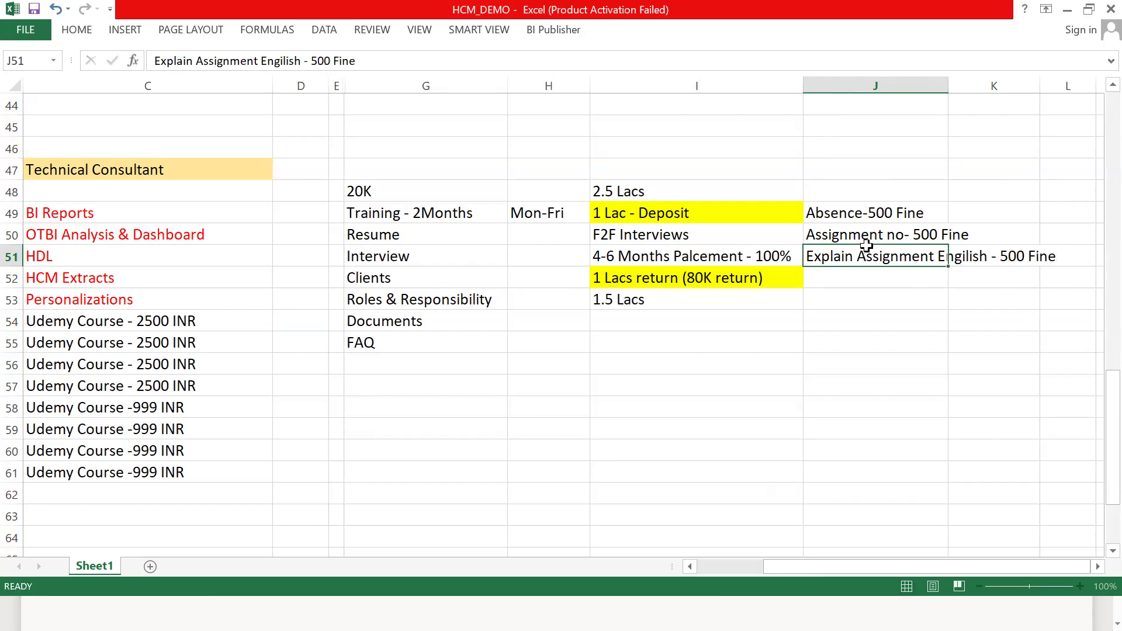
key(Return)
drag(947, 88, 1089, 119)
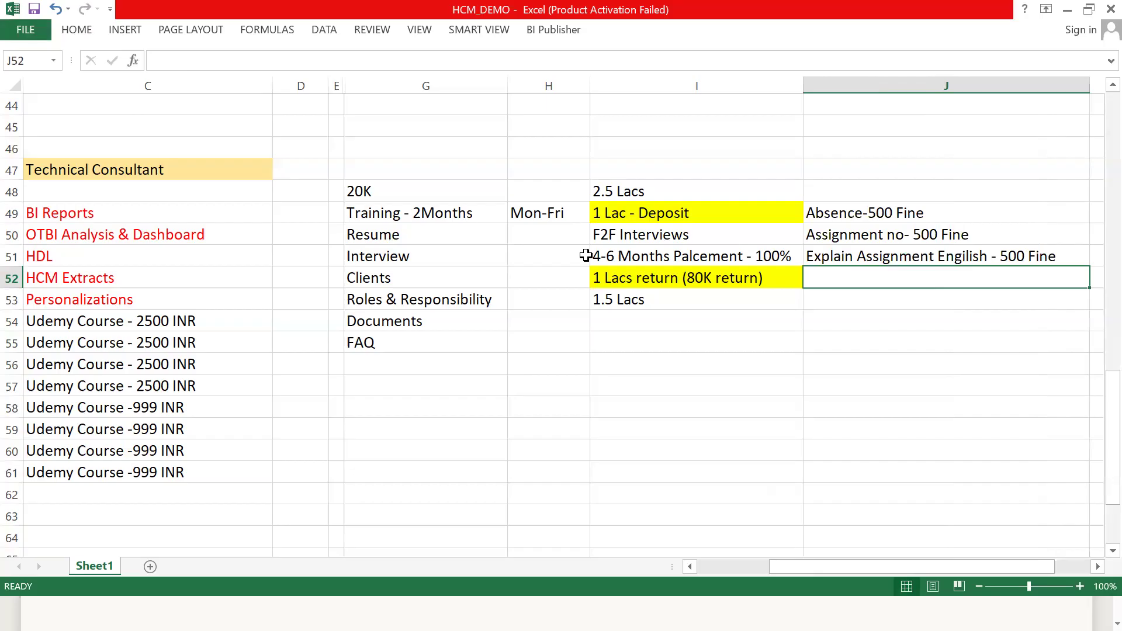
- Review the 20K training package in columns G and H against the 2.5 Lacs placement terms and fines in columns I and J
click(670, 166)
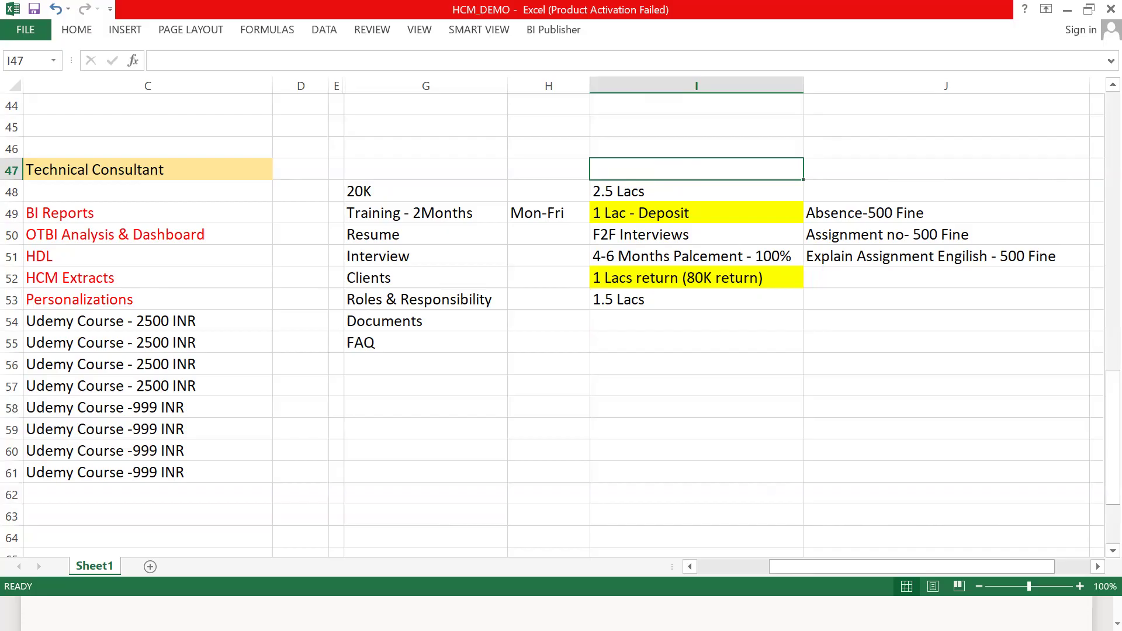
click(760, 195)
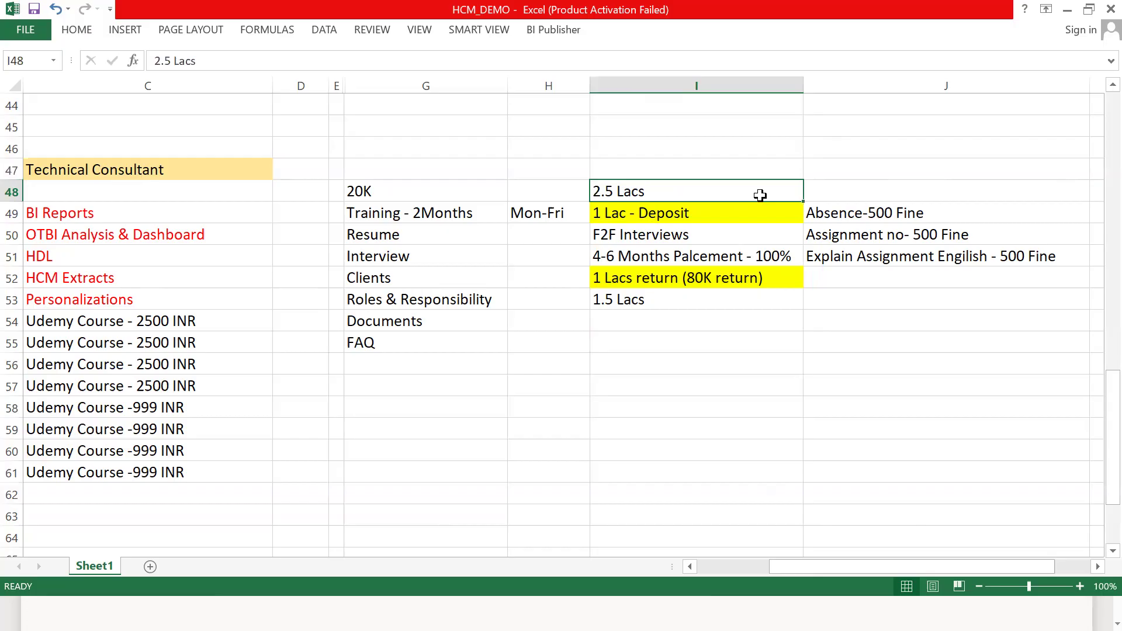
drag(746, 171, 916, 329)
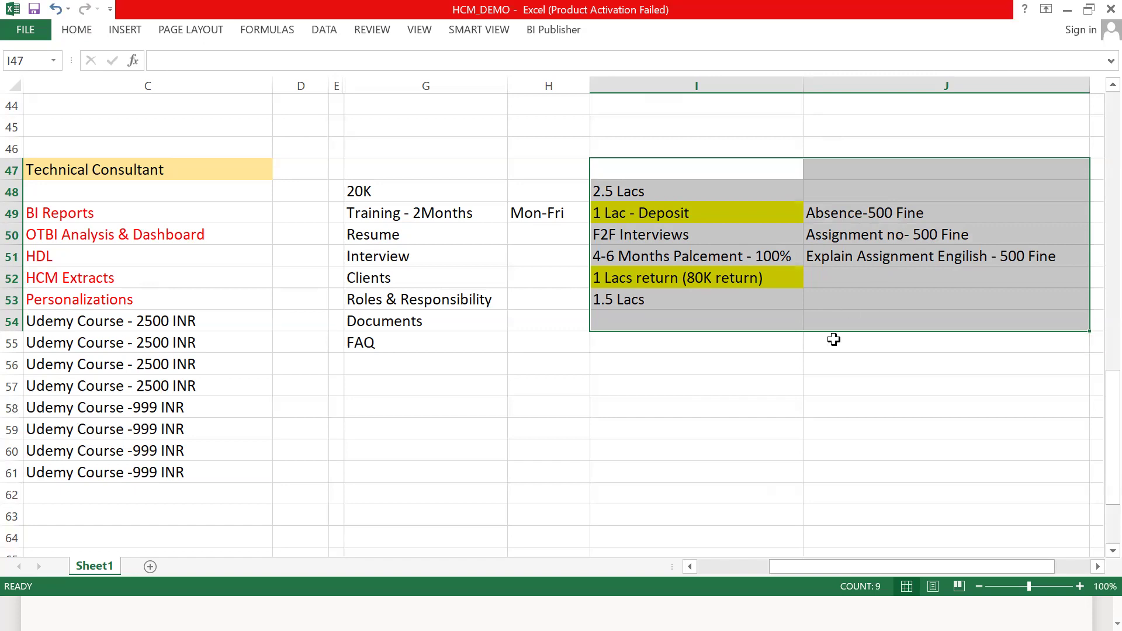
drag(444, 188, 521, 351)
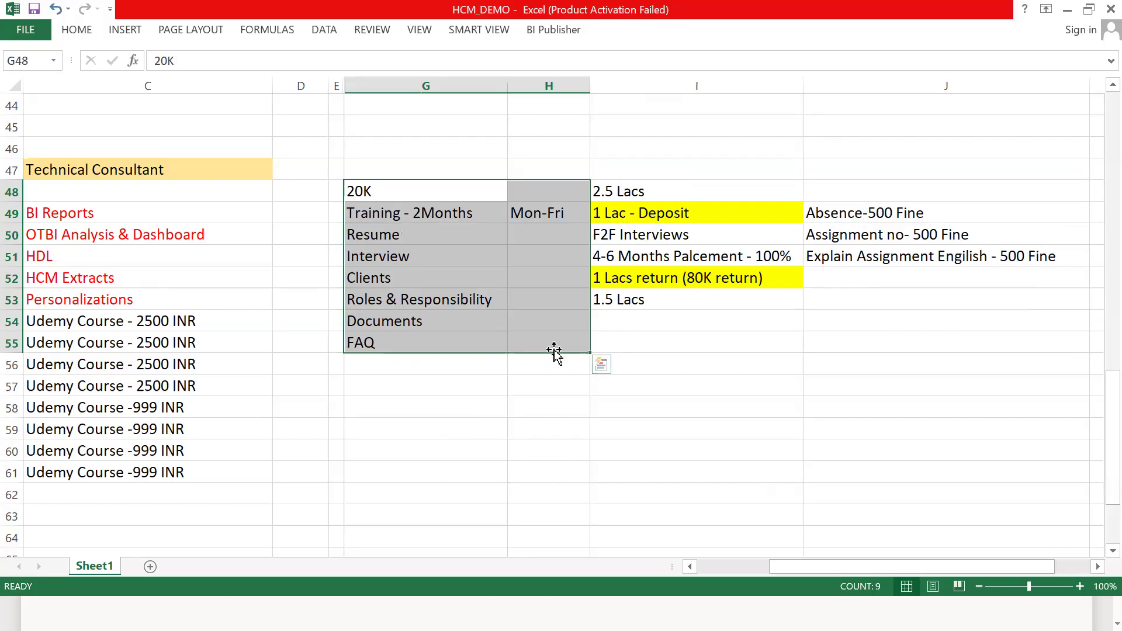
drag(845, 206, 861, 250)
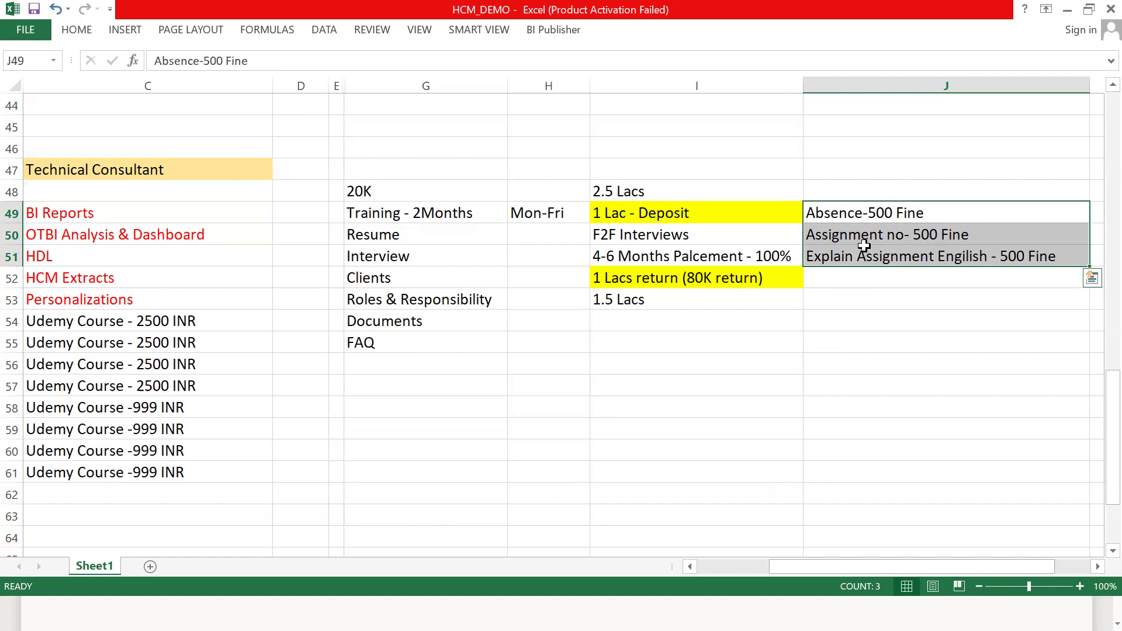
drag(457, 191, 471, 339)
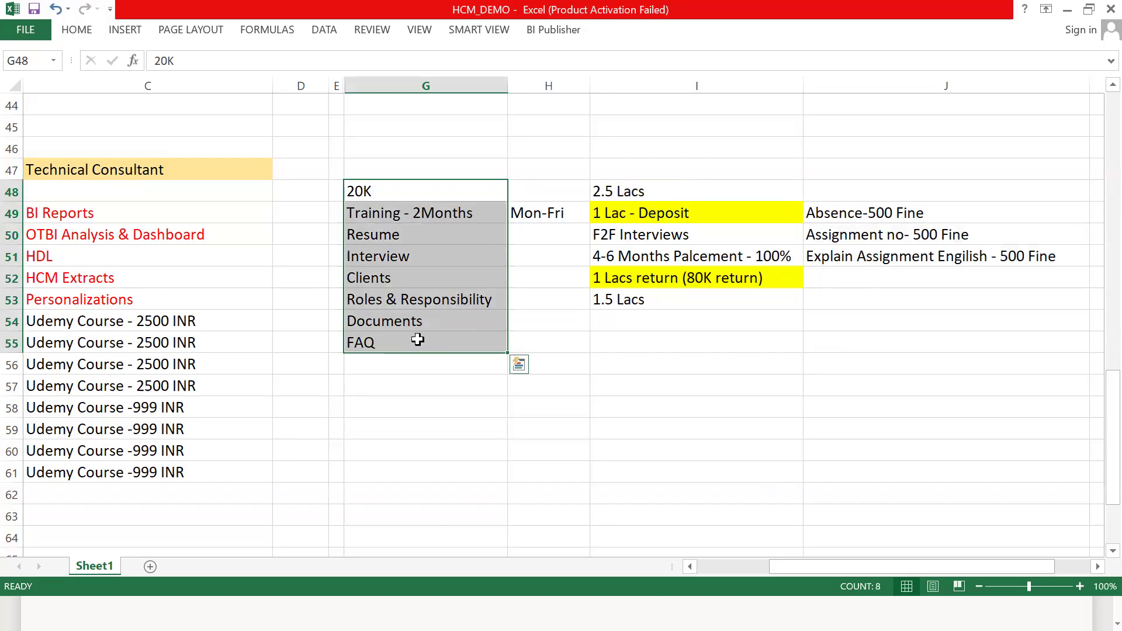
click(686, 167)
drag(800, 204, 892, 322)
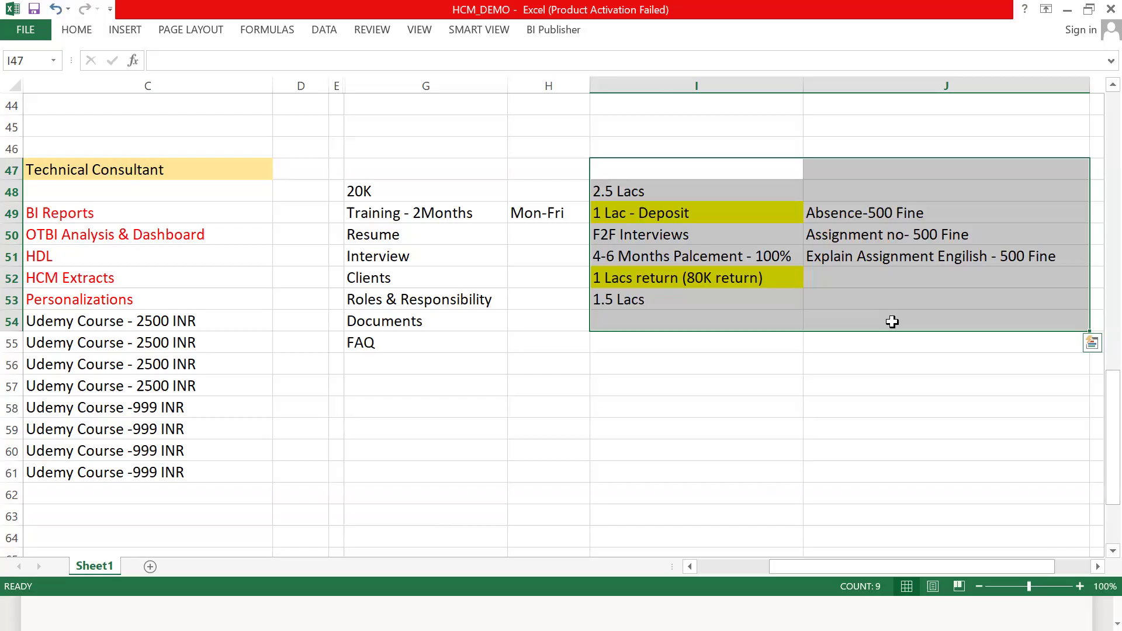
click(725, 186)
click(729, 173)
click(791, 320)
click(749, 174)
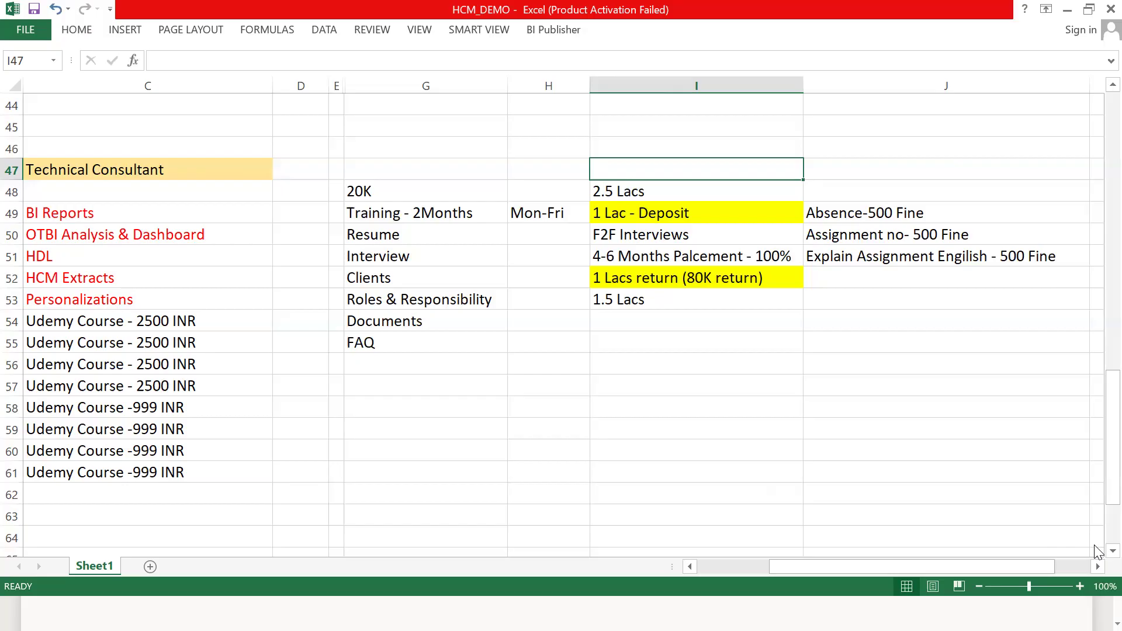
drag(438, 195, 542, 336)
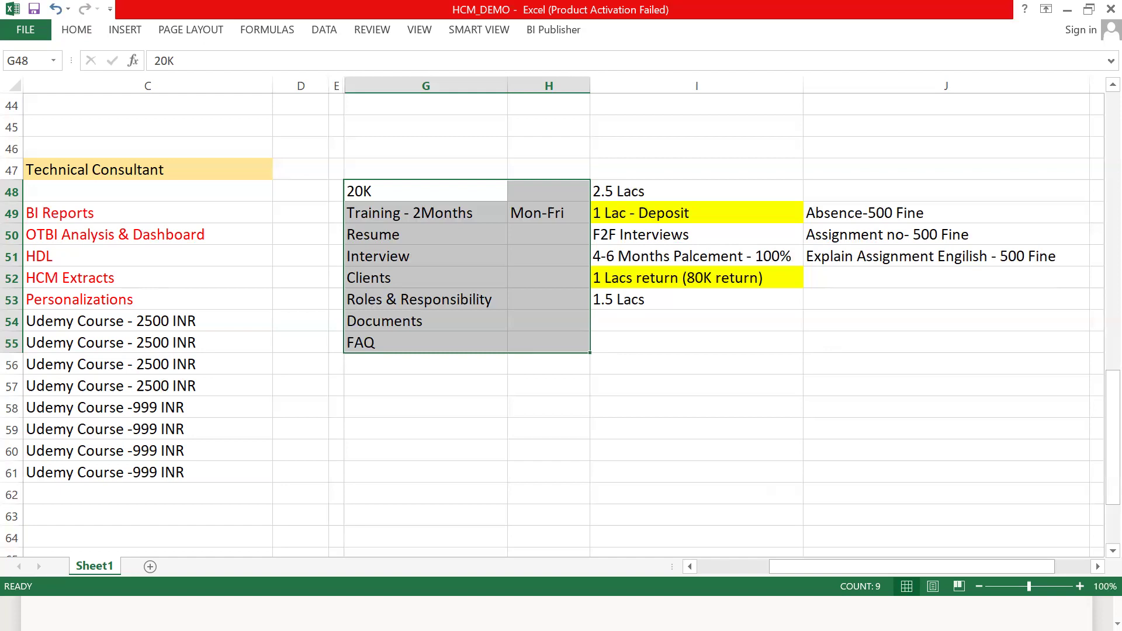
click(747, 572)
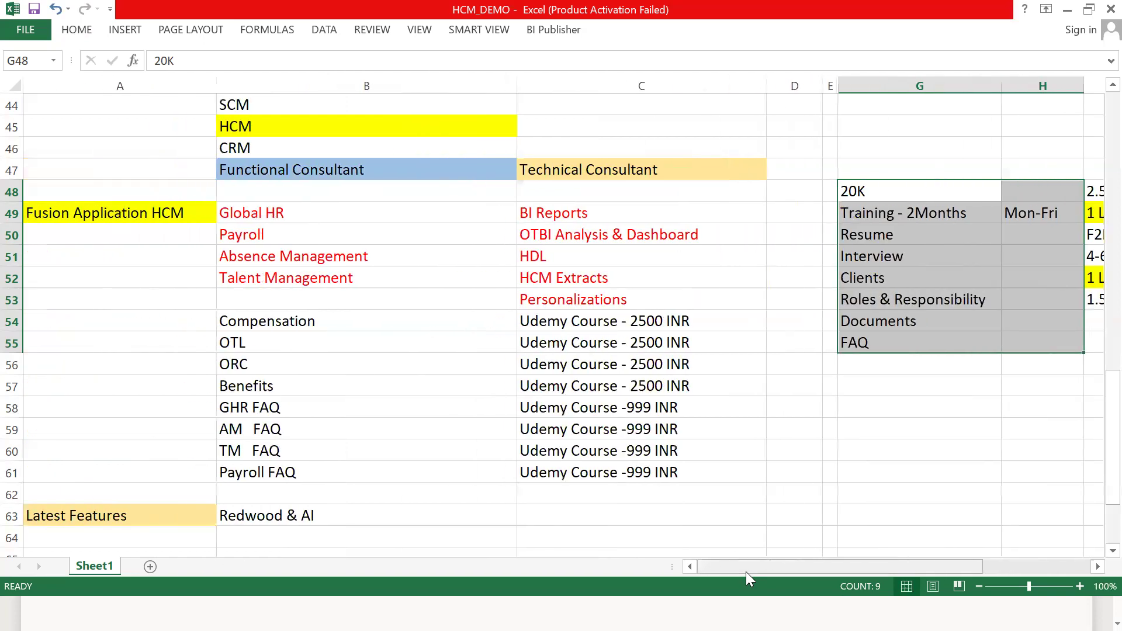
- Switch to Chrome, open the full description of the RTL Online Trainings Placements YouTube channel and highlight the first contact phone number
key(super)
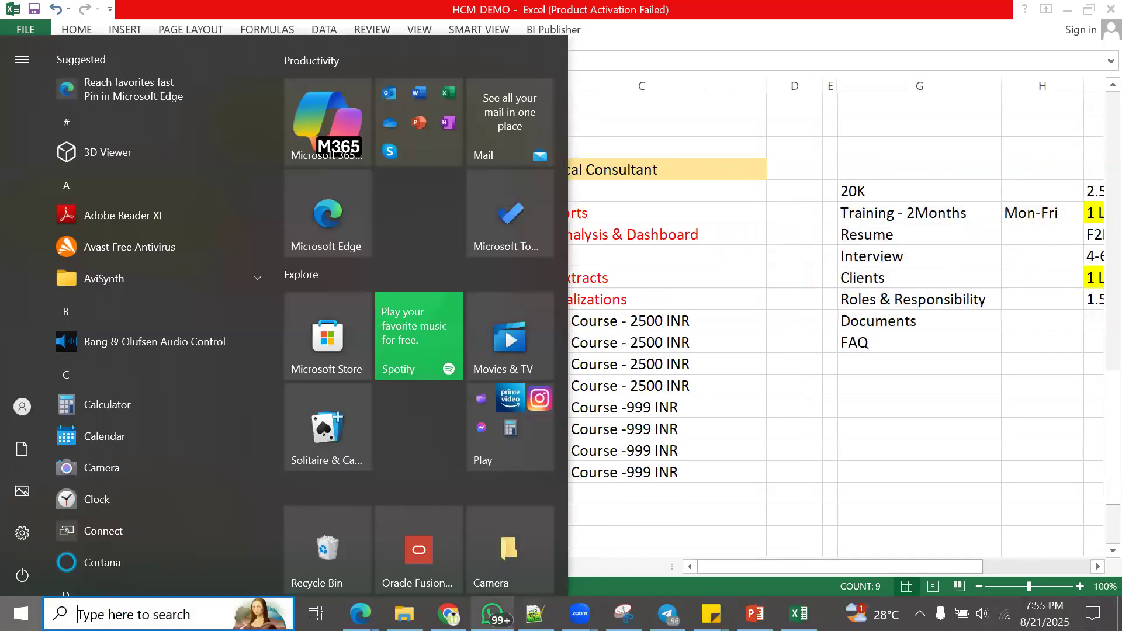
click(449, 614)
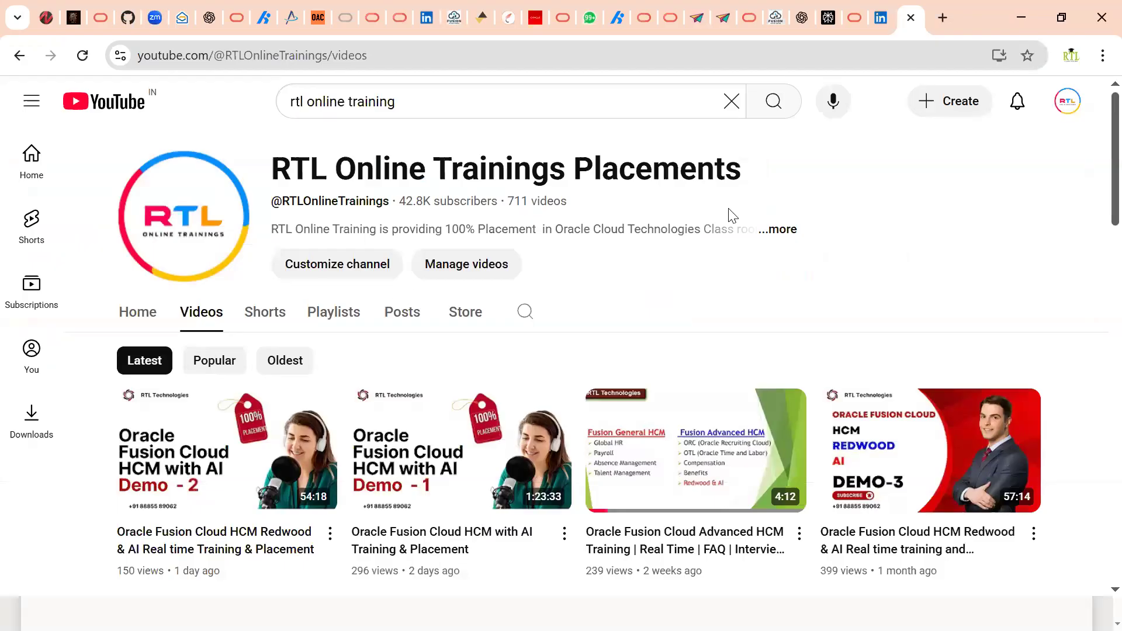
click(778, 230)
scroll(600, 445, down, 5)
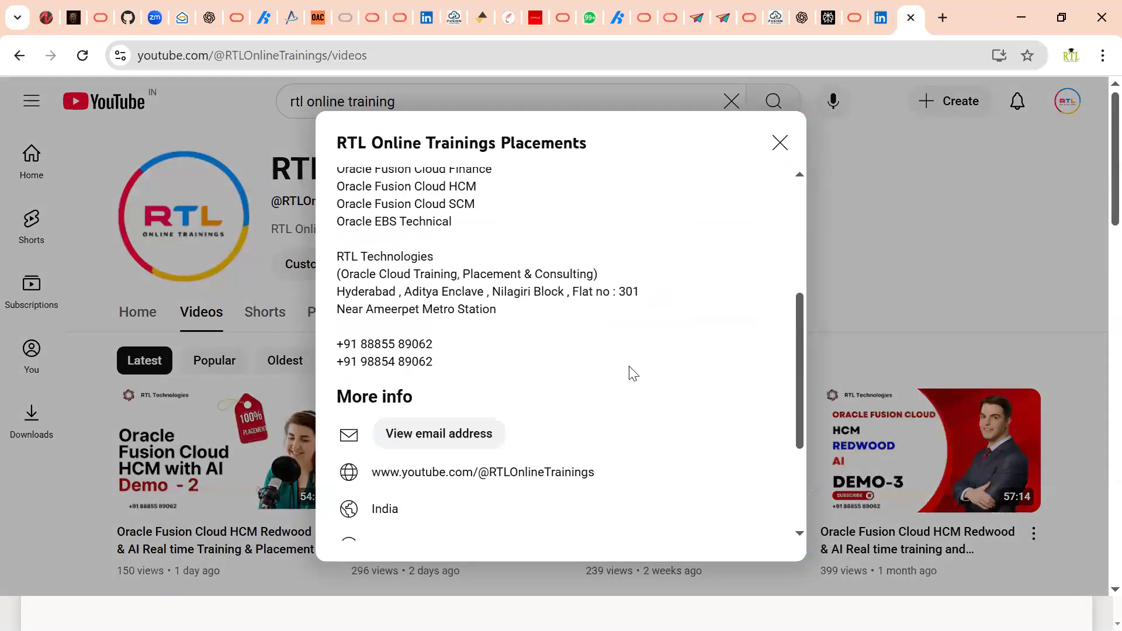
scroll(468, 314, up, 1)
drag(338, 343, 447, 345)
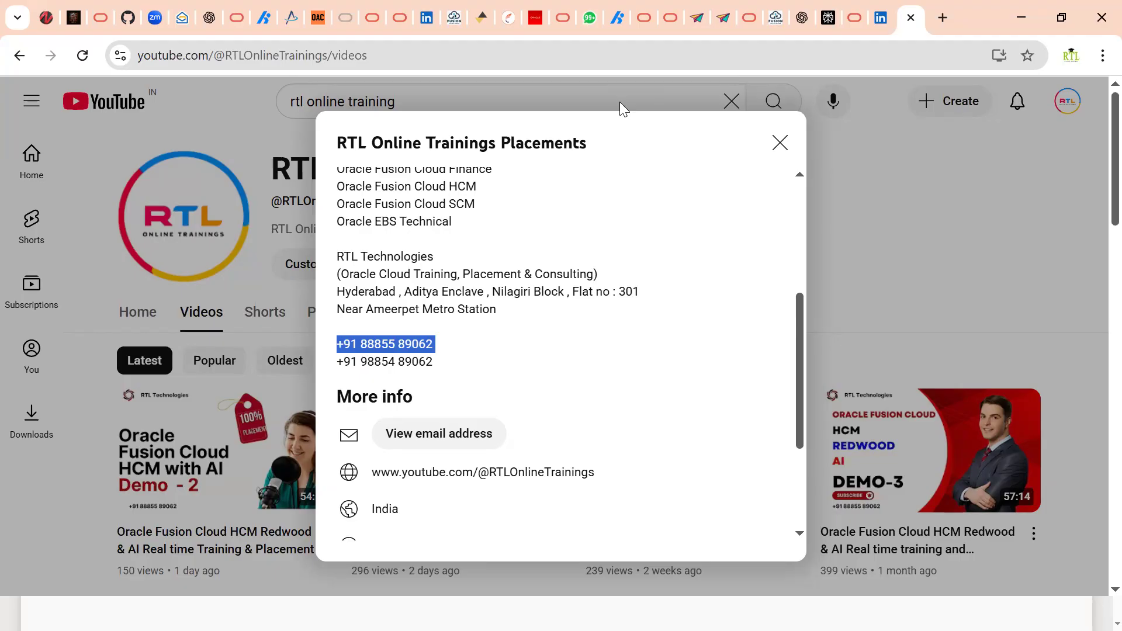
click(416, 597)
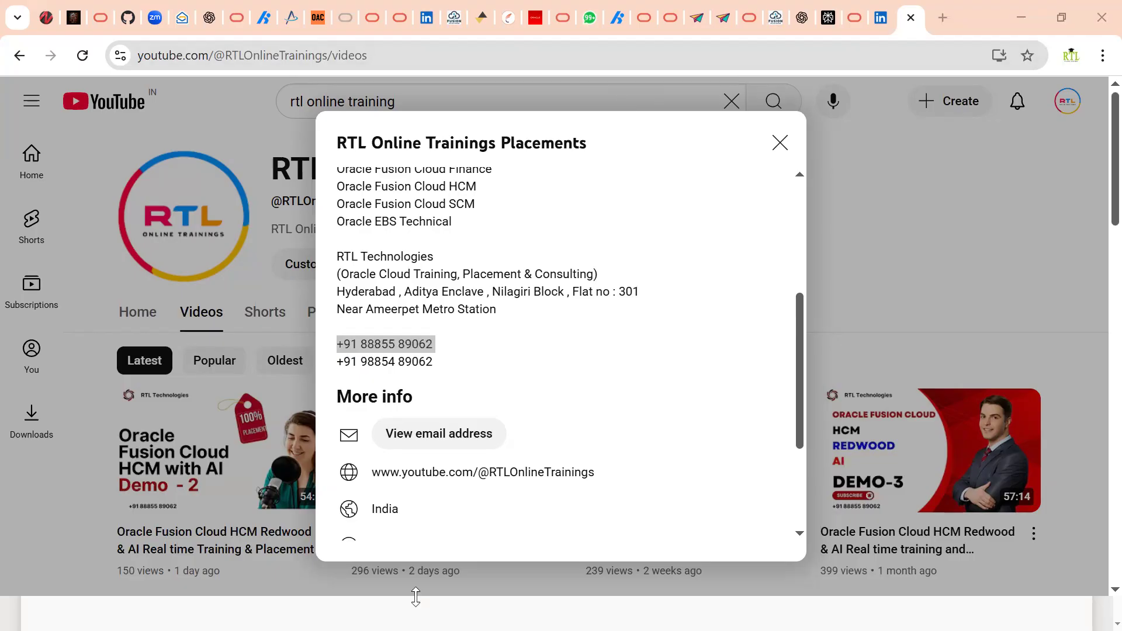